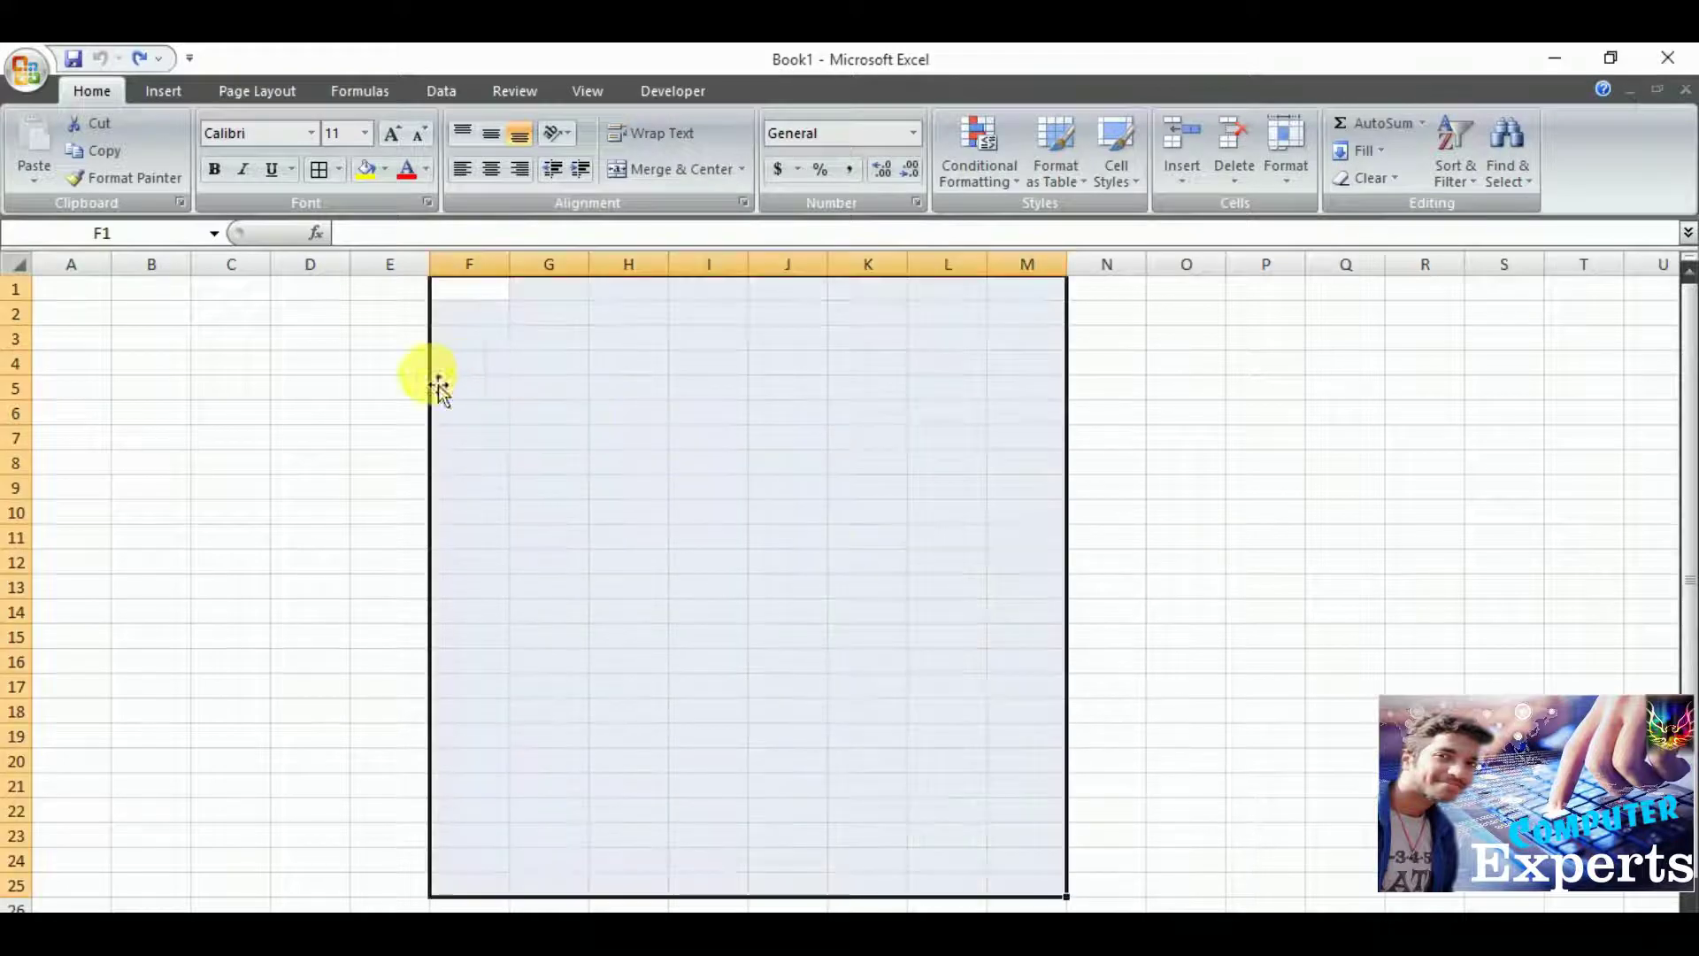
# Apply a Yellow fill to the block F1:M25 as the bill background.
pyautogui.click(310, 388)
pyautogui.moveTo(473, 294)
pyautogui.mouseDown()
pyautogui.moveTo(1028, 330)
pyautogui.moveTo(1062, 846)
pyautogui.moveTo(1080, 876)
pyautogui.moveTo(1064, 883)
pyautogui.mouseUp()
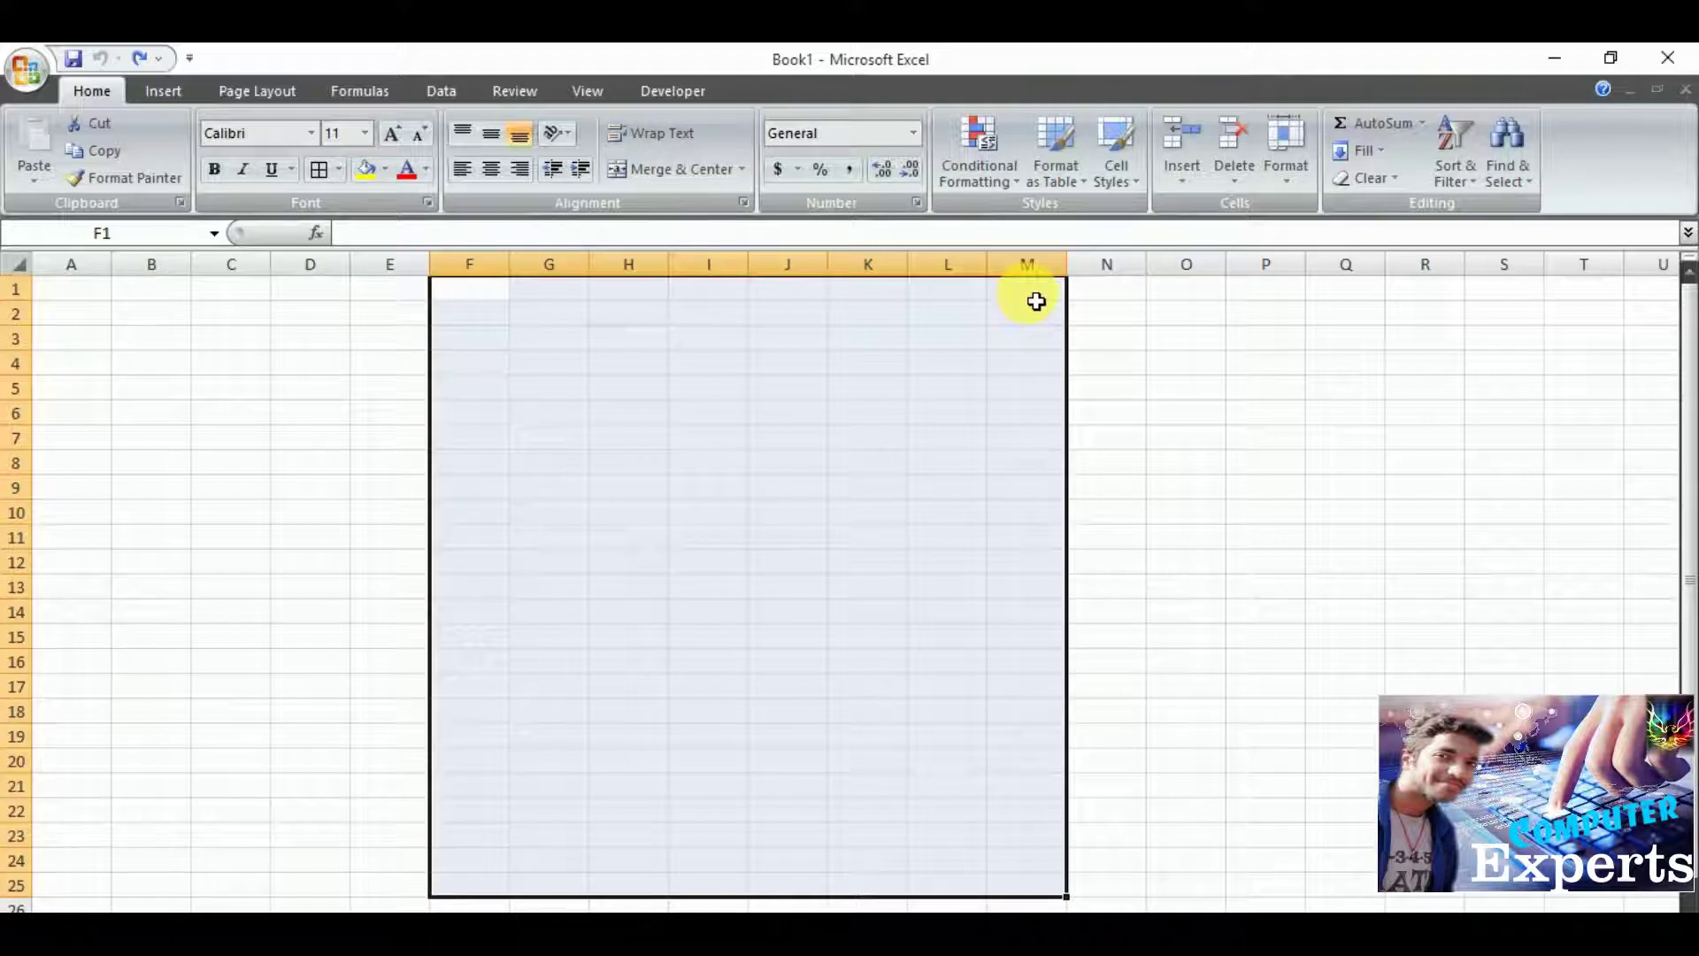
pyautogui.click(385, 169)
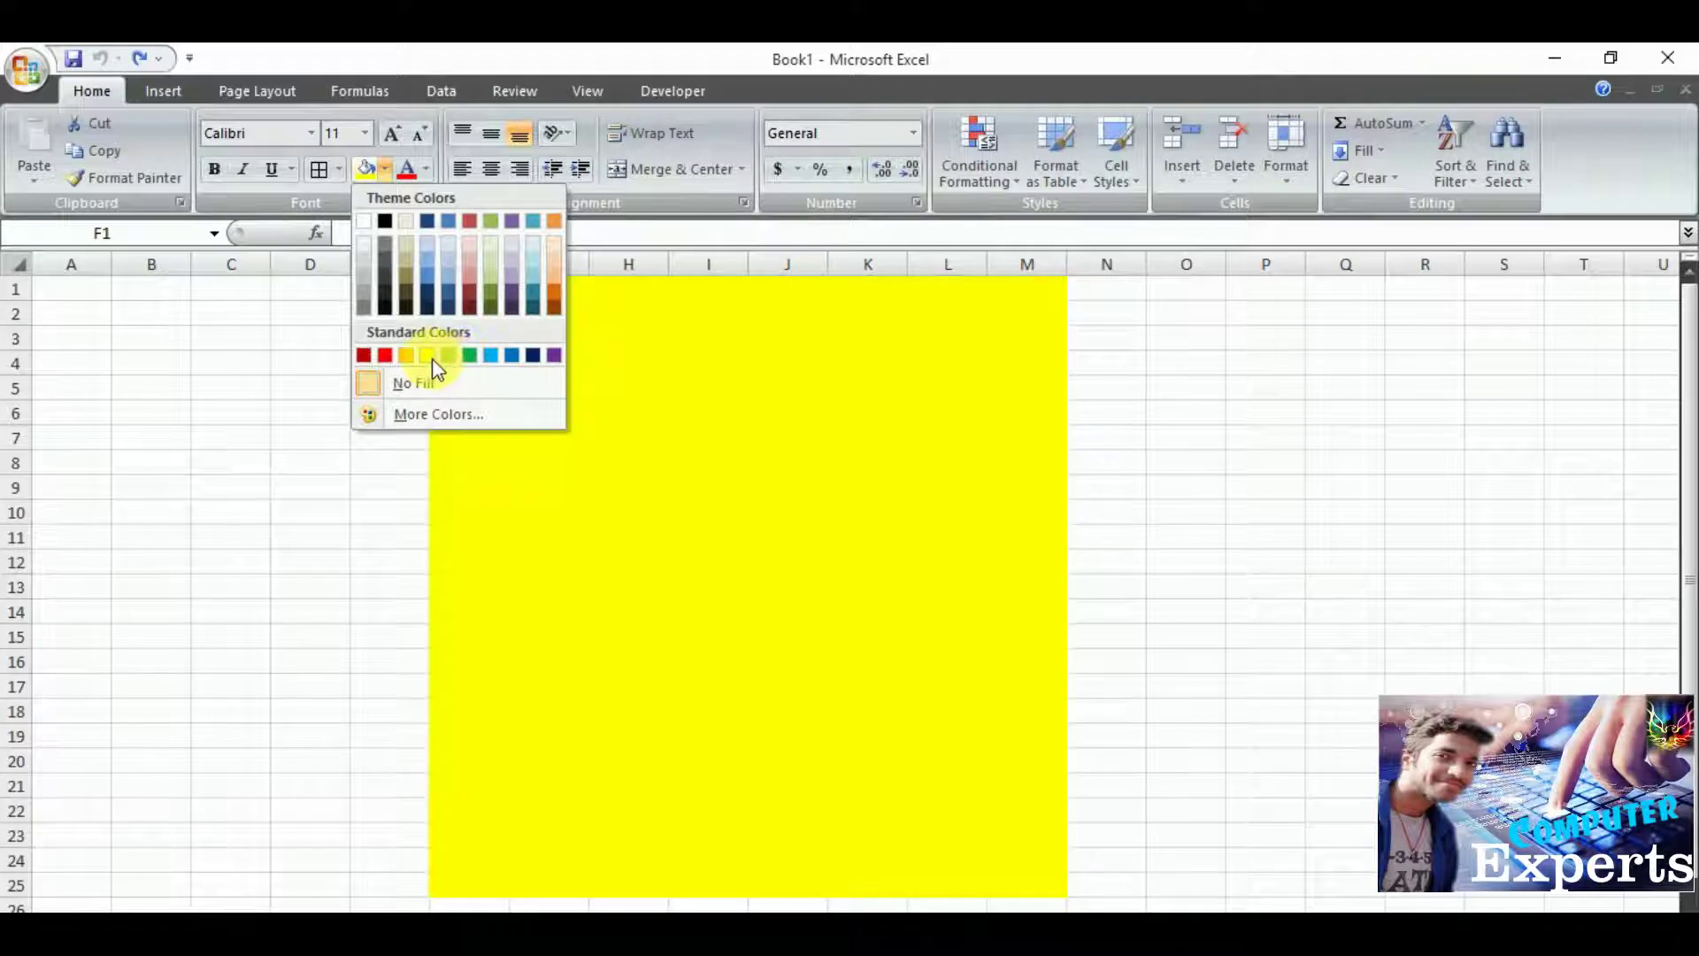
pyautogui.click(429, 355)
pyautogui.click(554, 361)
pyautogui.click(1265, 437)
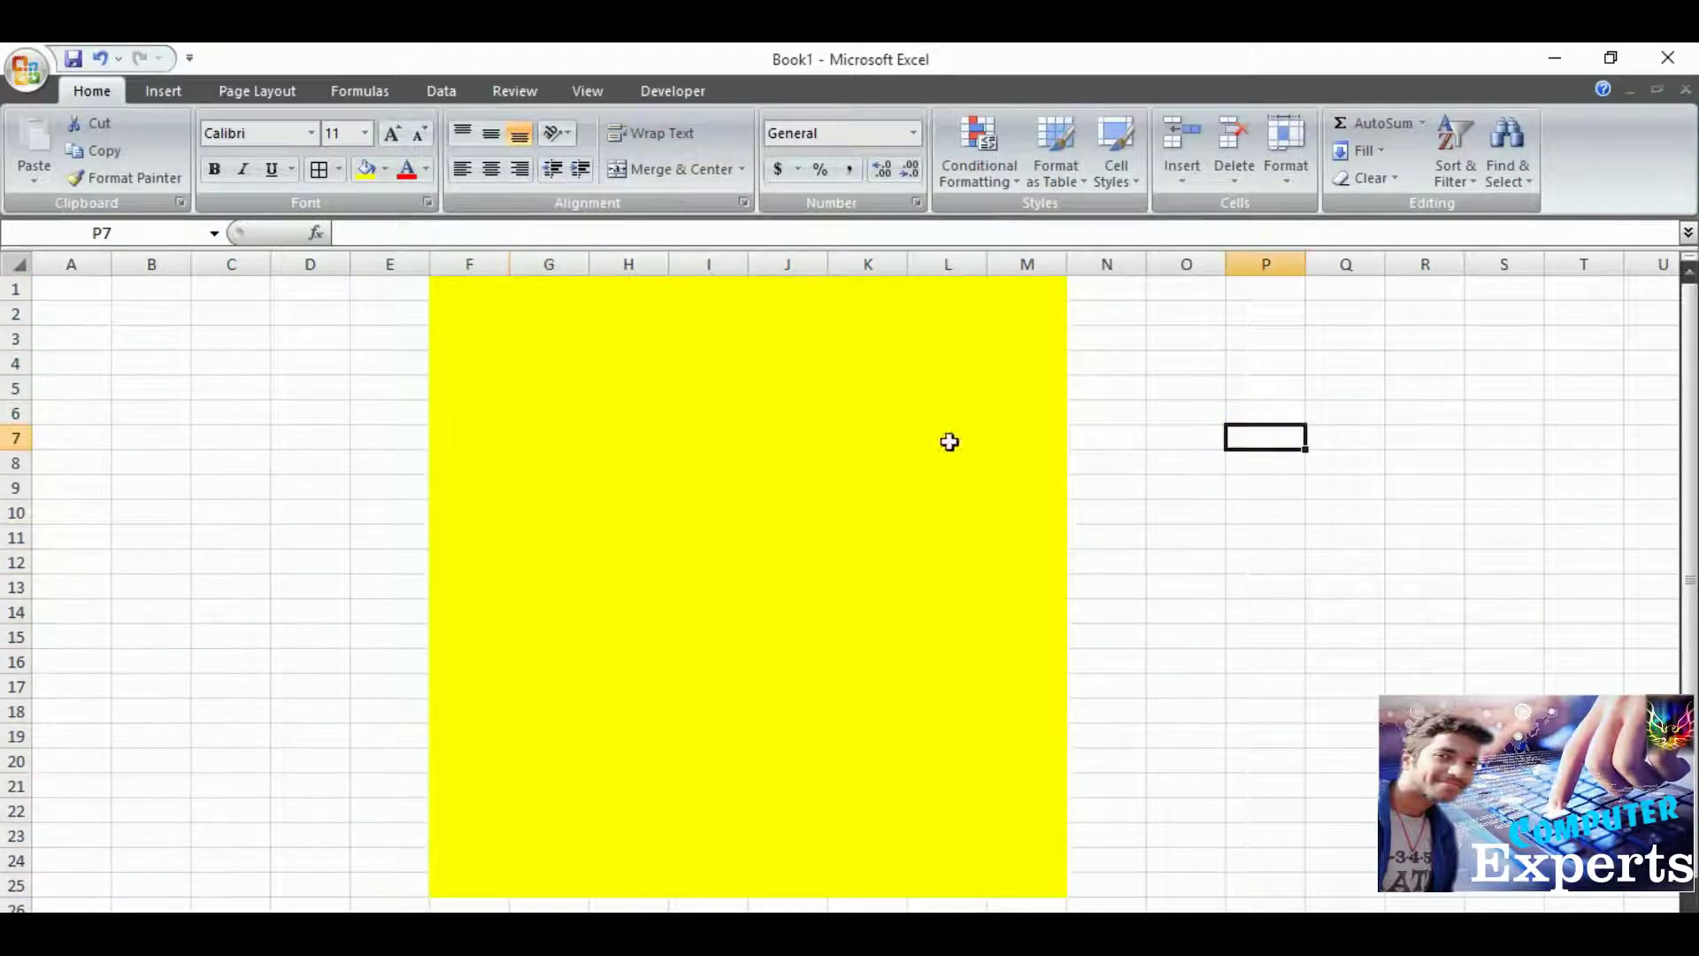
# Merge and centre H1:K4 and type the title 'Mobile Shop' into it.
pyautogui.moveTo(624, 313)
pyautogui.mouseDown()
pyautogui.moveTo(644, 338)
pyautogui.moveTo(832, 347)
pyautogui.mouseUp()
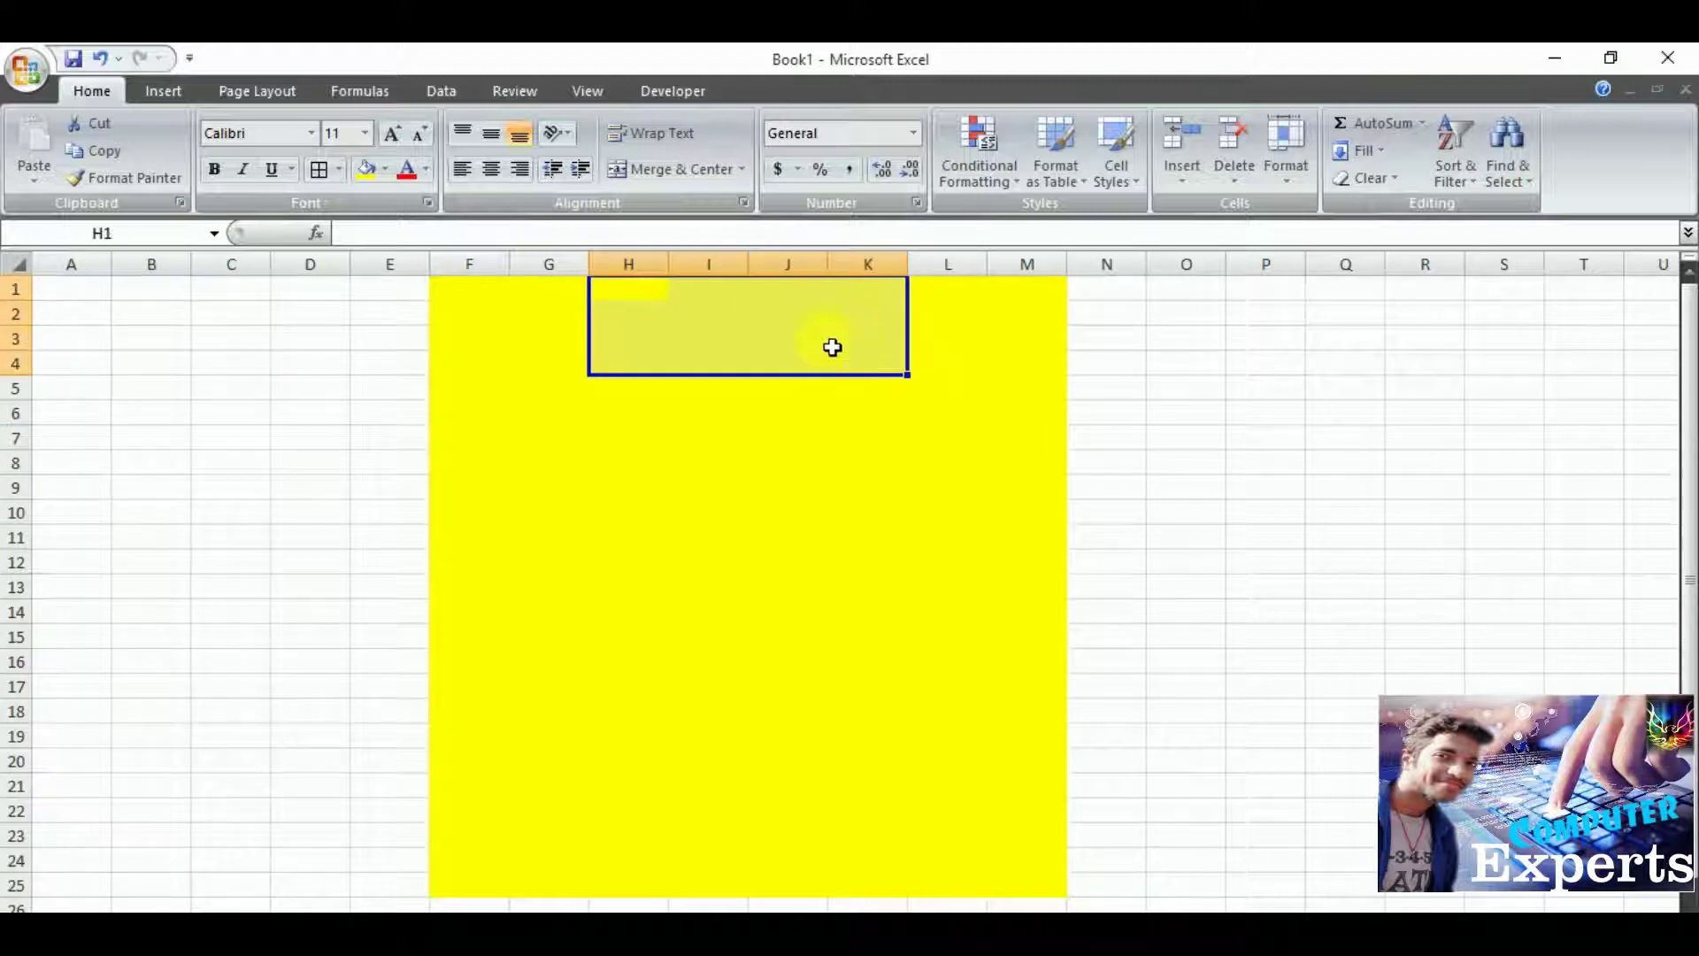
pyautogui.click(717, 170)
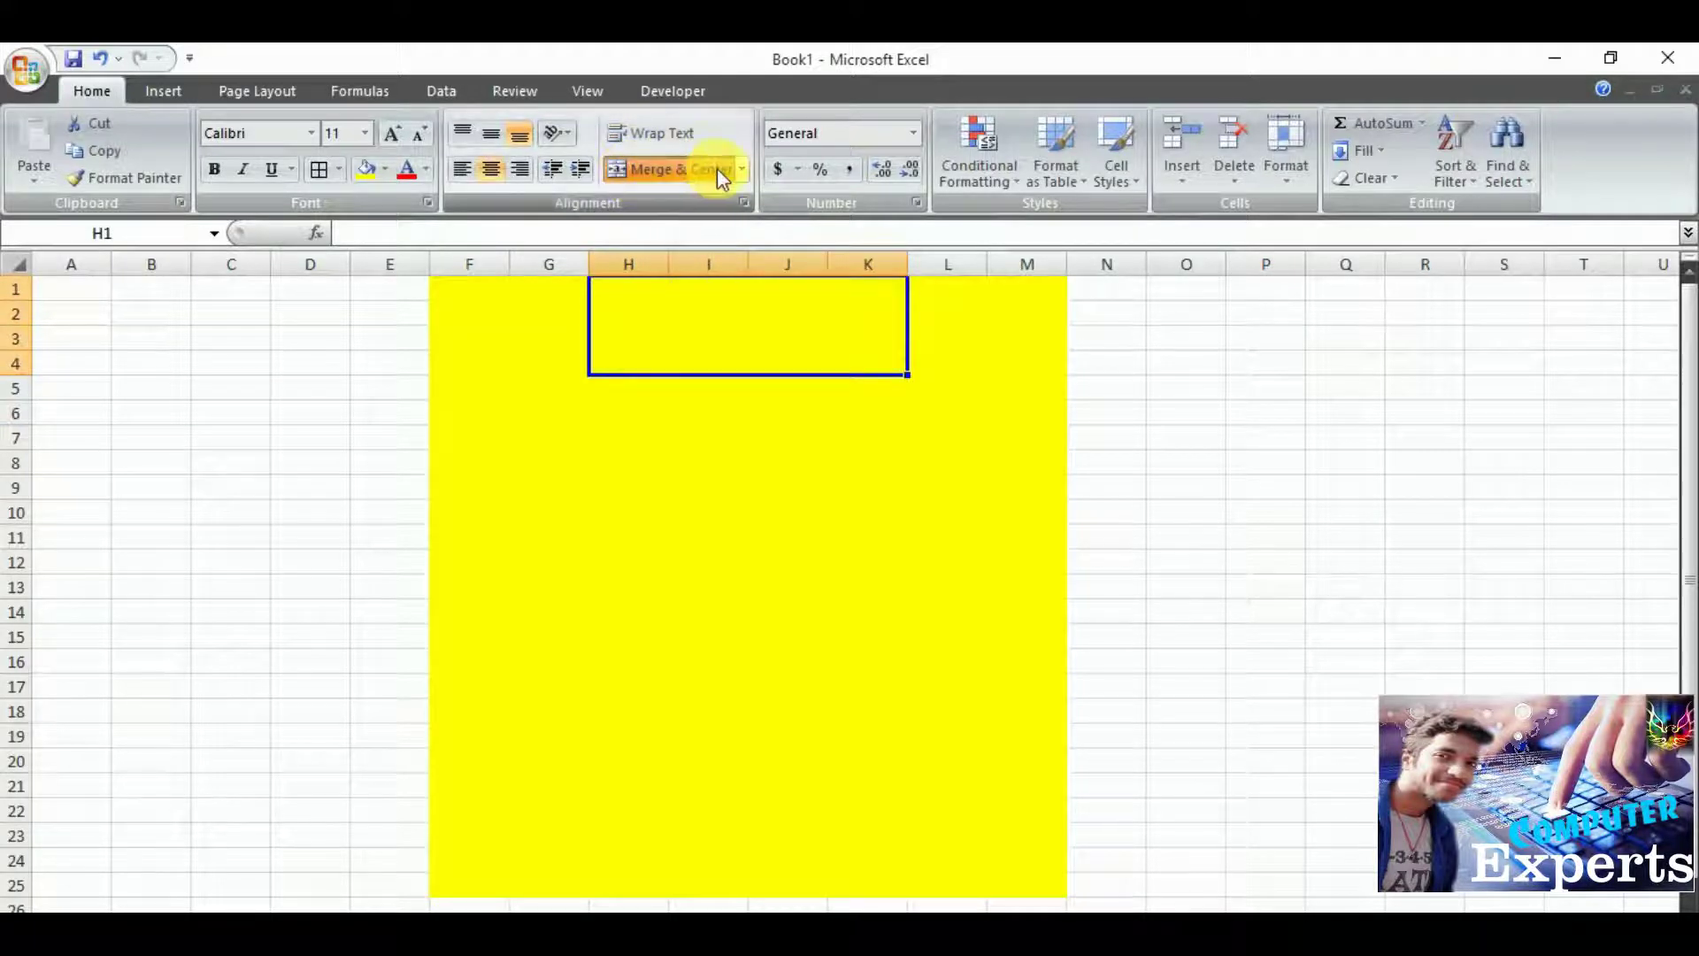
pyautogui.click(741, 169)
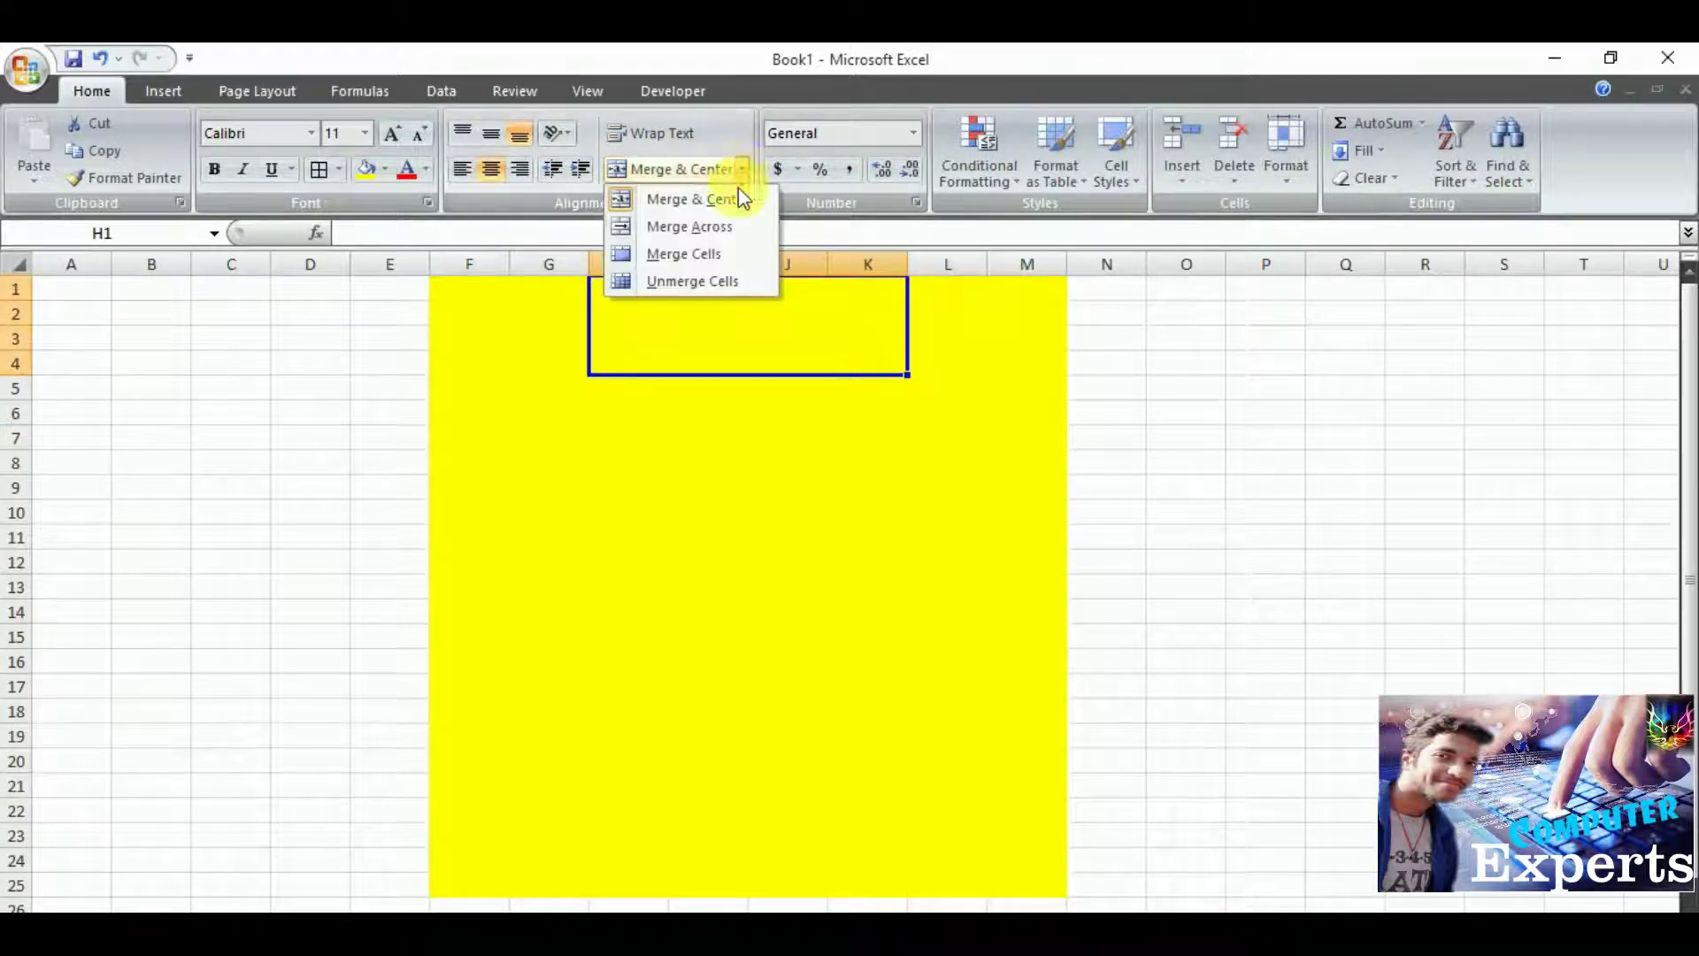
pyautogui.click(686, 254)
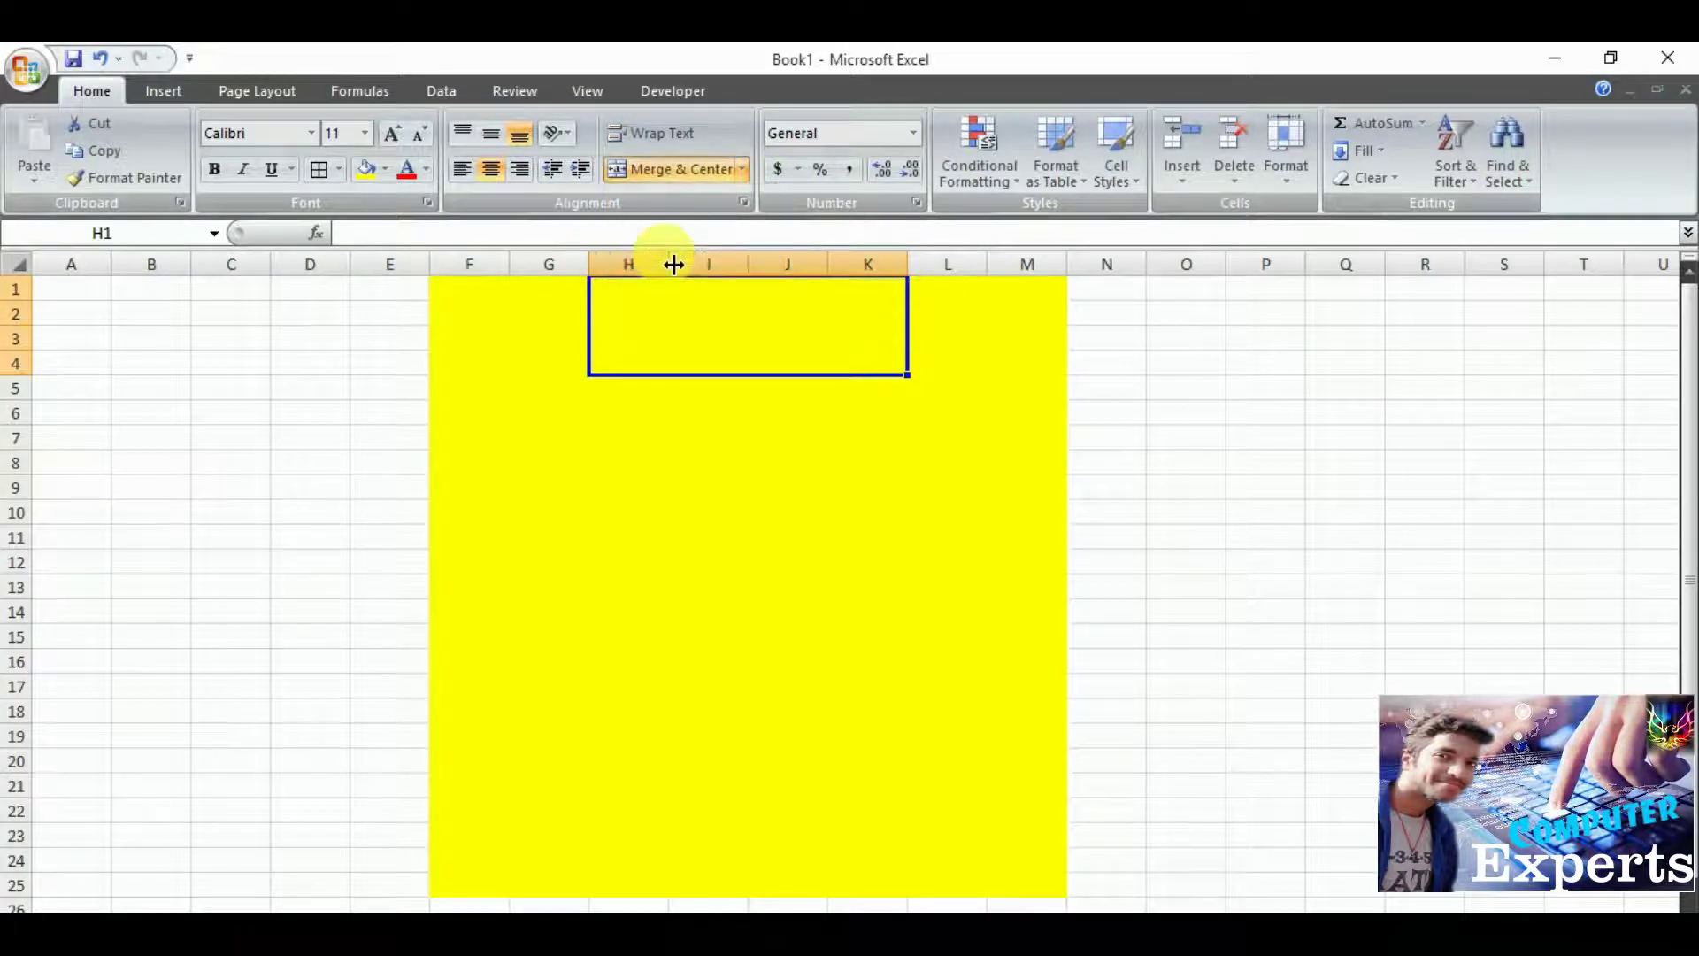
pyautogui.doubleClick(708, 347)
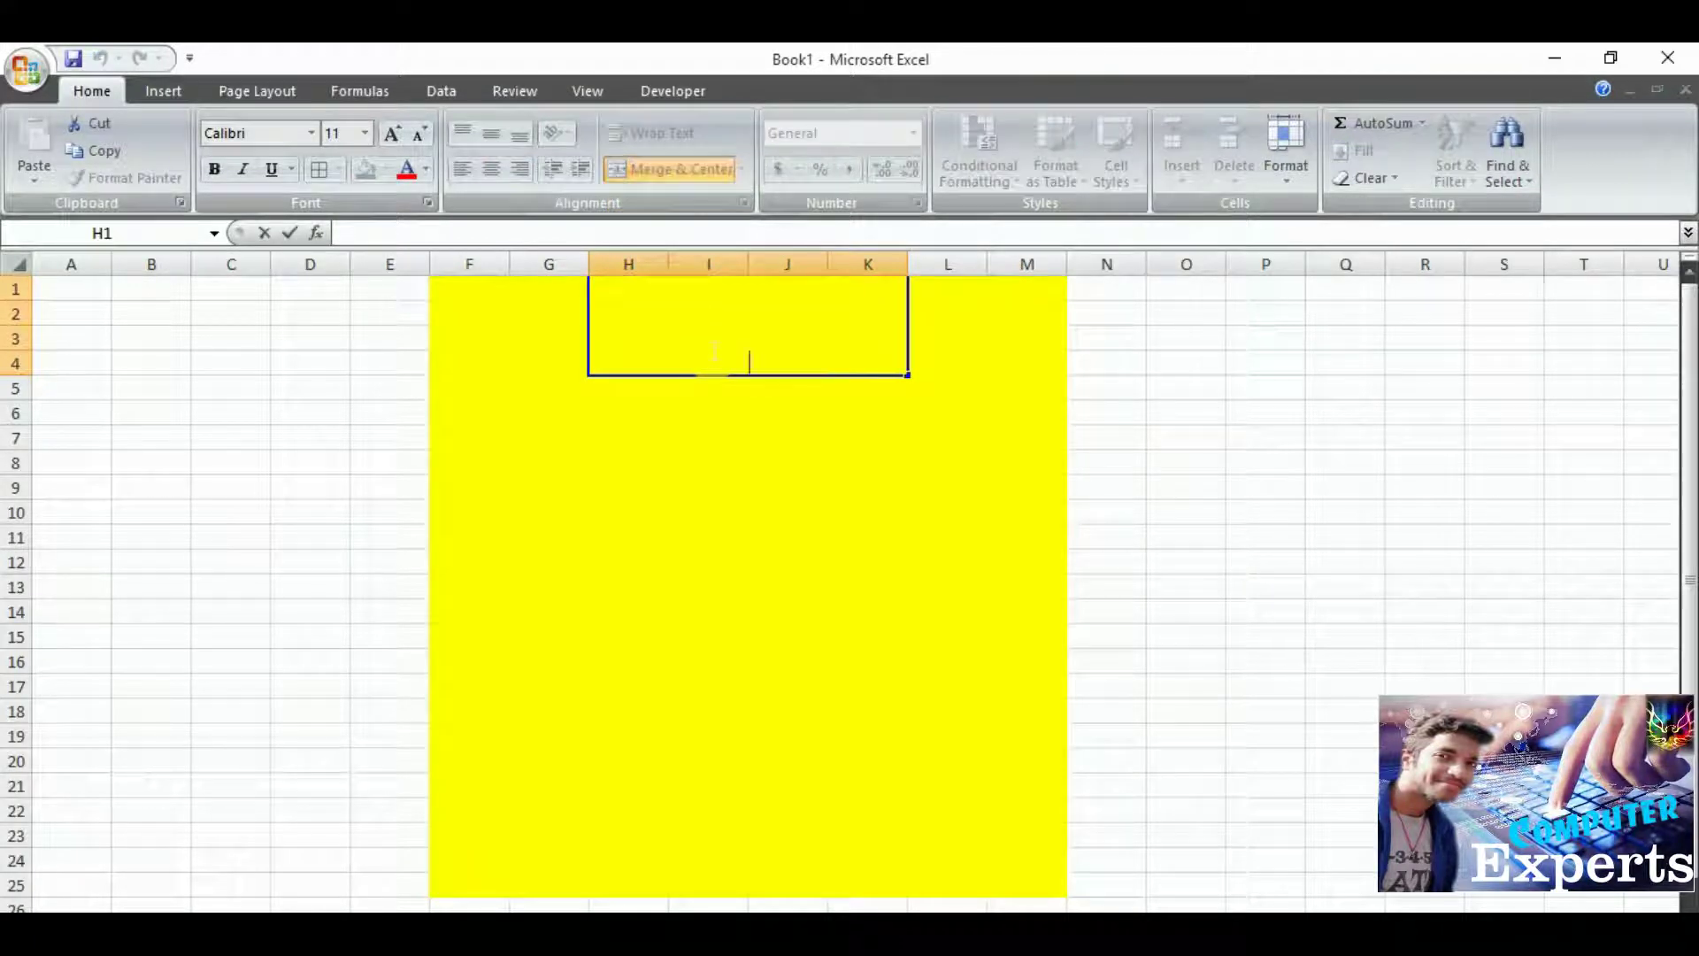
pyautogui.write('Mo')
pyautogui.write('bile ')
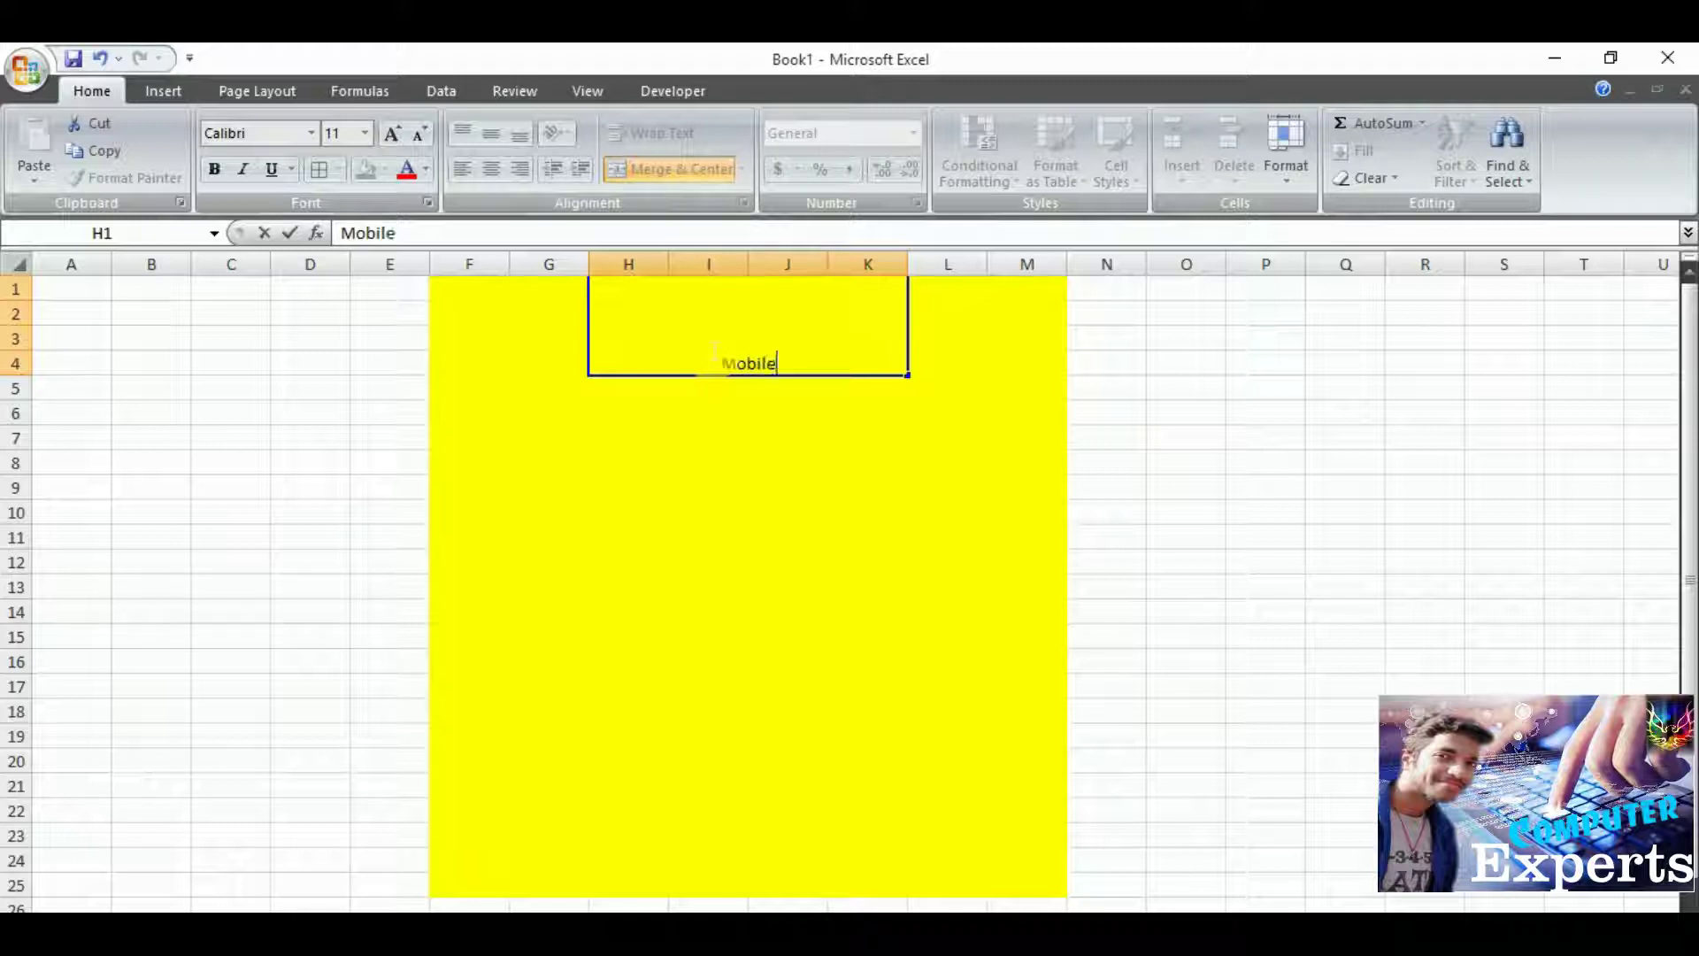
pyautogui.write('Shop')
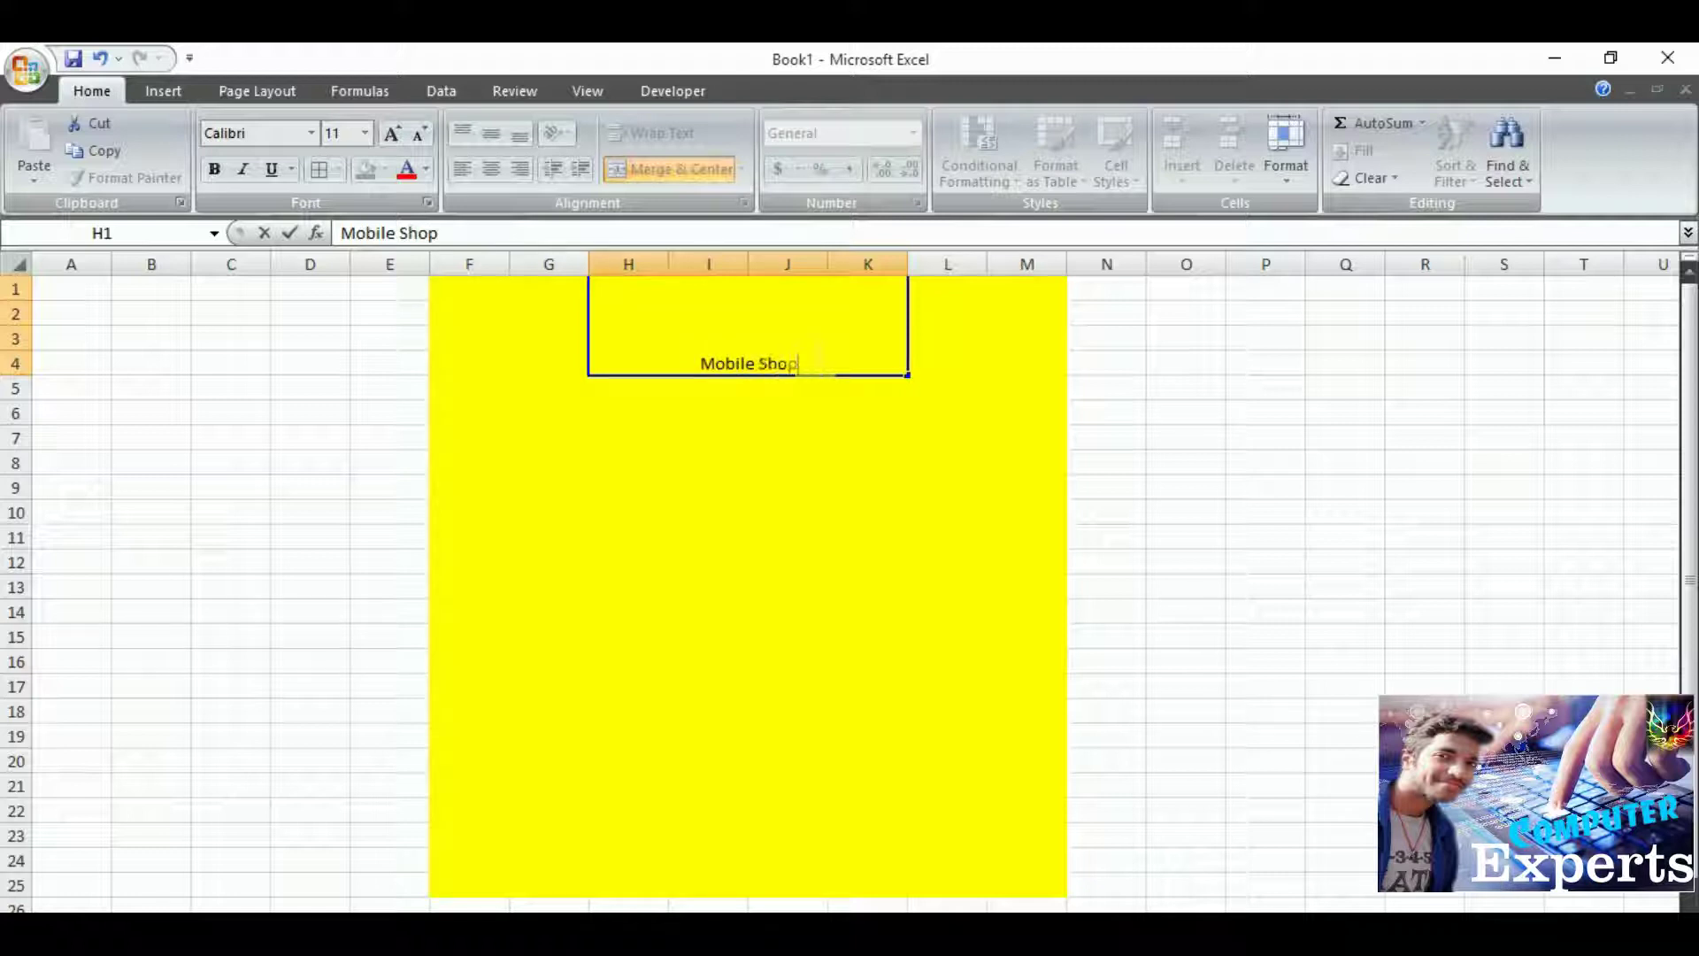
# Enlarge the Mobile Shop title to size 22 and set its font to Arial Black.
pyautogui.moveTo(701, 363)
pyautogui.mouseDown()
pyautogui.moveTo(759, 364)
pyautogui.moveTo(705, 379)
pyautogui.mouseUp()
pyautogui.click(777, 363)
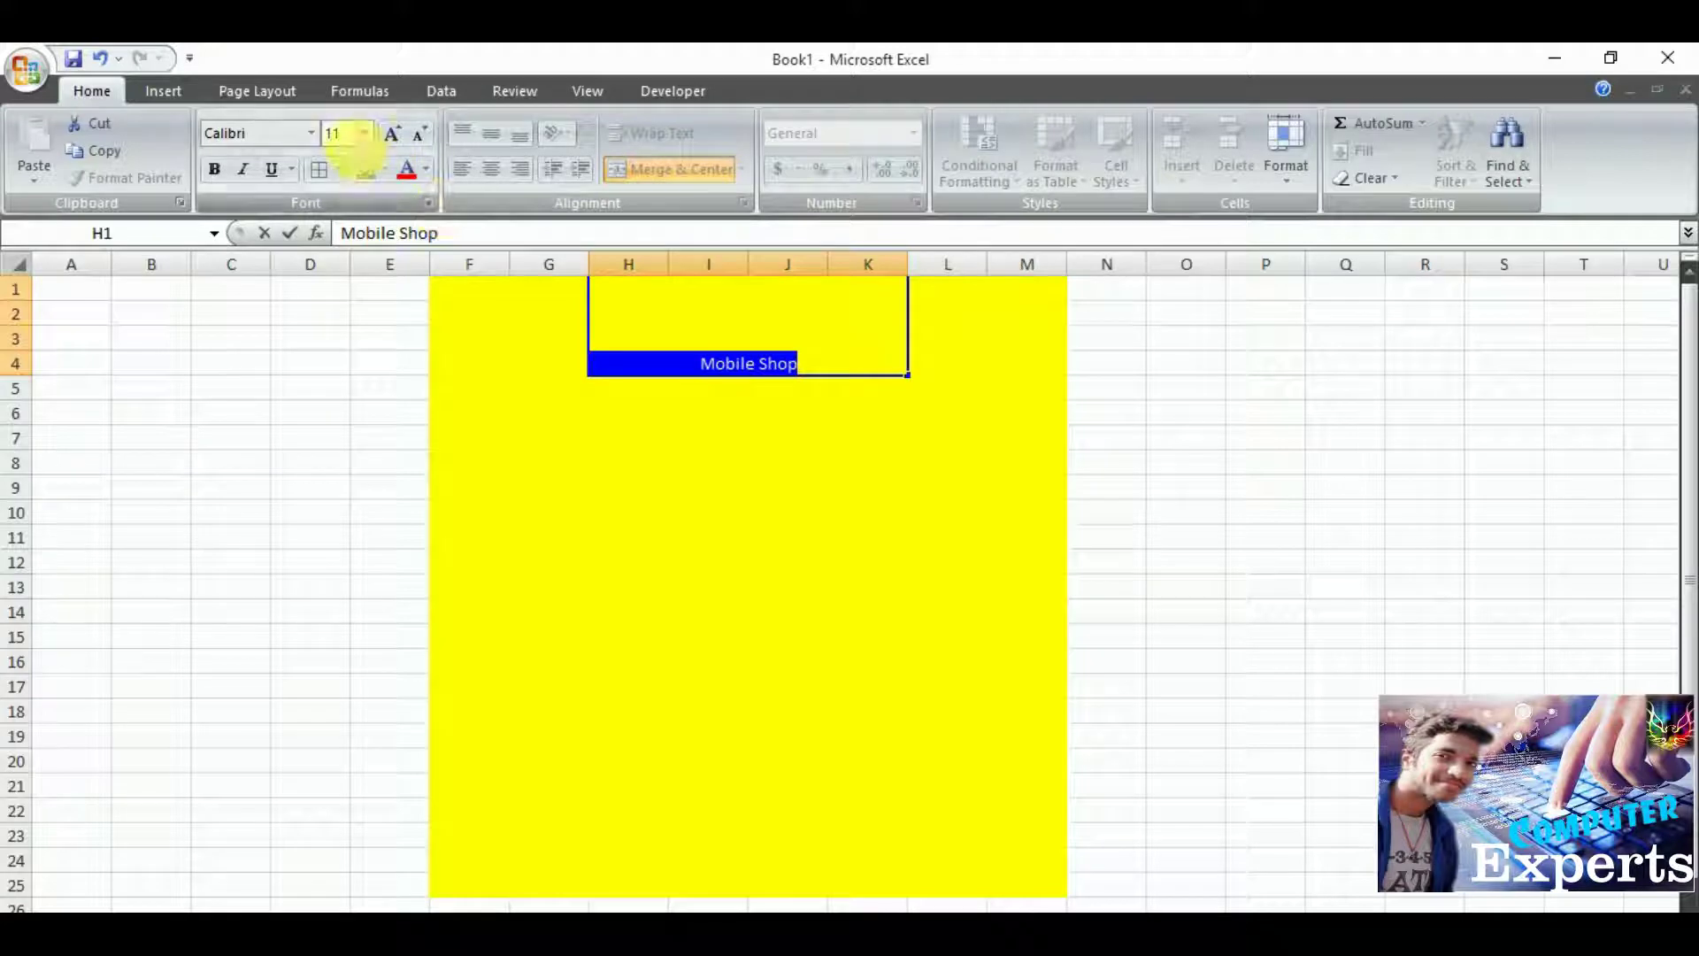
pyautogui.click(391, 134)
pyautogui.click(390, 134)
pyautogui.click(390, 134)
pyautogui.click(391, 134)
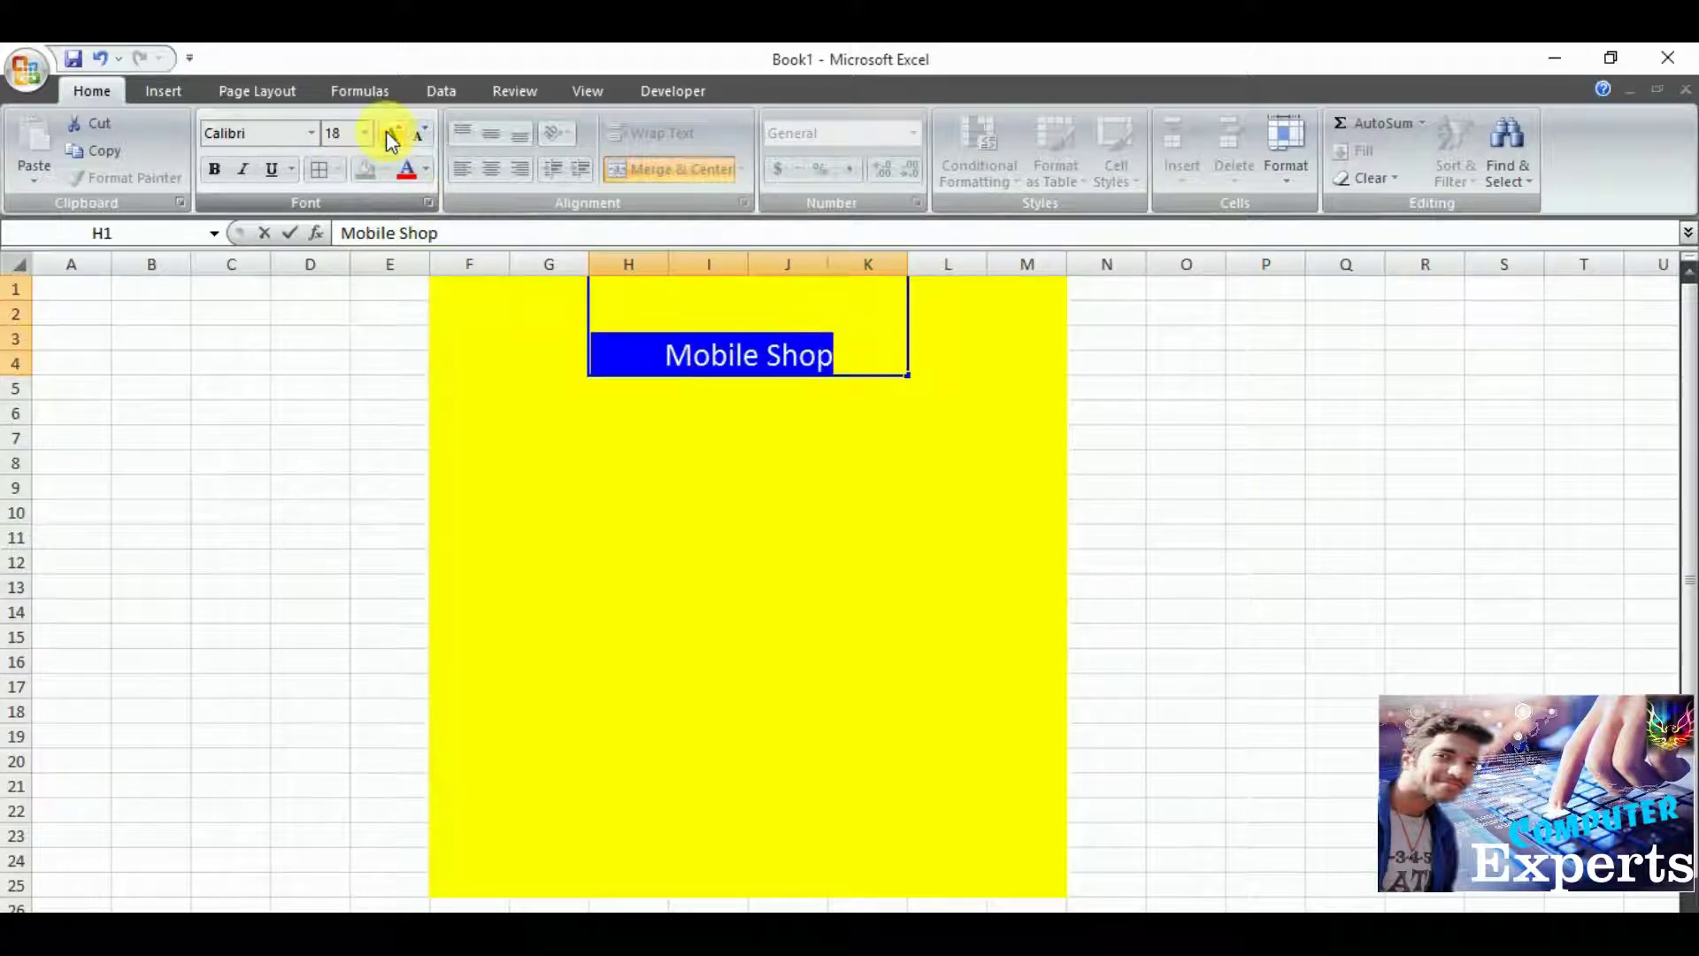
pyautogui.click(390, 135)
pyautogui.click(390, 134)
pyautogui.click(313, 134)
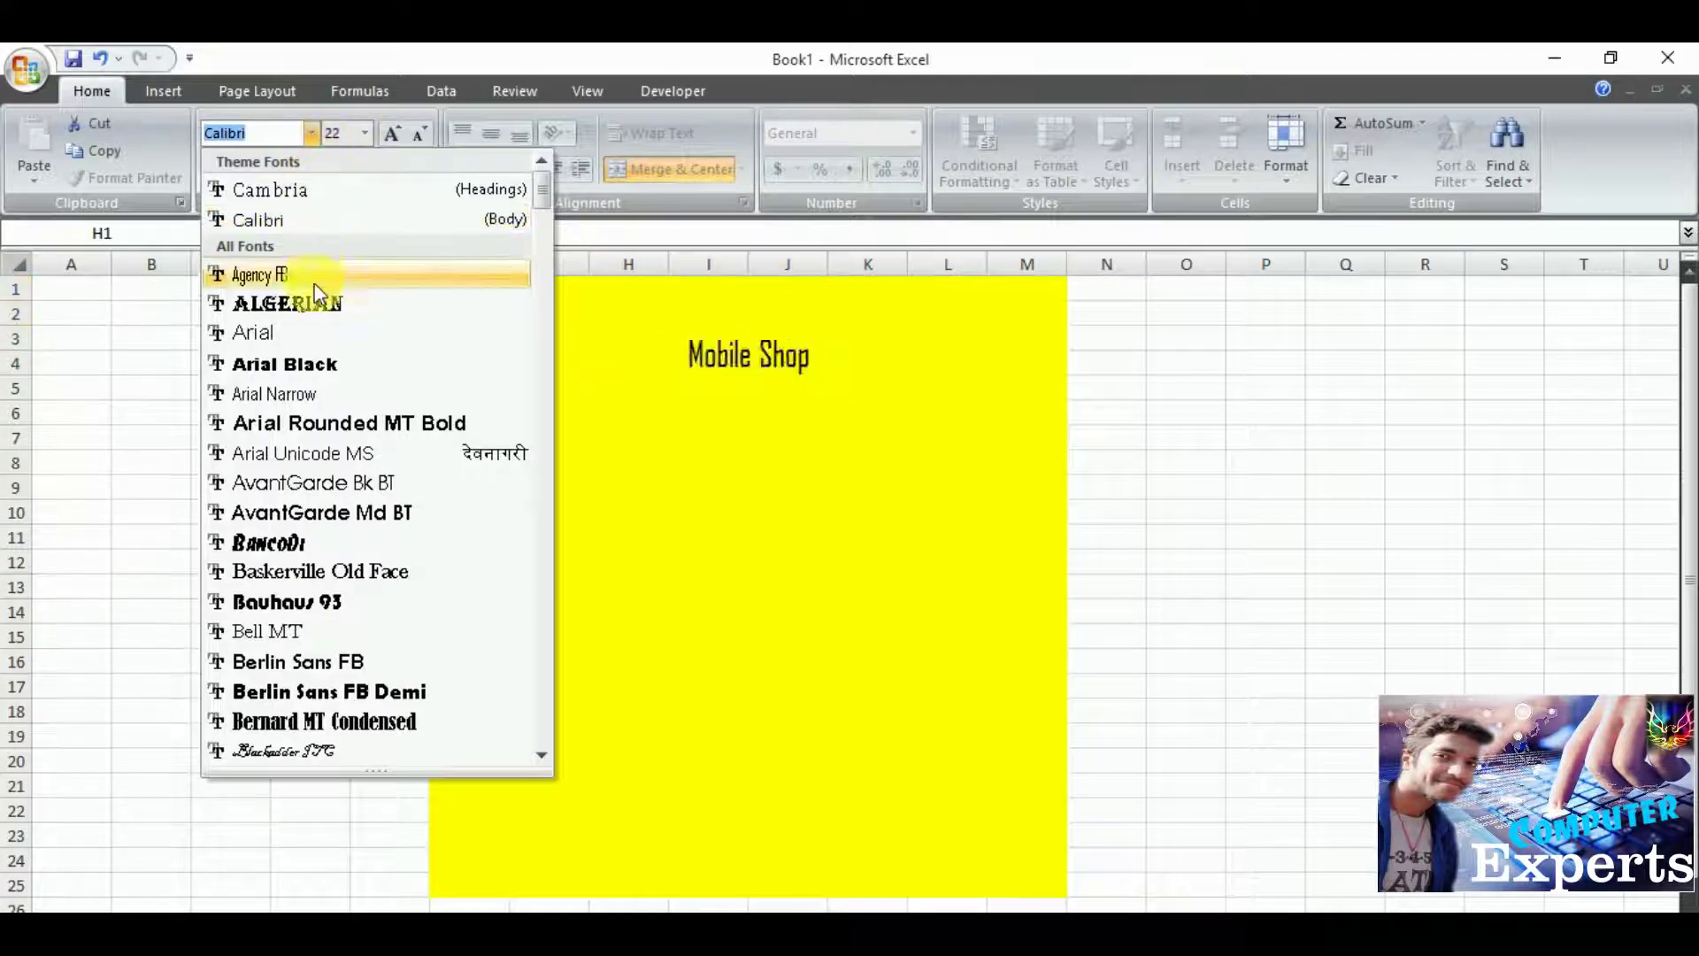
pyautogui.click(336, 368)
pyautogui.click(546, 469)
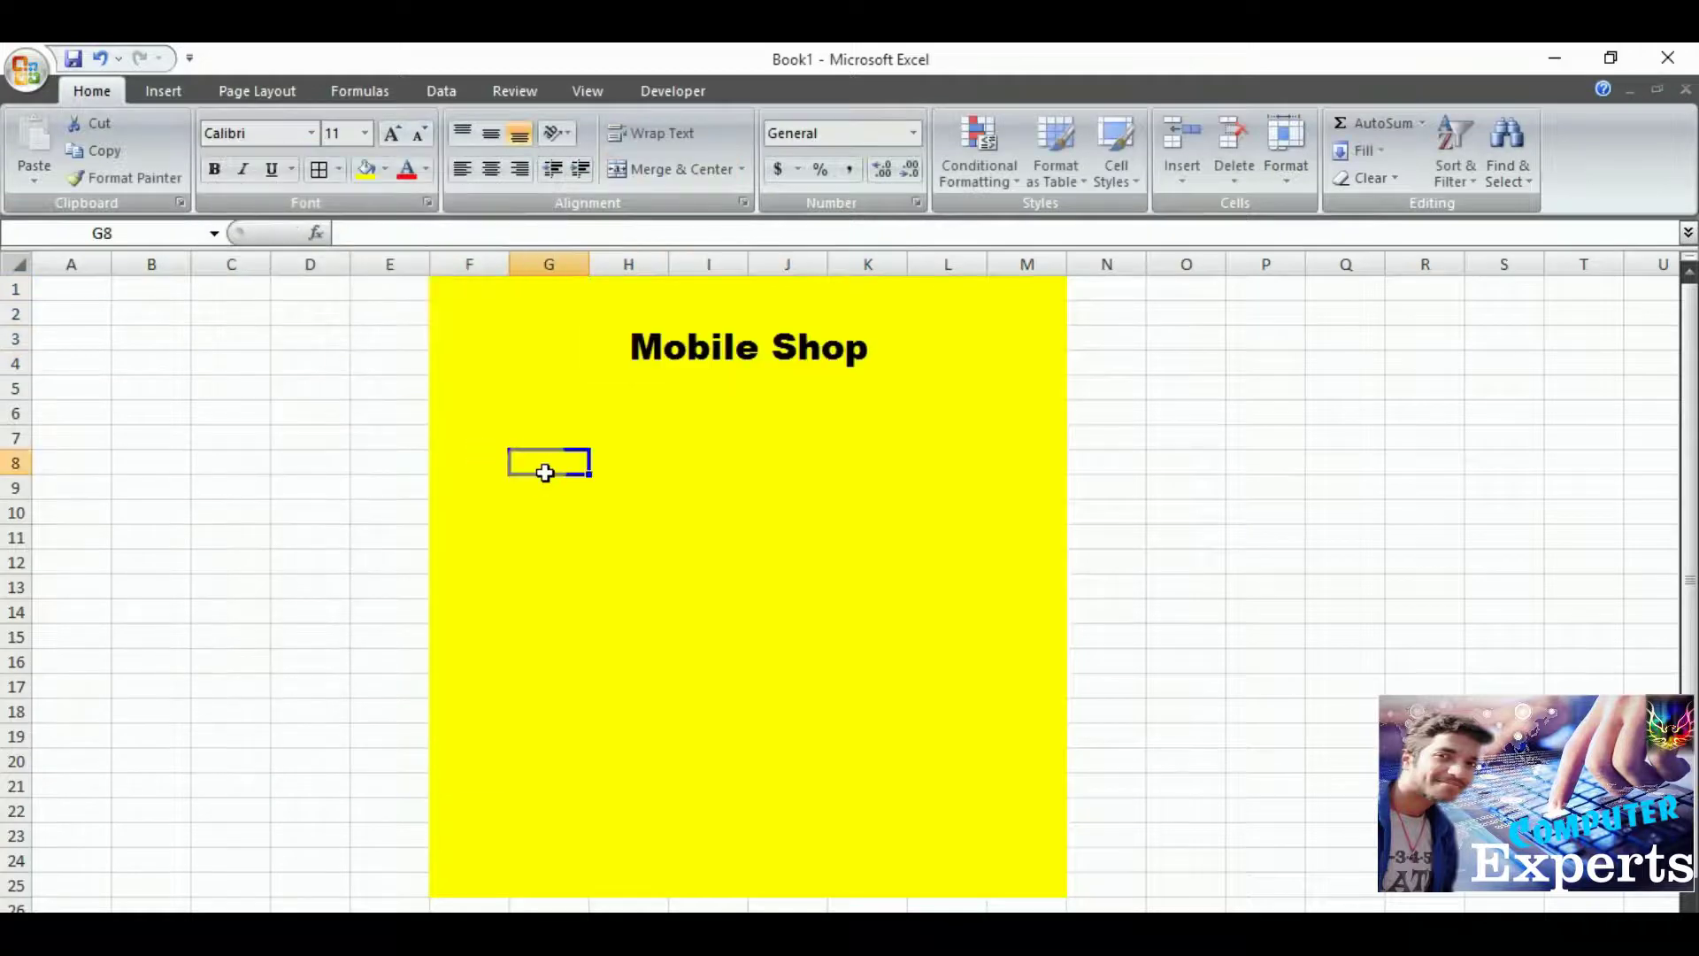
# Add All Borders to the two info boxes F6:G7 and L6:M7.
pyautogui.moveTo(455, 409); pyautogui.dragTo(543, 448)
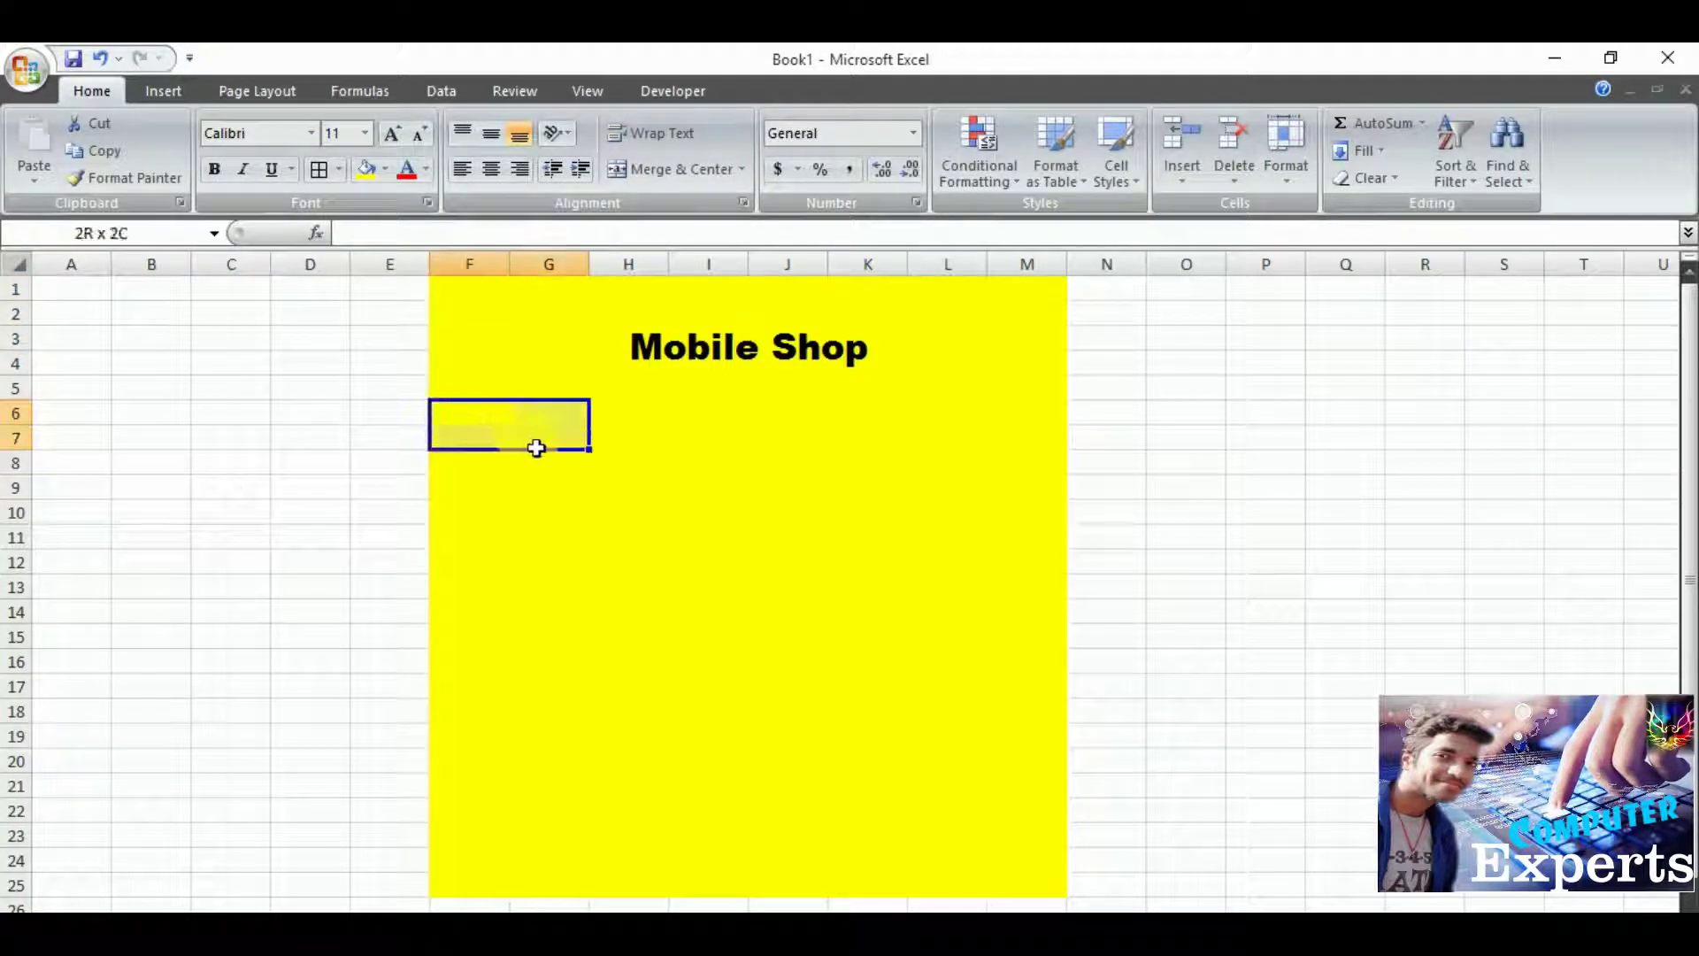
pyautogui.click(339, 172)
pyautogui.click(323, 367)
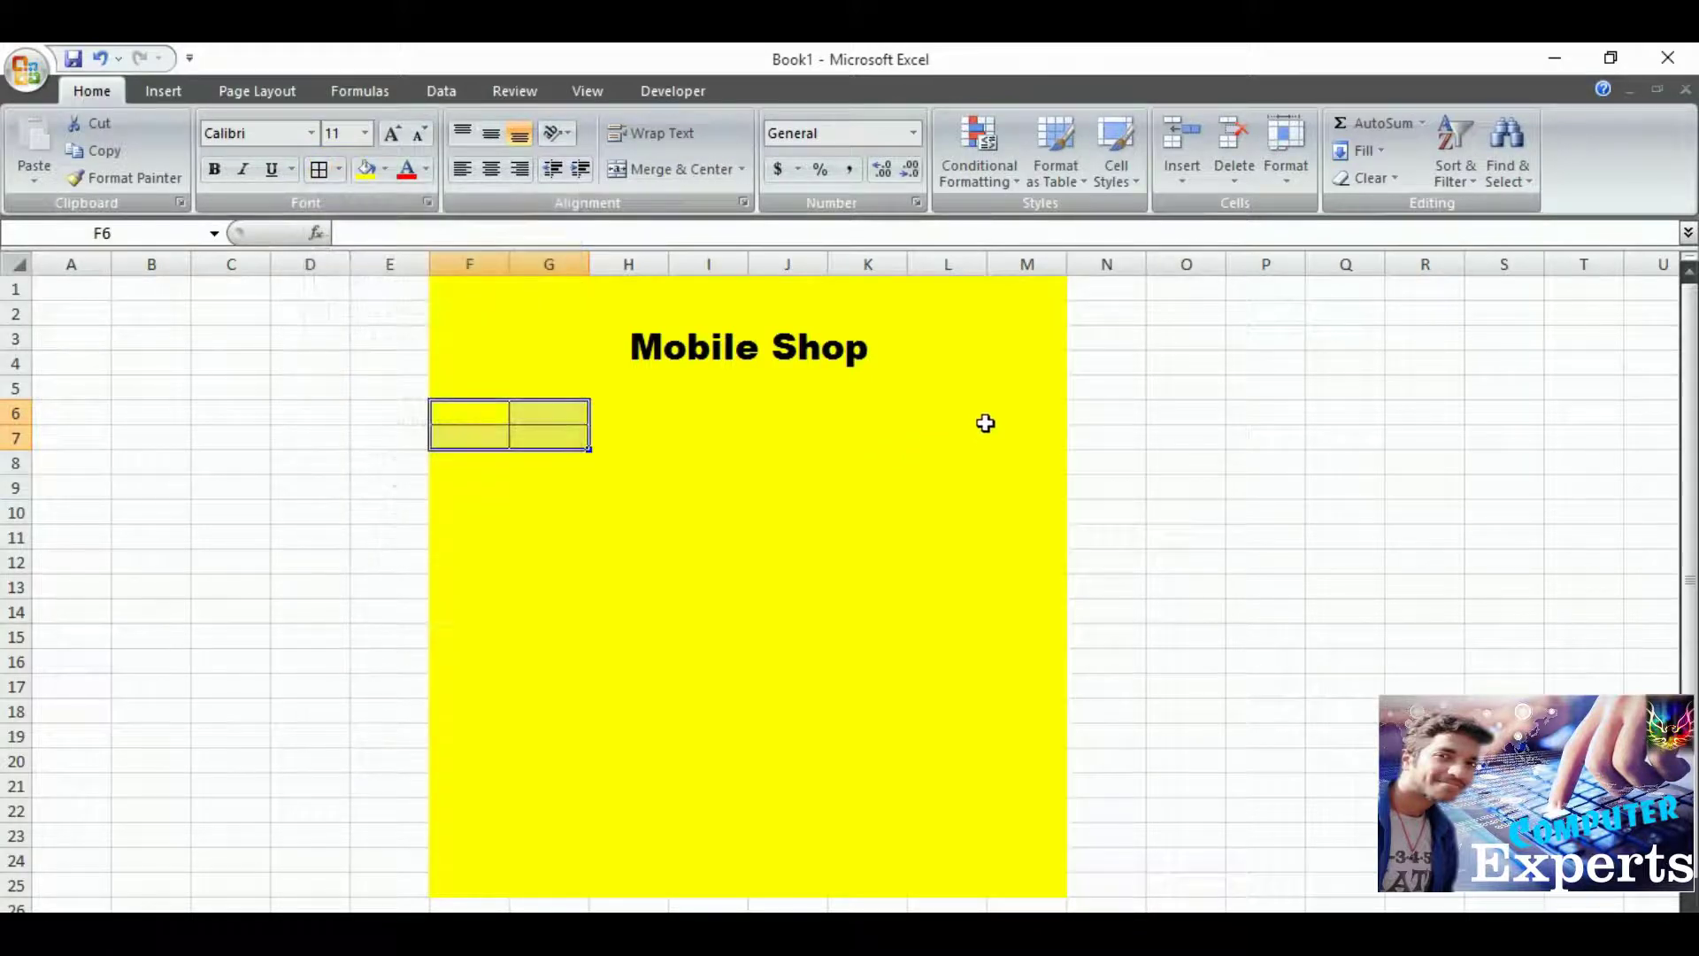
pyautogui.click(943, 420)
pyautogui.moveTo(943, 420); pyautogui.dragTo(1005, 443)
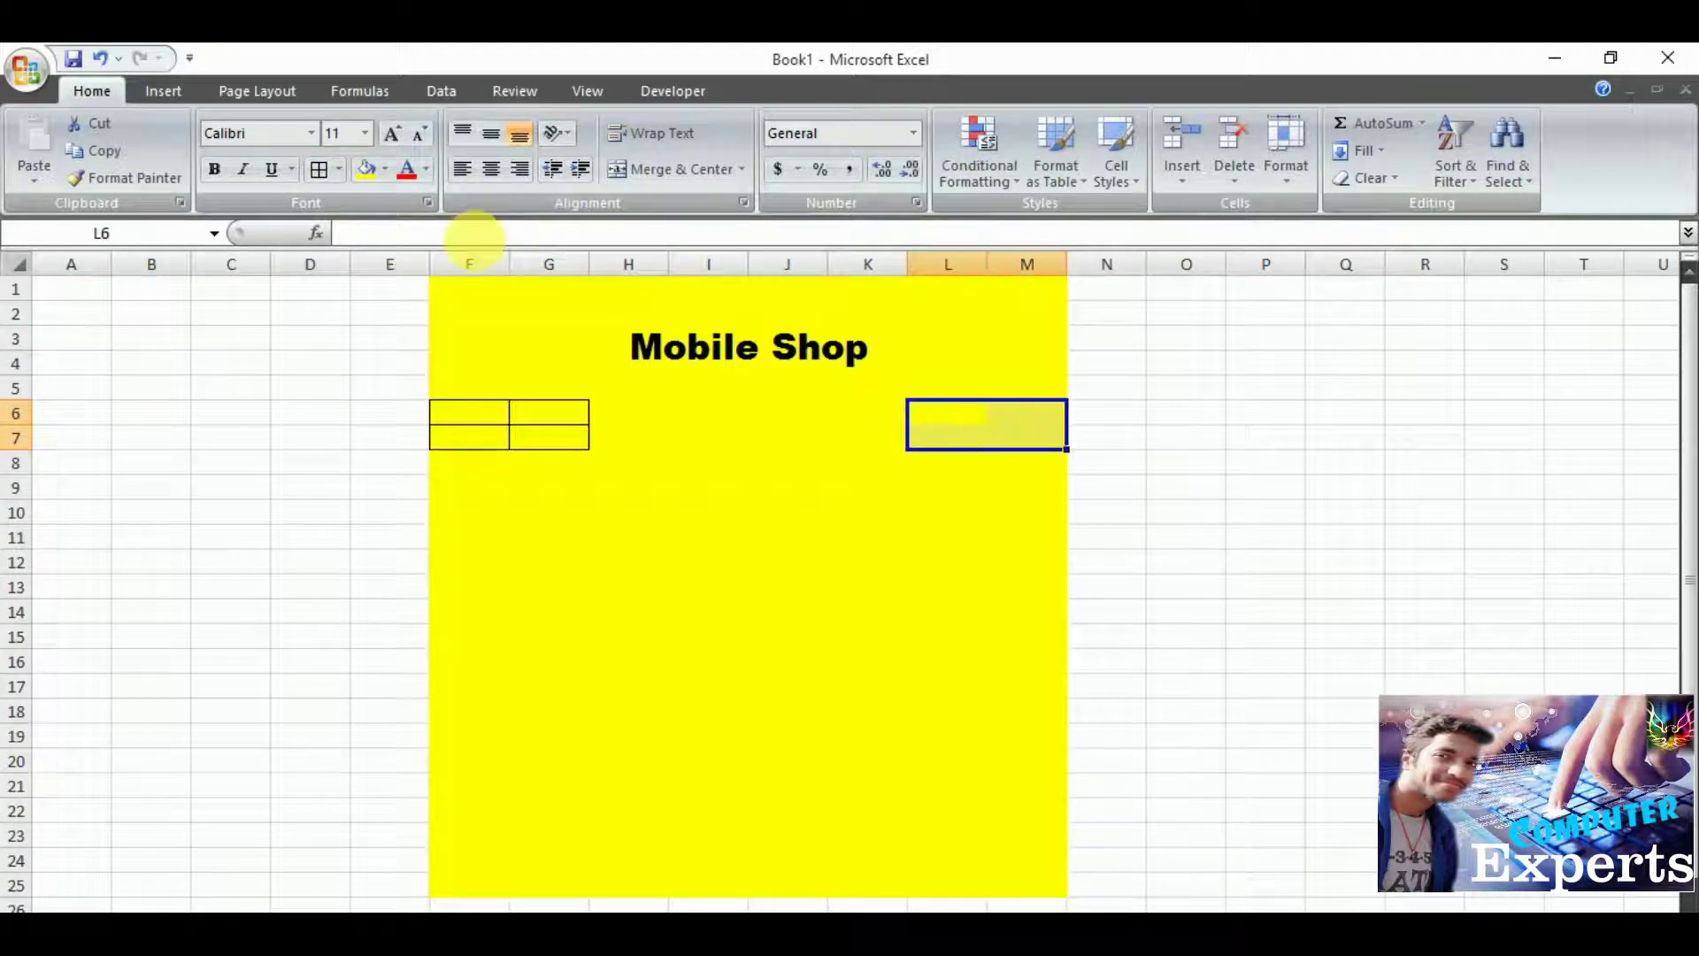
pyautogui.click(385, 170)
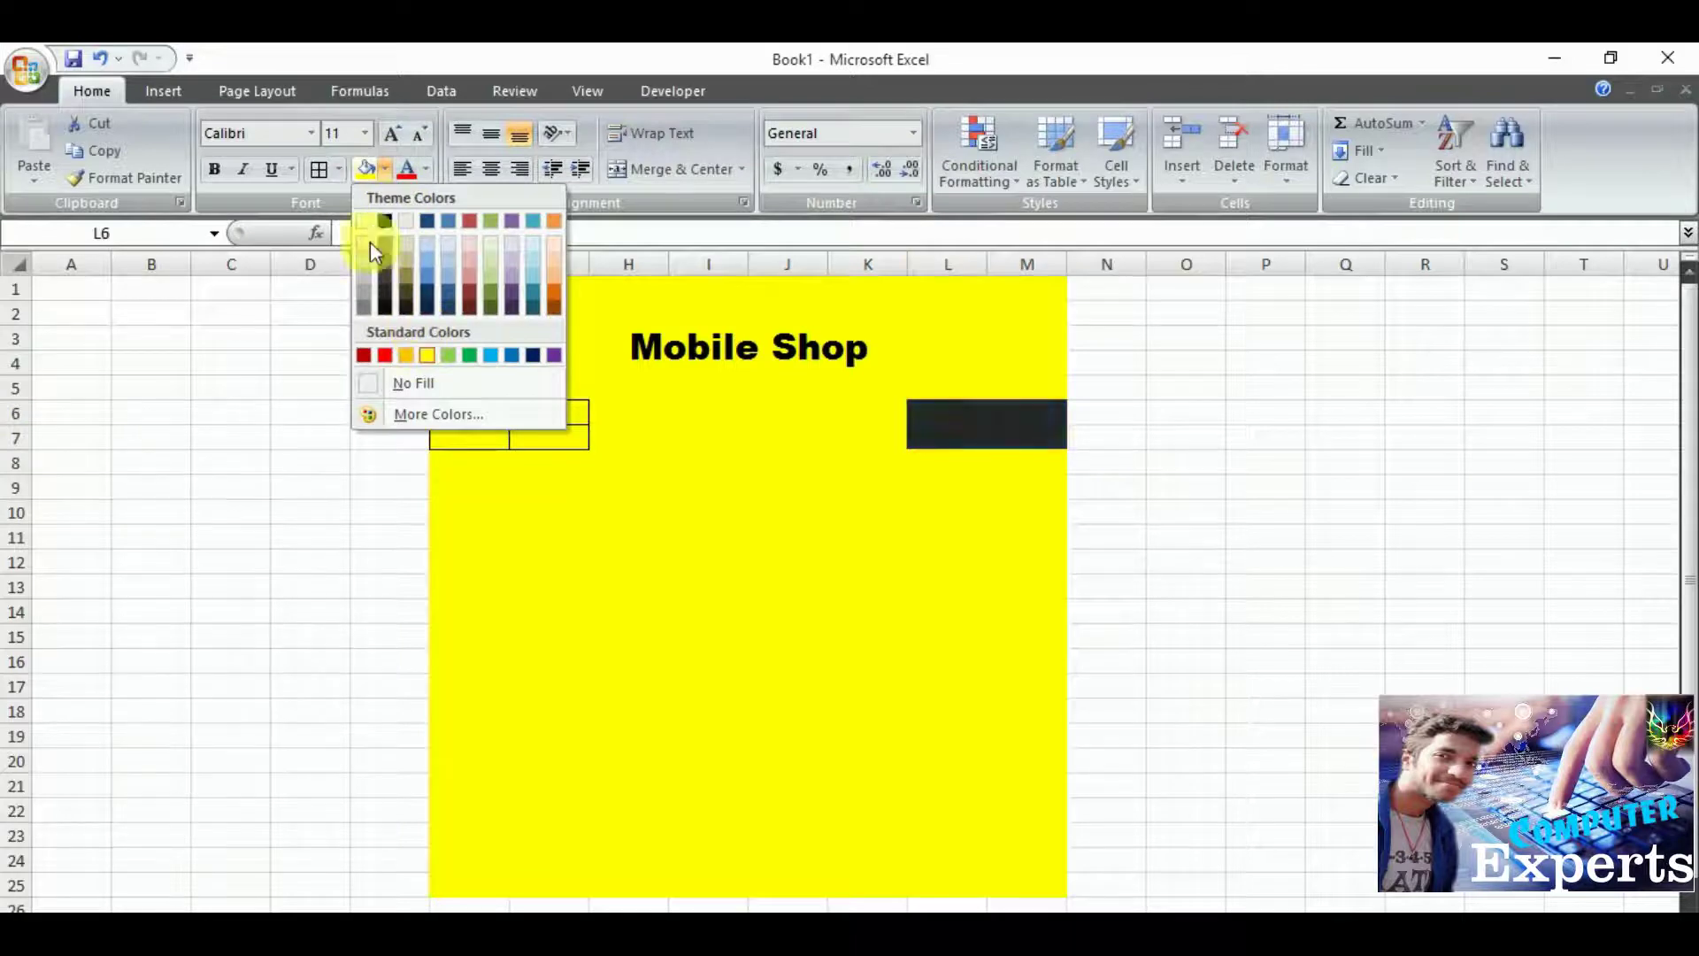
pyautogui.click(339, 170)
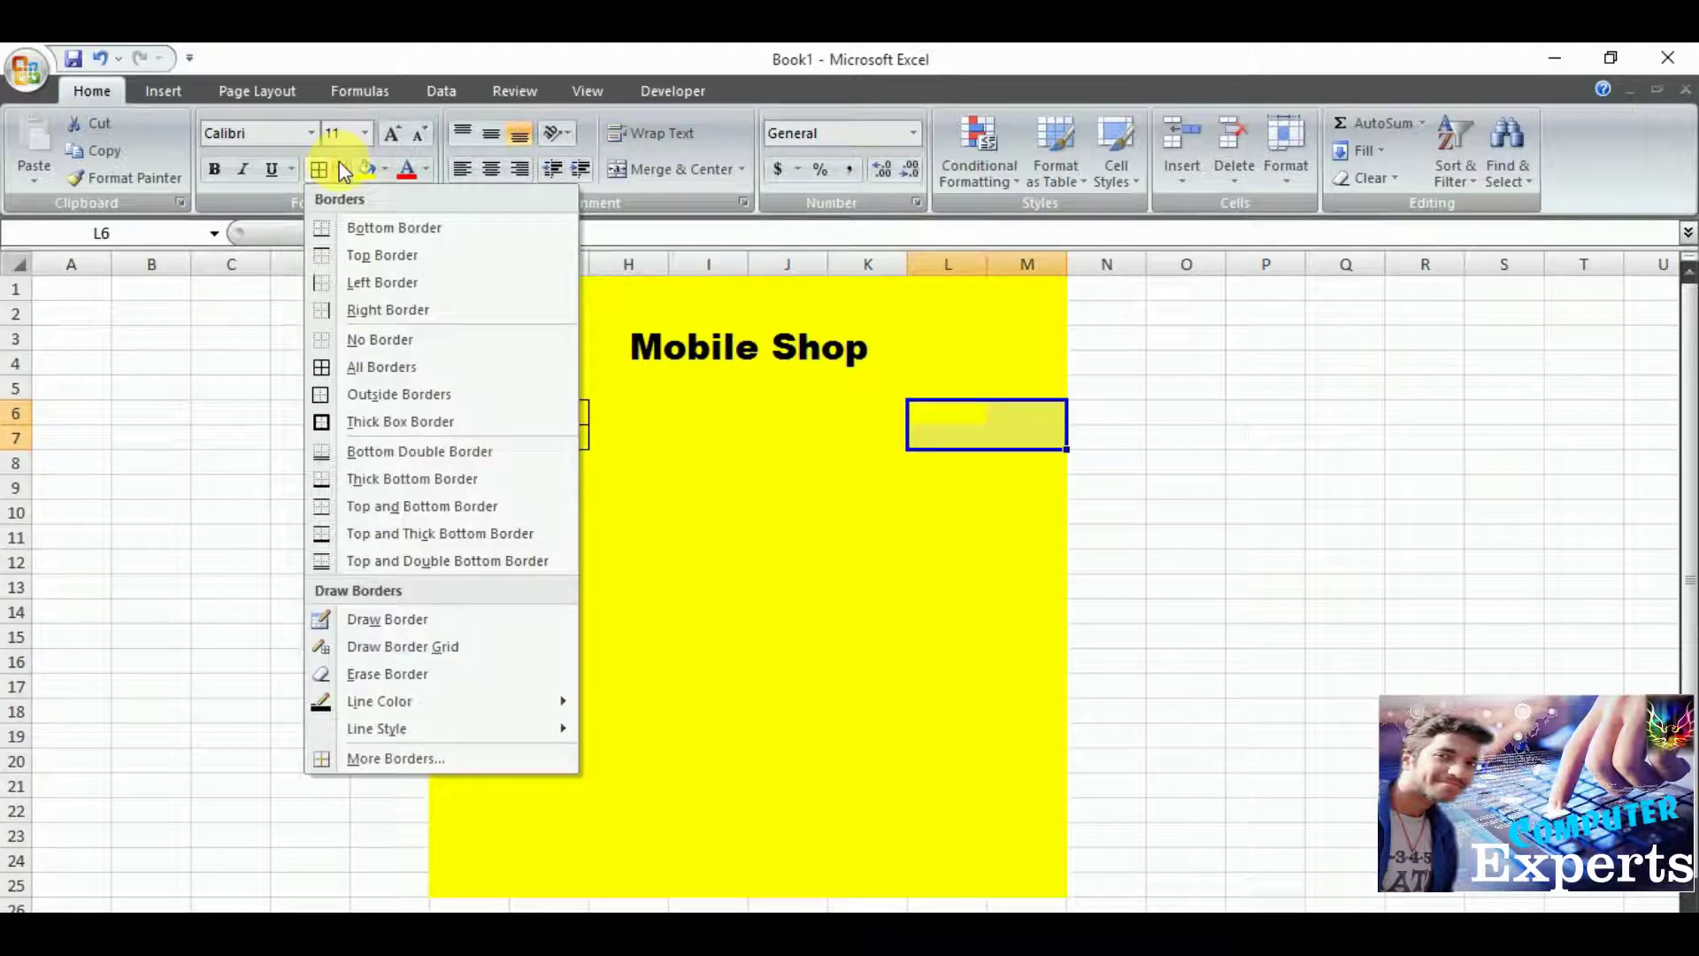
pyautogui.click(370, 358)
# Draw full border grids across the item table F9:M20 and the totals block L21:M25.
pyautogui.click(779, 487)
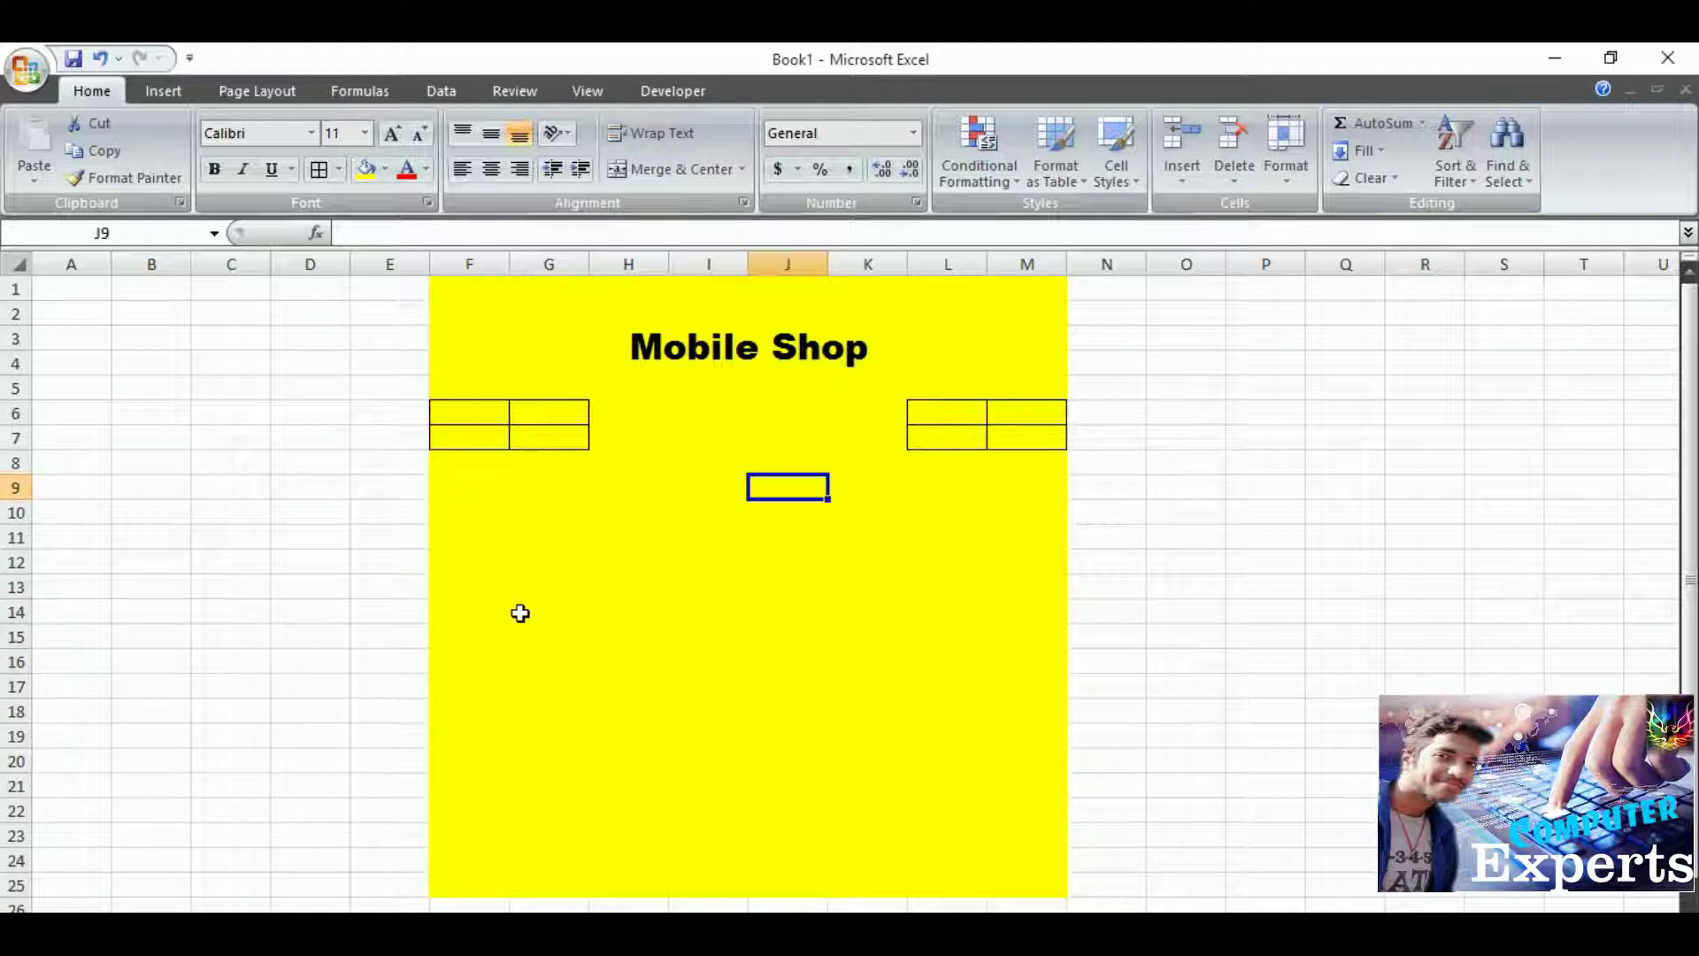
pyautogui.moveTo(462, 503); pyautogui.dragTo(988, 671)
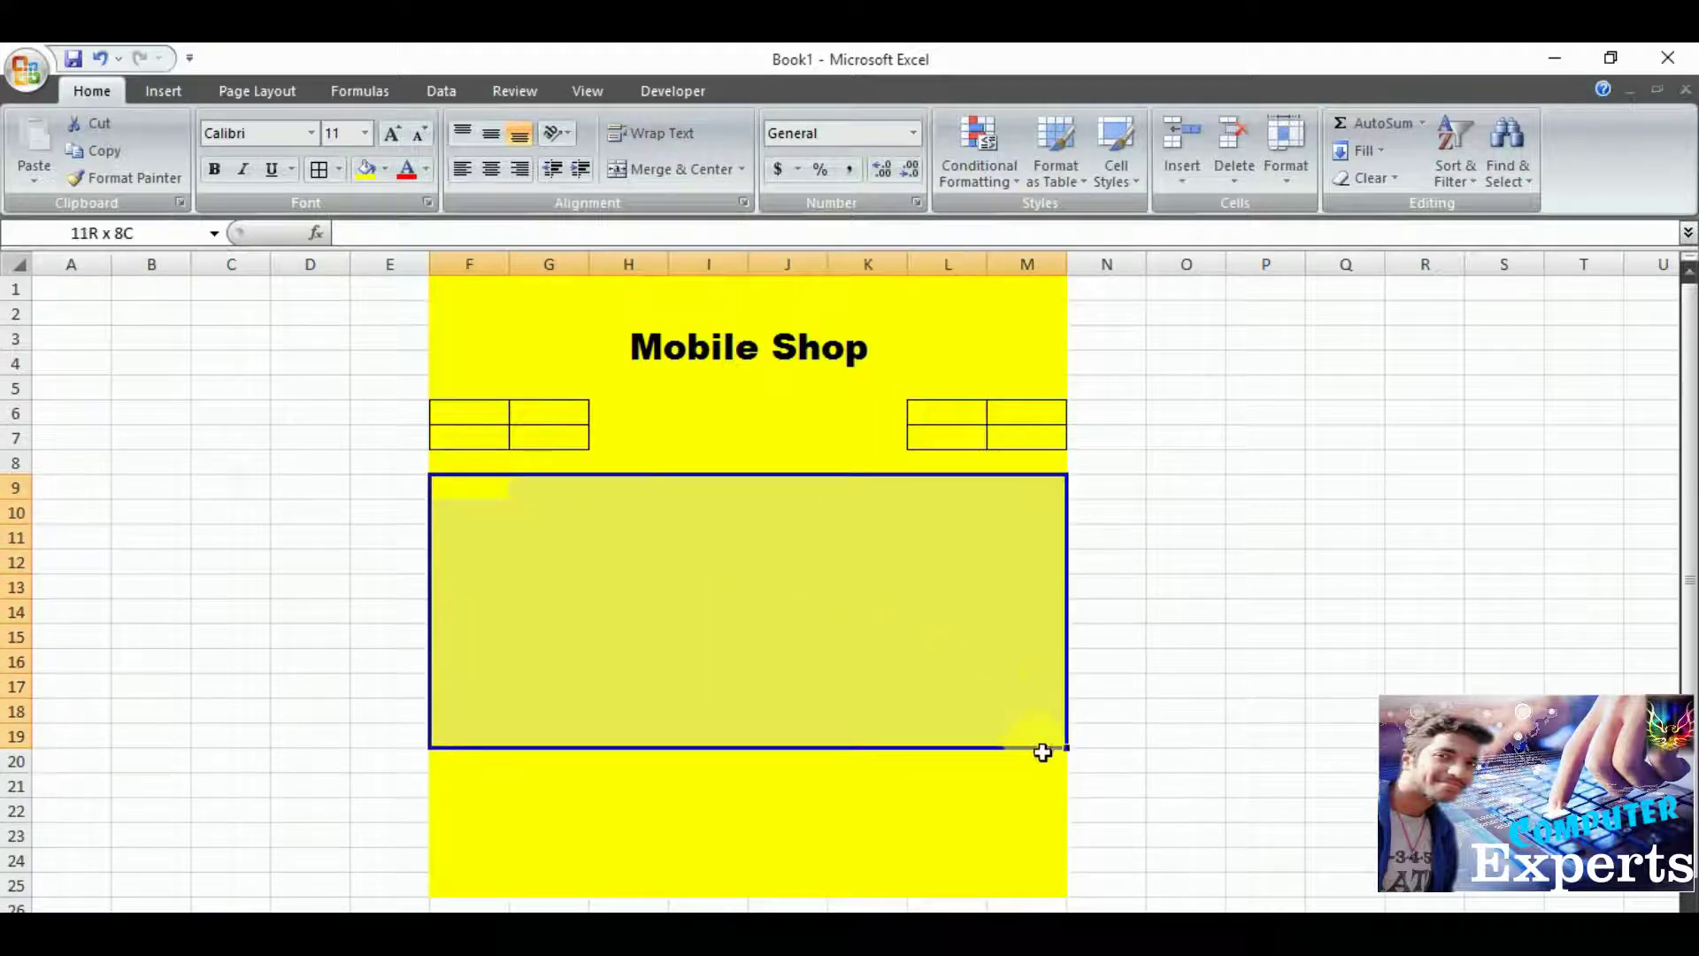
pyautogui.moveTo(988, 670); pyautogui.dragTo(1049, 760)
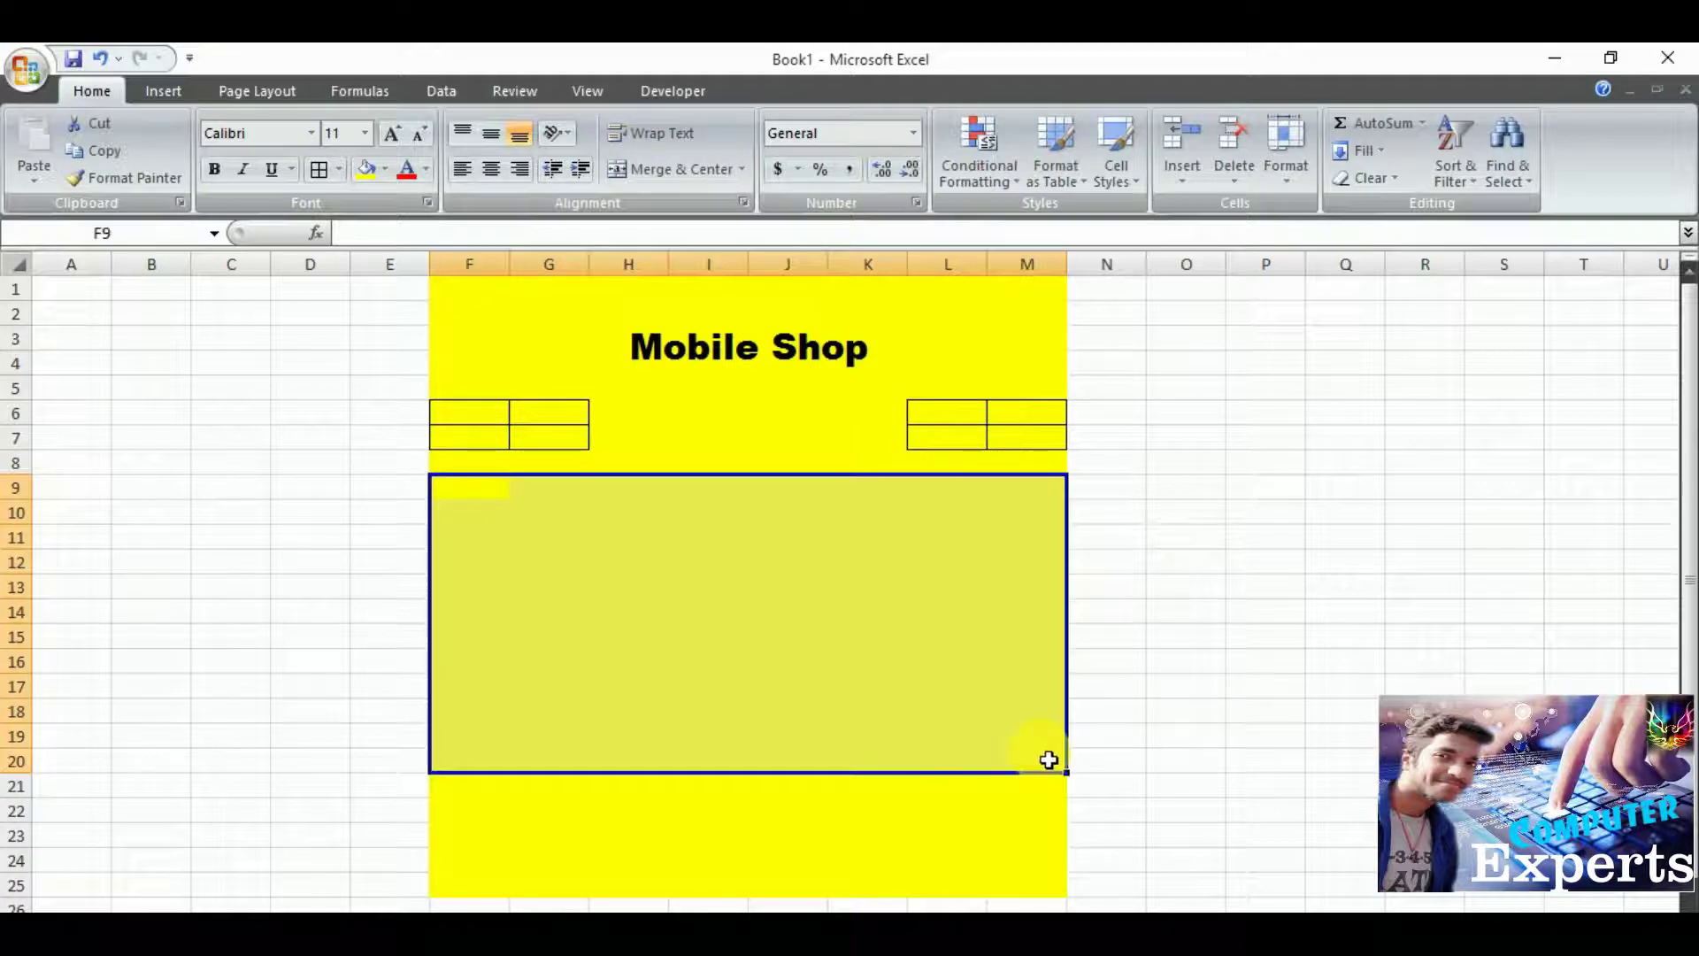
pyautogui.click(319, 169)
pyautogui.click(801, 786)
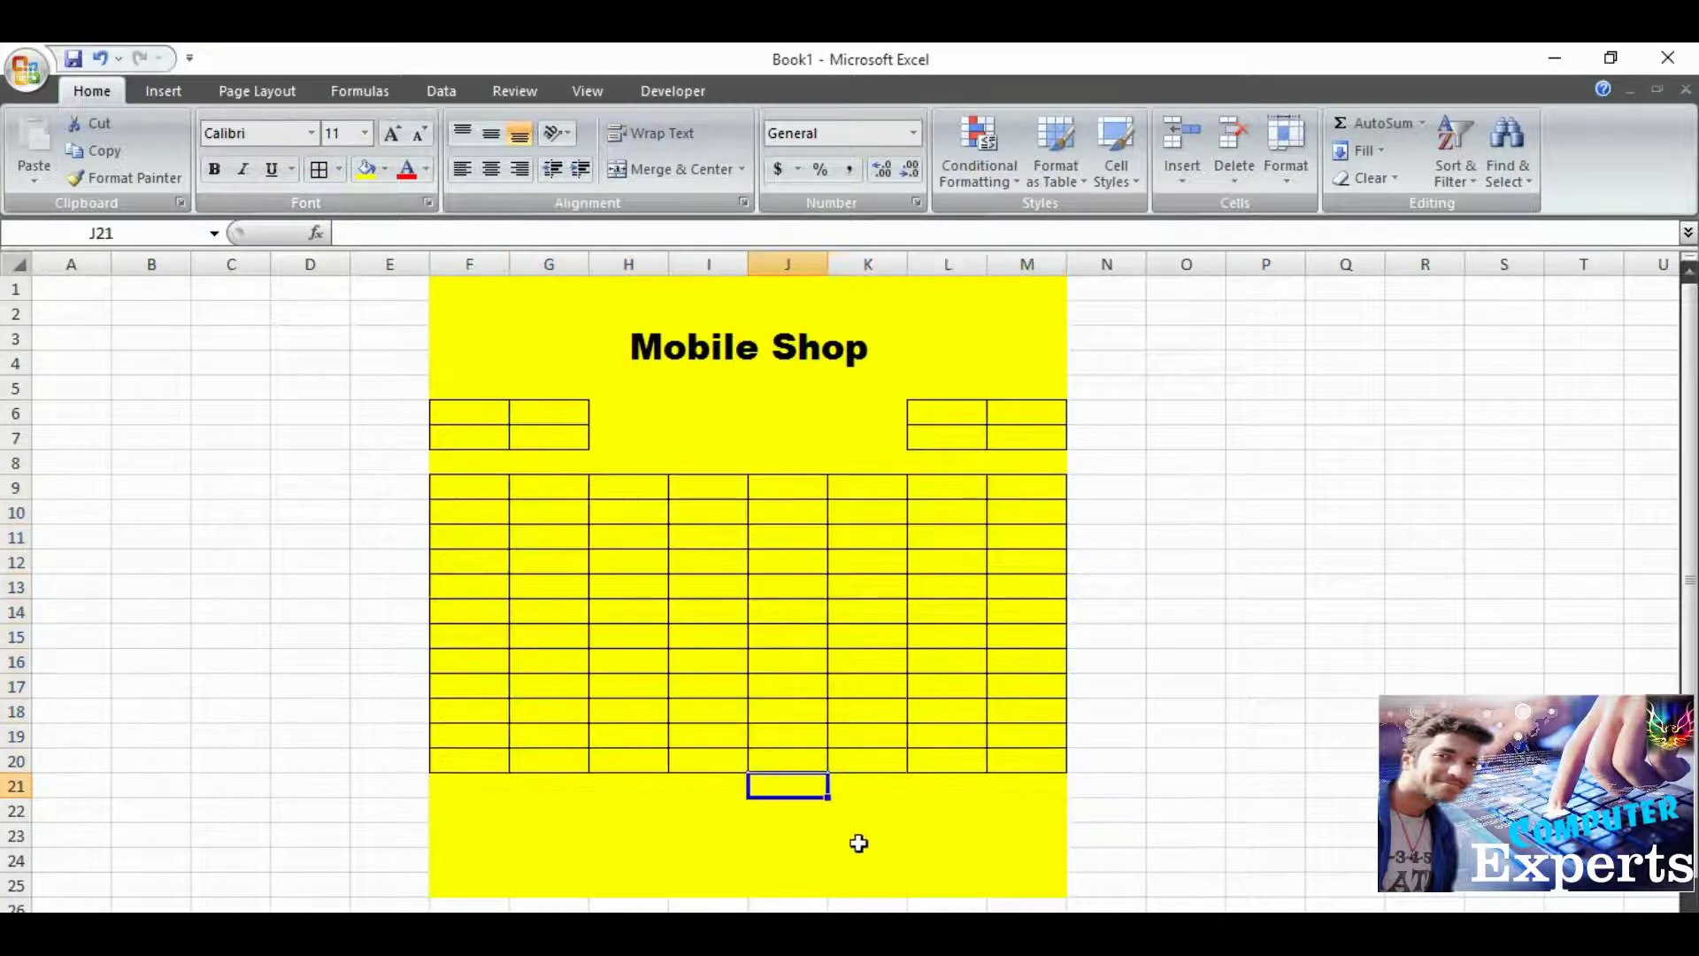
pyautogui.moveTo(937, 792)
pyautogui.mouseDown()
pyautogui.moveTo(975, 810)
pyautogui.moveTo(1027, 889)
pyautogui.mouseUp()
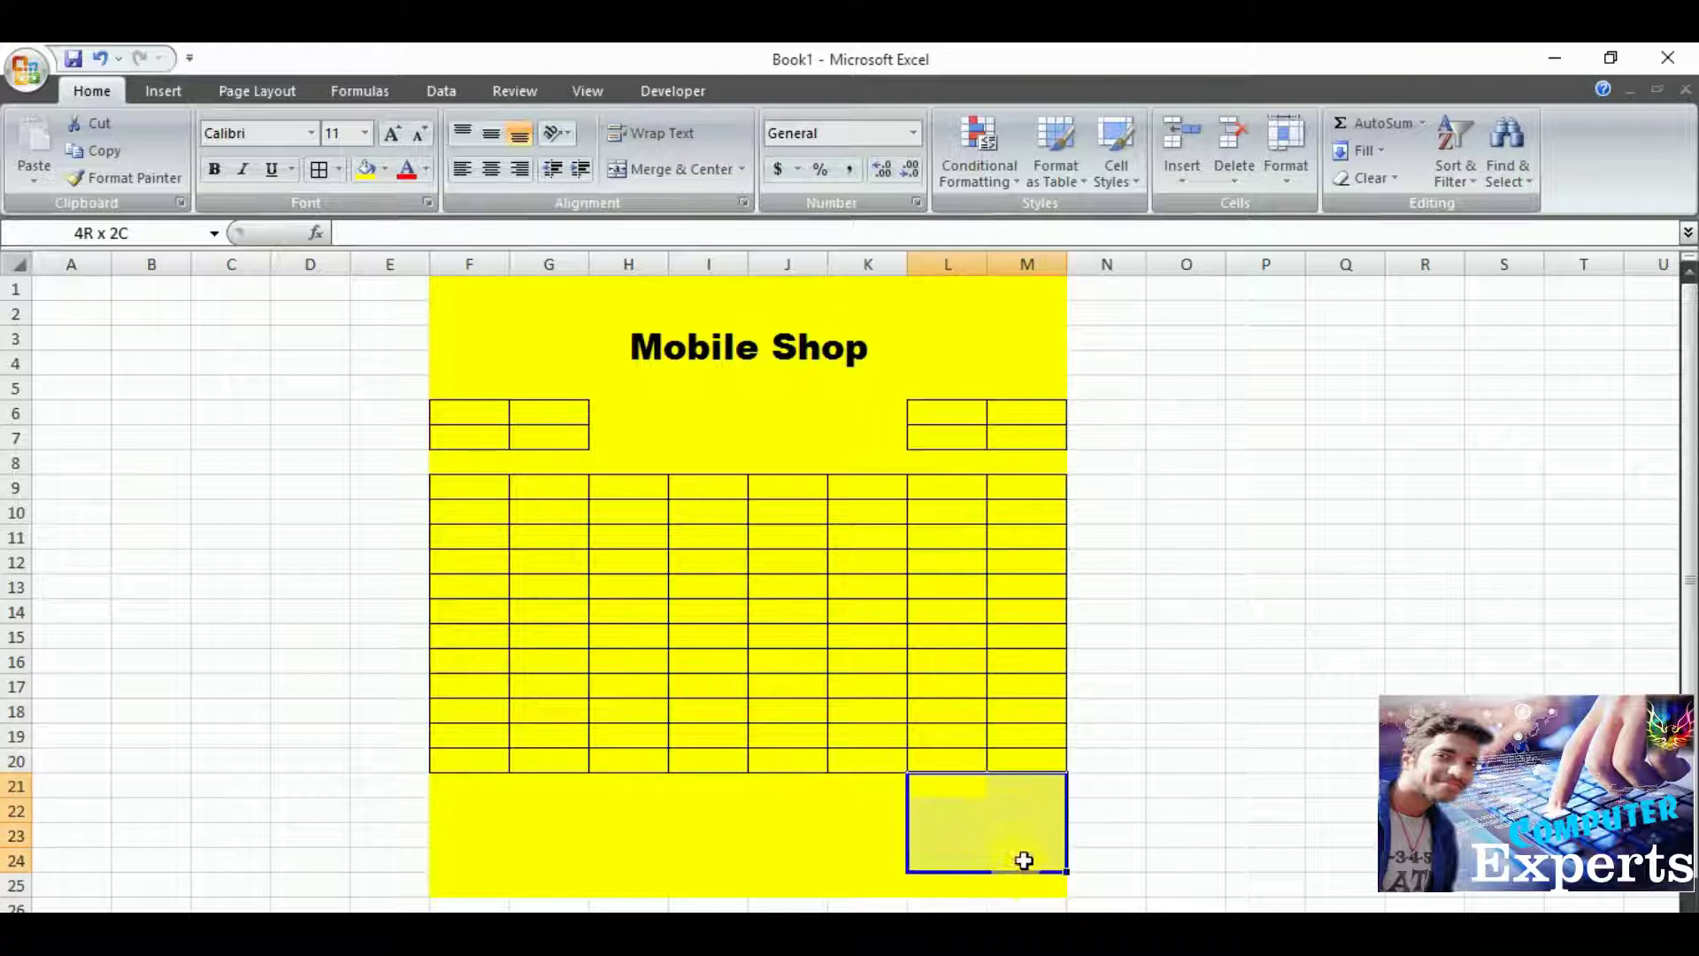
pyautogui.click(319, 169)
pyautogui.click(622, 901)
pyautogui.click(624, 839)
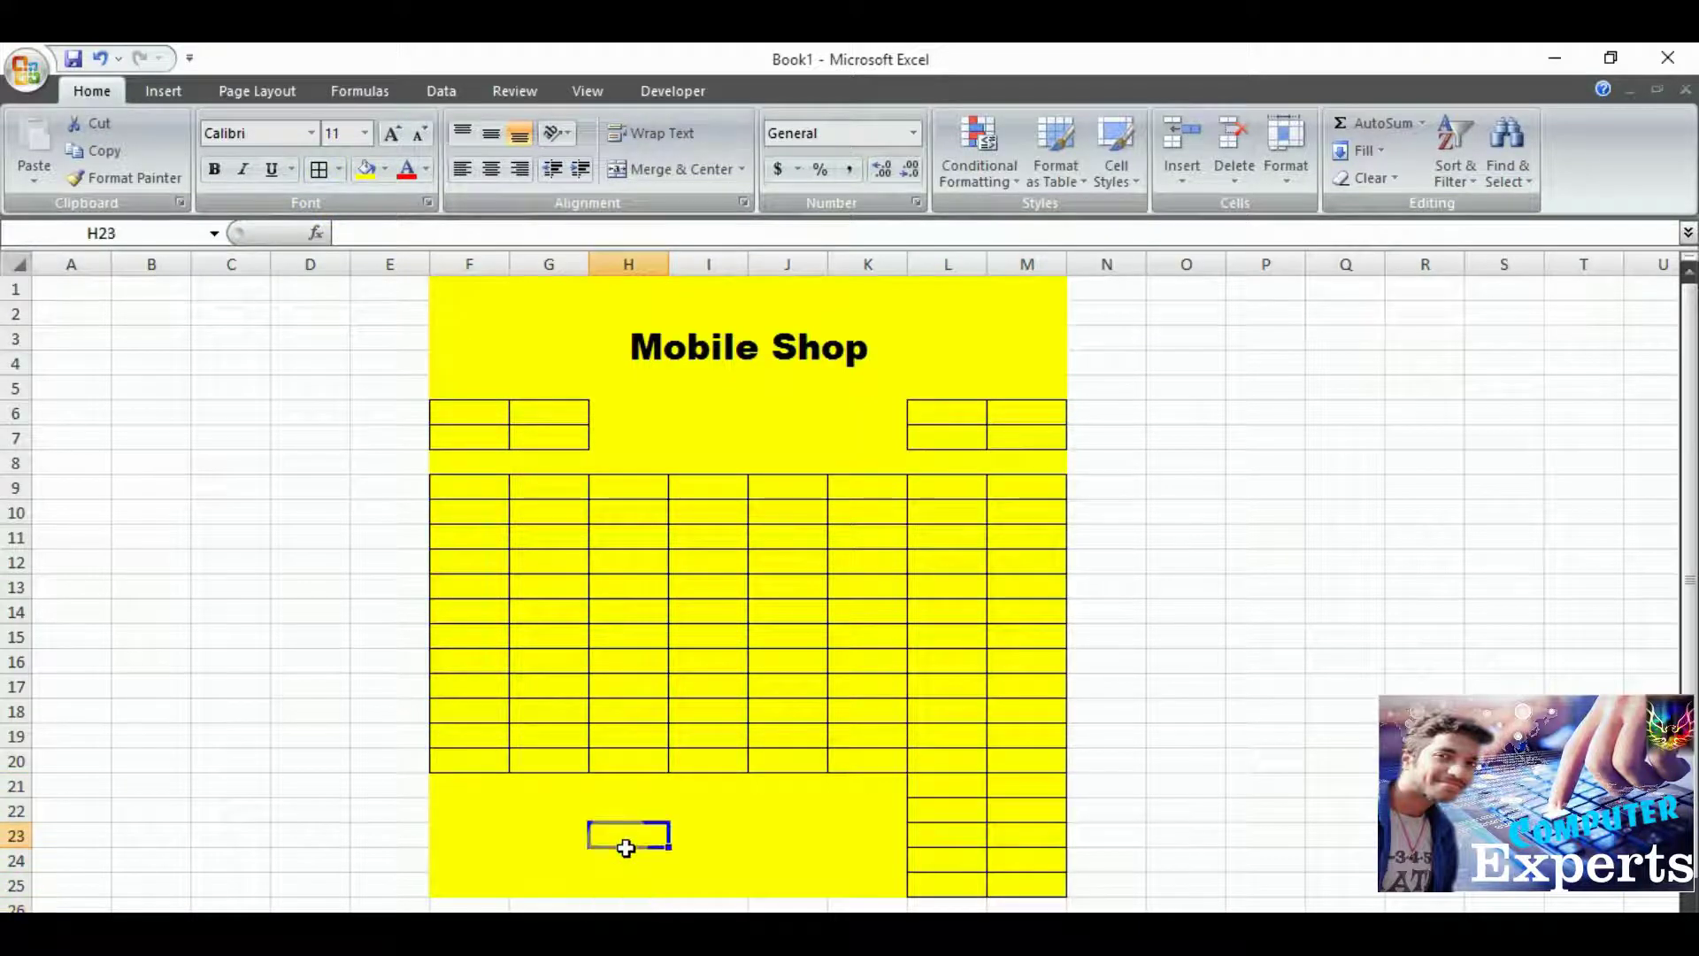
# Type the labels S.no. and S.co. into F6:F7, and Date and Time into L6:L7.
pyautogui.doubleClick(478, 414)
pyautogui.write('S.n')
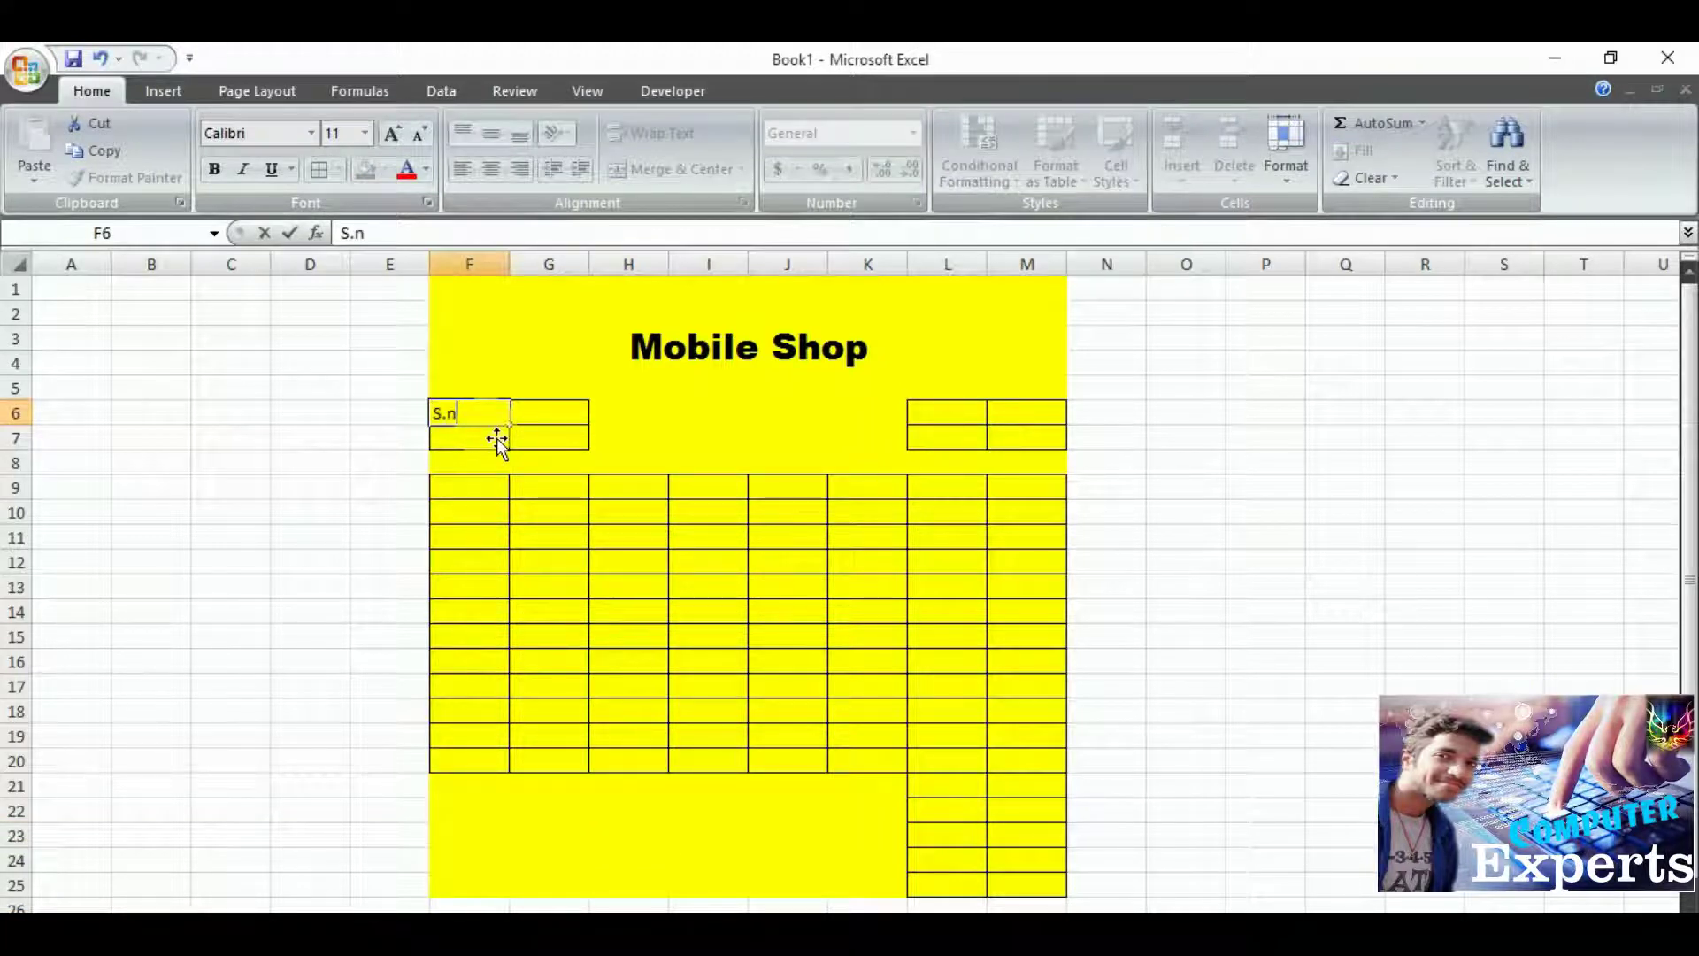
pyautogui.write('o.')
pyautogui.press('Return')
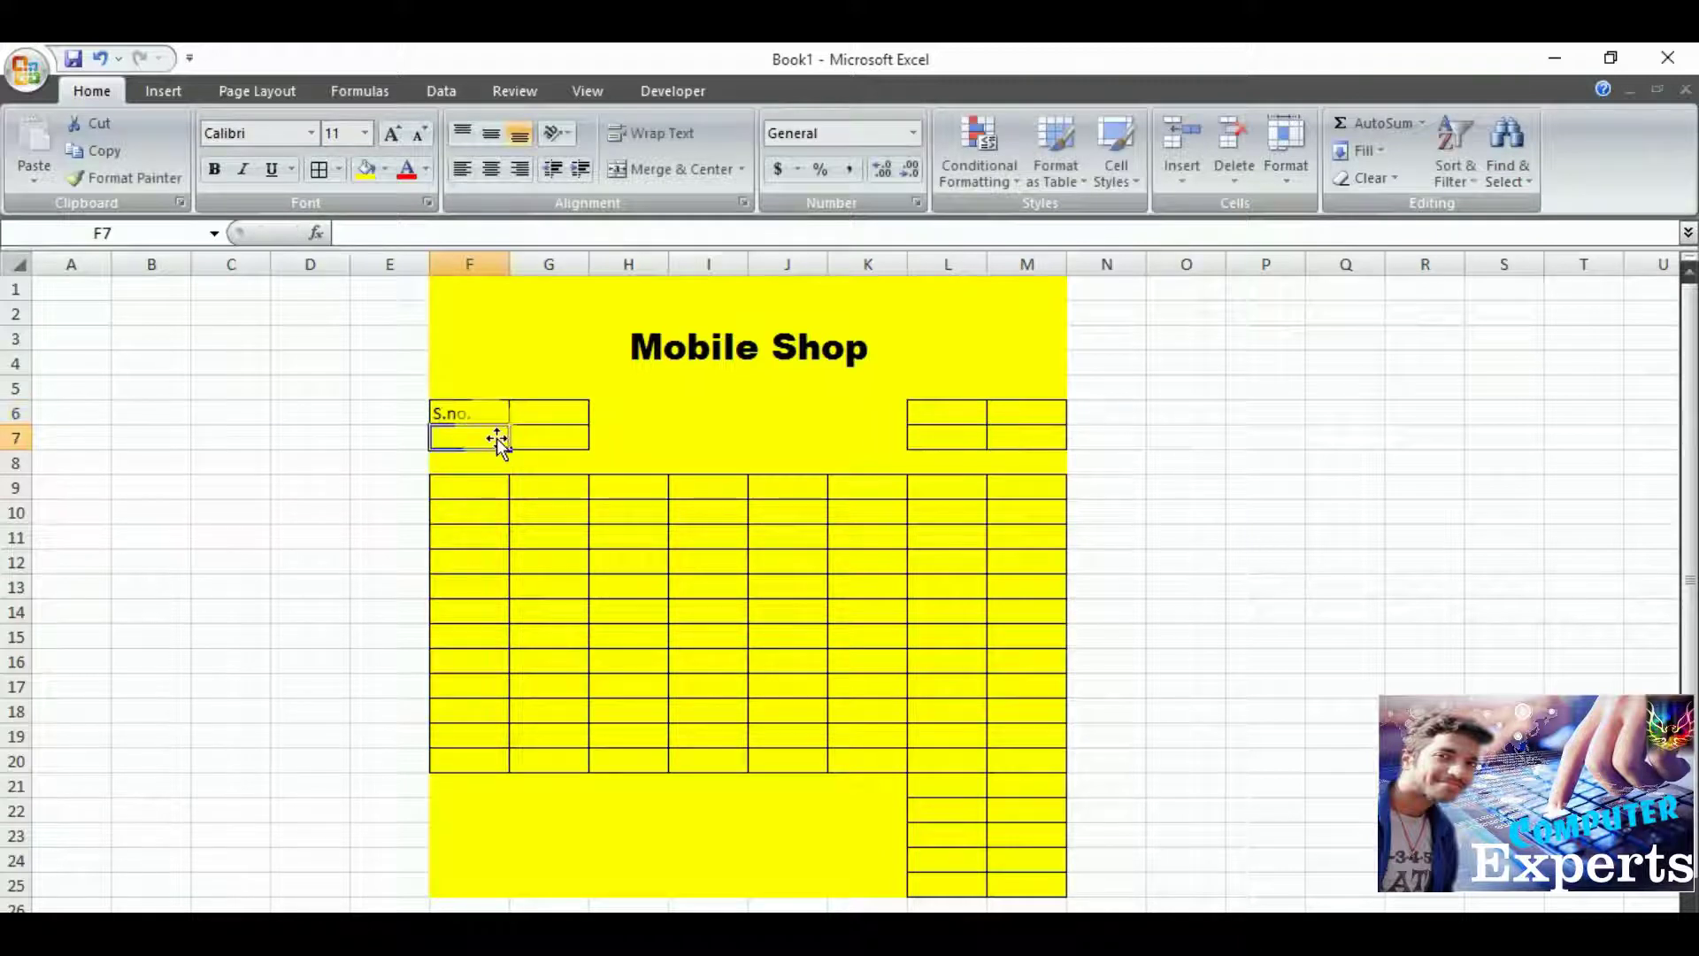
pyautogui.write('S.')
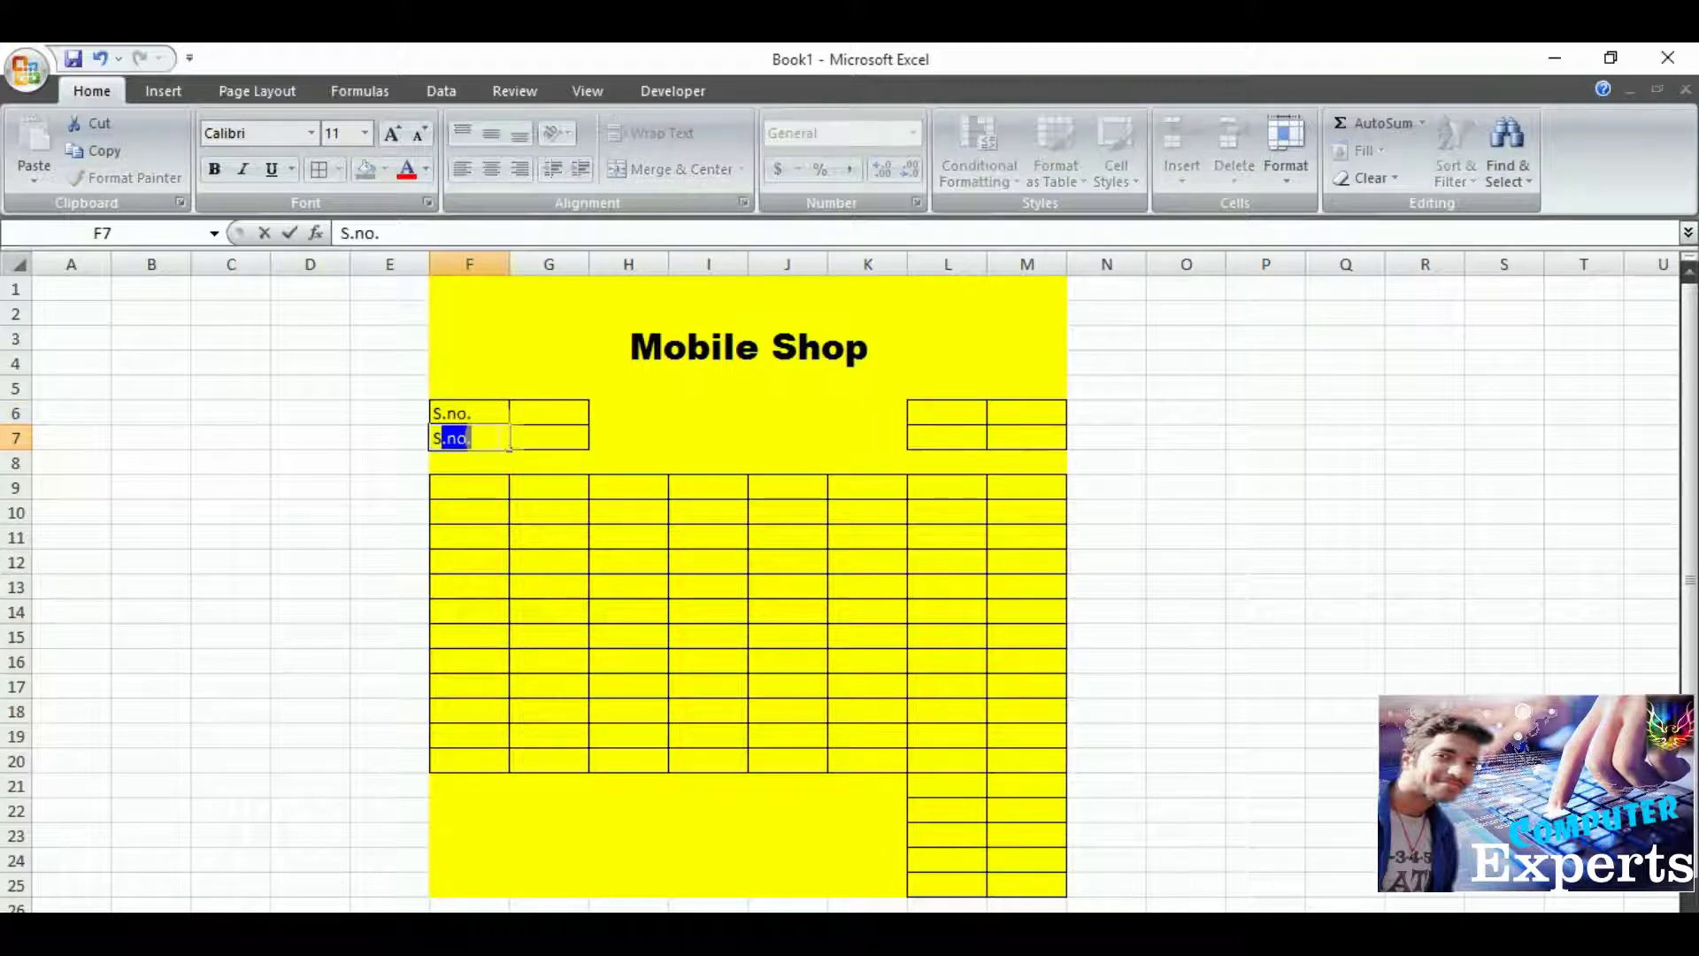
pyautogui.write('co')
pyautogui.click(943, 414)
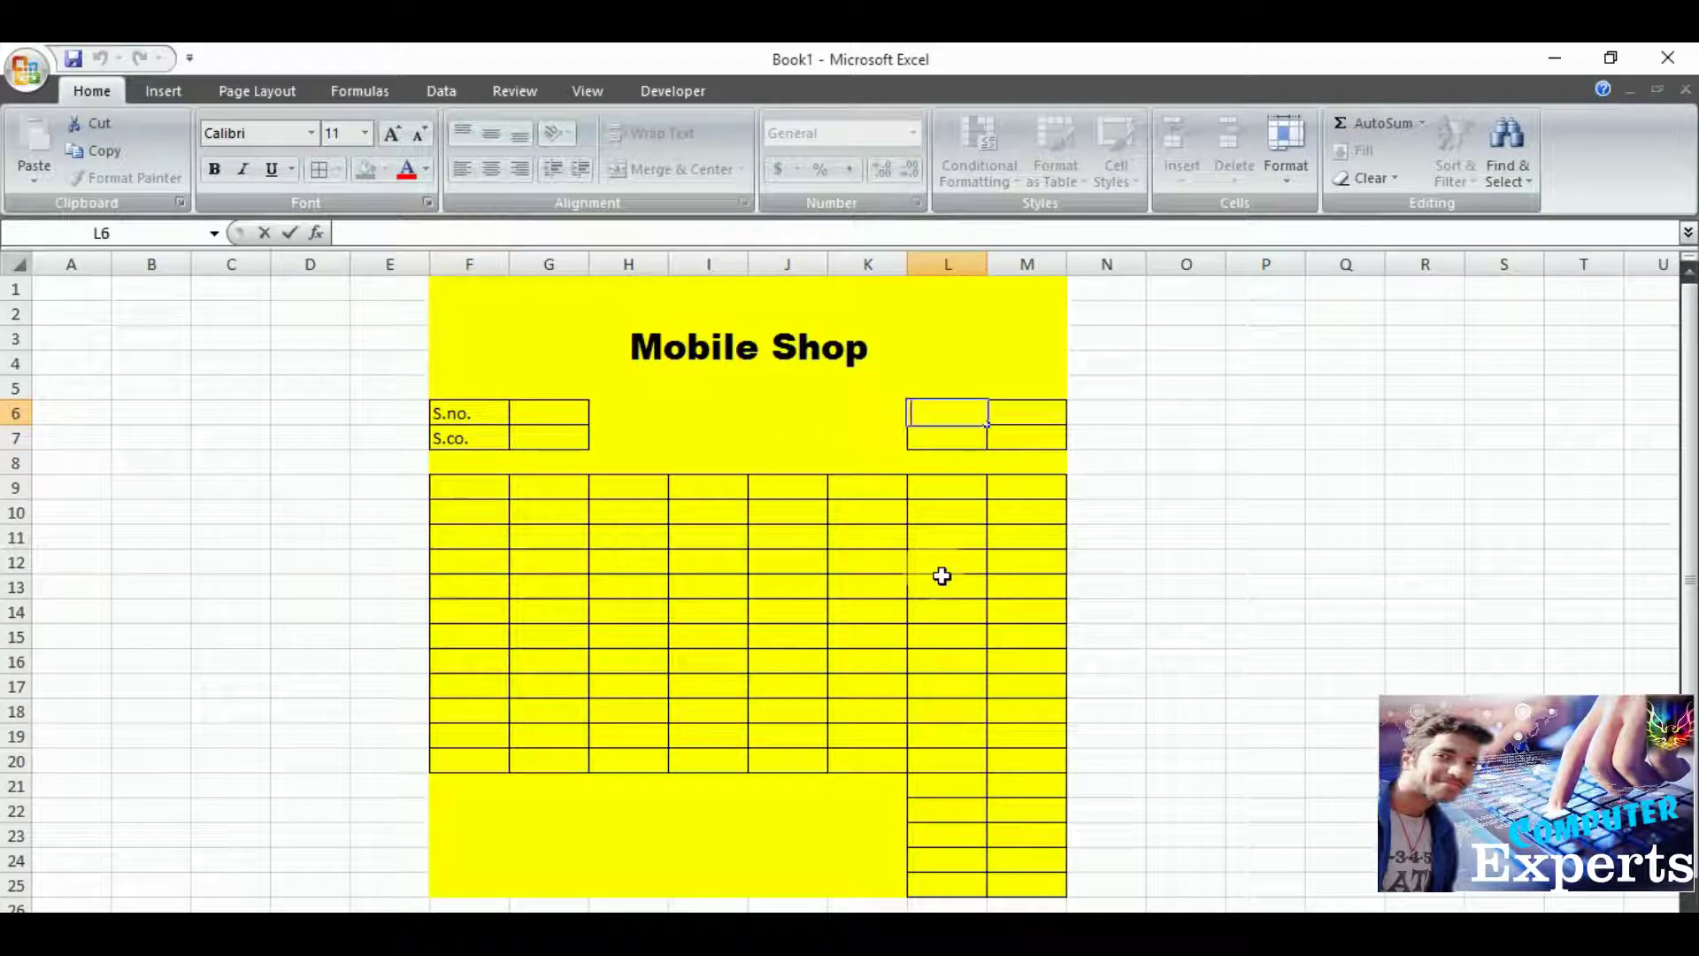
pyautogui.write('Date')
pyautogui.press('Return')
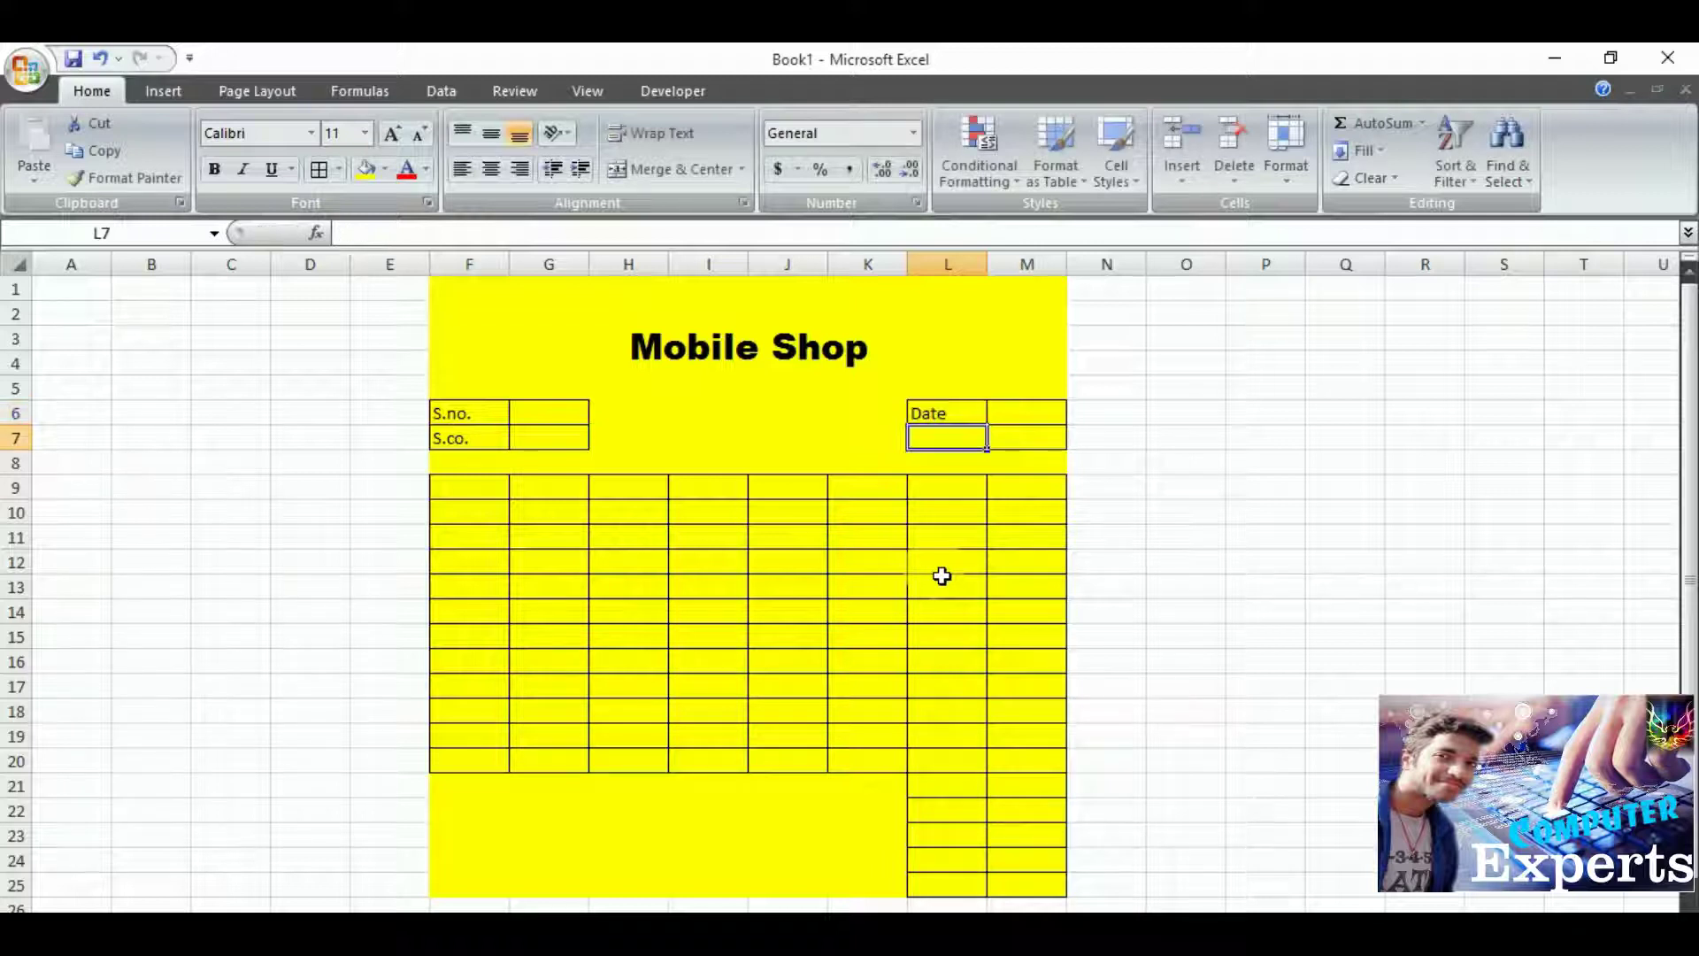
pyautogui.write('T')
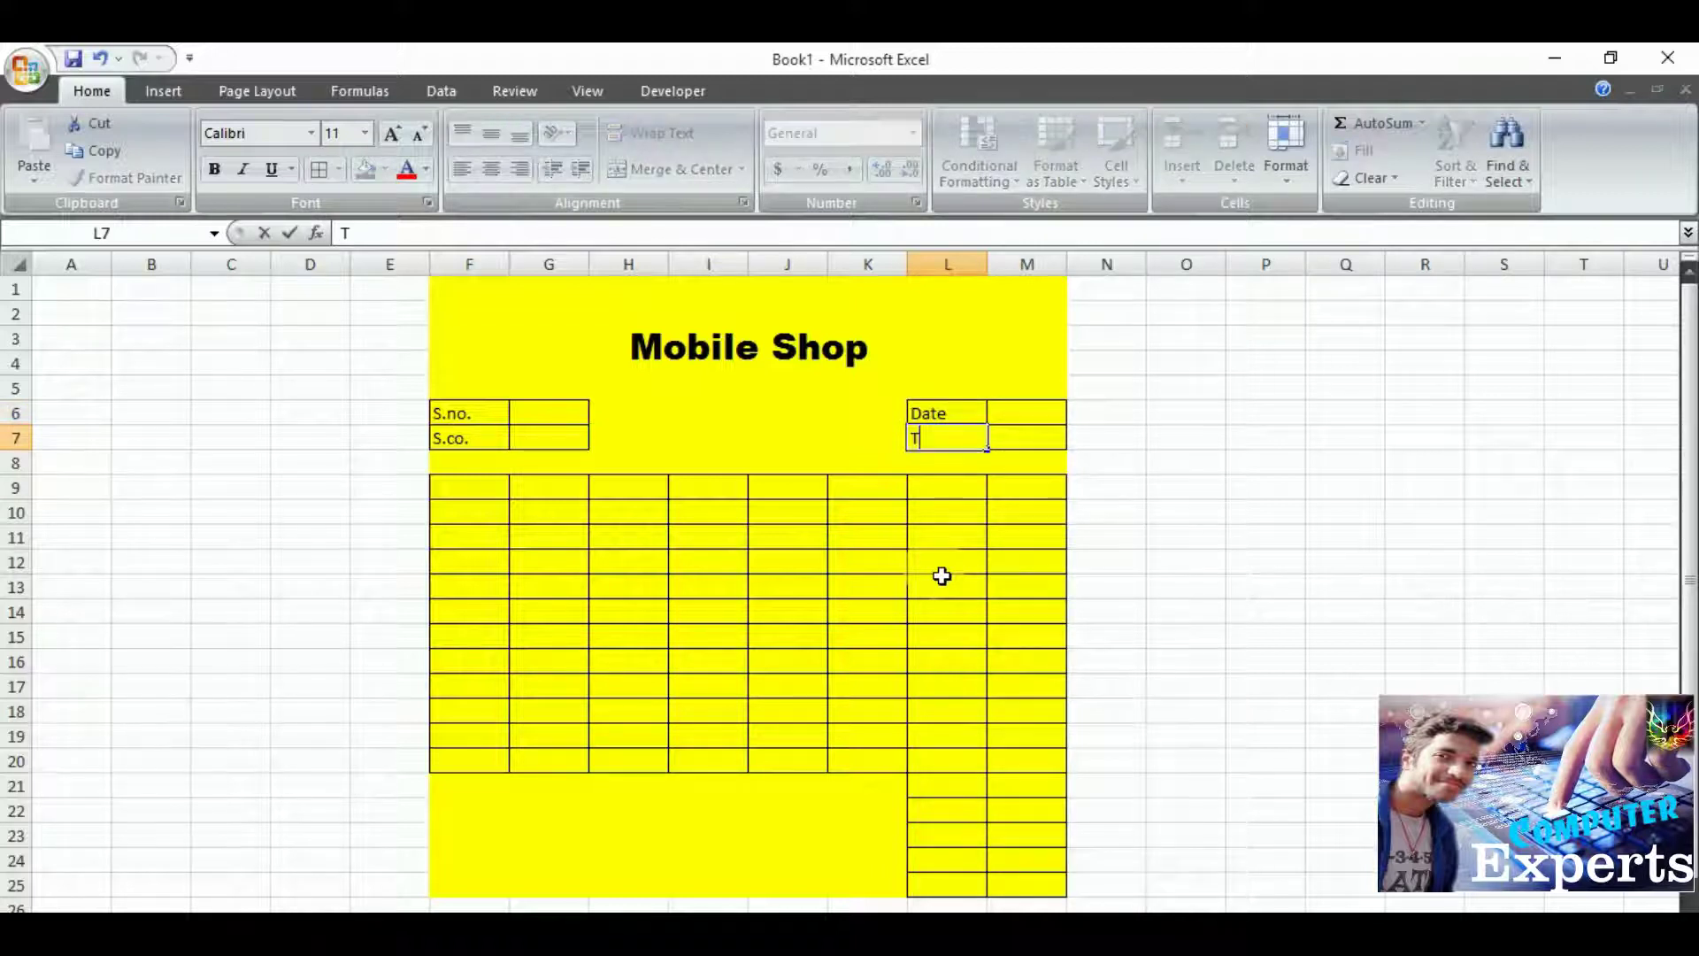
pyautogui.write('ime')
pyautogui.click(503, 490)
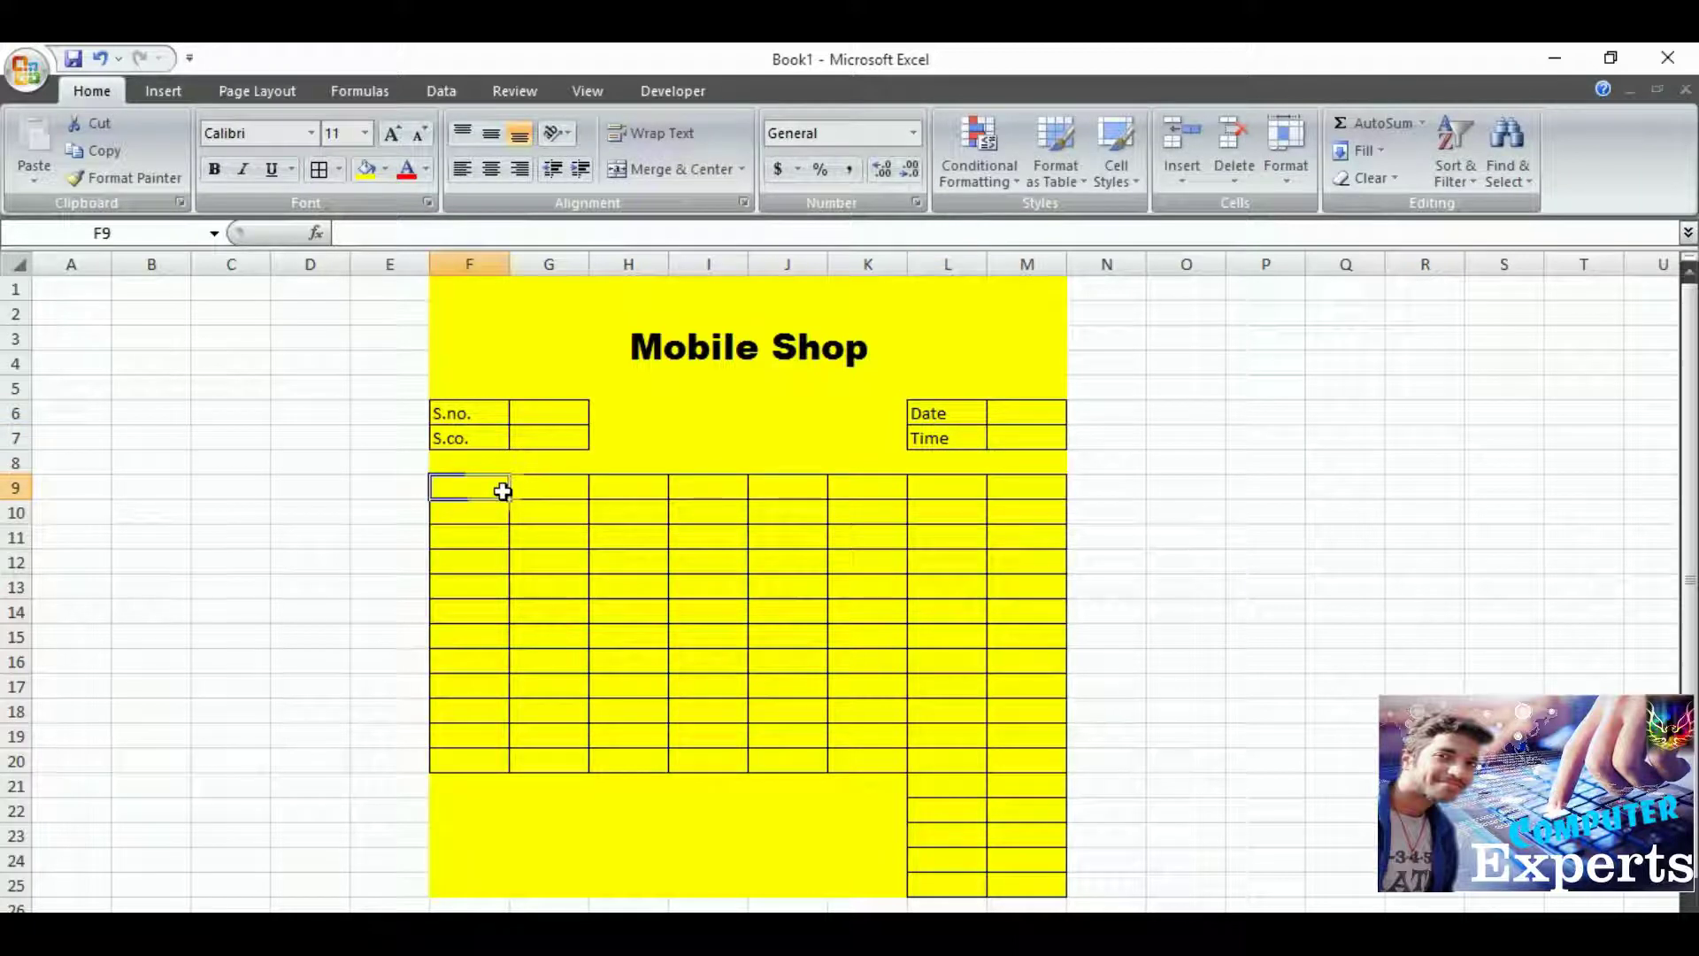
# Enter the headers item name, Item code, Company and Model in F9:I9.
pyautogui.doubleClick(503, 490)
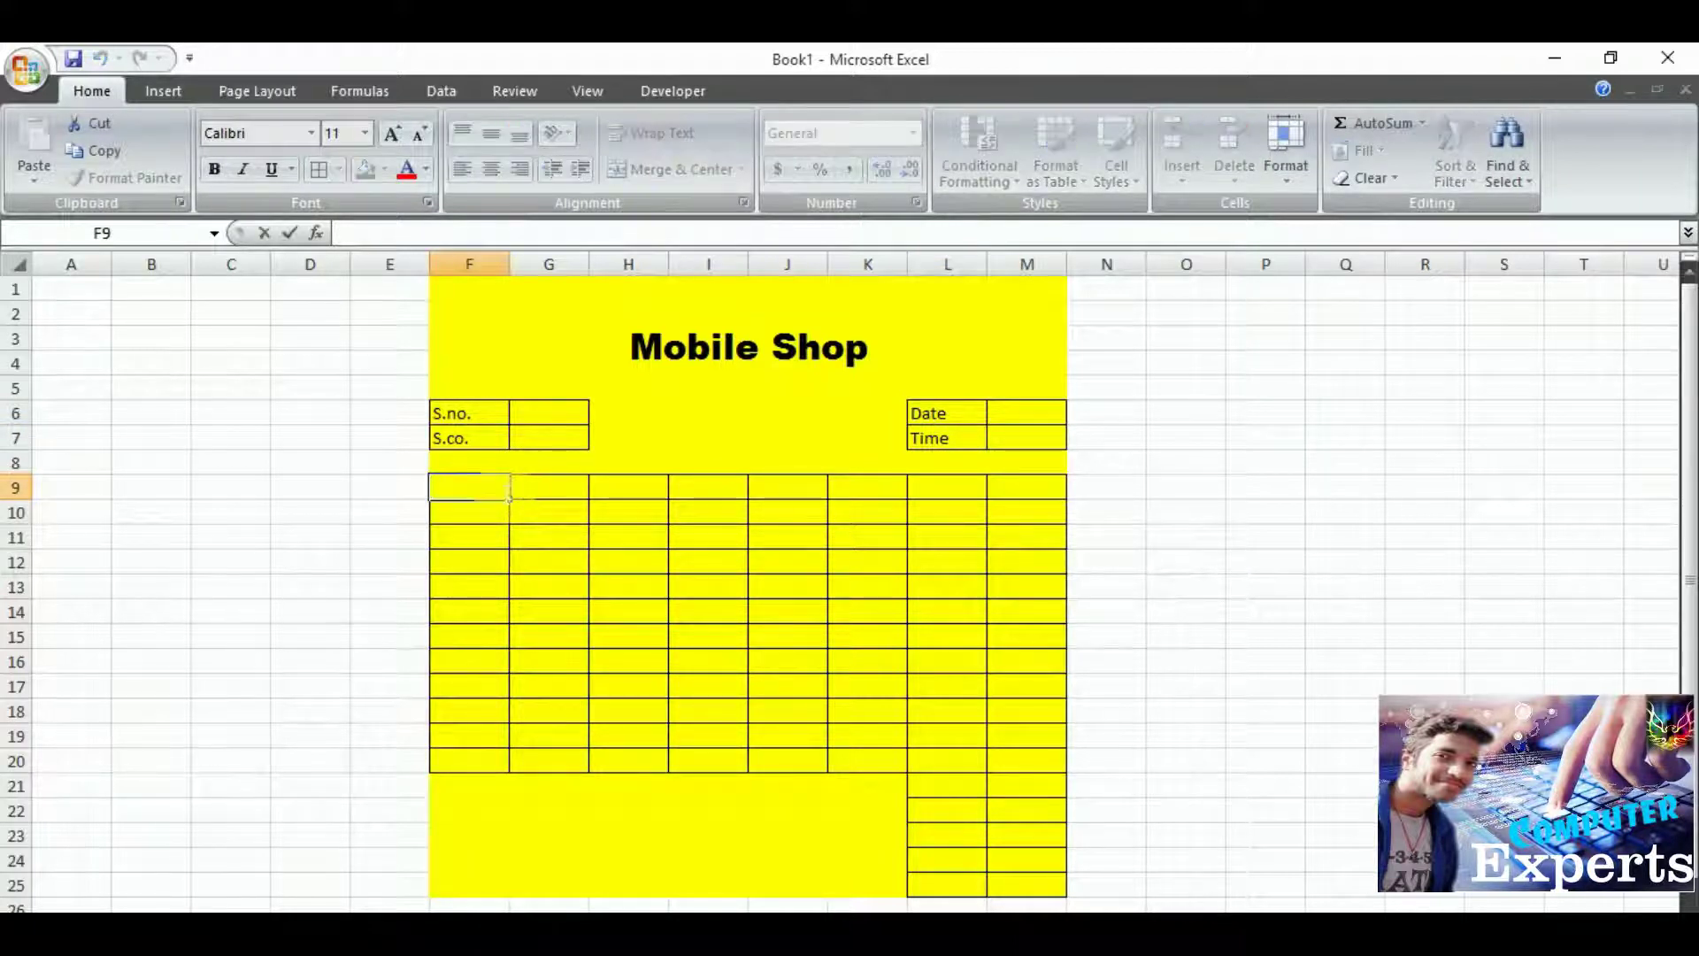
pyautogui.write('ite')
pyautogui.write('m nam')
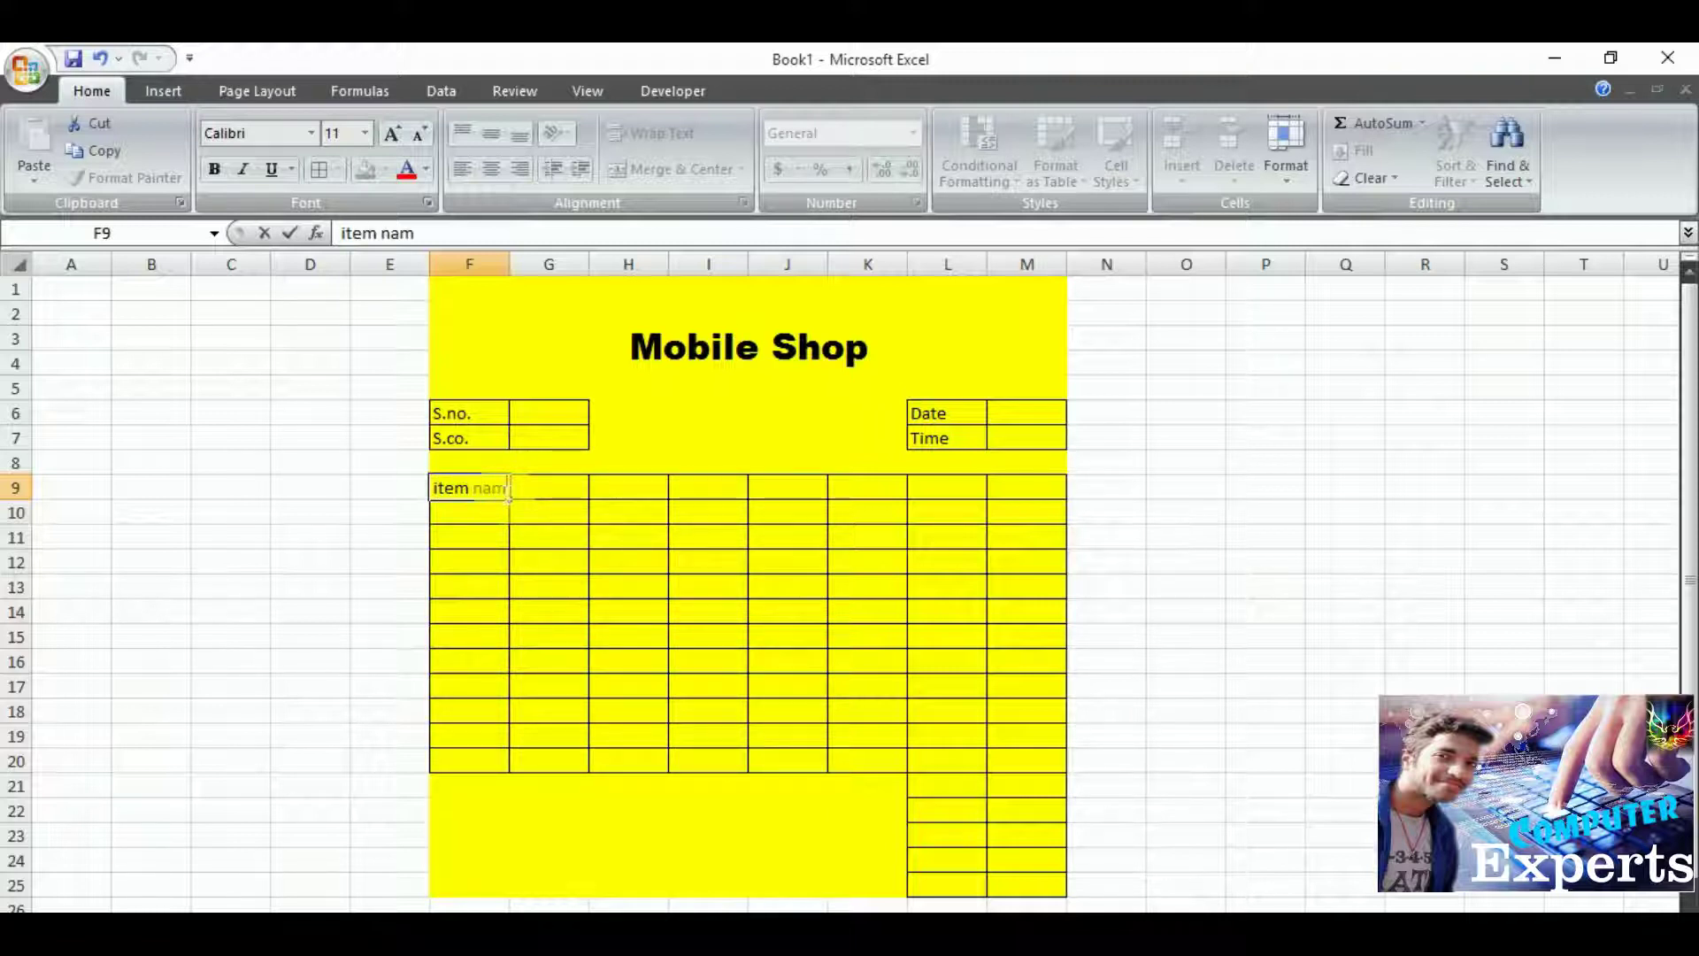
pyautogui.write('e')
pyautogui.press('Tab')
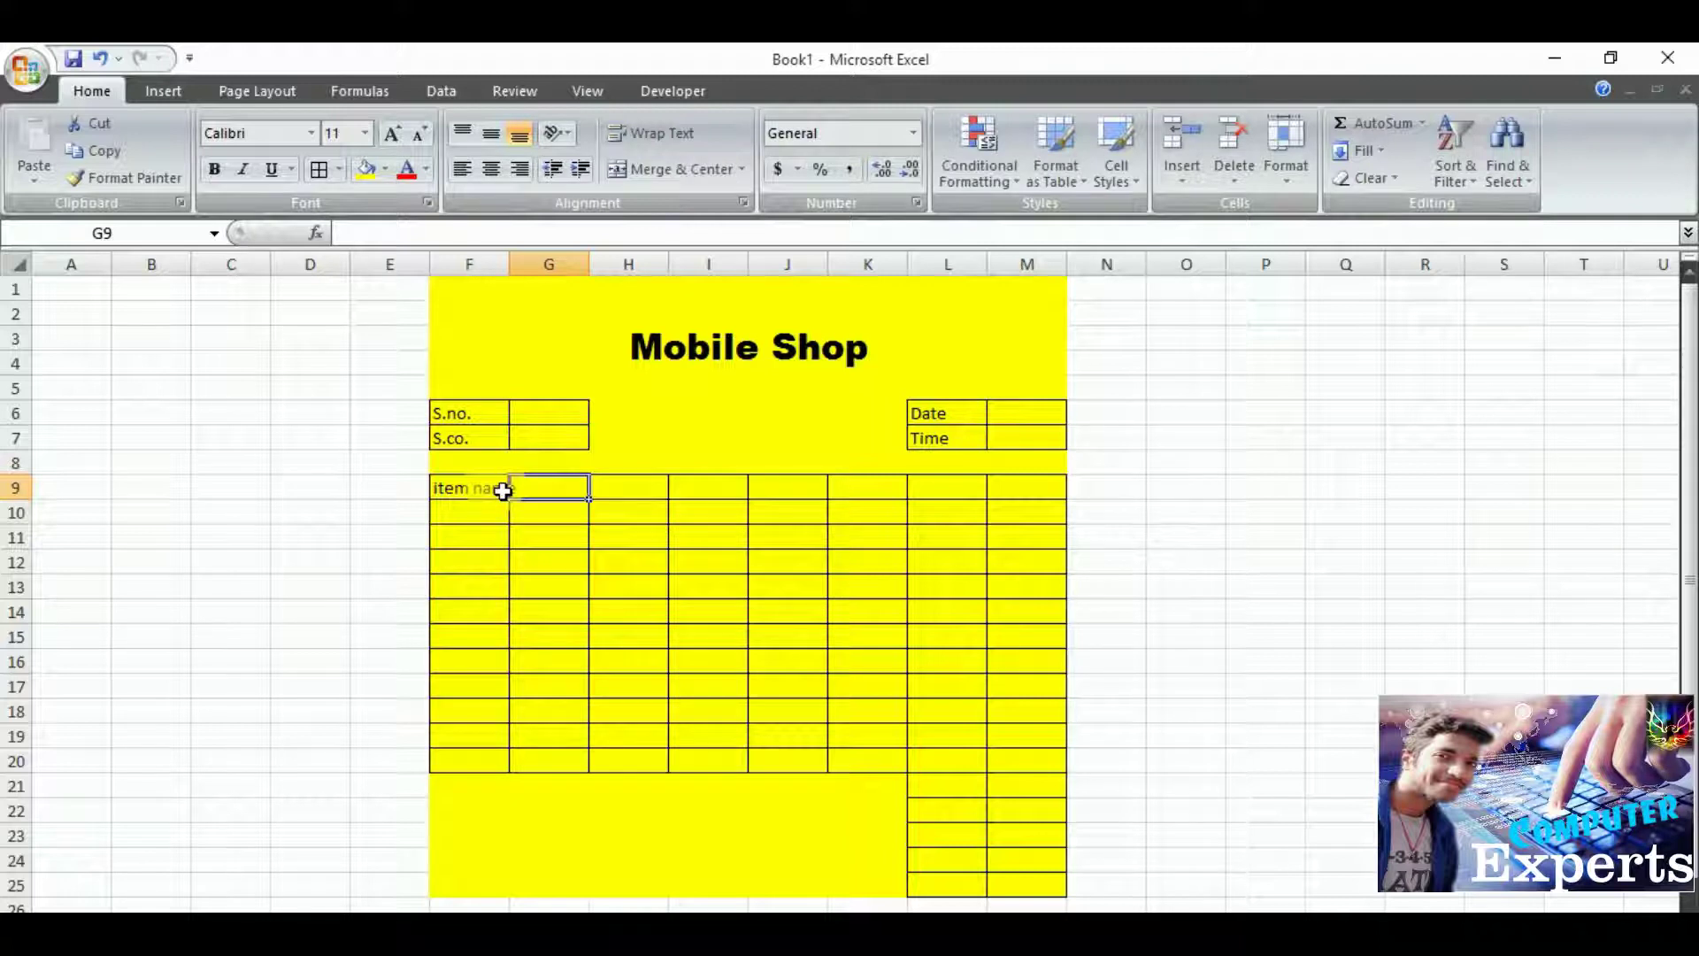
pyautogui.write('Ite')
pyautogui.write('m')
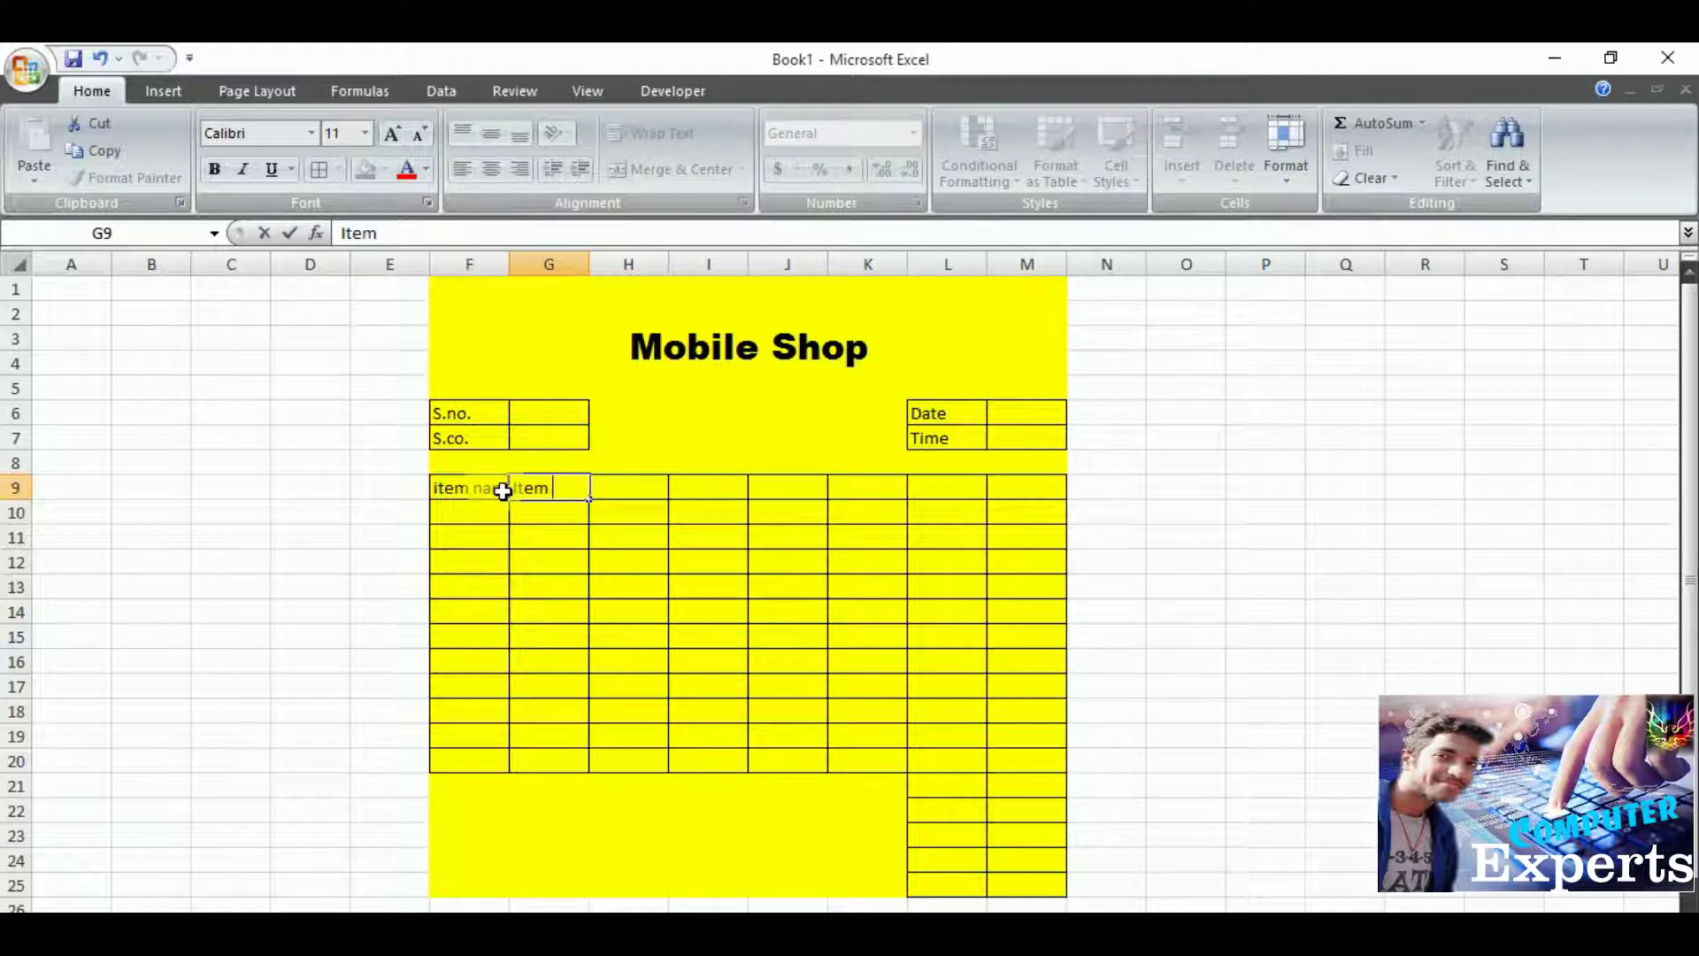
pyautogui.write(' code')
pyautogui.press('Tab')
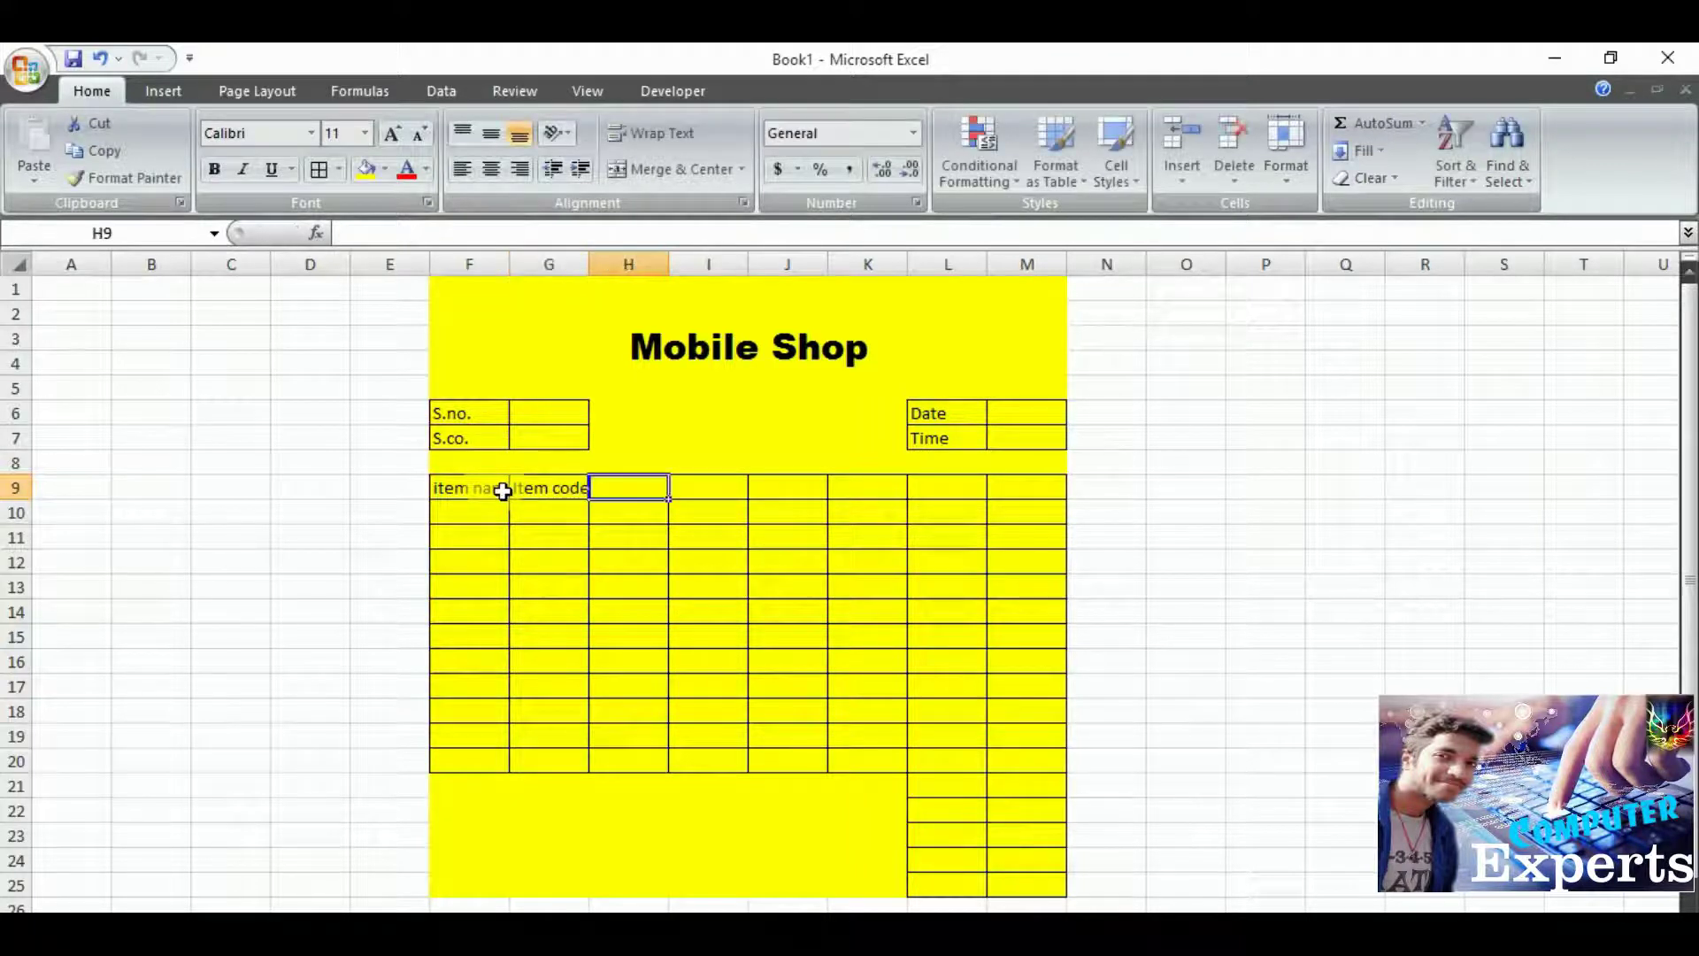
pyautogui.write('Co')
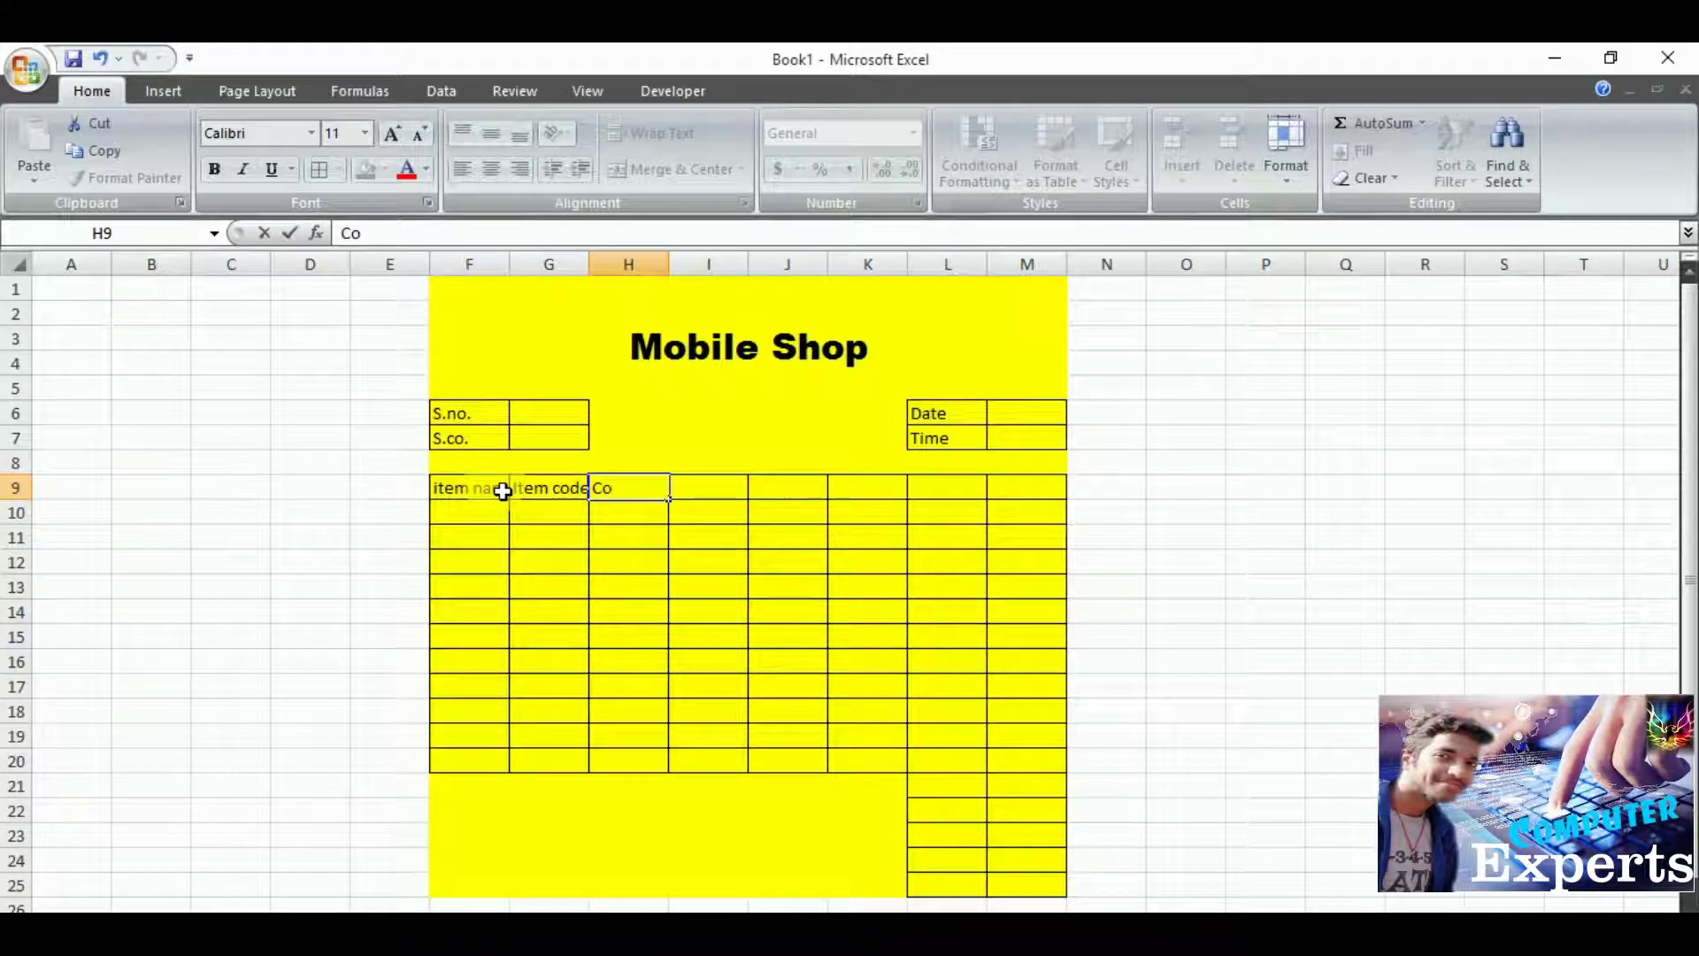
pyautogui.write('m')
pyautogui.write('pany')
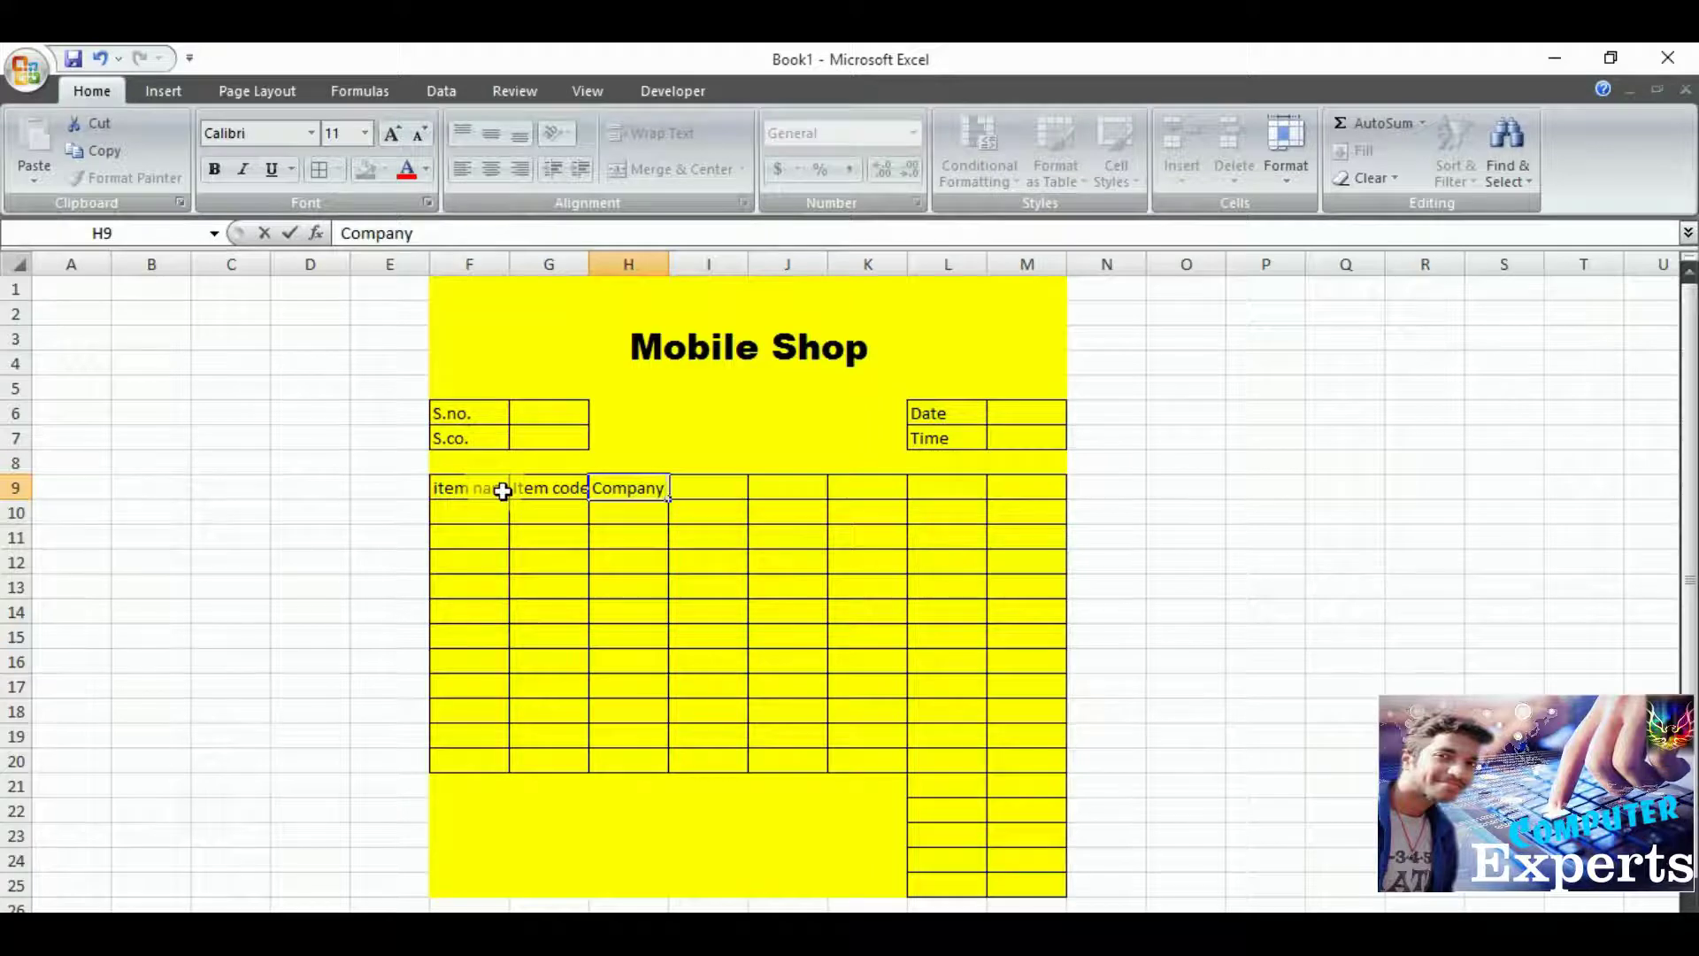
pyautogui.press('Tab')
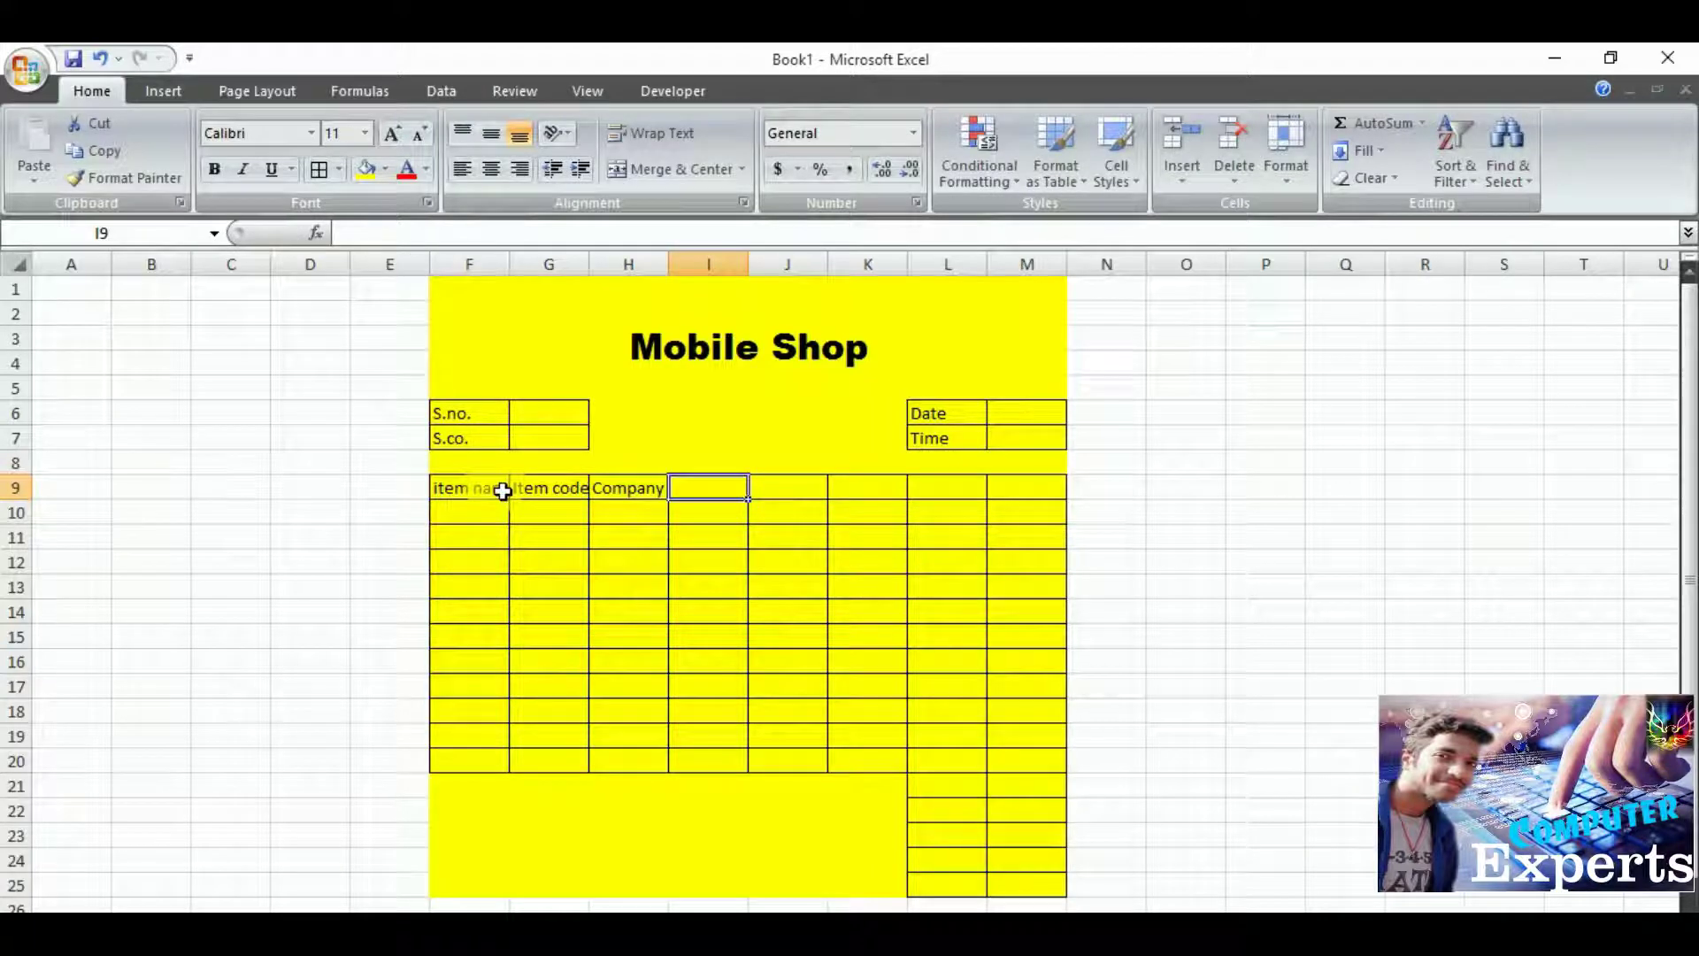
pyautogui.write('Mode')
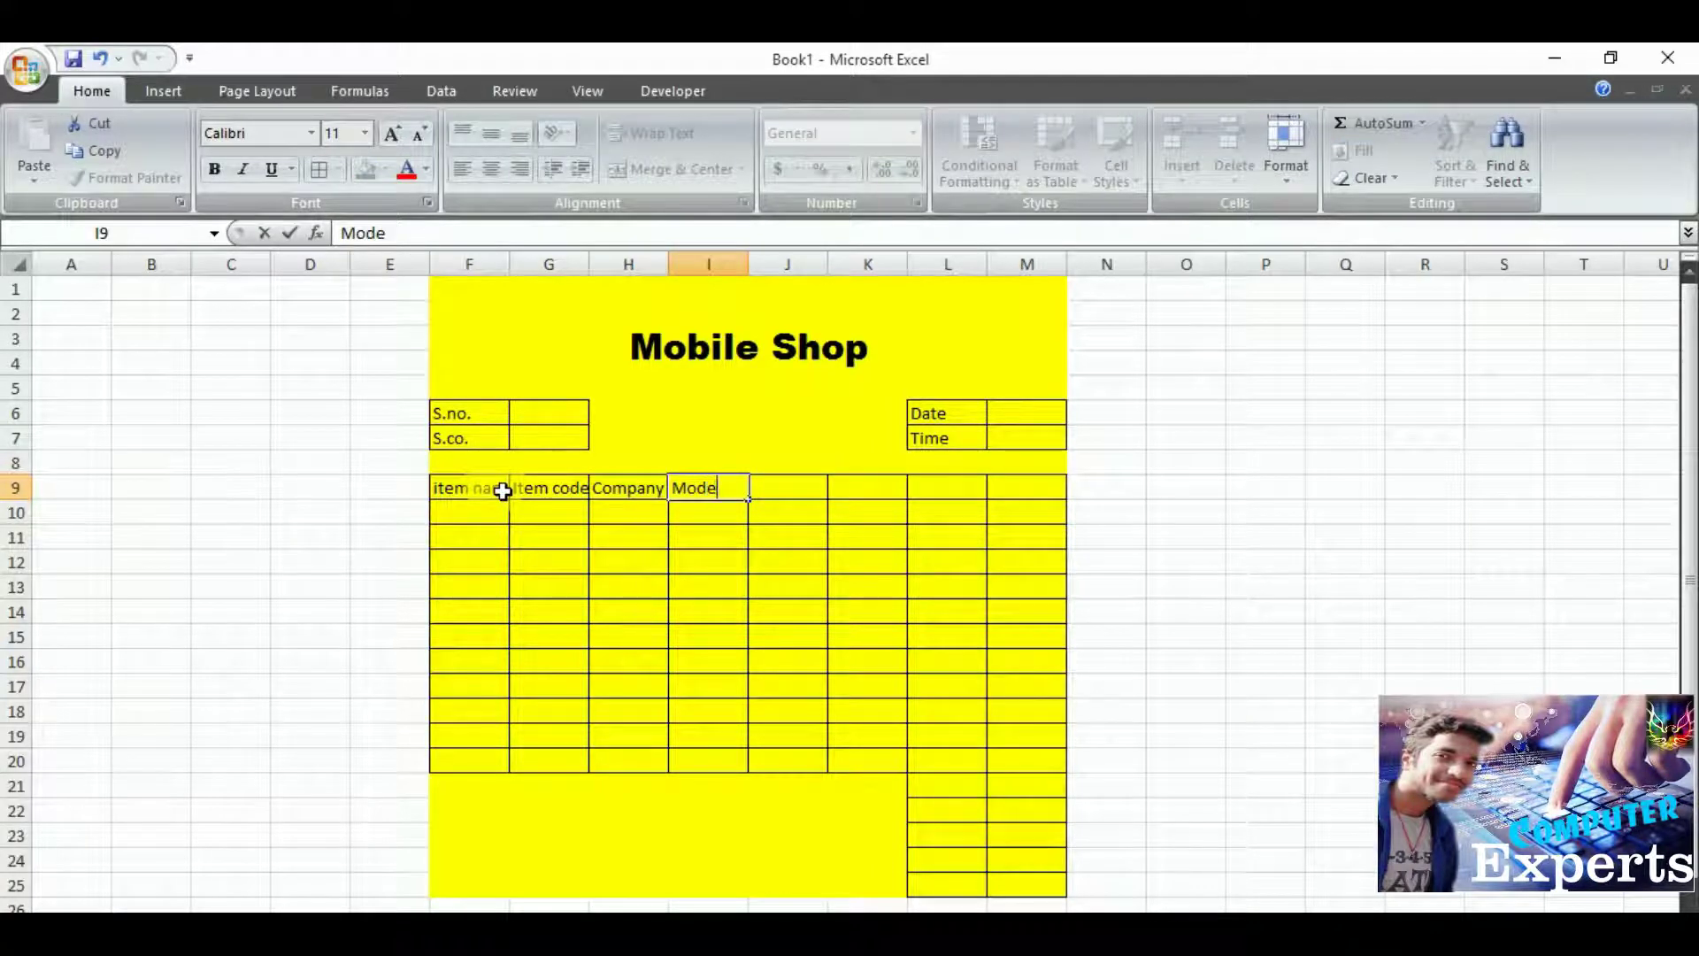
pyautogui.write('l')
pyautogui.press('Tab')
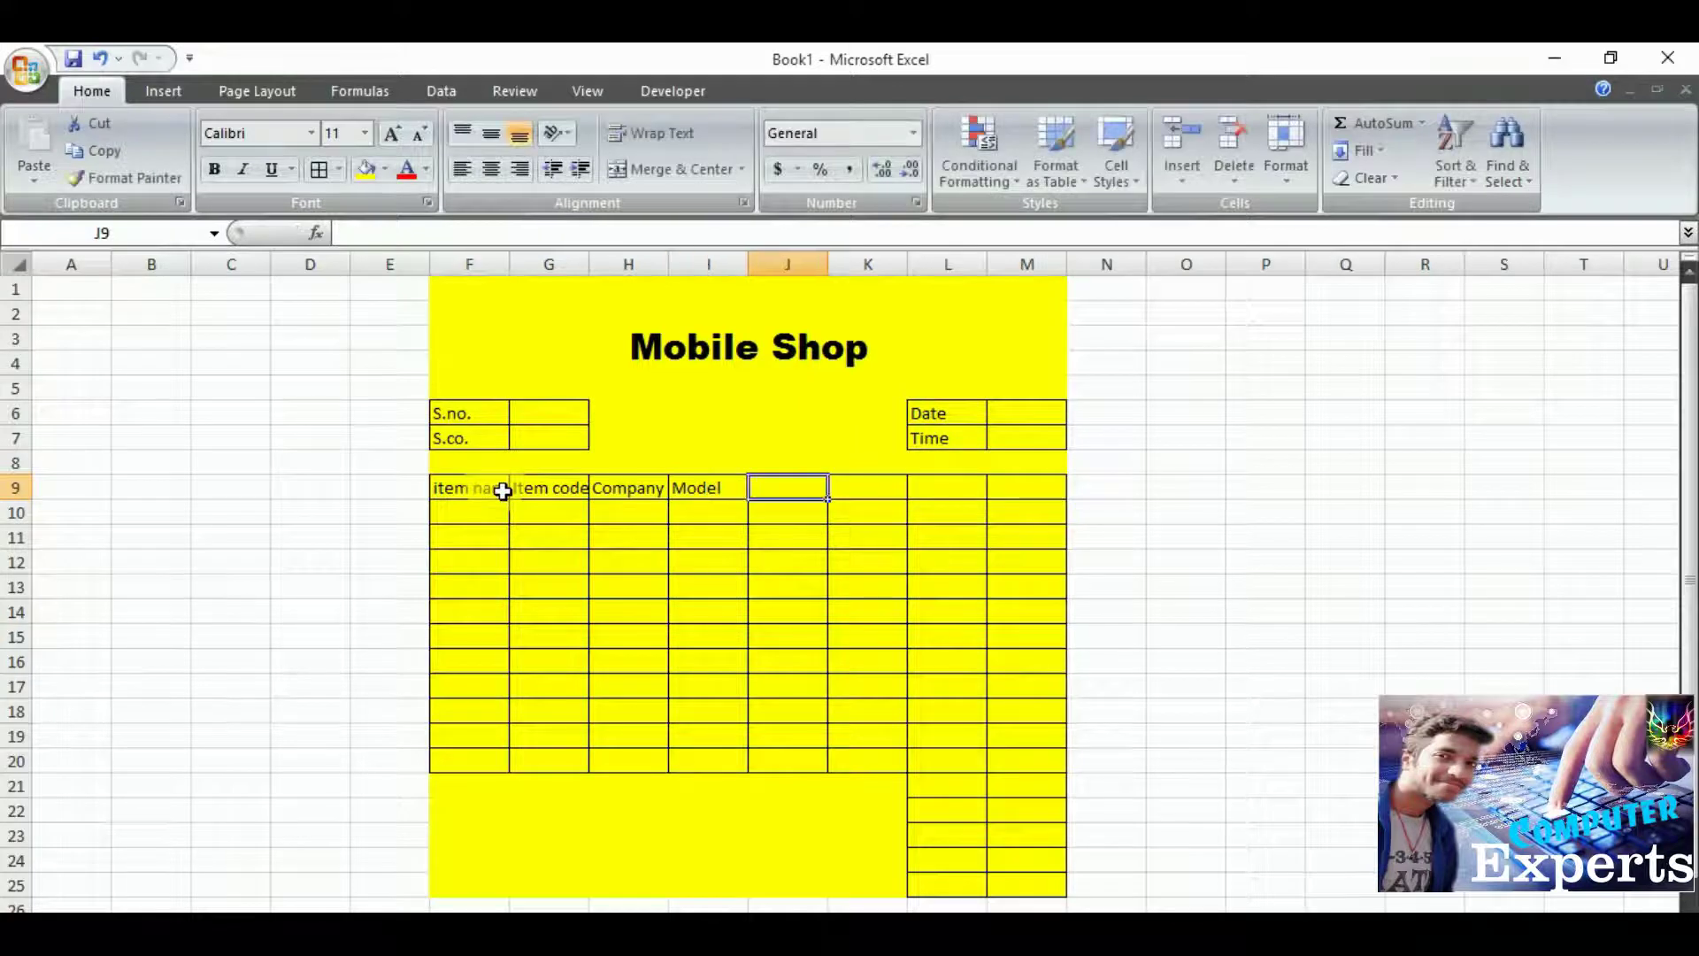
# Continue the header row with Rate, Quantity, Uom and Total in J9:M9.
pyautogui.write('Rate')
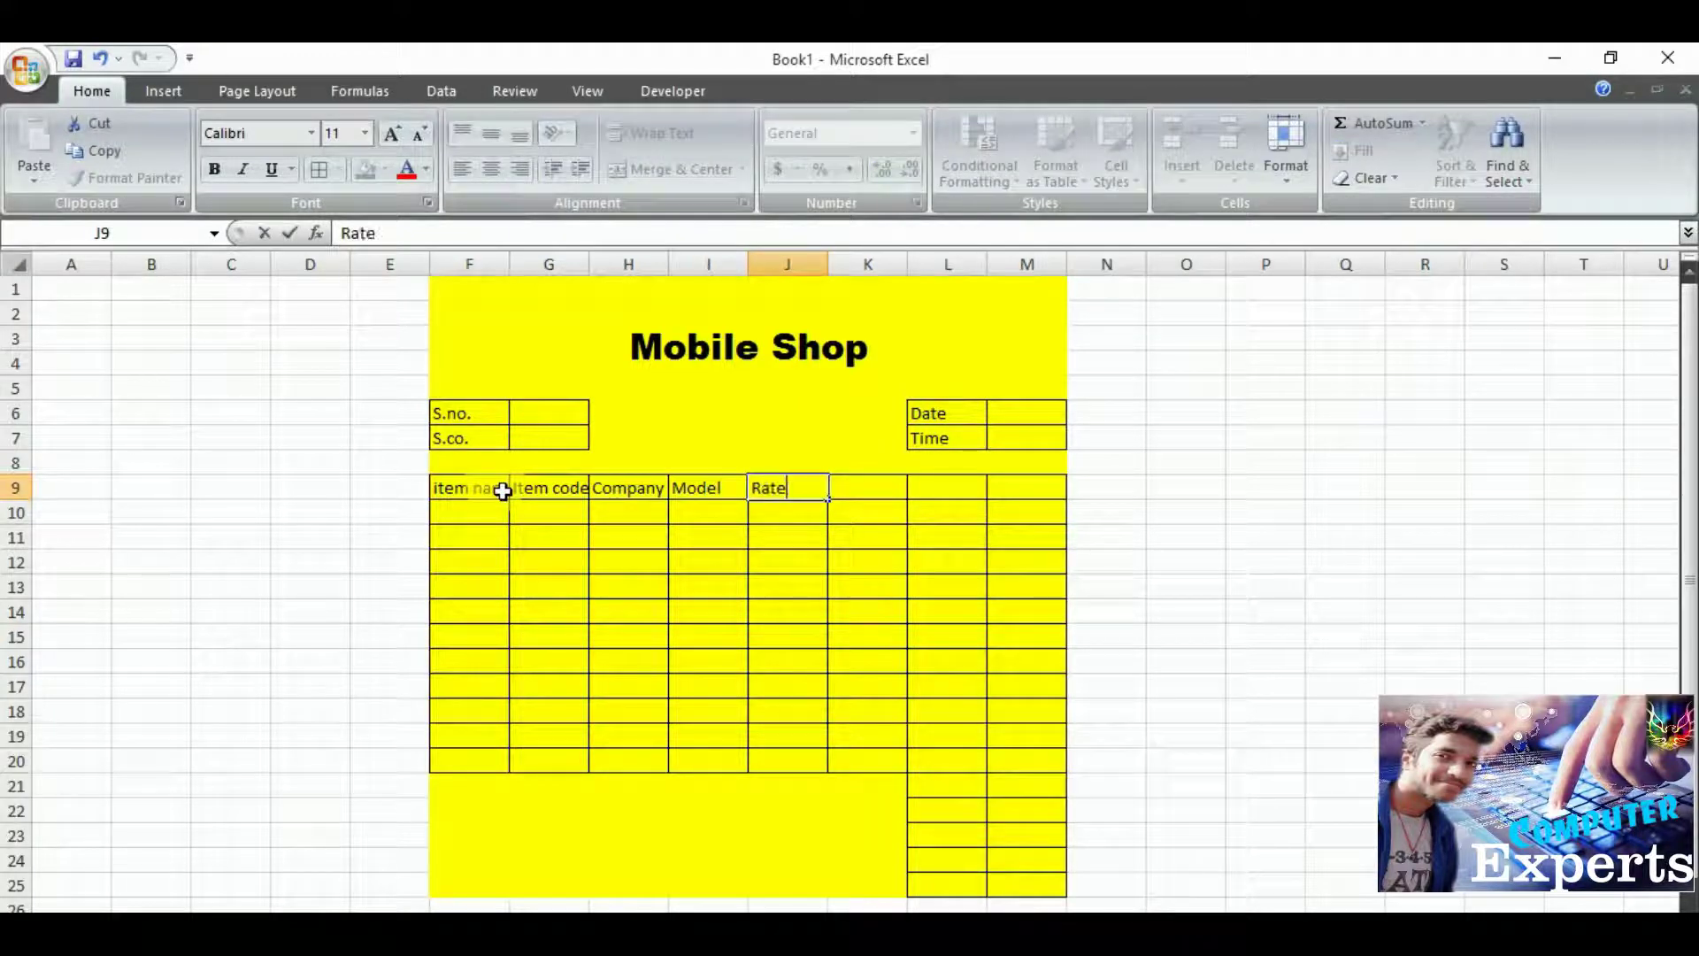
pyautogui.press('Tab')
pyautogui.write('Q')
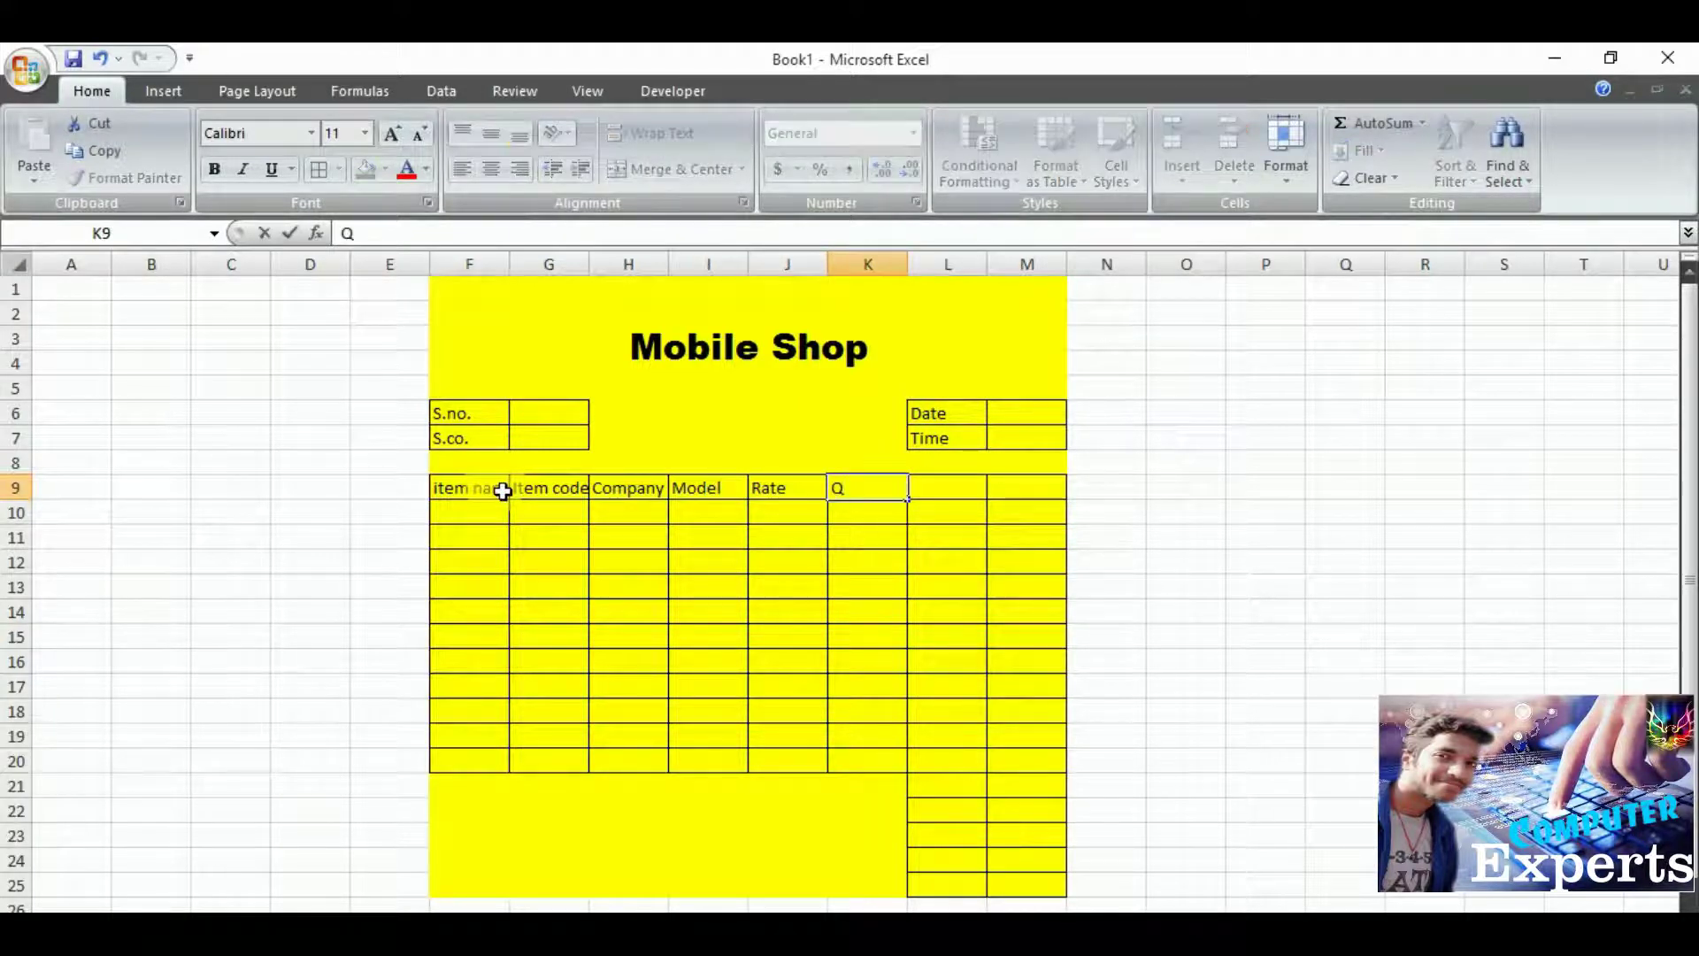
pyautogui.write('uanti')
pyautogui.write('ty')
pyautogui.press('Tab')
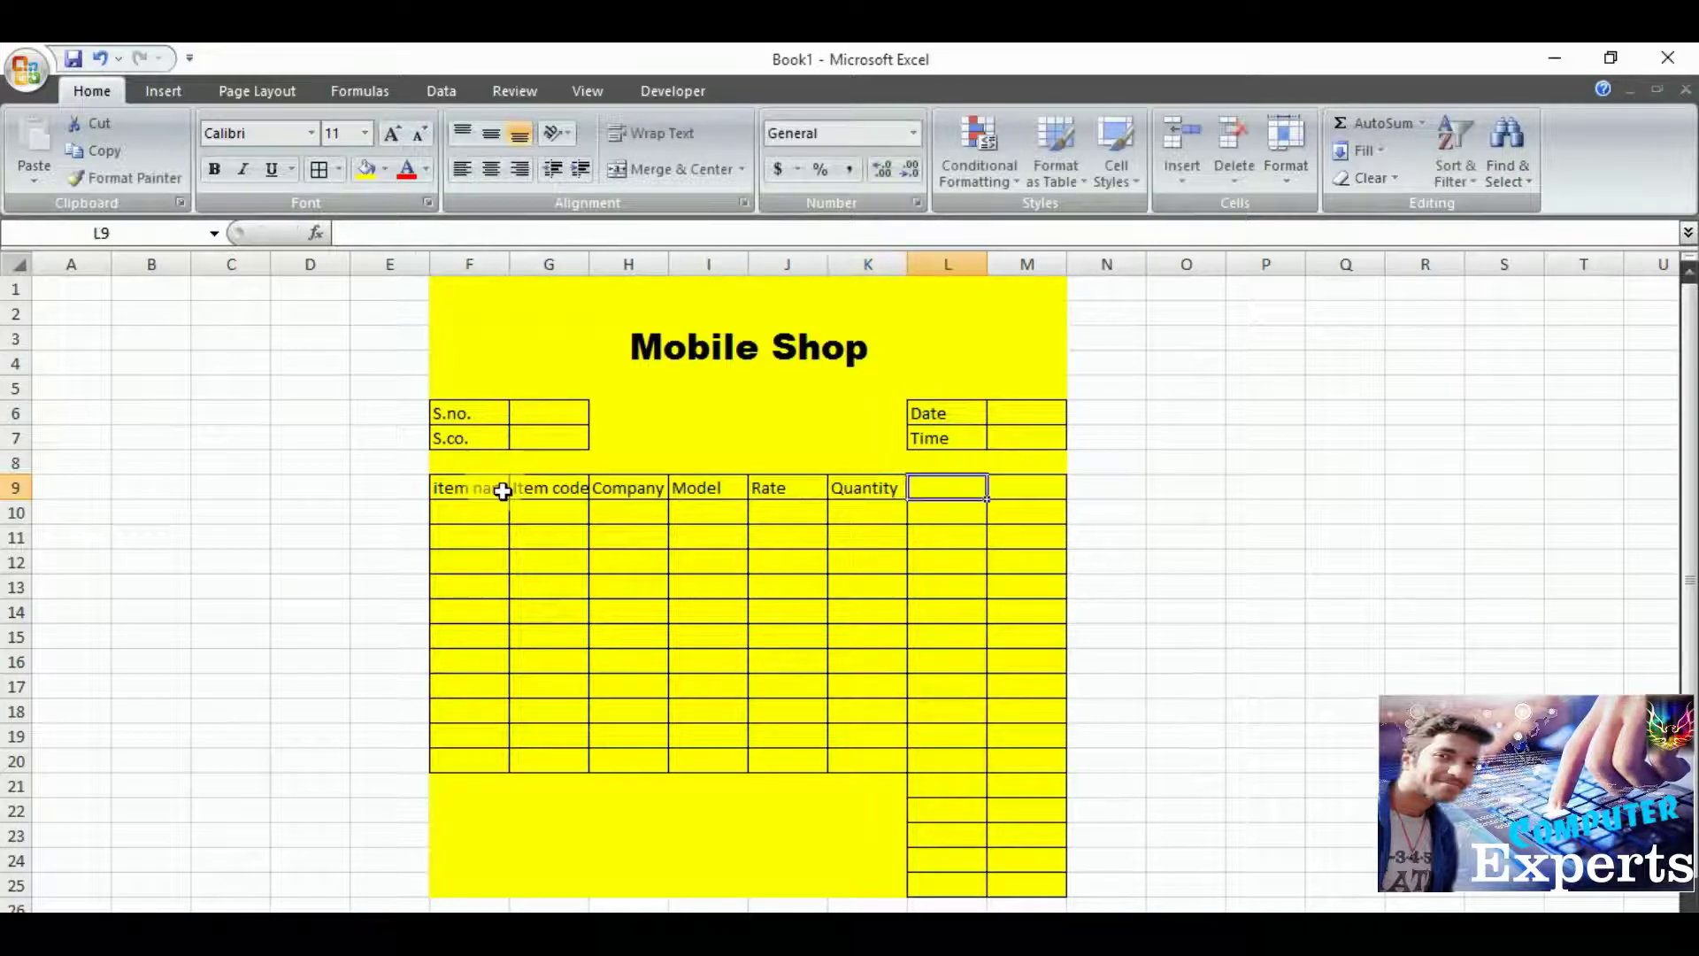
pyautogui.write('Uom')
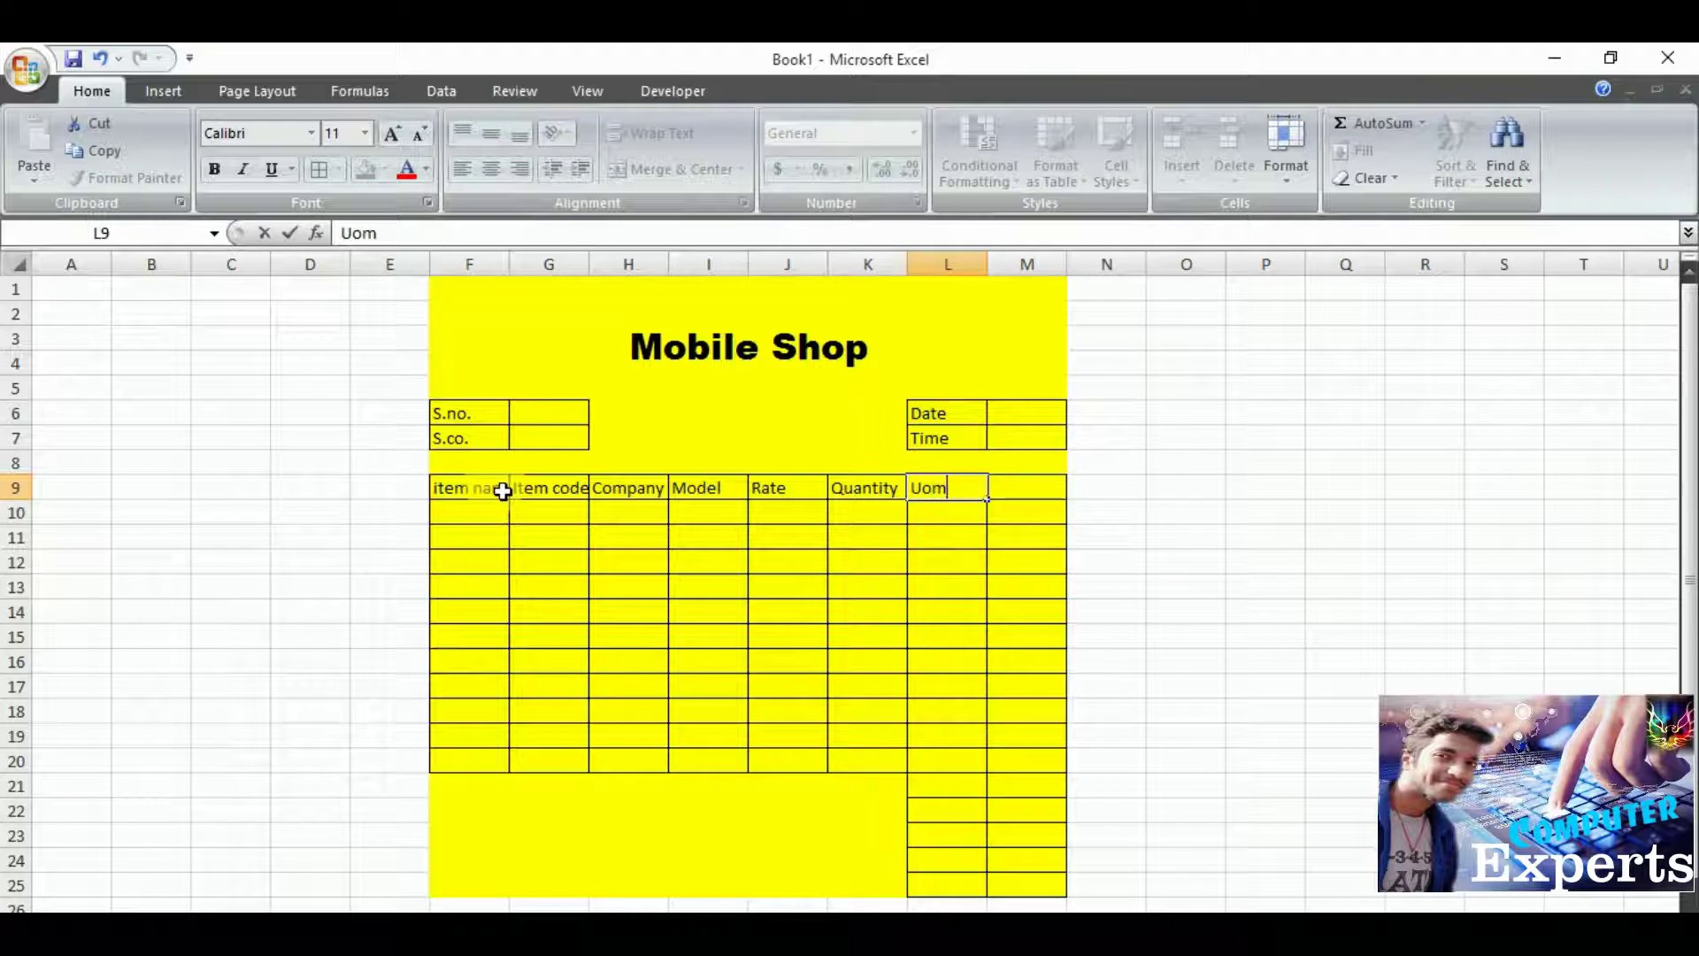
pyautogui.press('Tab')
pyautogui.write('T')
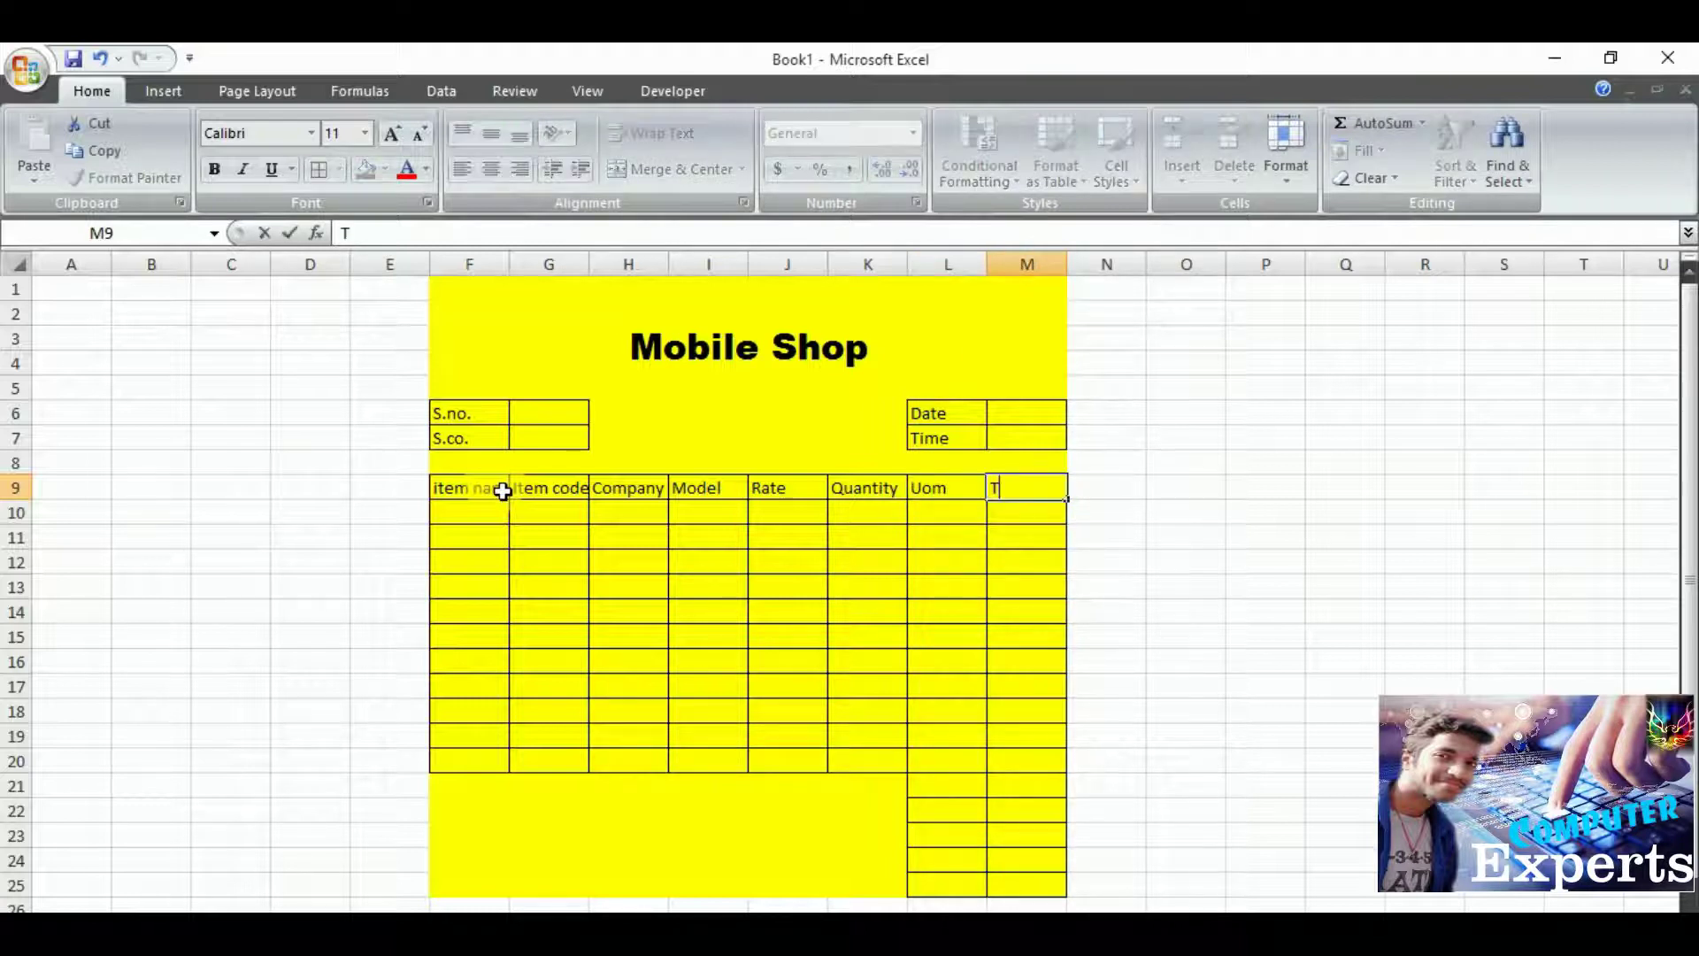
pyautogui.write('otal')
# Type the totals labels Amount, Sgst@9%, Cgst@9%, Discount and N.total into L21 through L25.
pyautogui.click(954, 790)
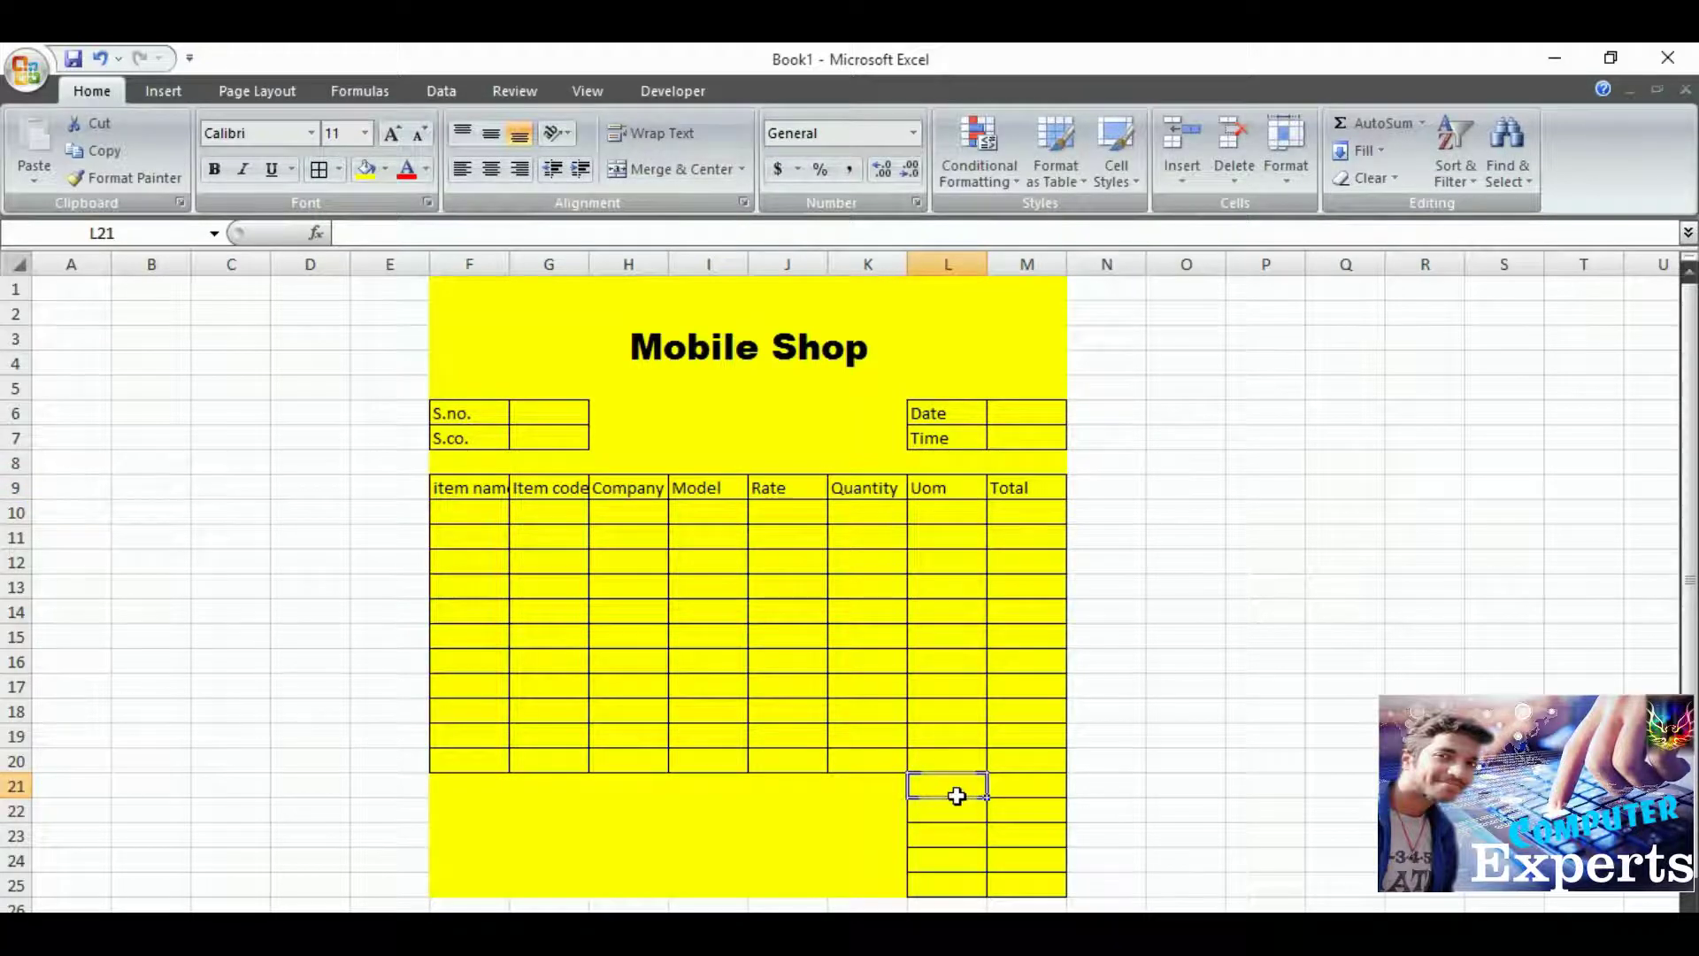
pyautogui.doubleClick(957, 796)
pyautogui.write('A')
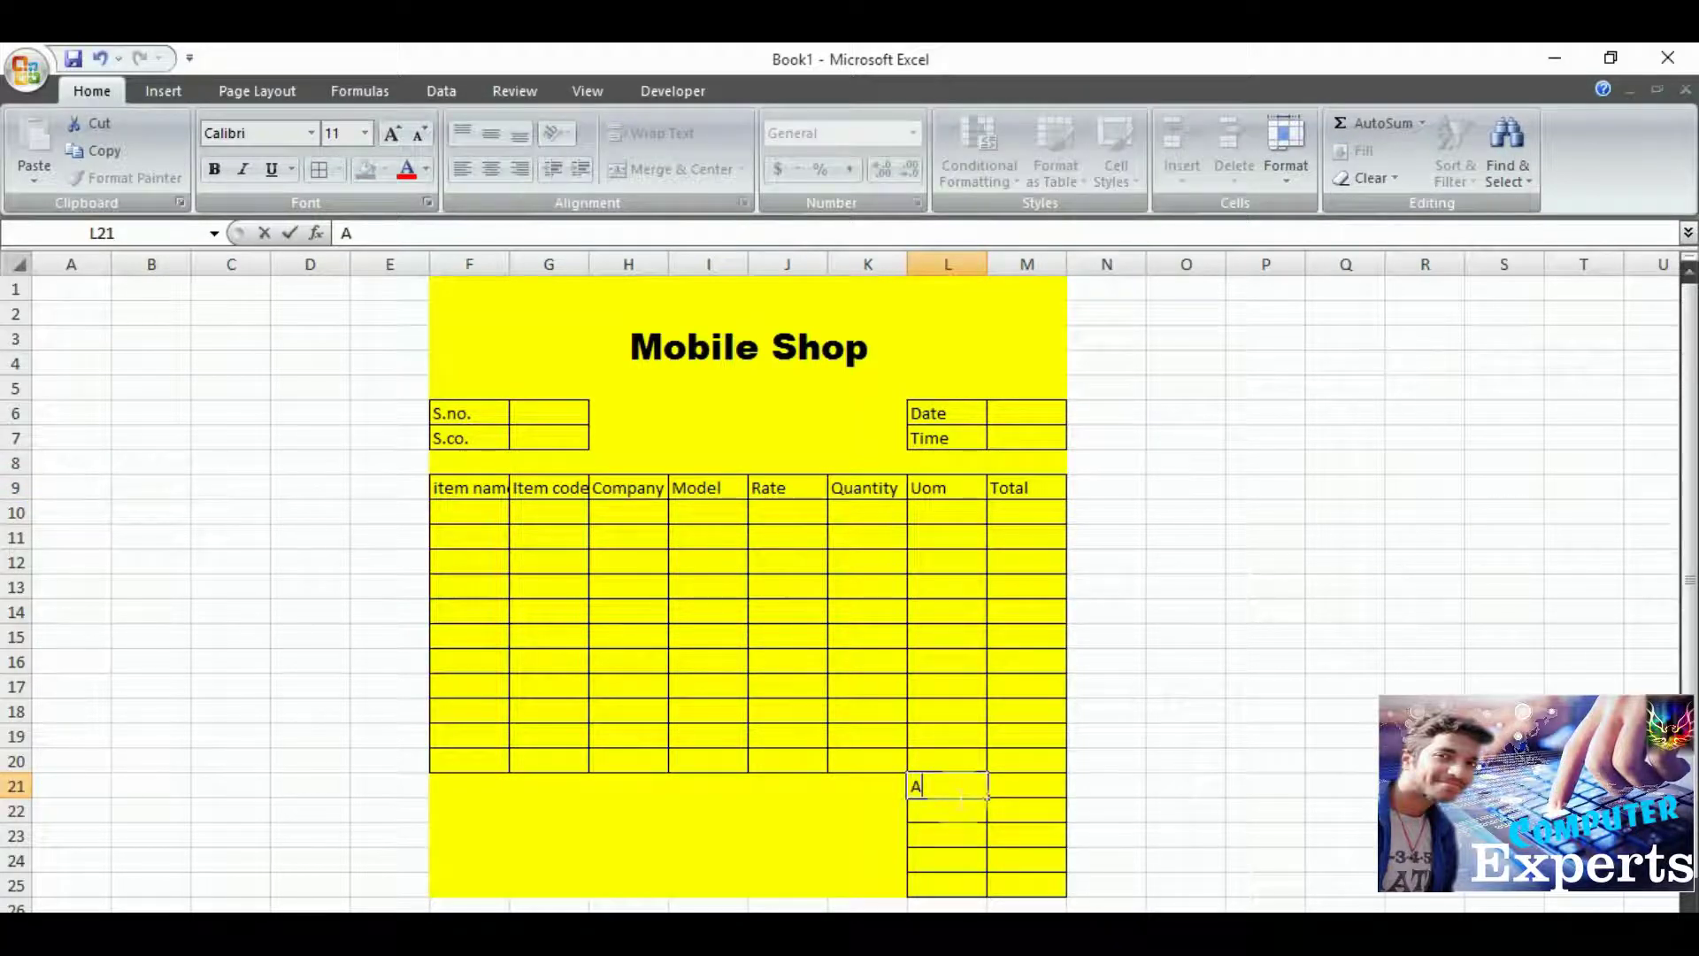
pyautogui.write('mount')
pyautogui.press('Return')
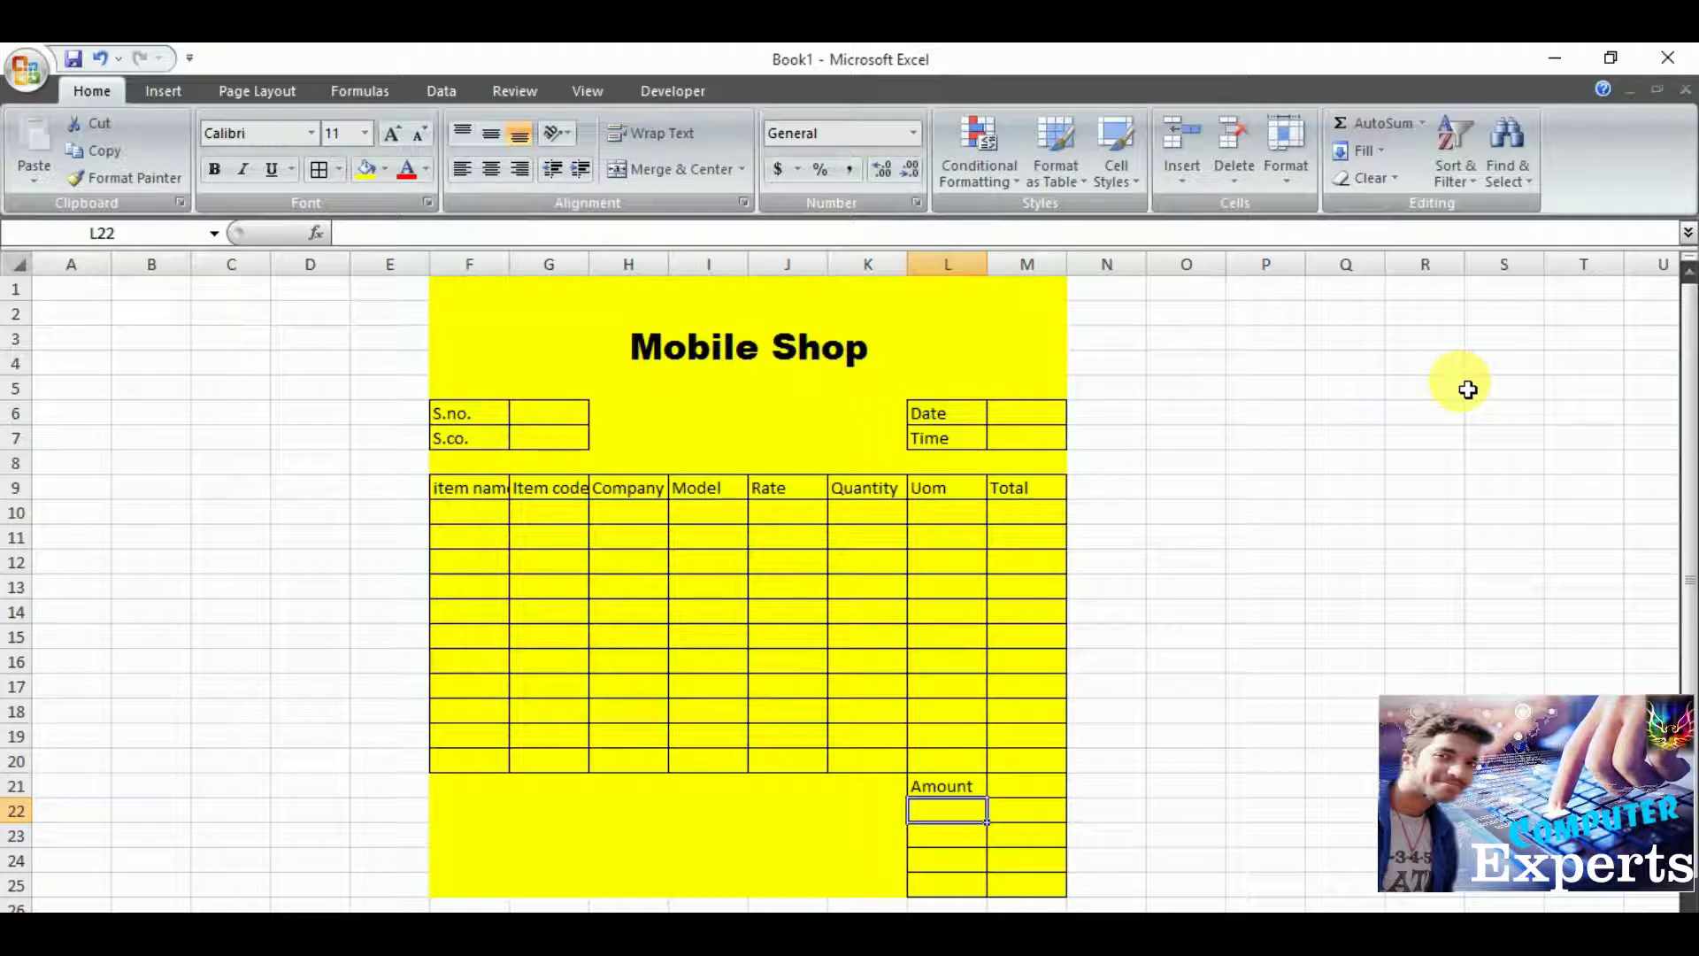
pyautogui.write('Sgst')
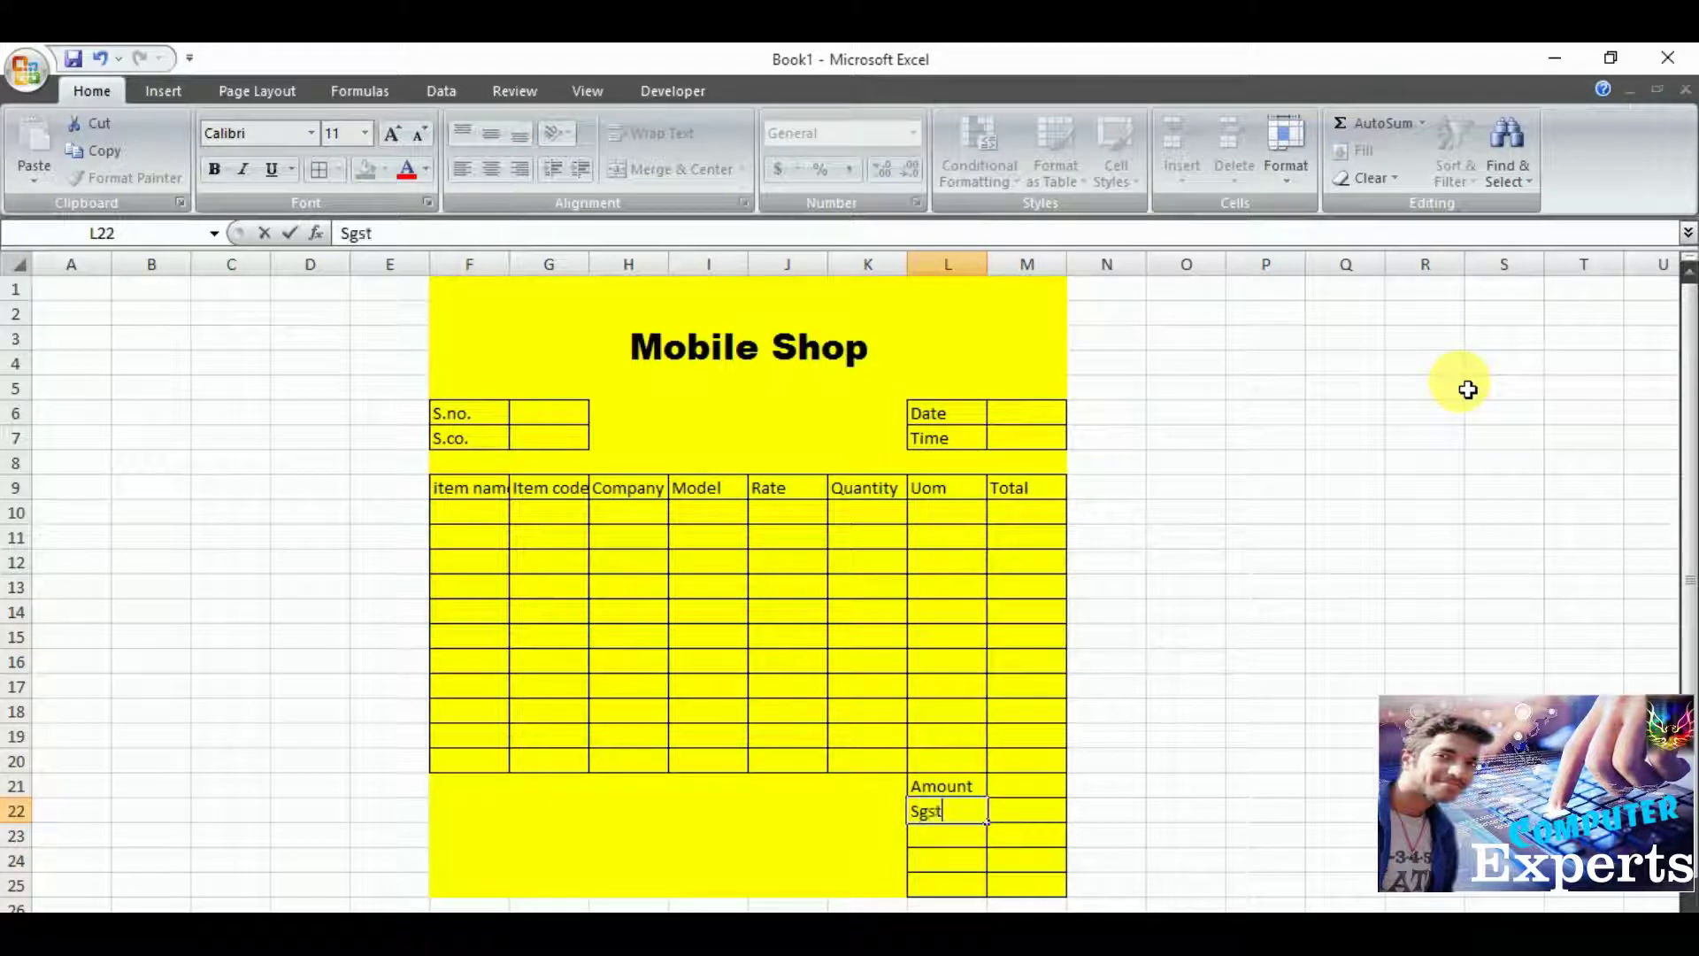
pyautogui.write('@')
pyautogui.write('9%')
pyautogui.press('Return')
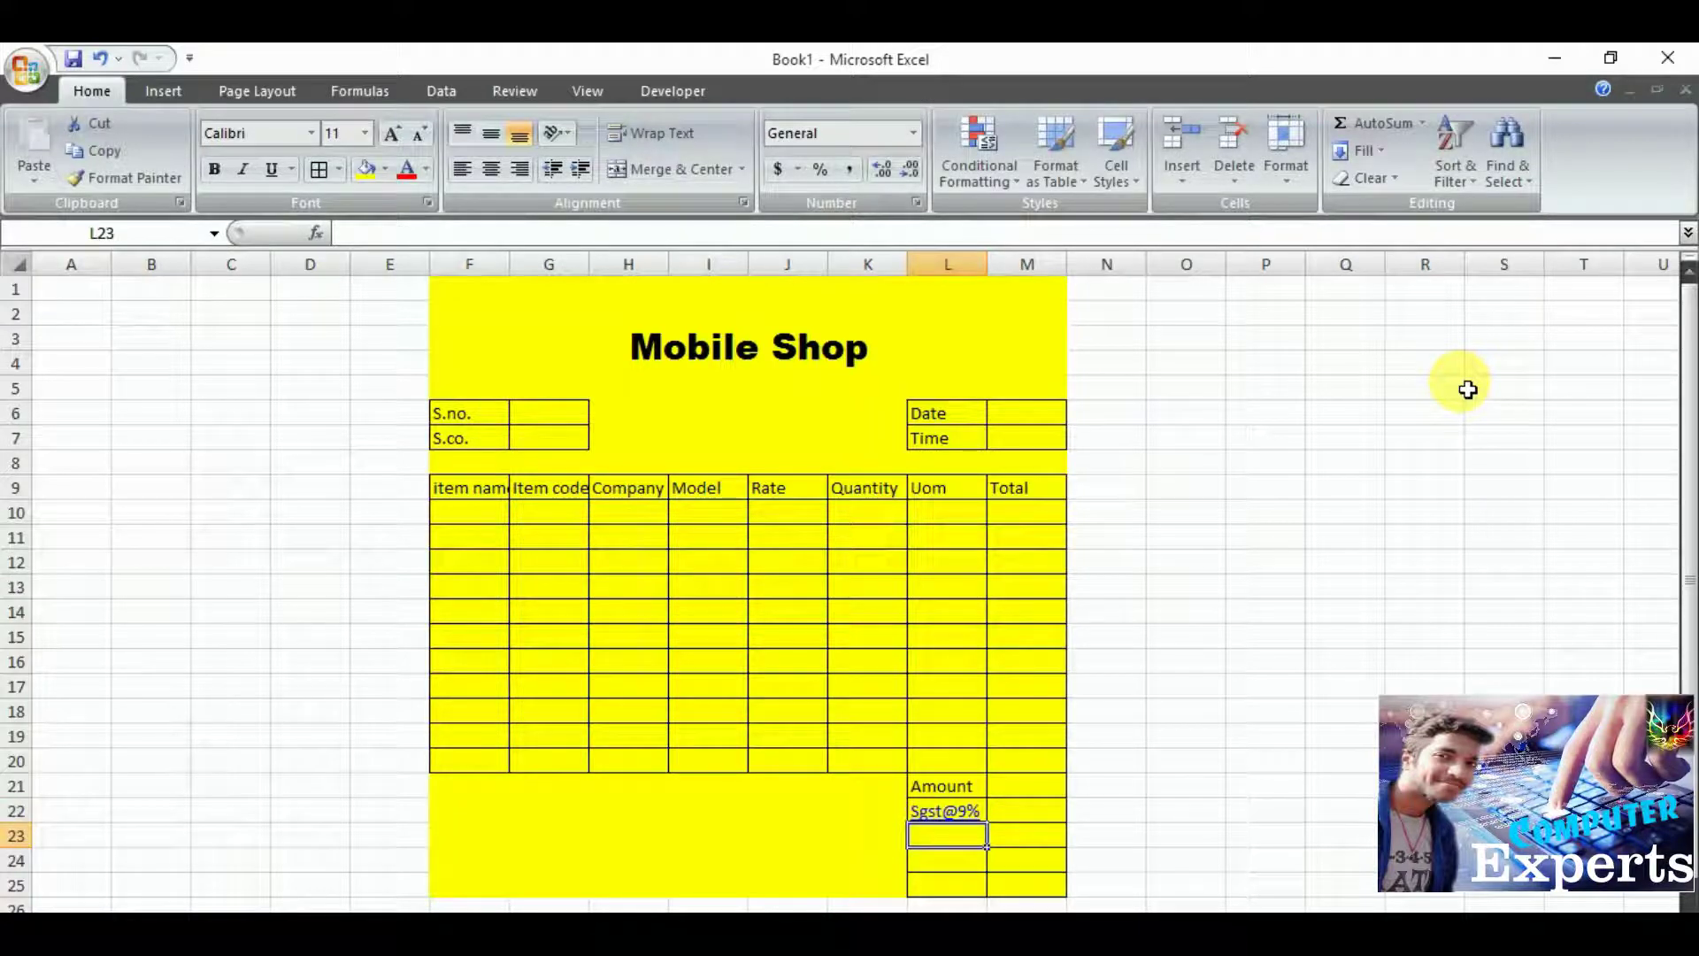
pyautogui.write('Cgst')
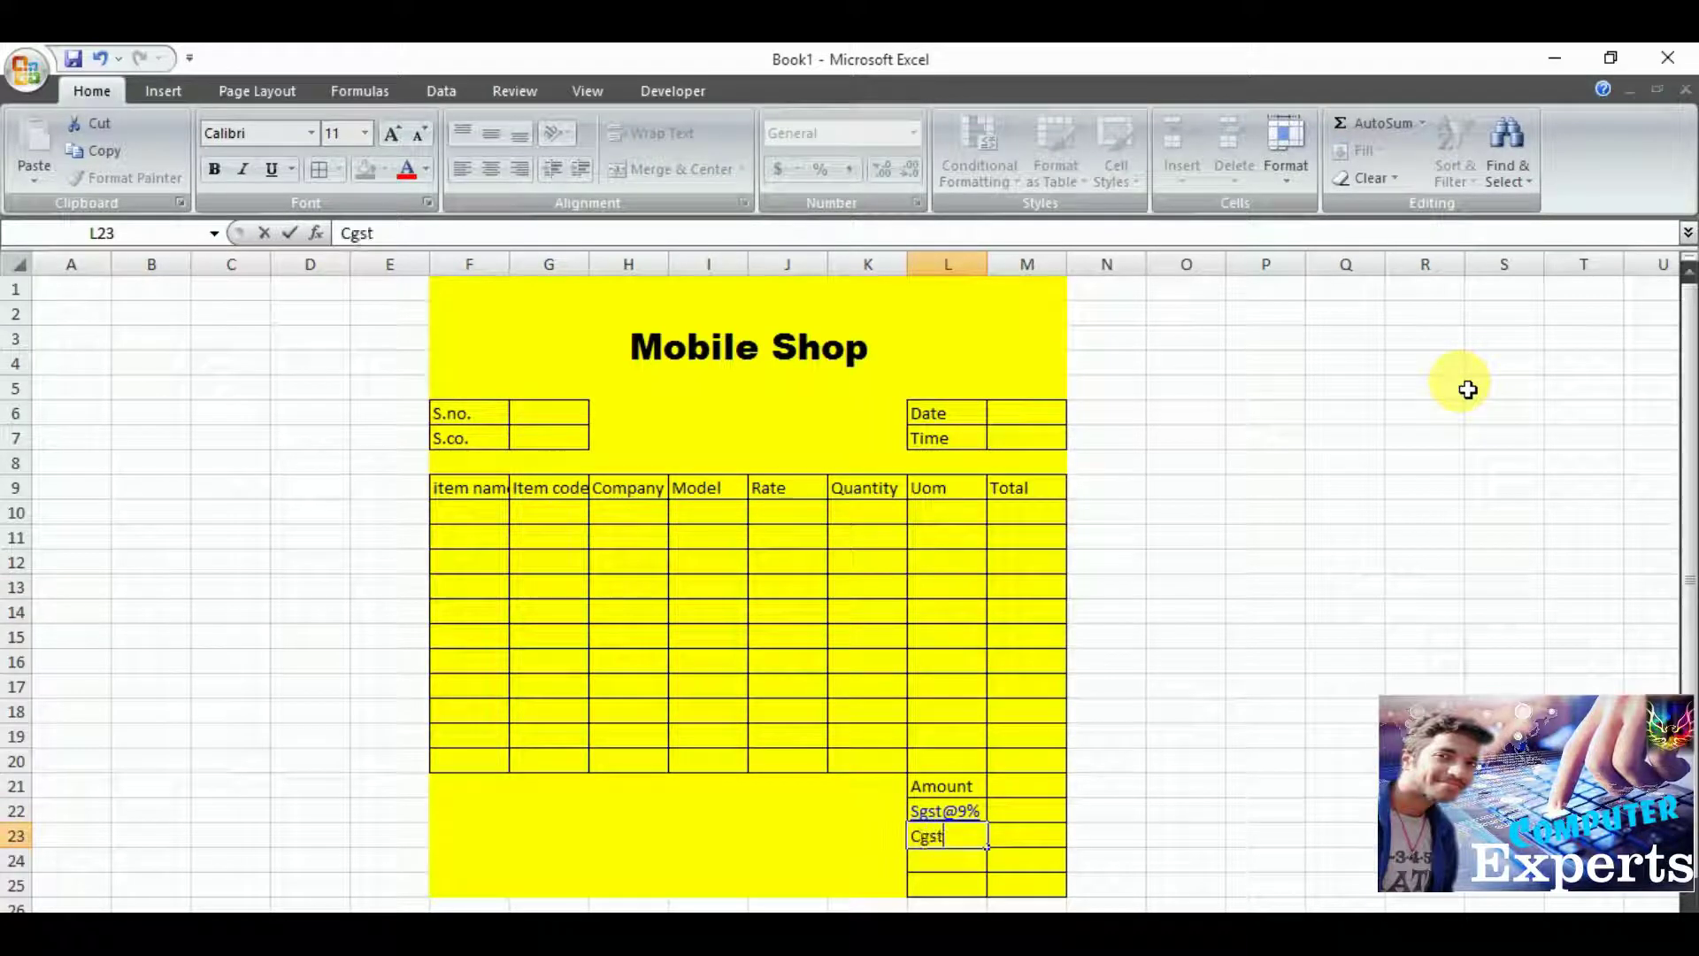
pyautogui.write('@9')
pyautogui.write('%')
pyautogui.press('Return')
pyautogui.write('D')
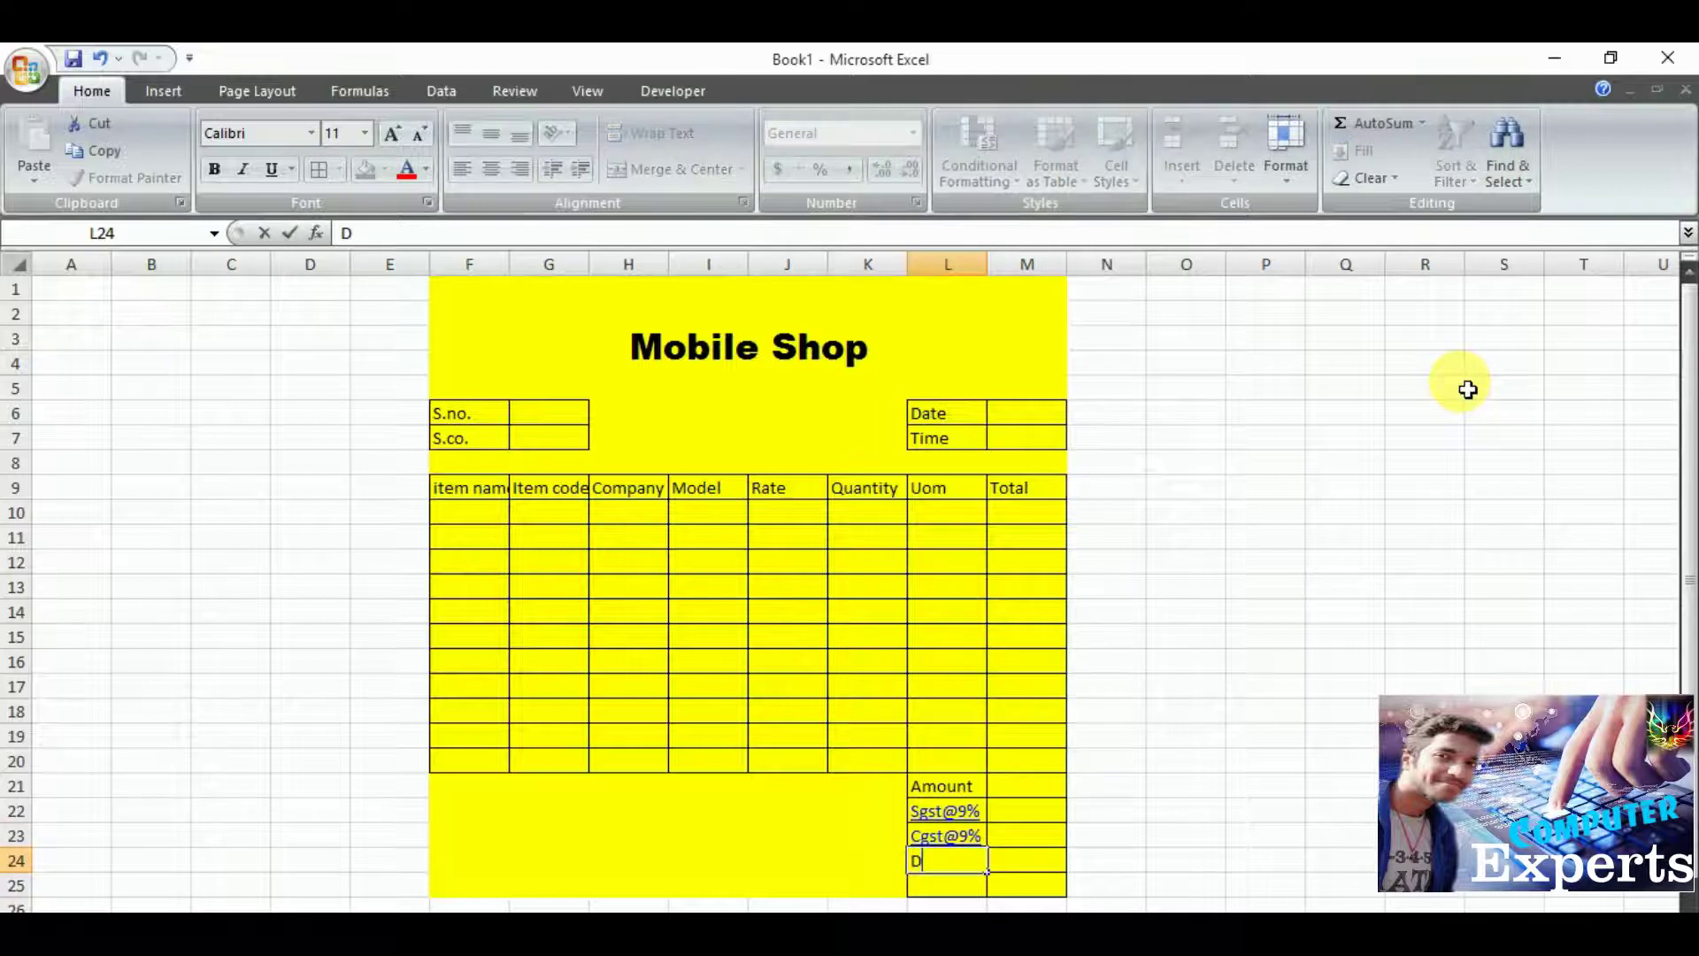
pyautogui.write('isco')
pyautogui.write('unt')
pyautogui.press('Return')
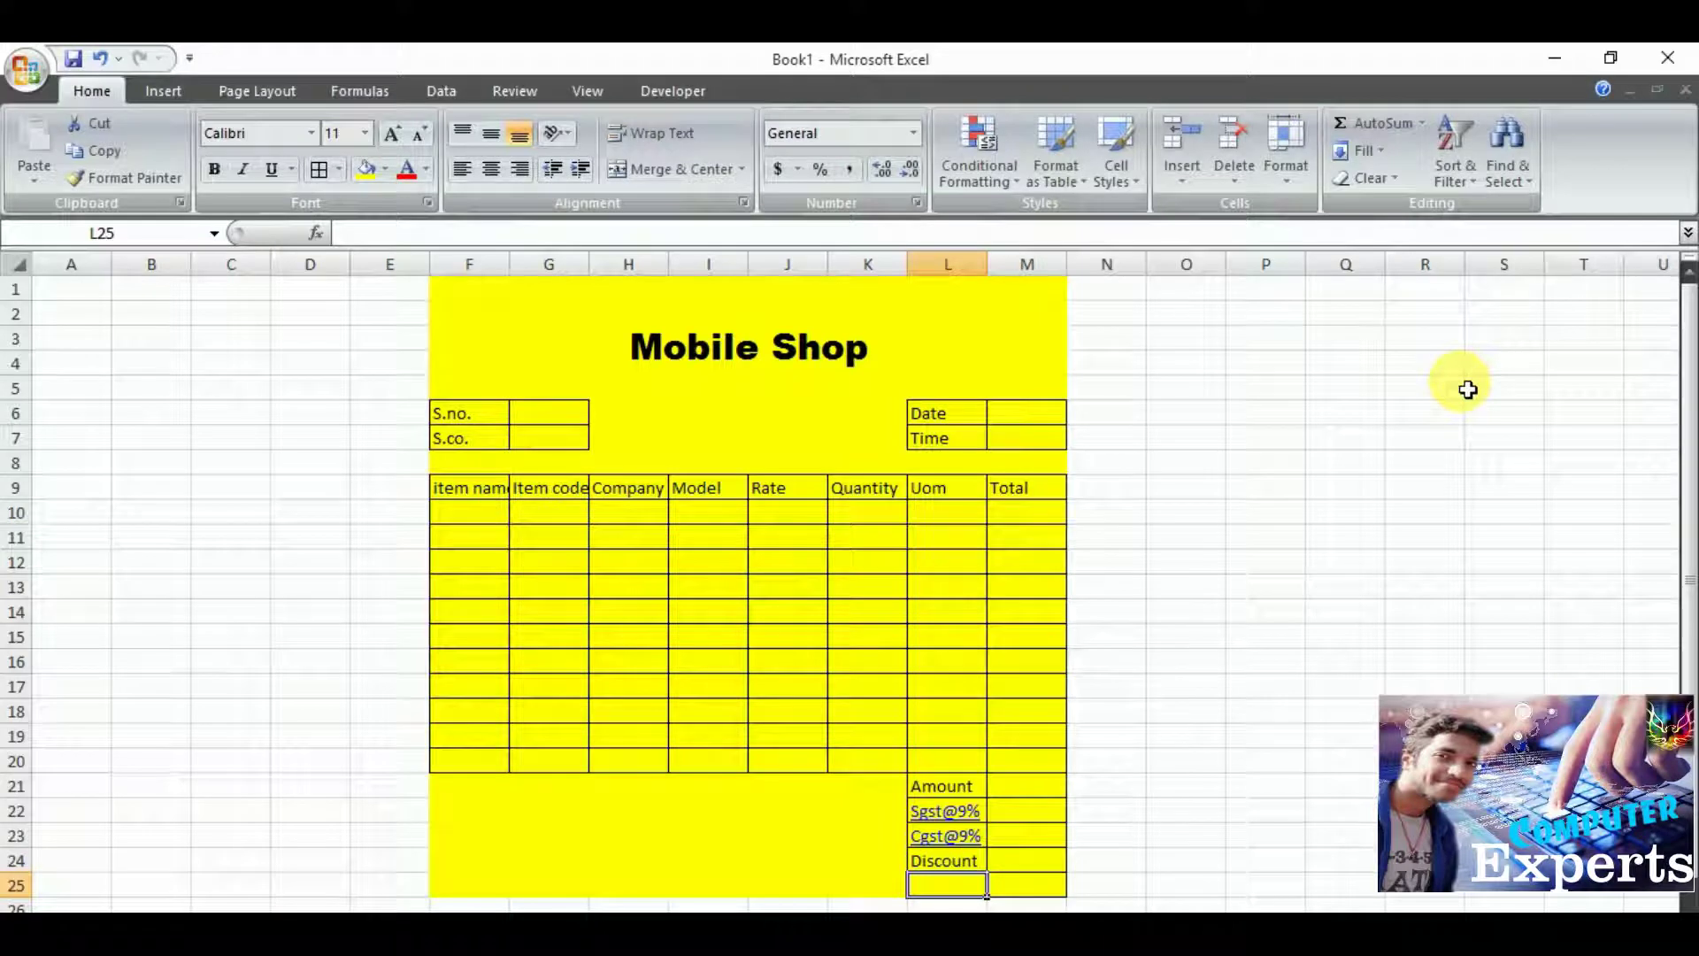
pyautogui.write('N.to')
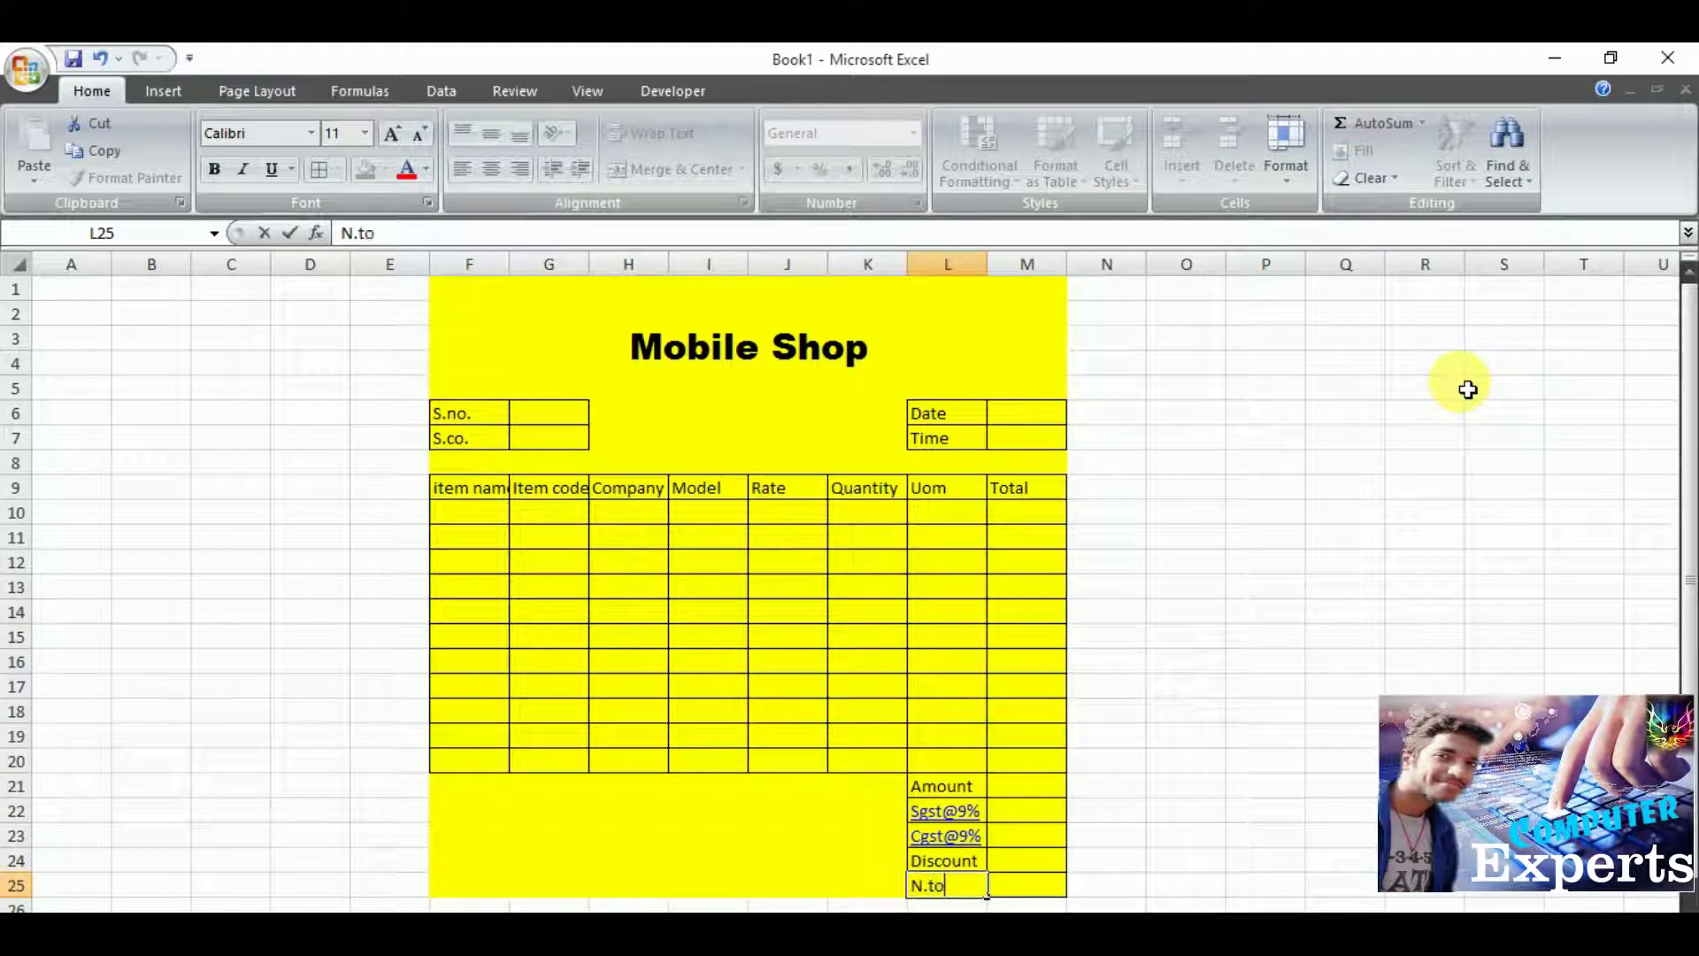
pyautogui.write('tal')
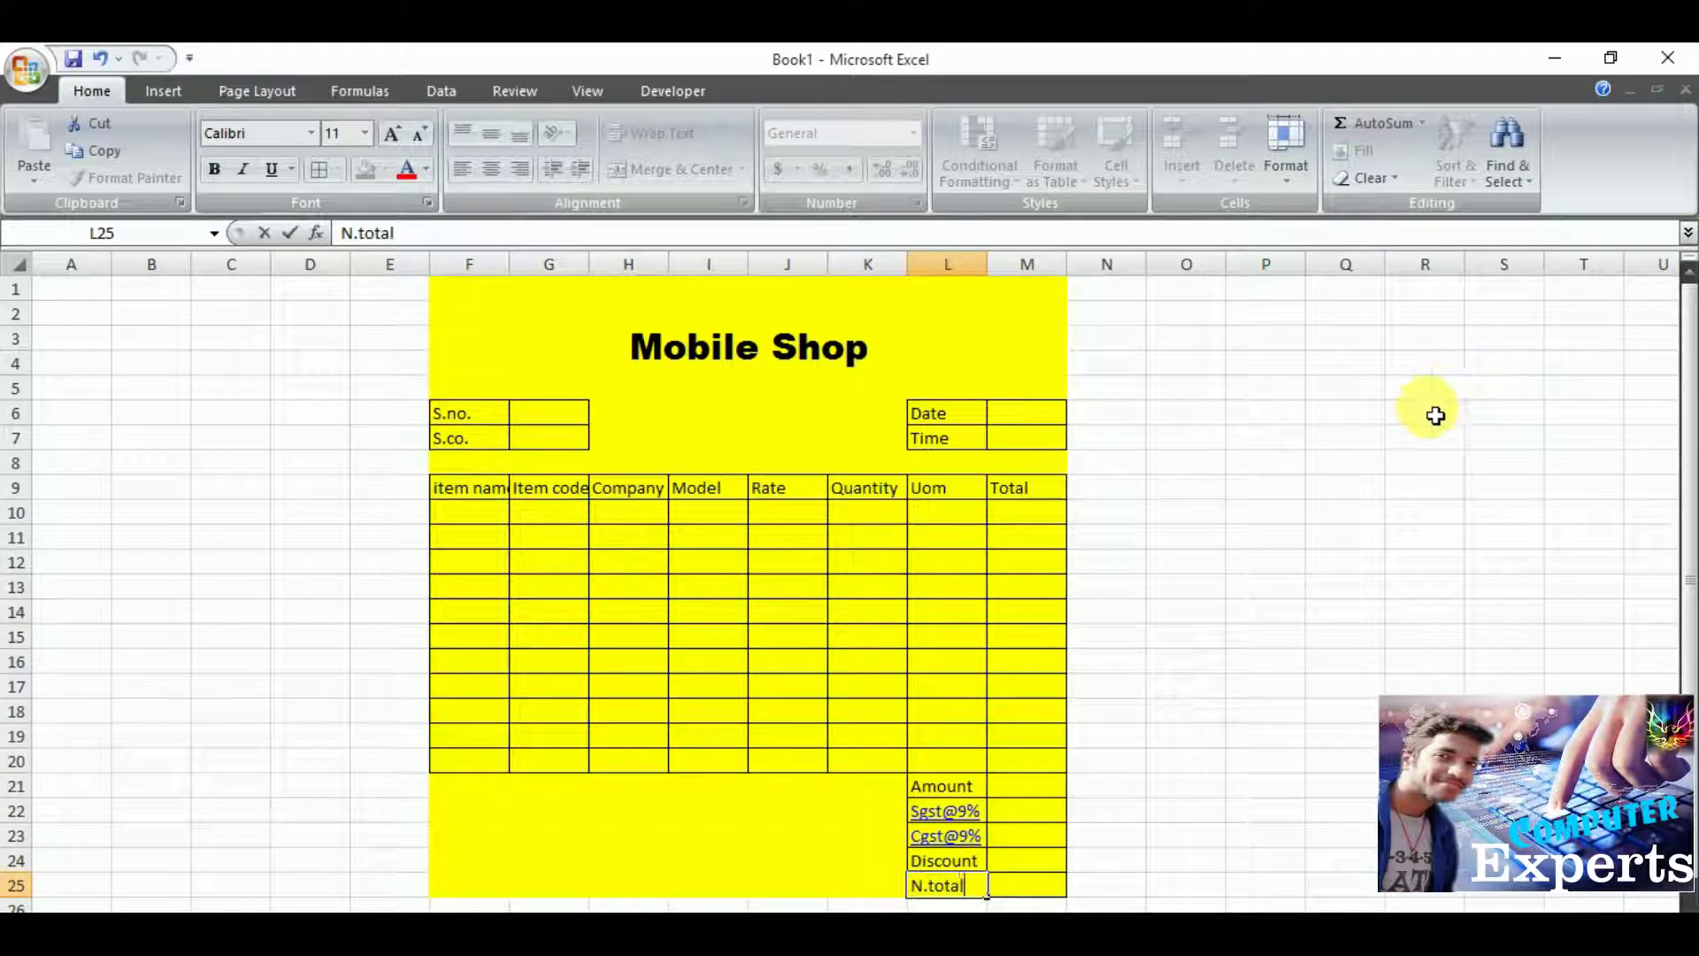
pyautogui.click(1196, 614)
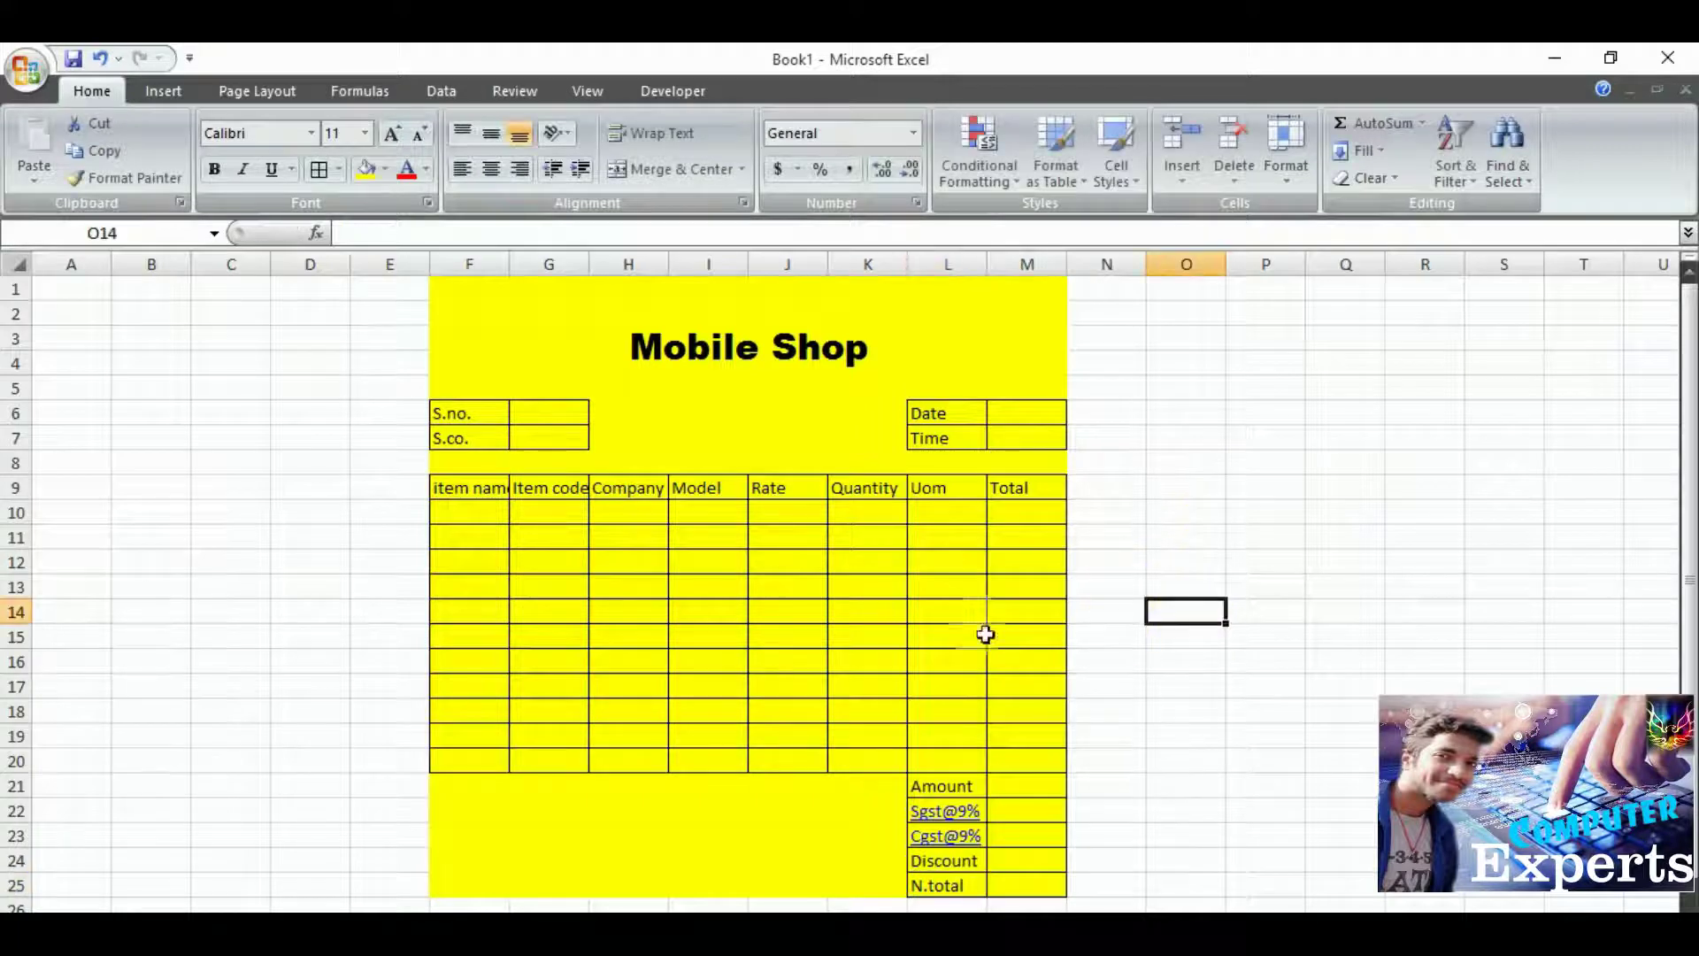
# Enter 1234 as the S.no. value in G6 and 1.2546 as the S.co. value in G7.
pyautogui.click(490, 540)
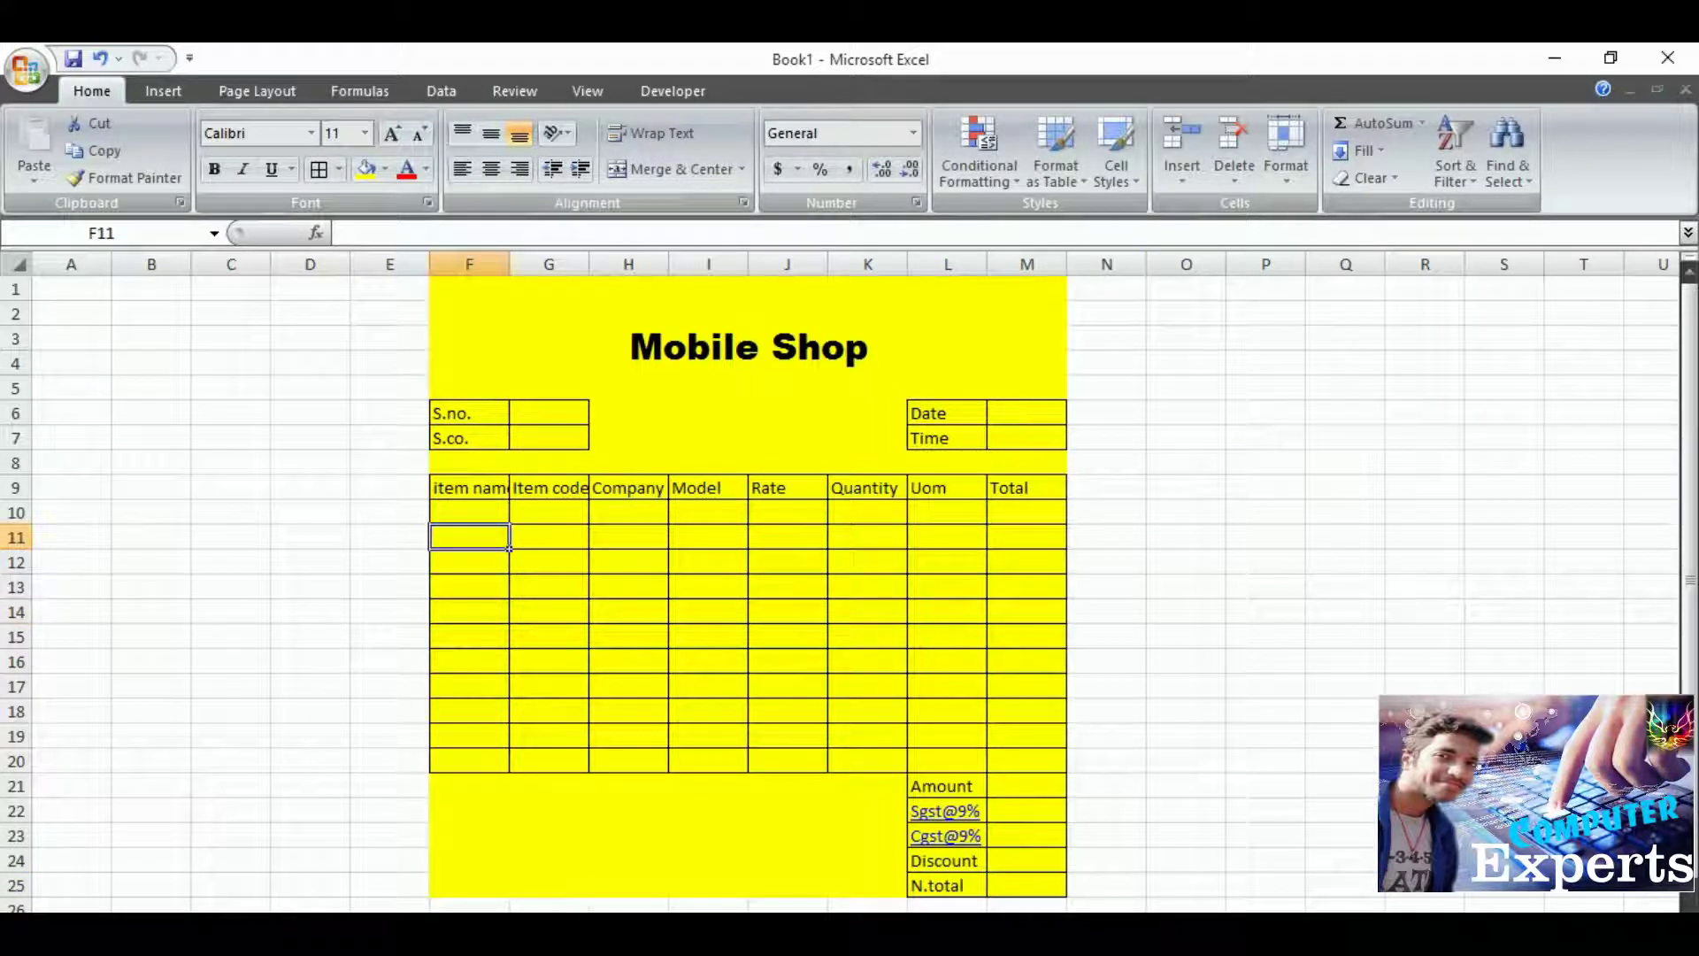
pyautogui.scroll(4, 841, 575)
pyautogui.press('Up')
pyautogui.press('Up')
pyautogui.press('Up')
pyautogui.press('Right')
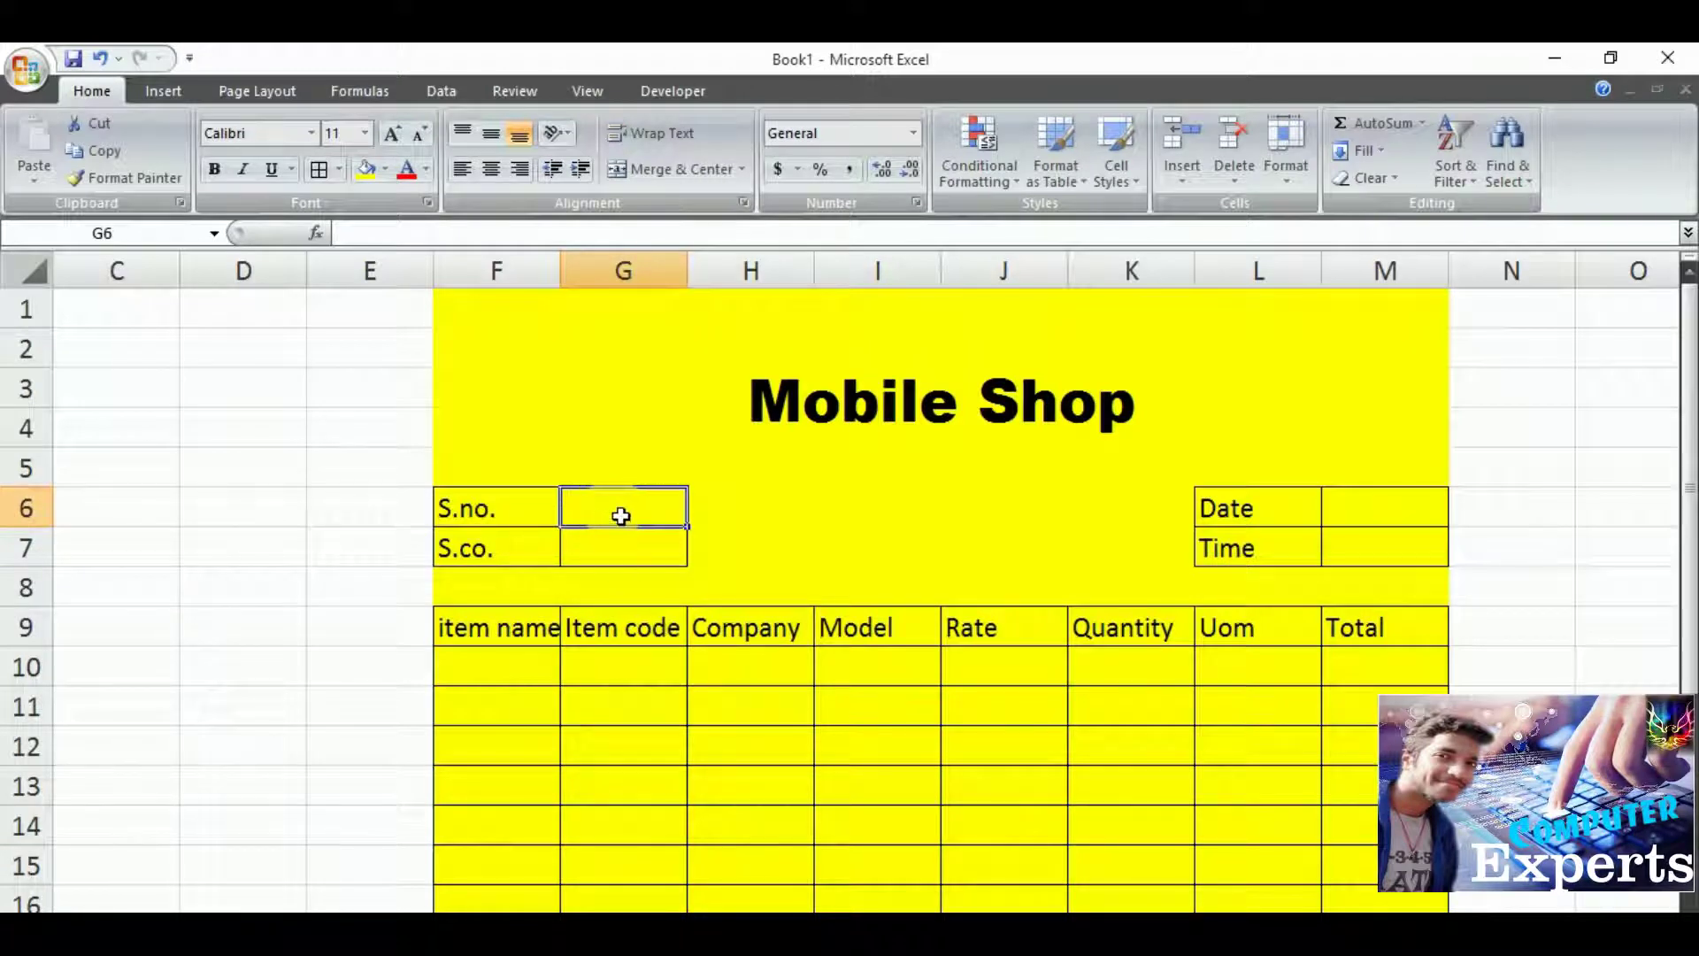
pyautogui.write('123')
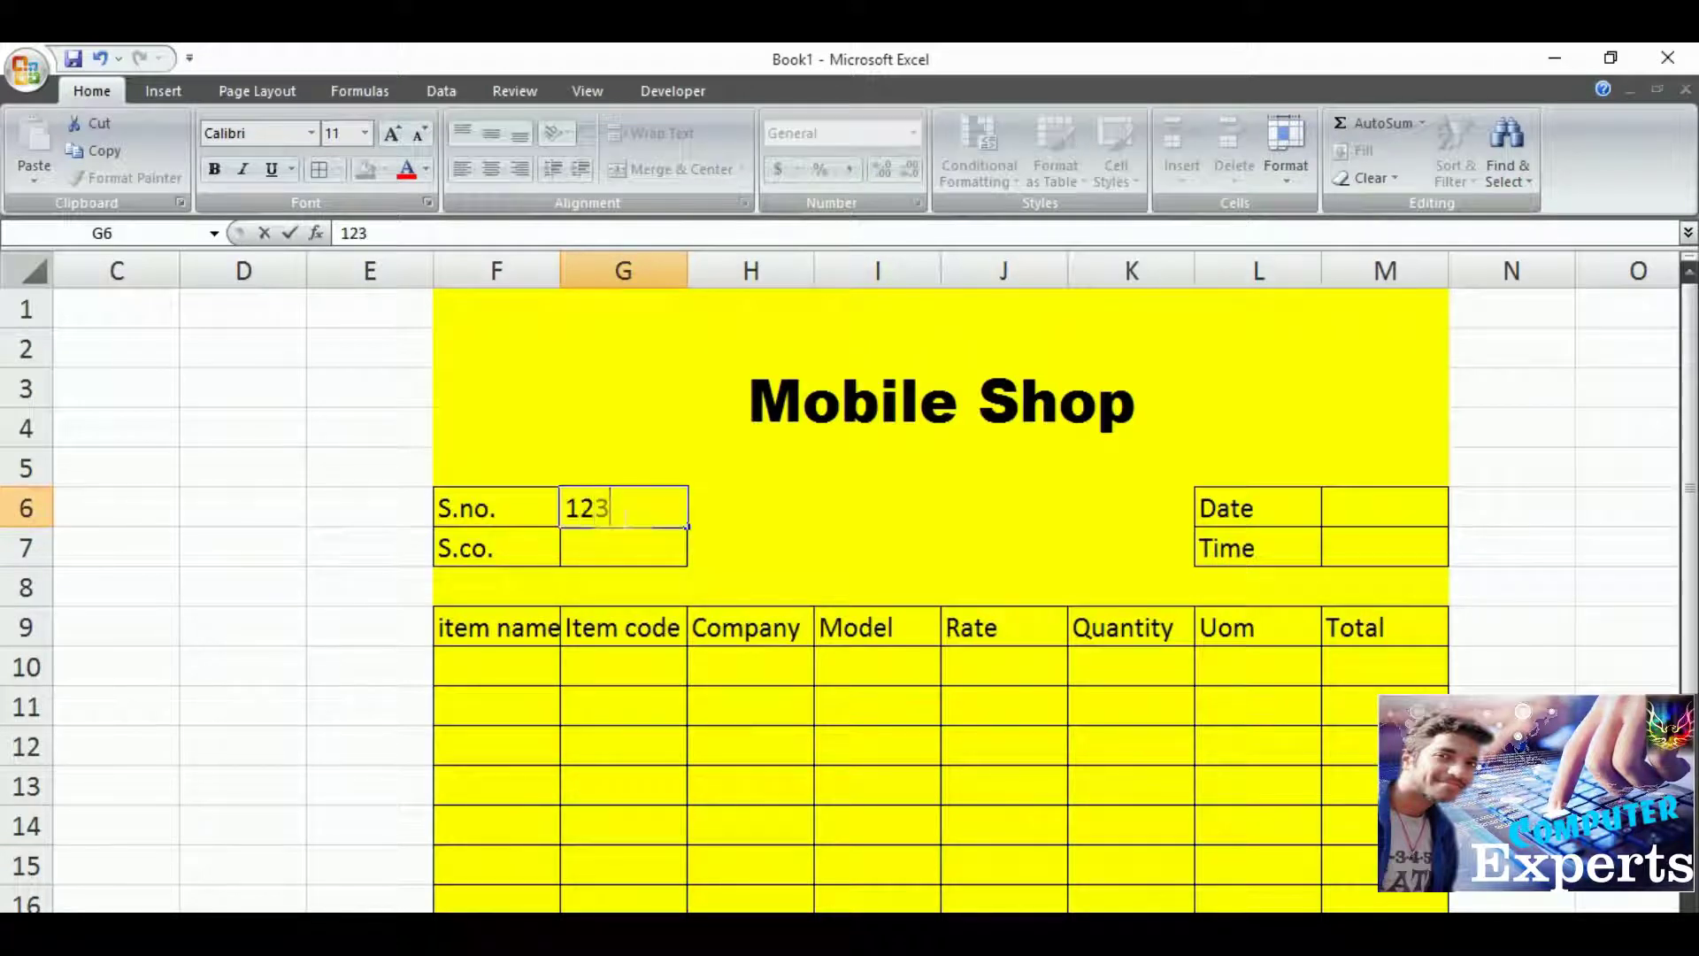
pyautogui.write('4')
pyautogui.click(649, 554)
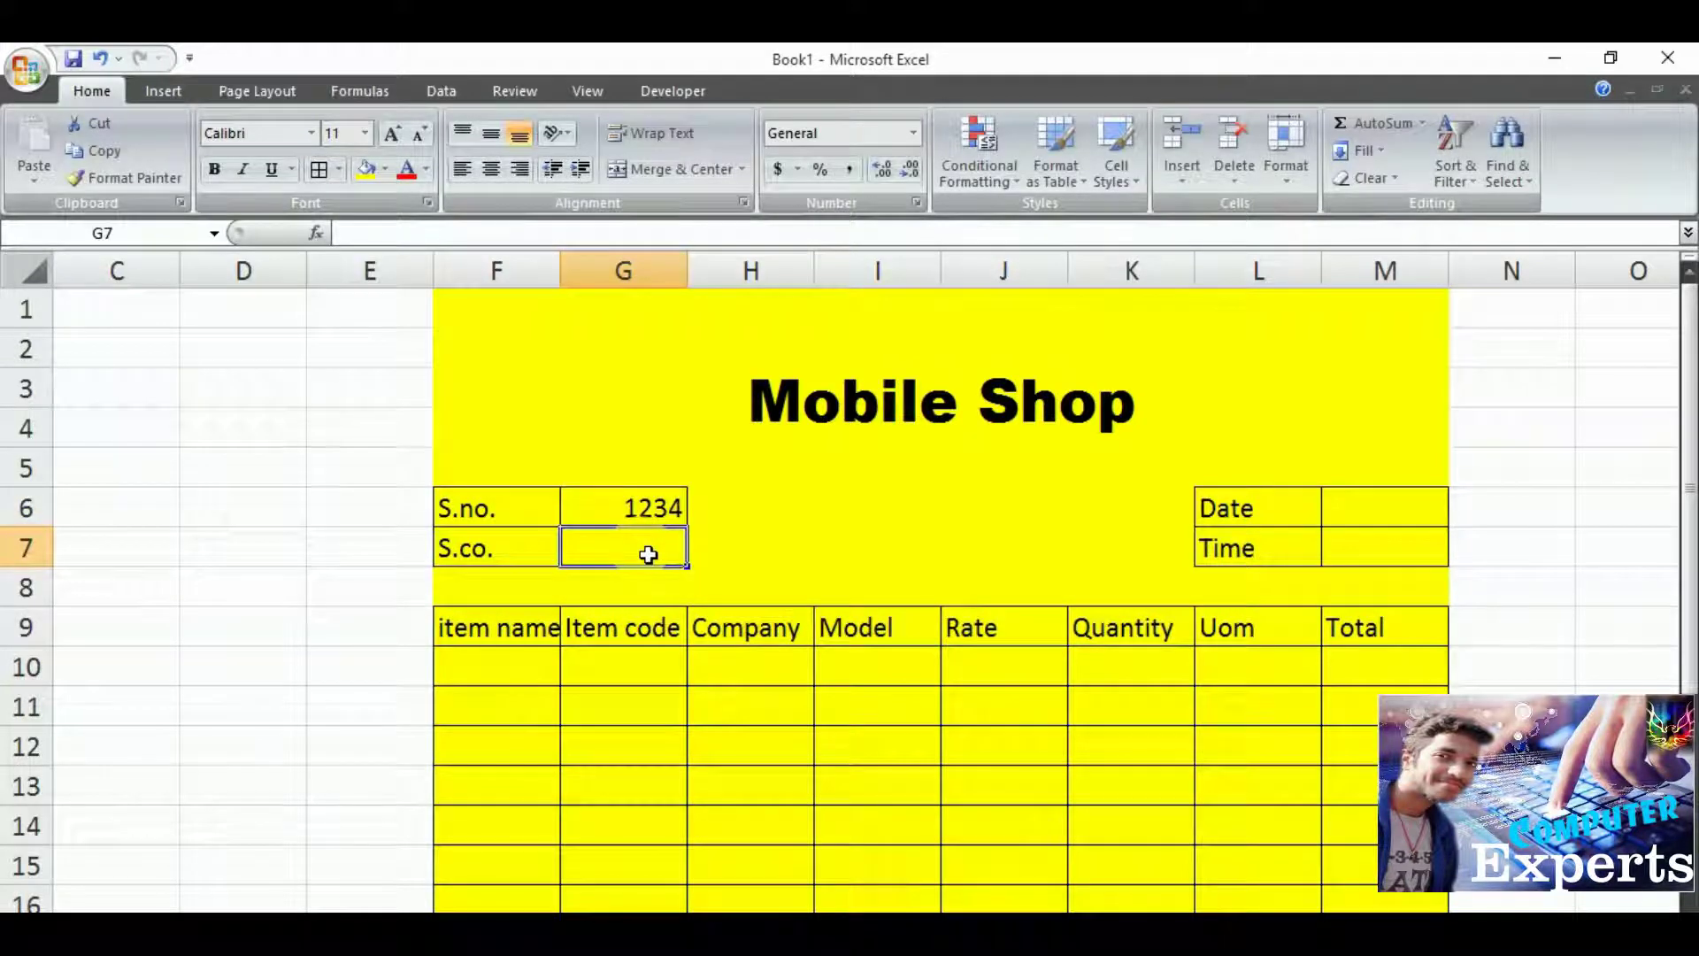
pyautogui.write('1.2546')
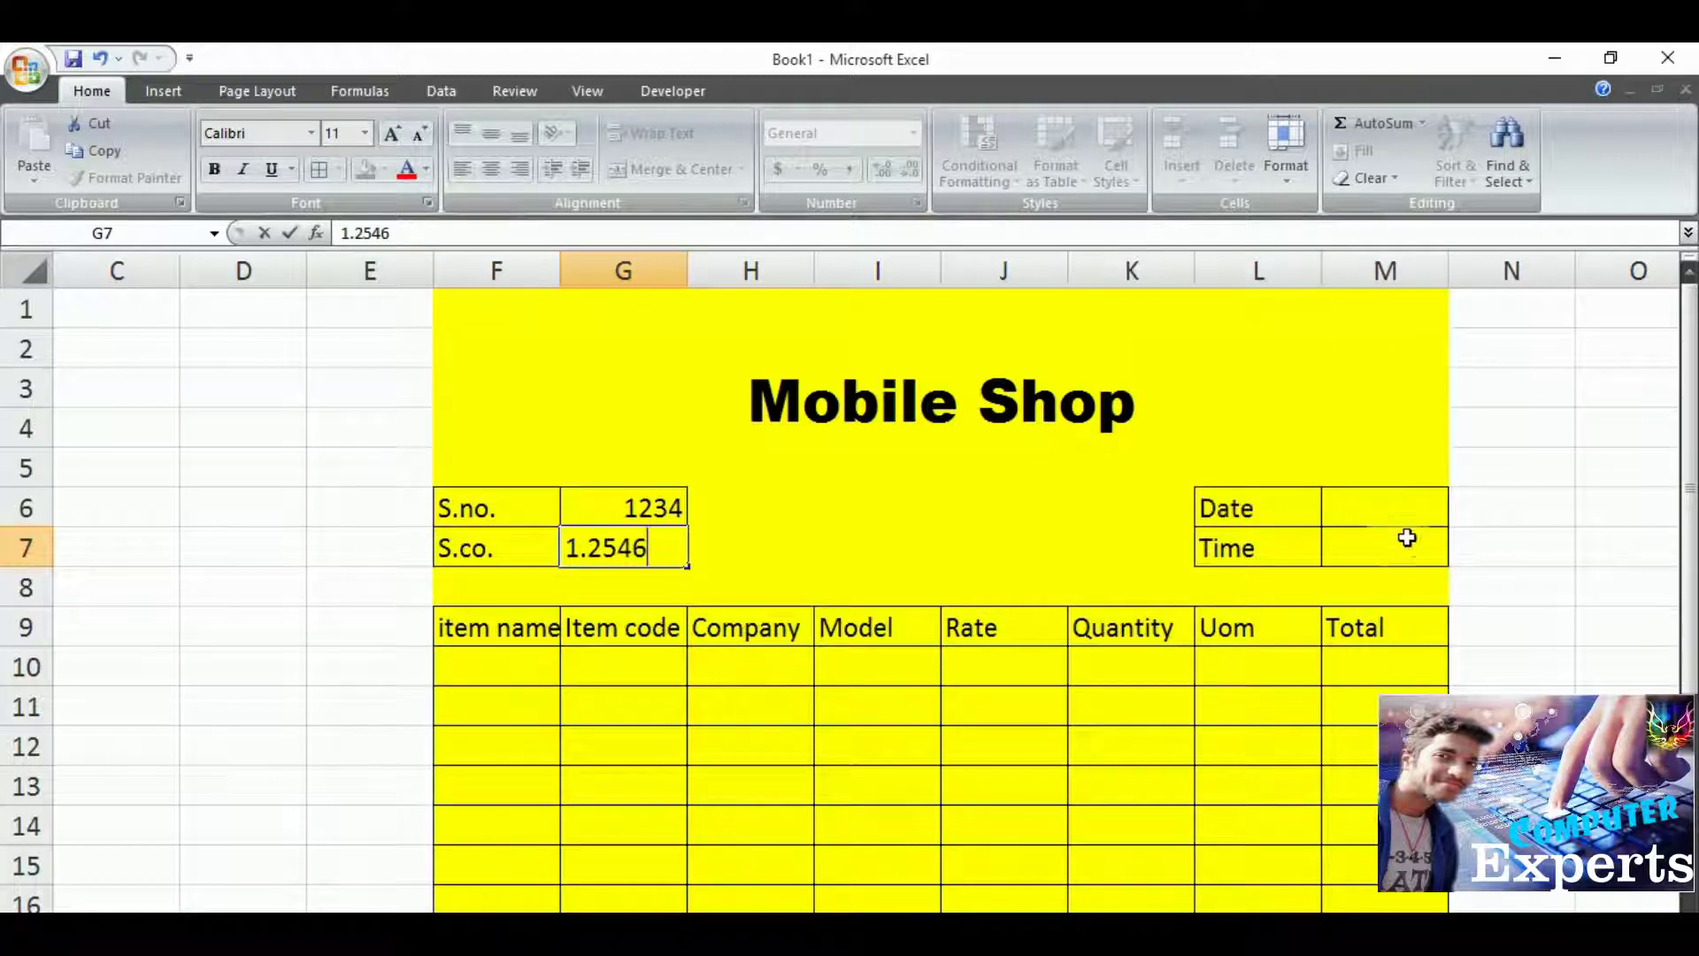
pyautogui.click(1418, 511)
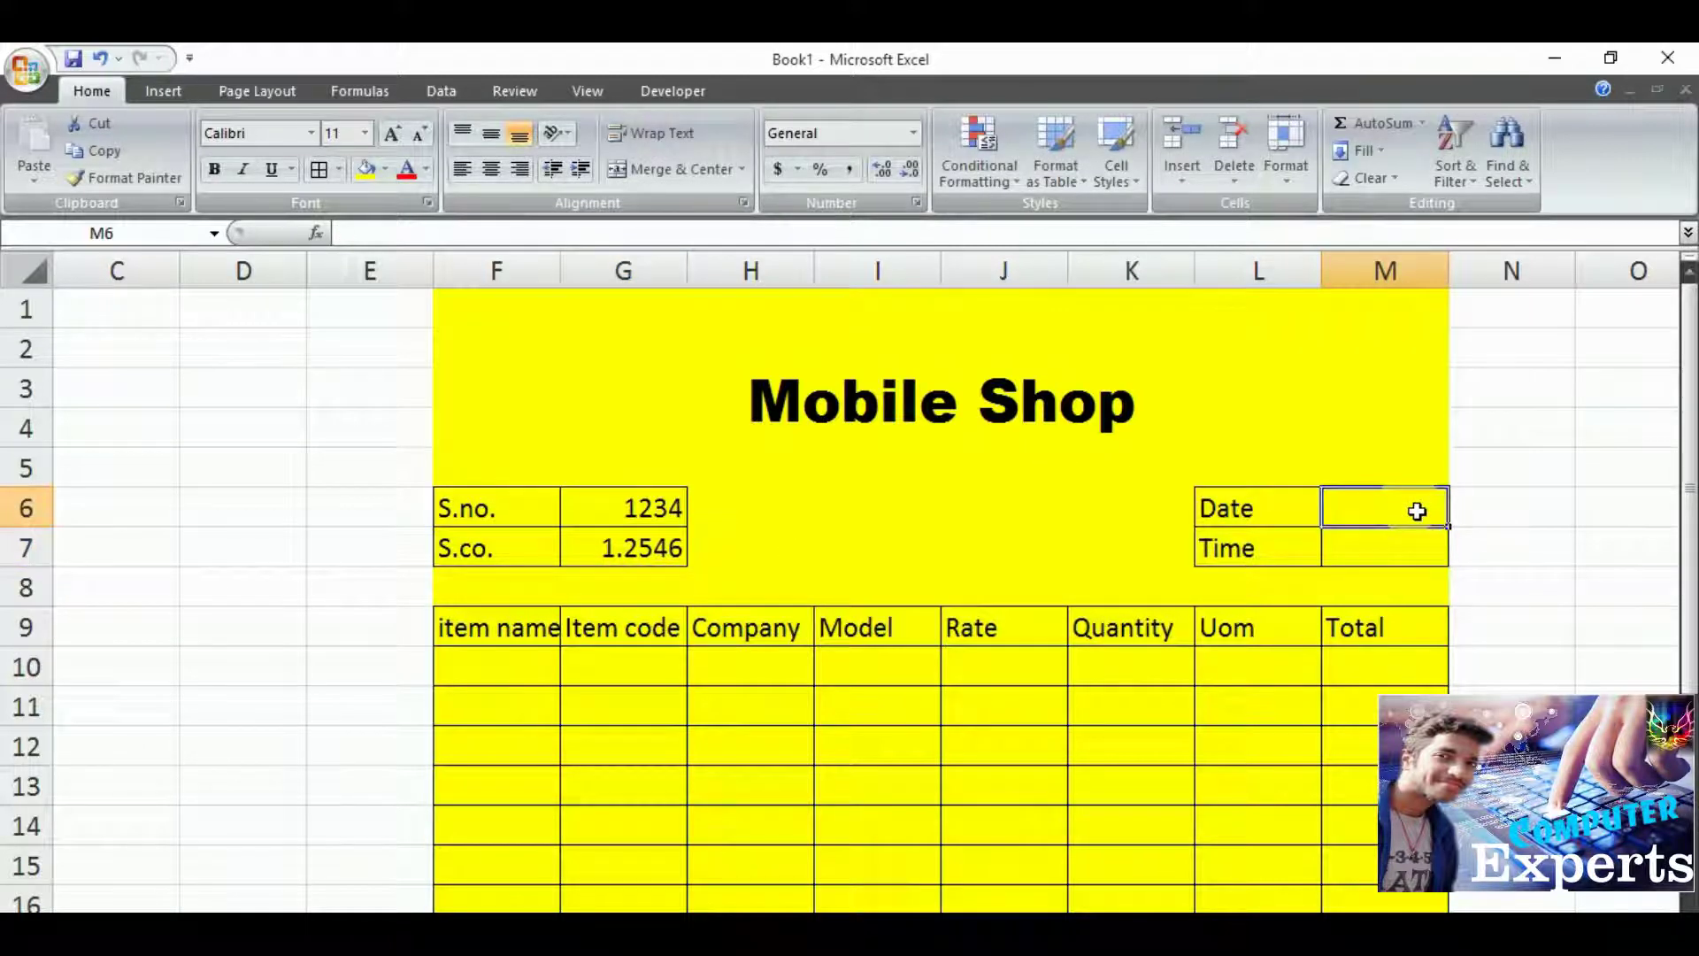
# Set the date in M6 to 1/1/2021 and type the time 12:45 in M7.
pyautogui.write('1/1/')
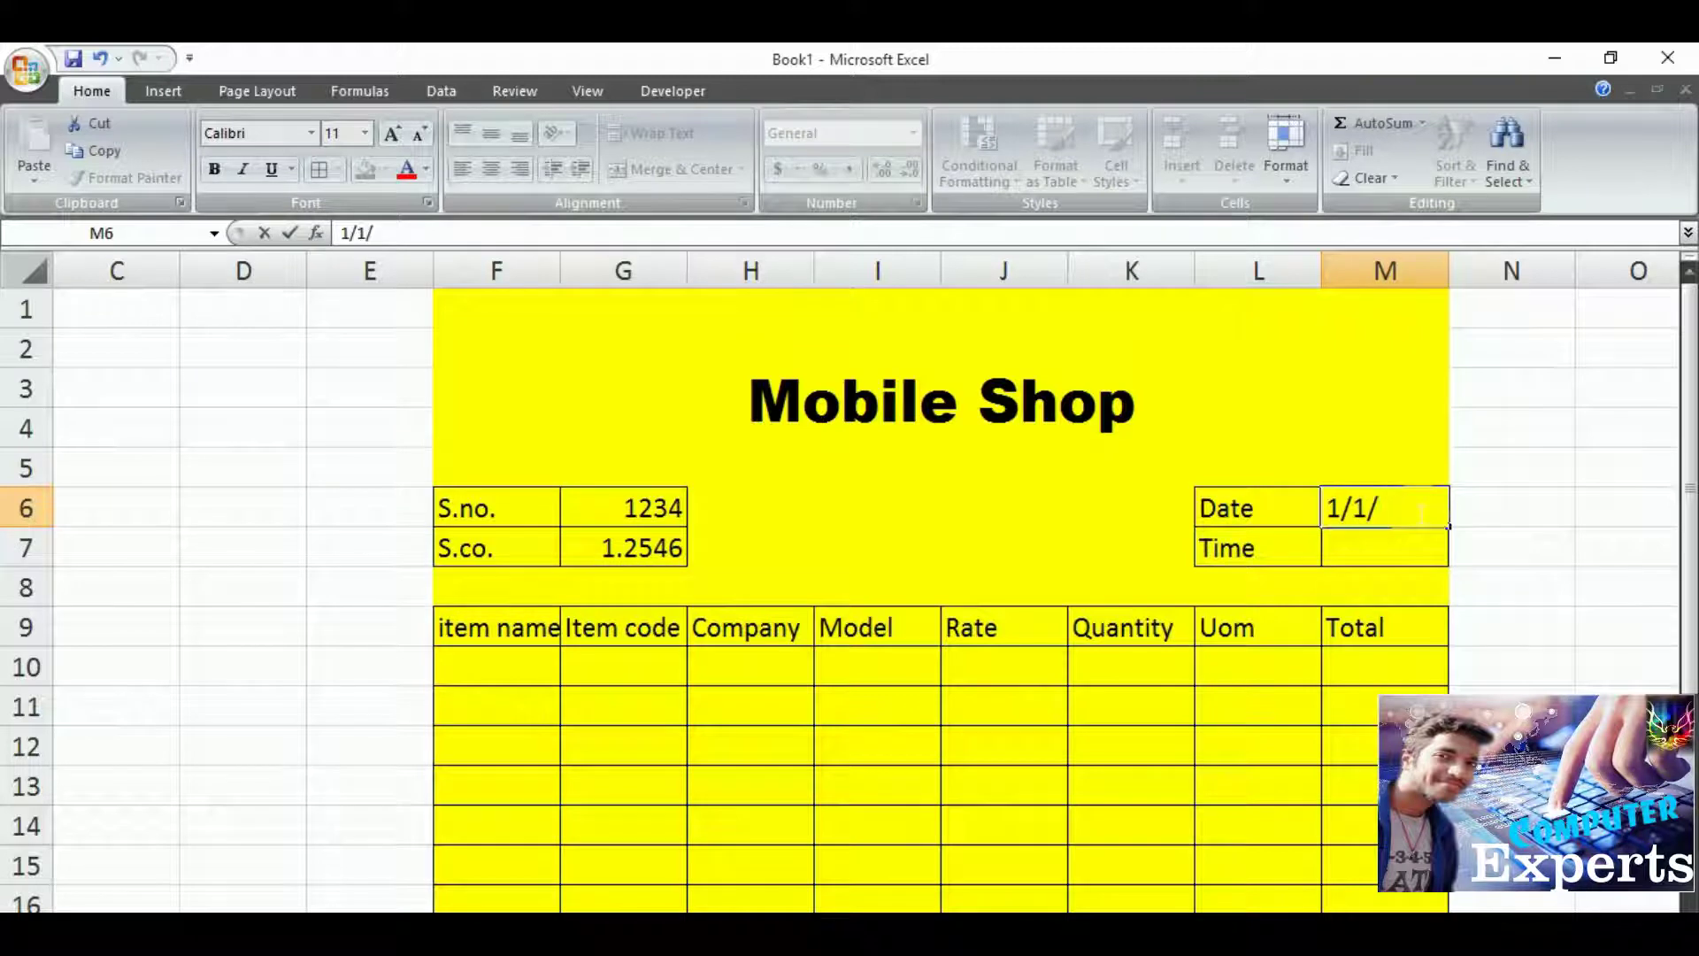
pyautogui.write('2020')
pyautogui.press('BackSpace')
pyautogui.write('1')
pyautogui.hotkey('ctrl', 'Return')
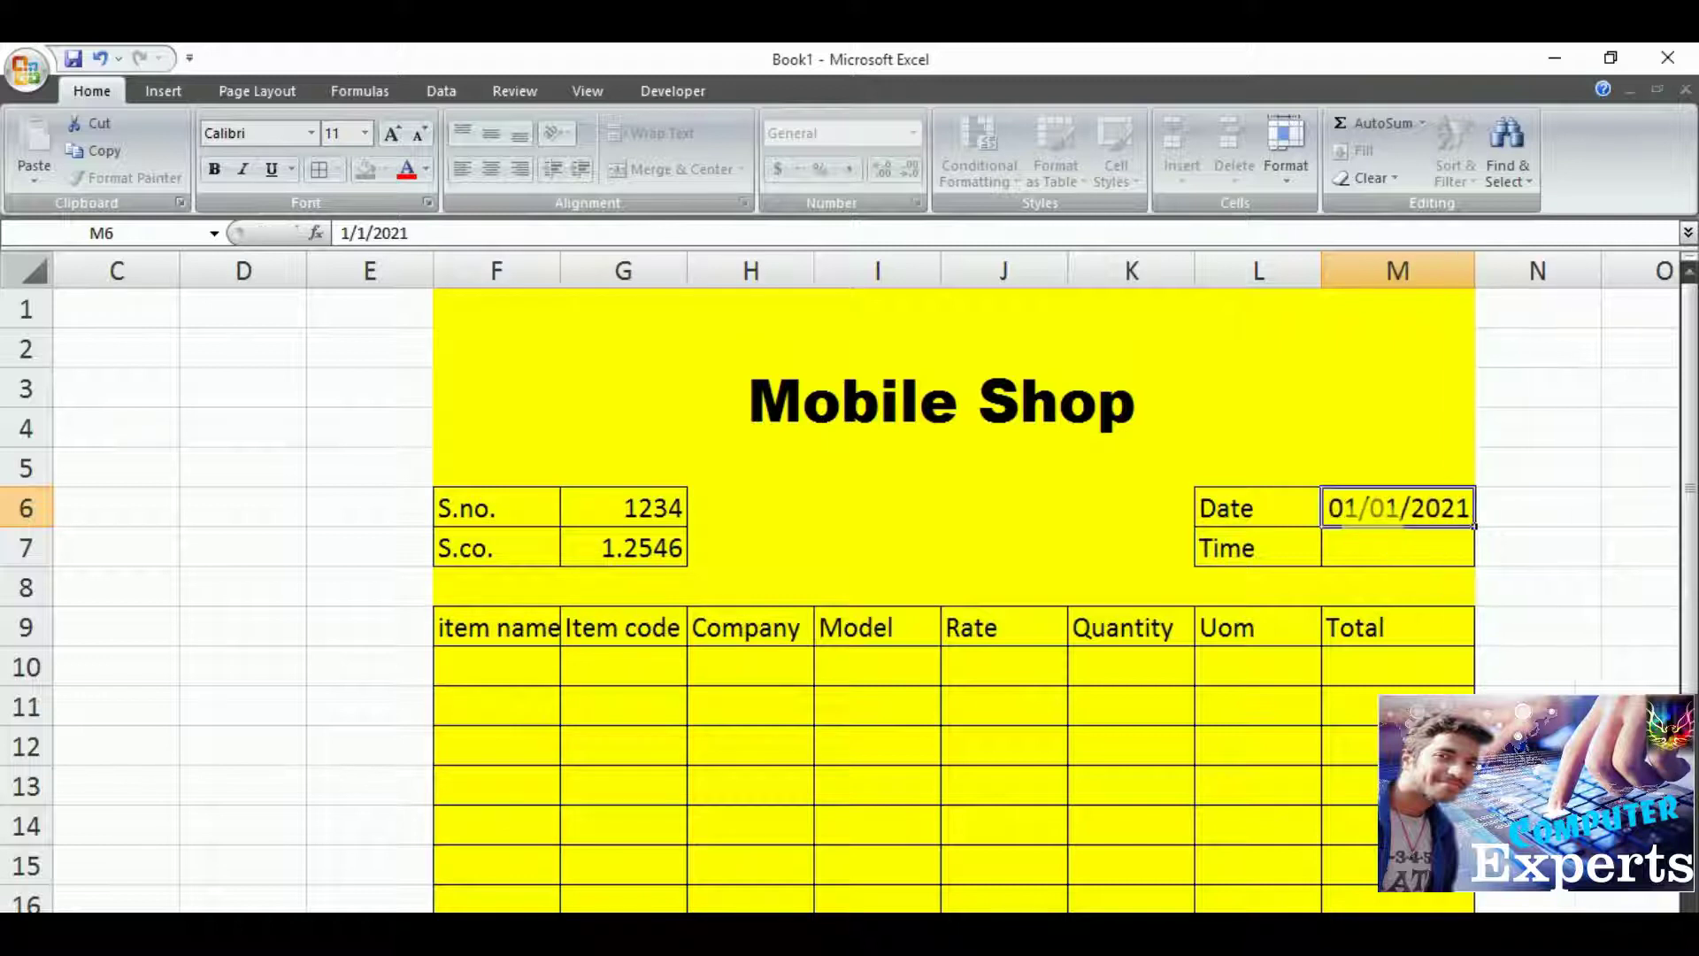
pyautogui.click(1406, 548)
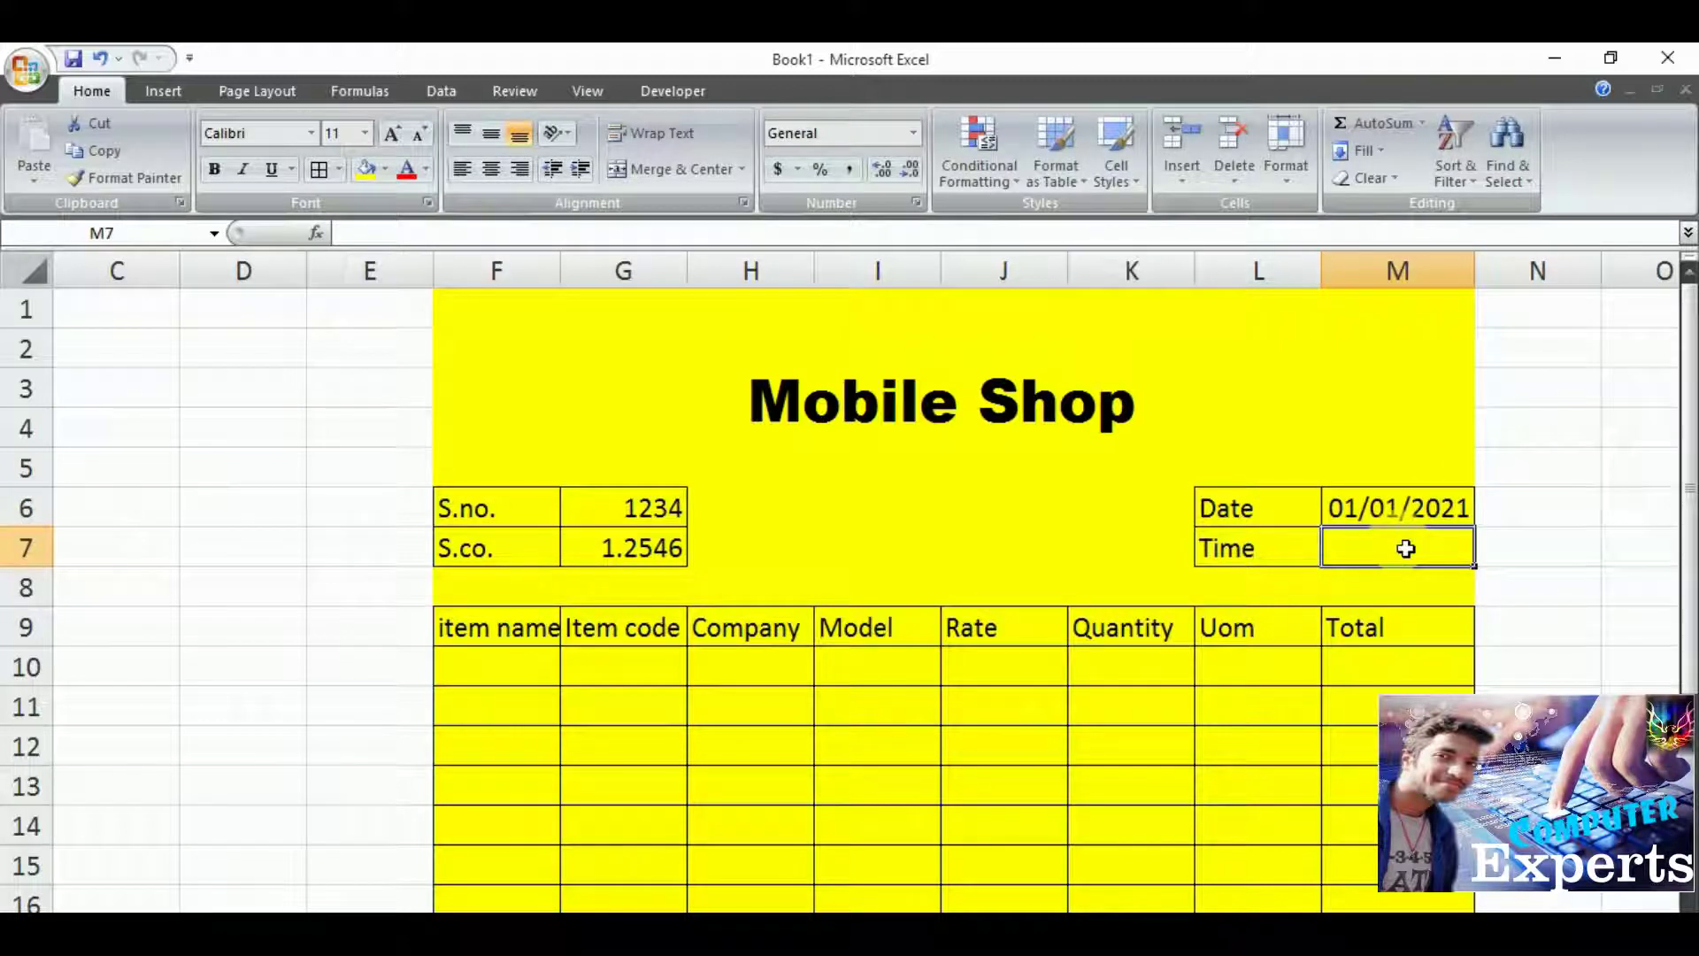
pyautogui.write('12')
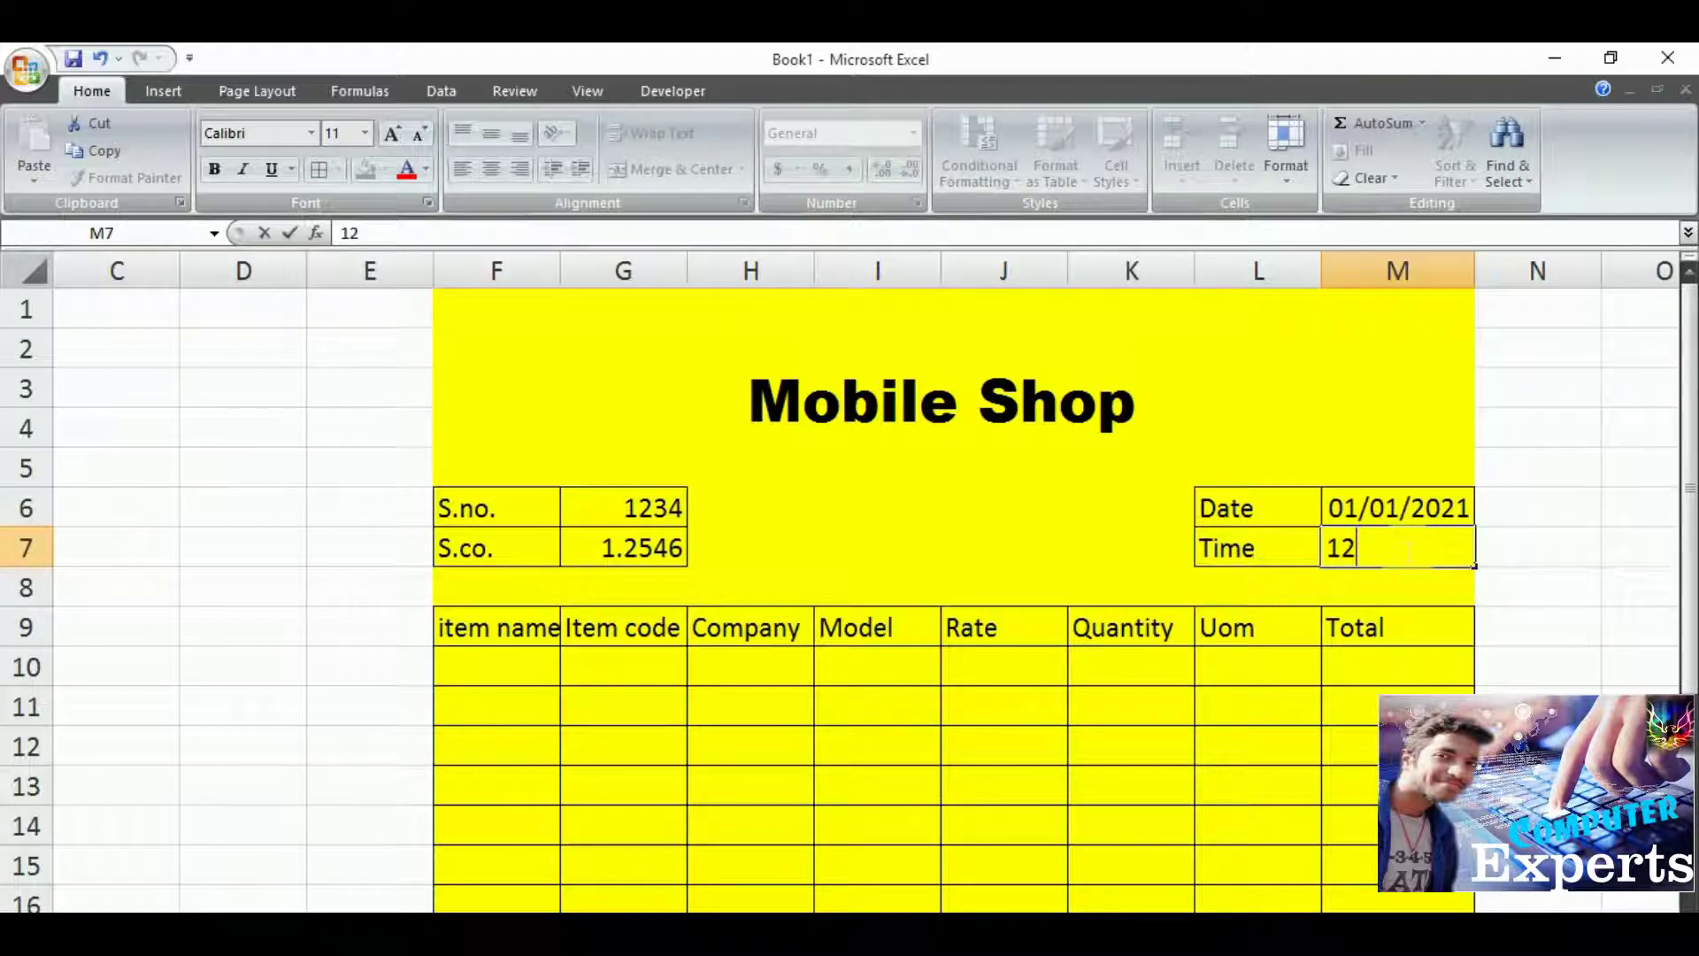
pyautogui.write(':45')
# Enter item Mobile, code 1.2569874, company Redmi and model note 10 in row 11.
pyautogui.click(552, 668)
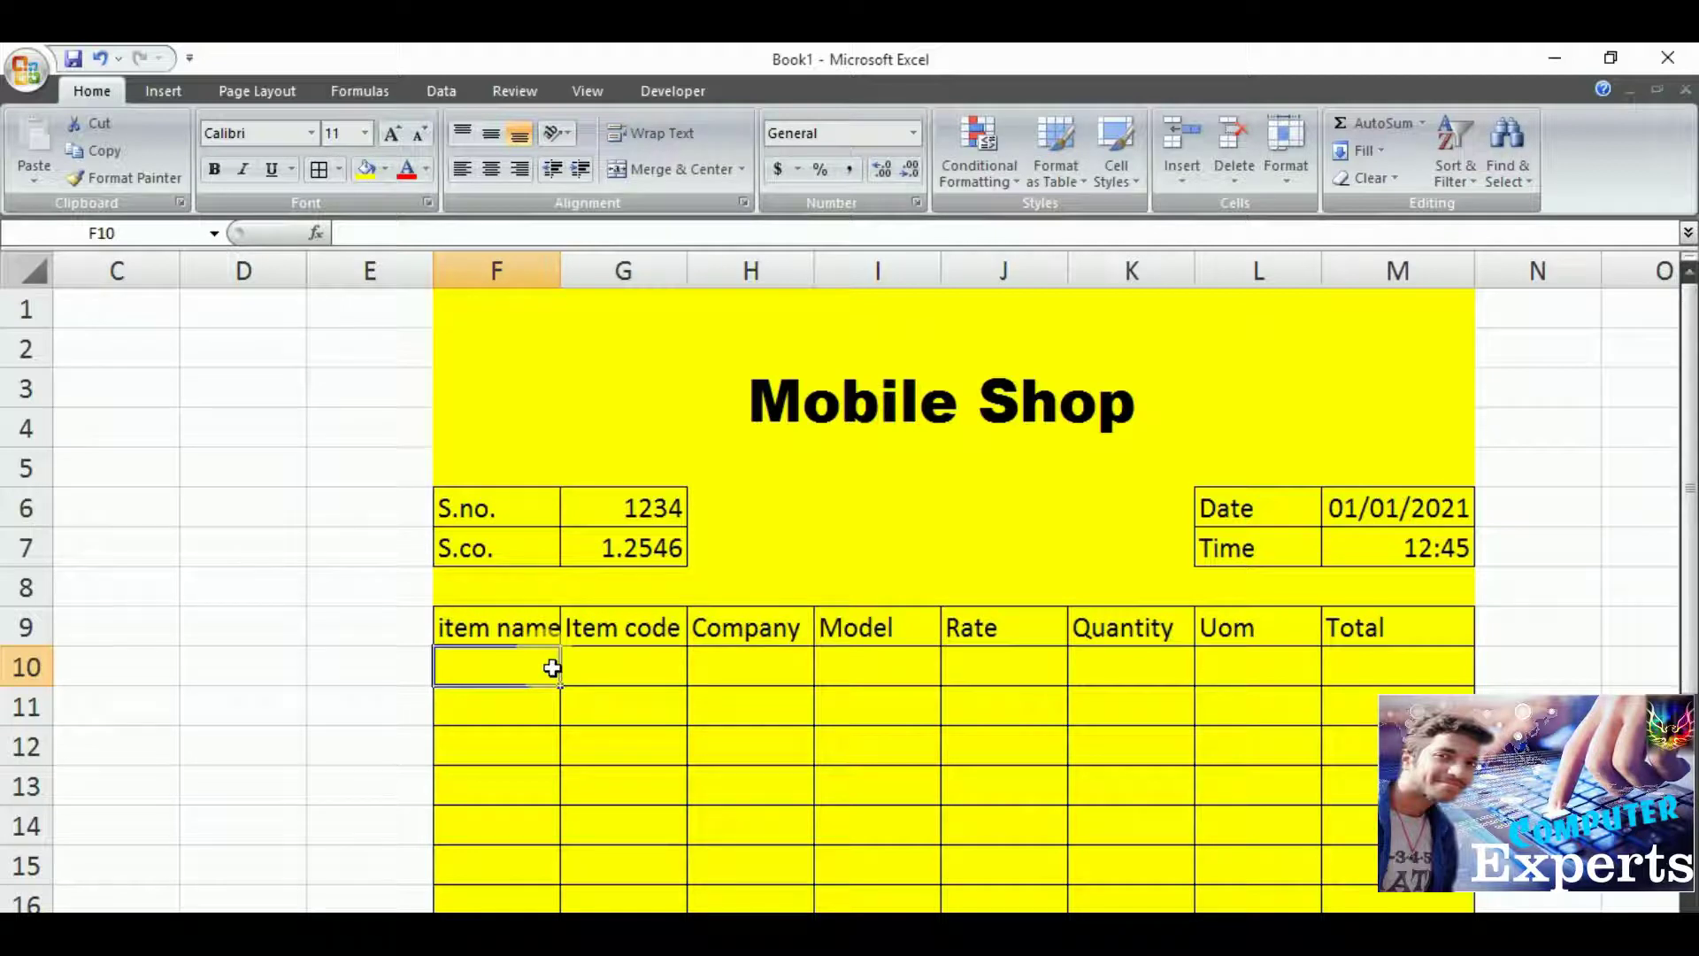
pyautogui.click(539, 724)
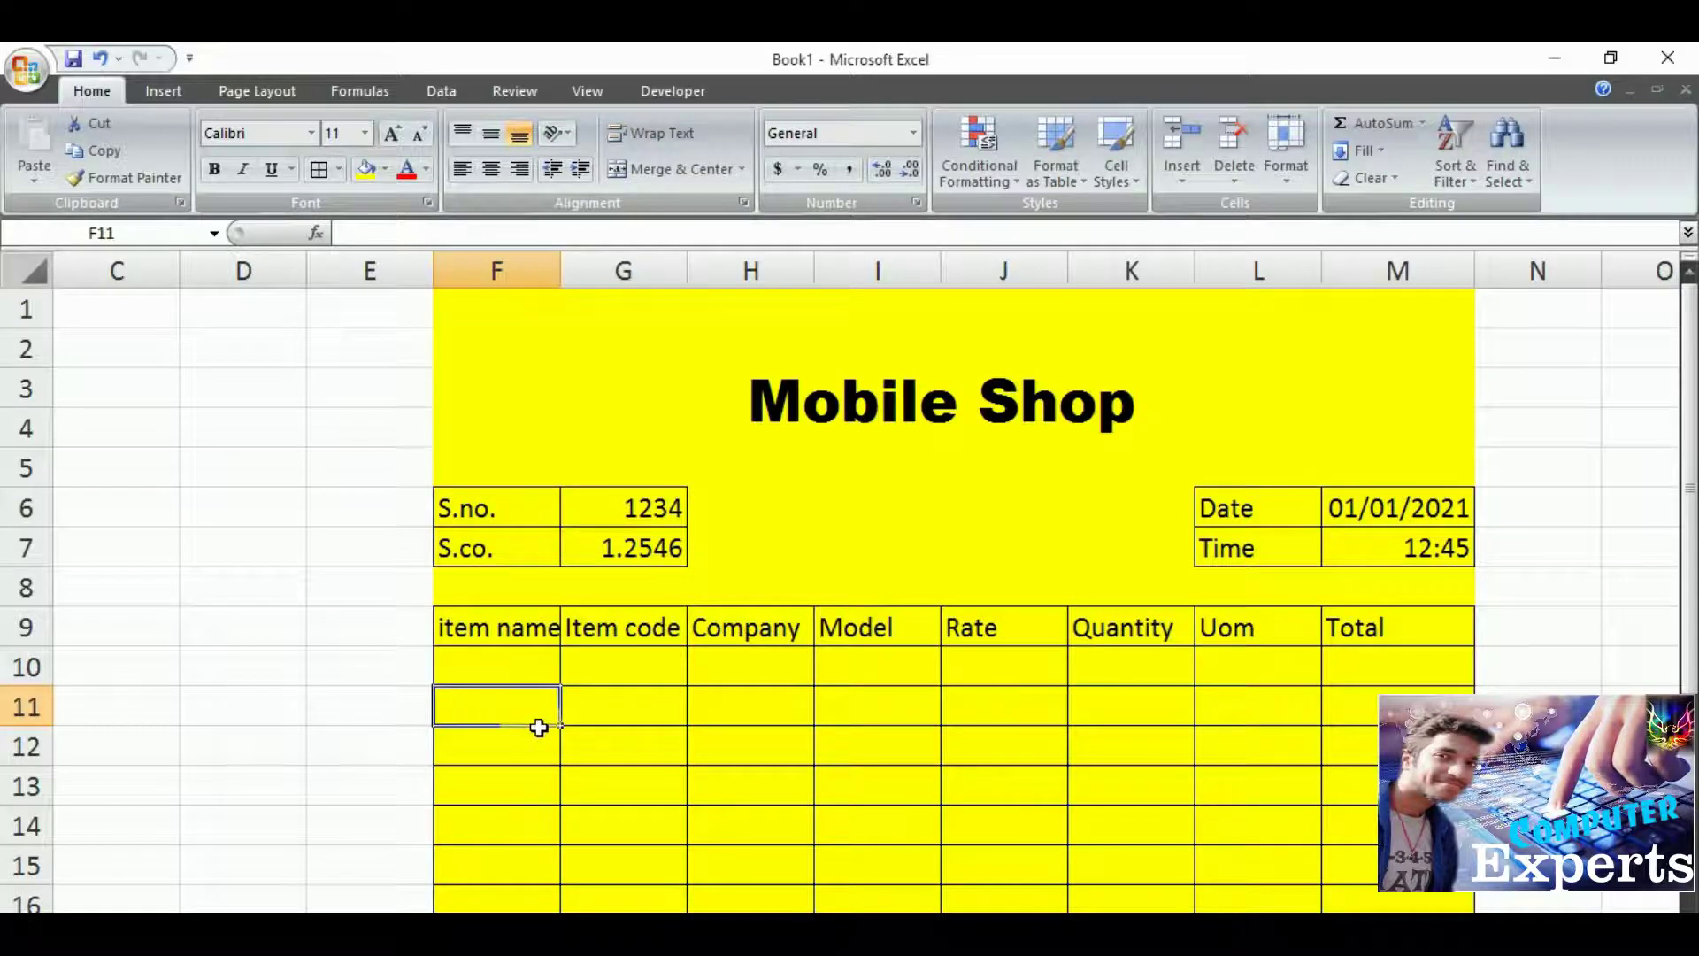
pyautogui.write('Mobi')
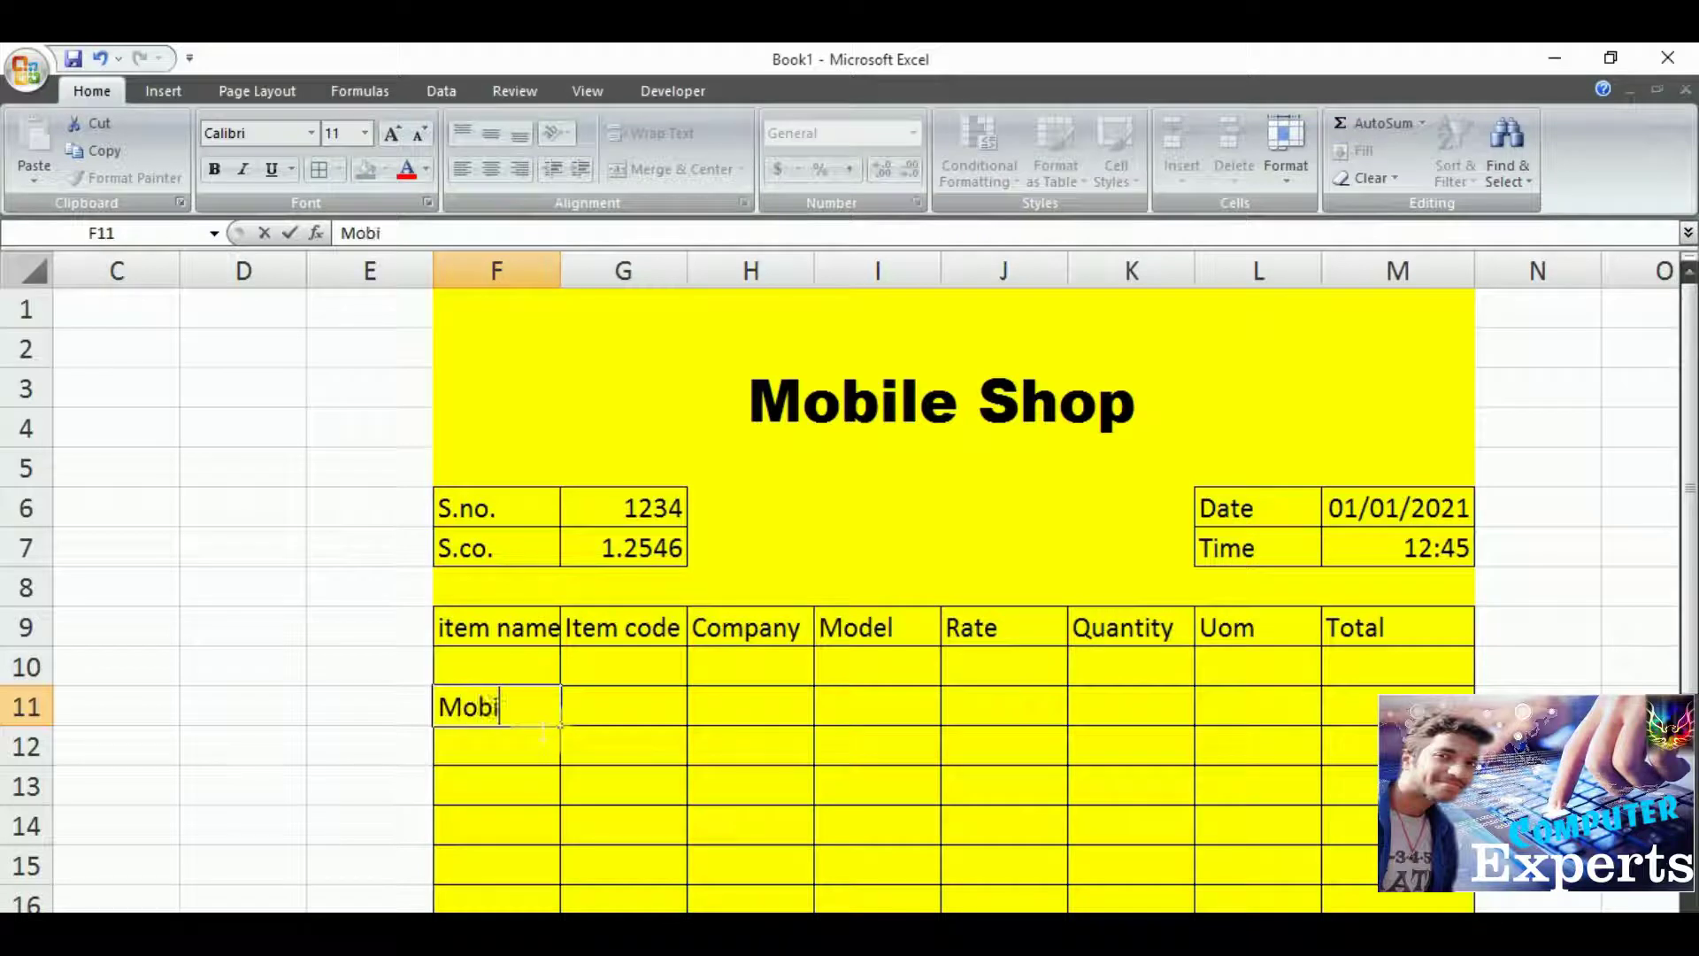
pyautogui.write('le')
pyautogui.press('Tab')
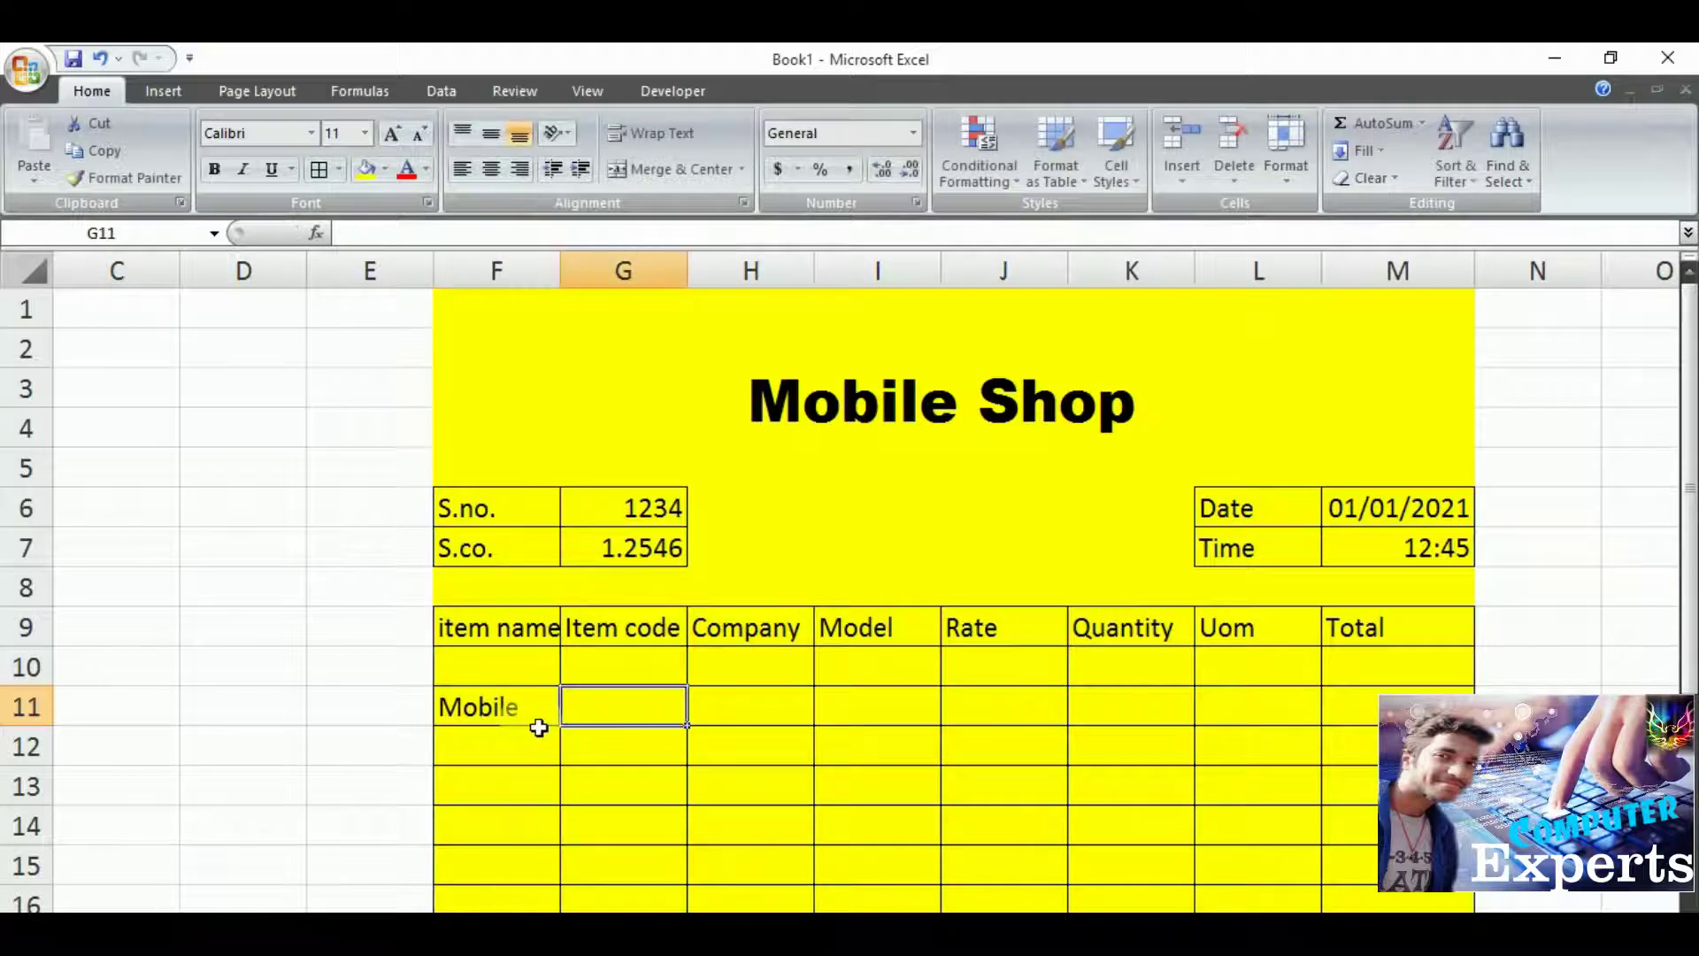
pyautogui.write('1')
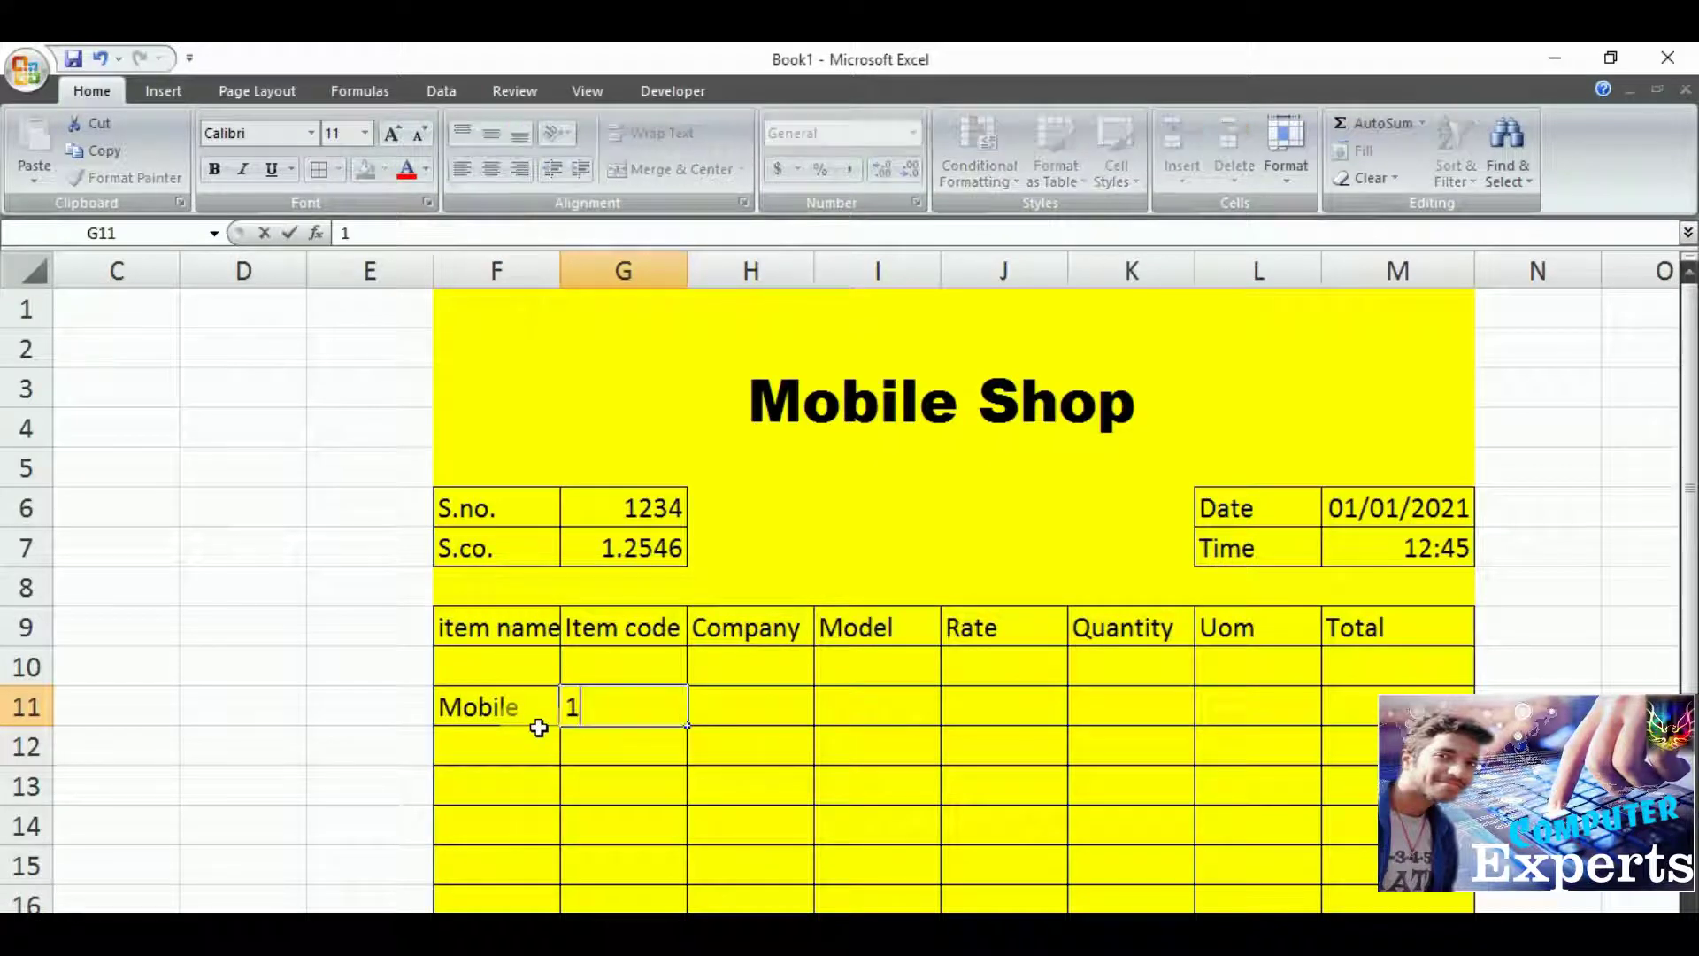
pyautogui.write('.2569874')
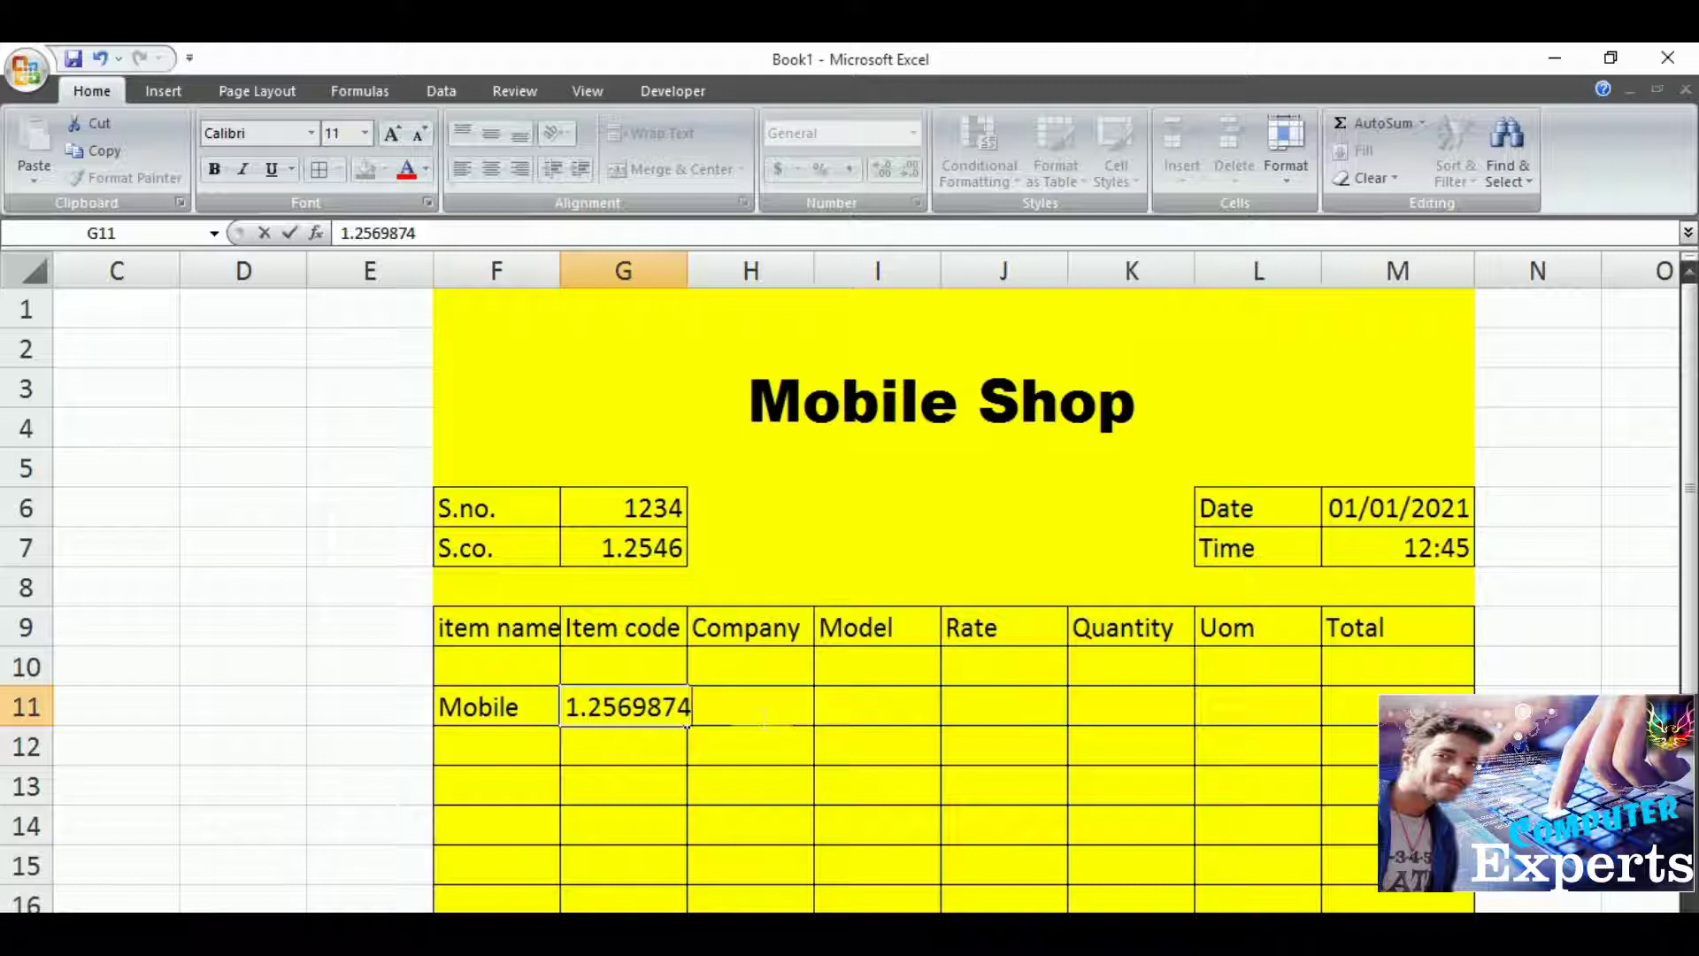
pyautogui.press('Tab')
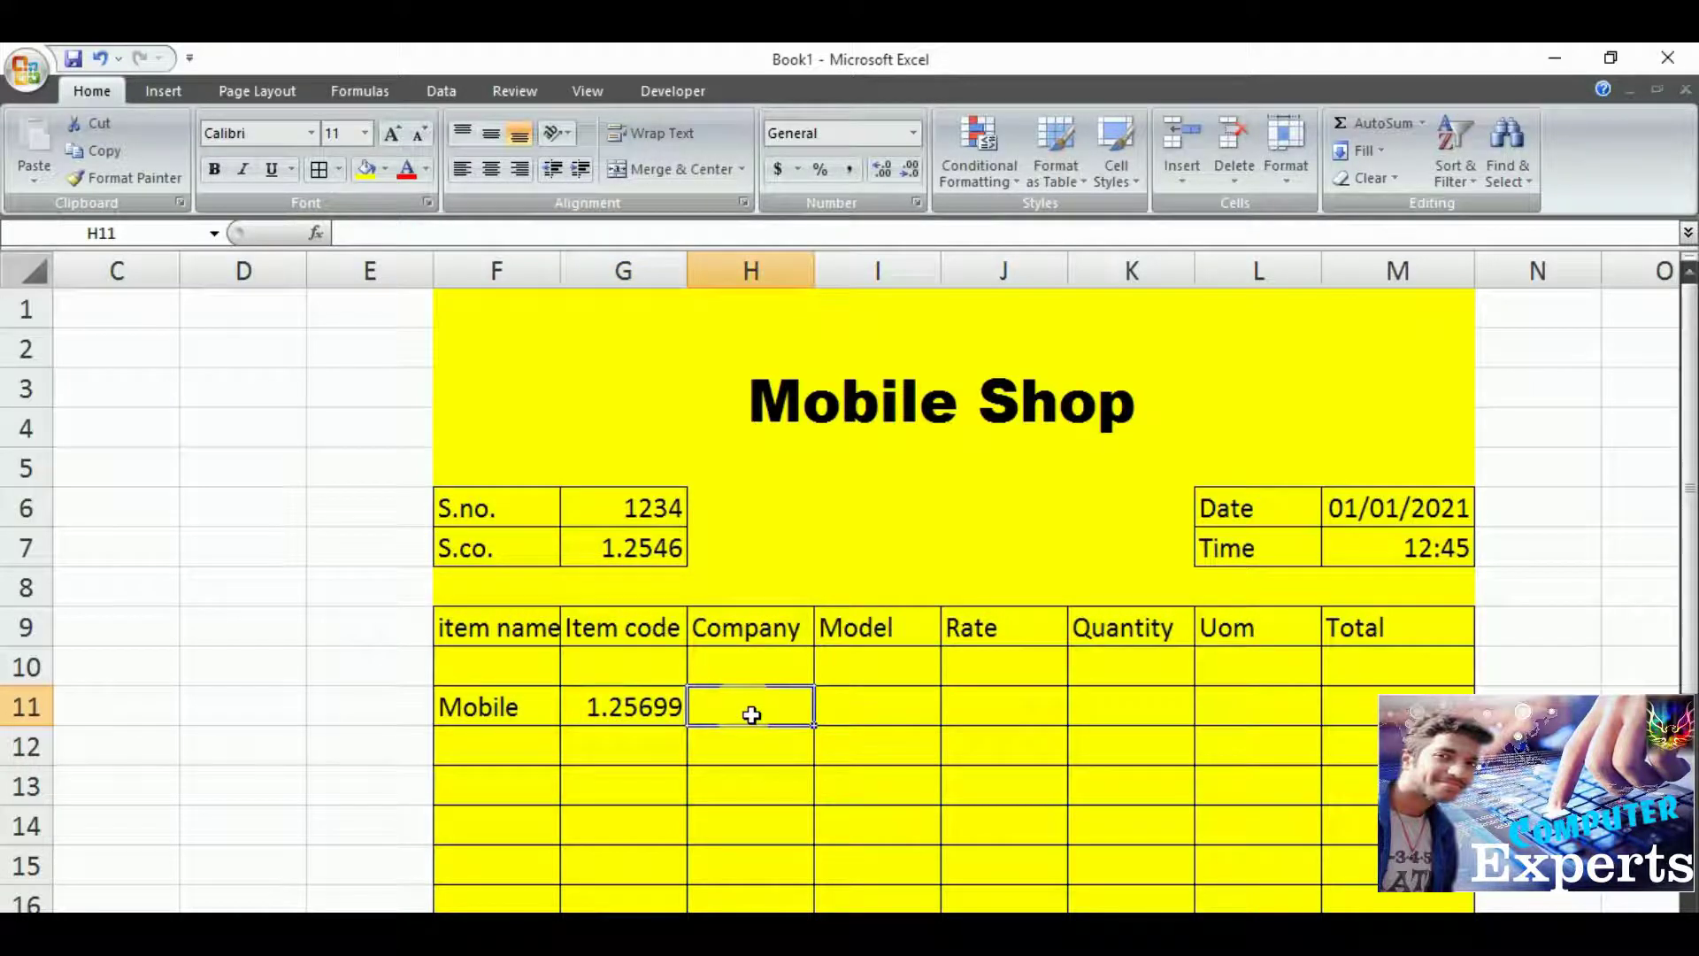
pyautogui.write('Re')
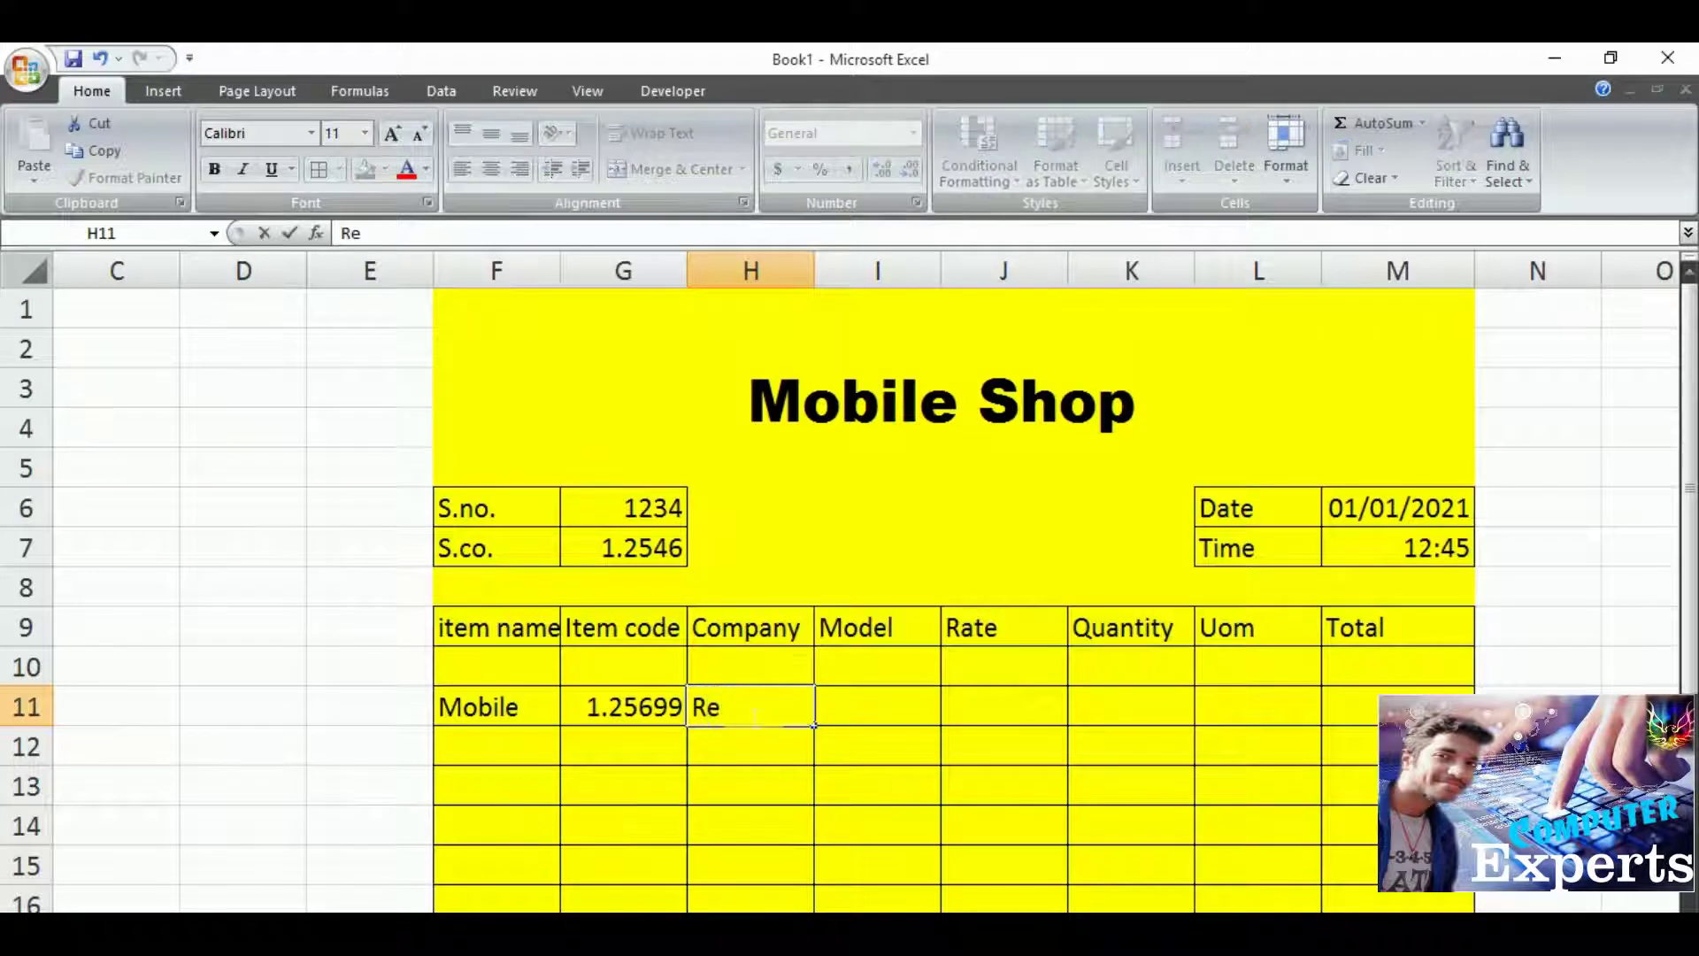
pyautogui.write('dmi')
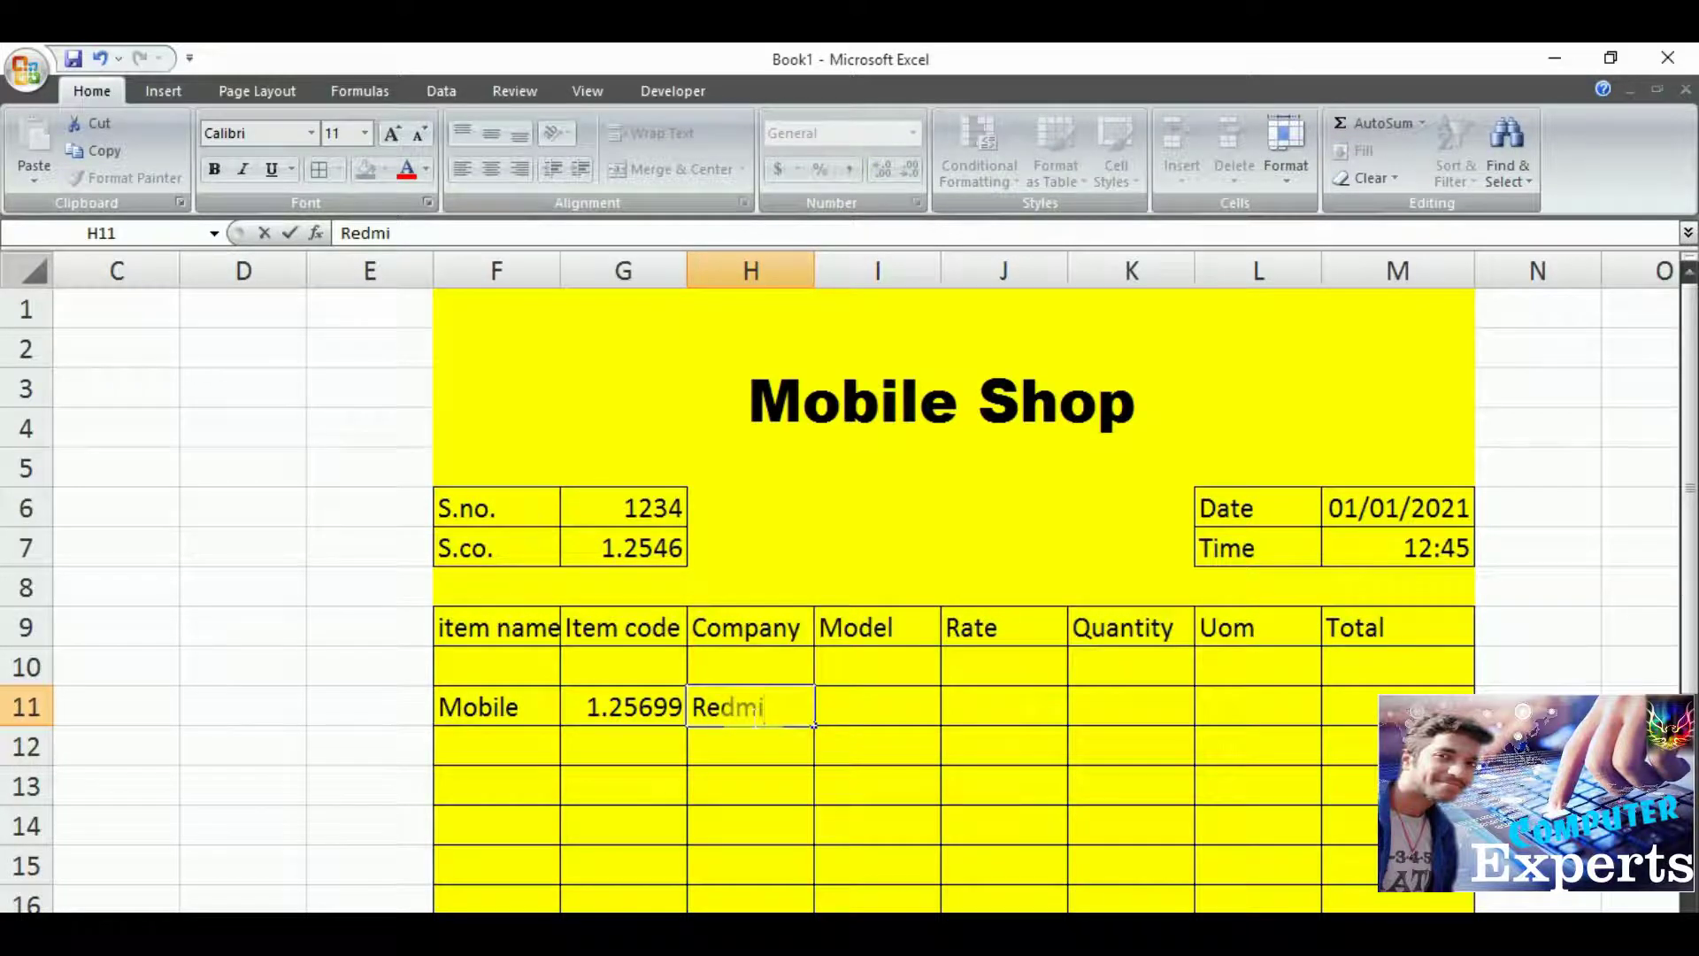
pyautogui.press('Tab')
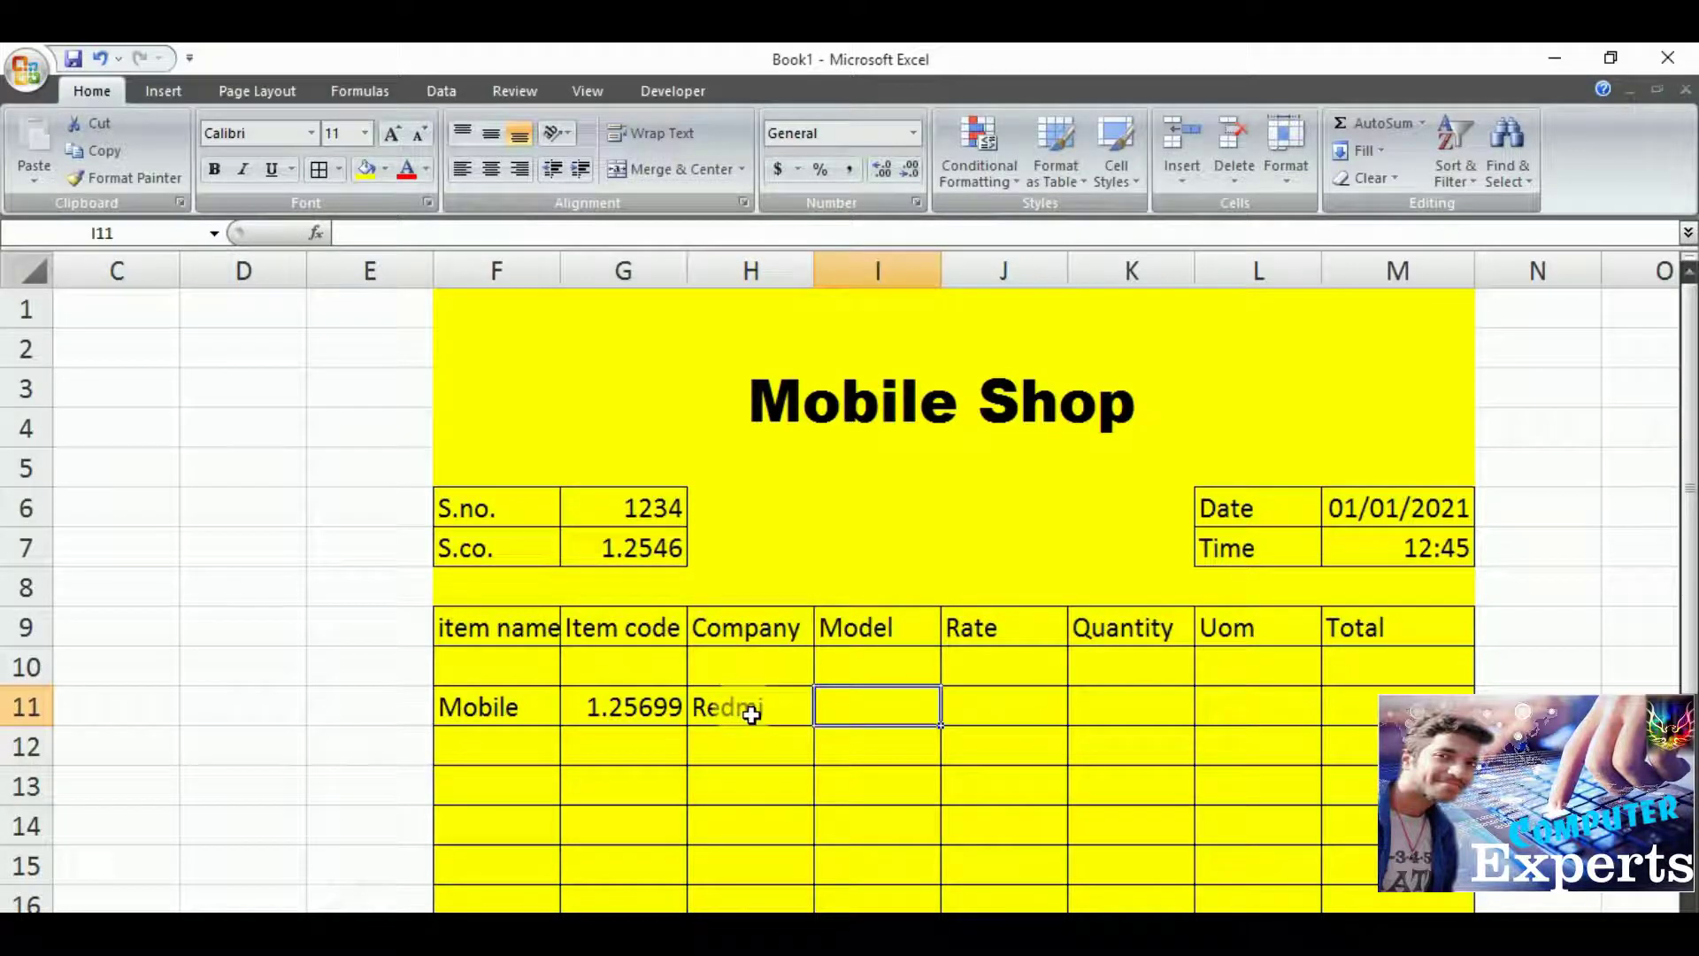
pyautogui.write('note ')
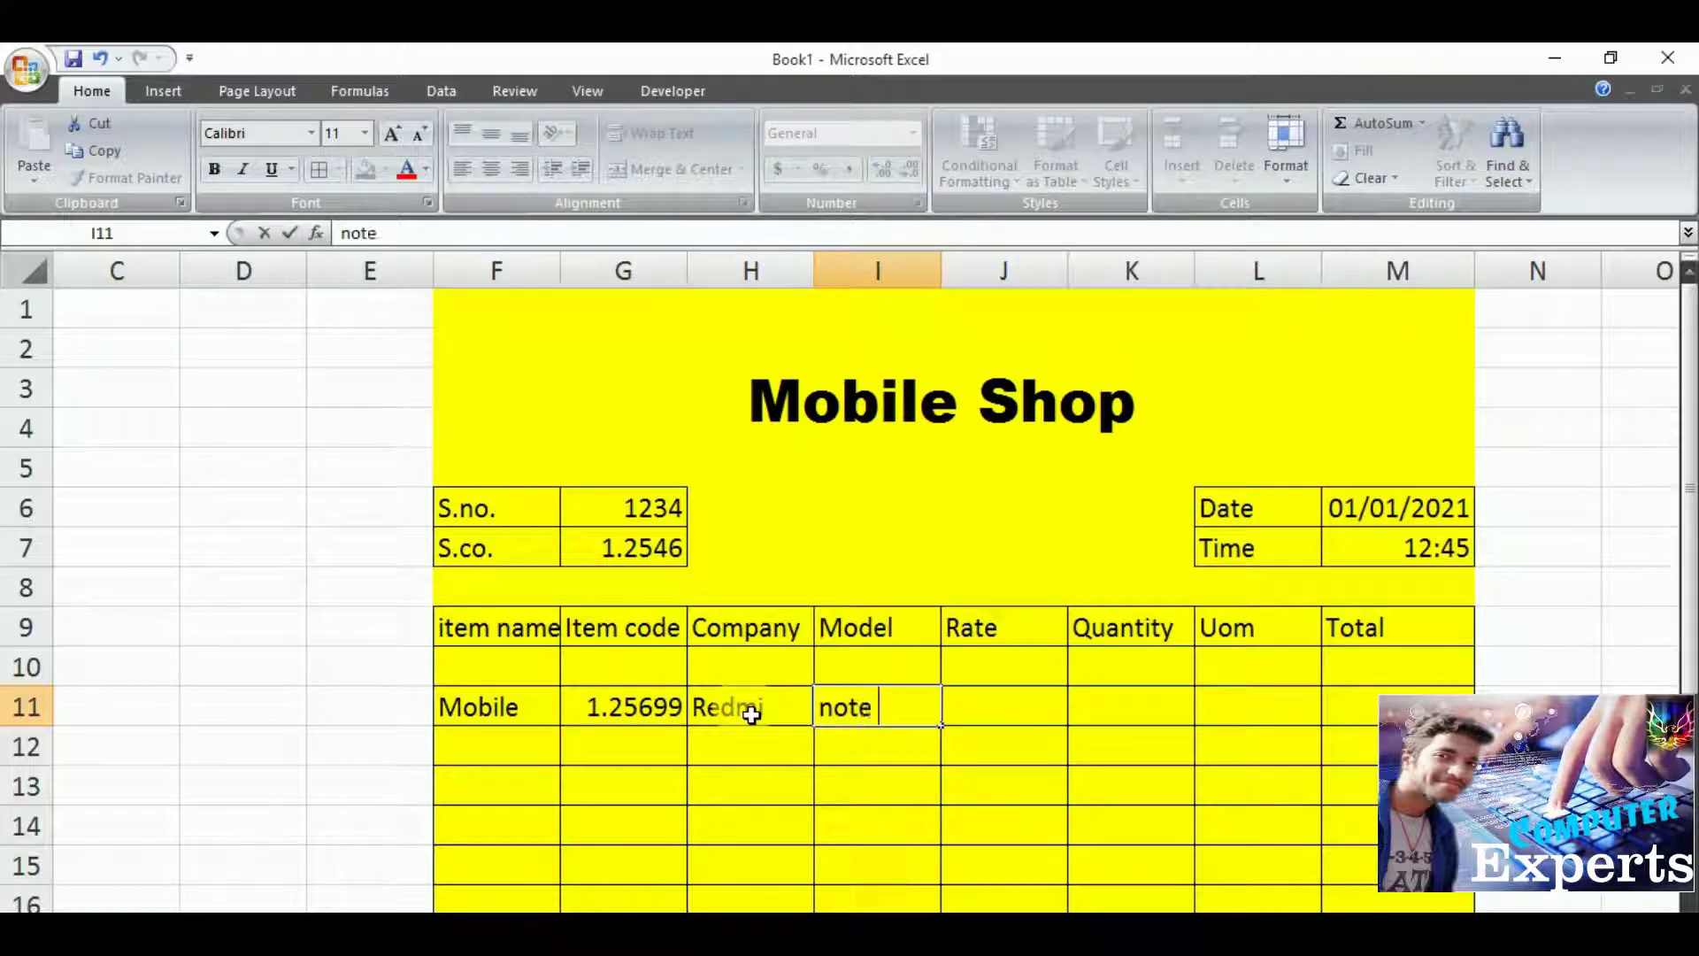
pyautogui.write('10')
pyautogui.press('Tab')
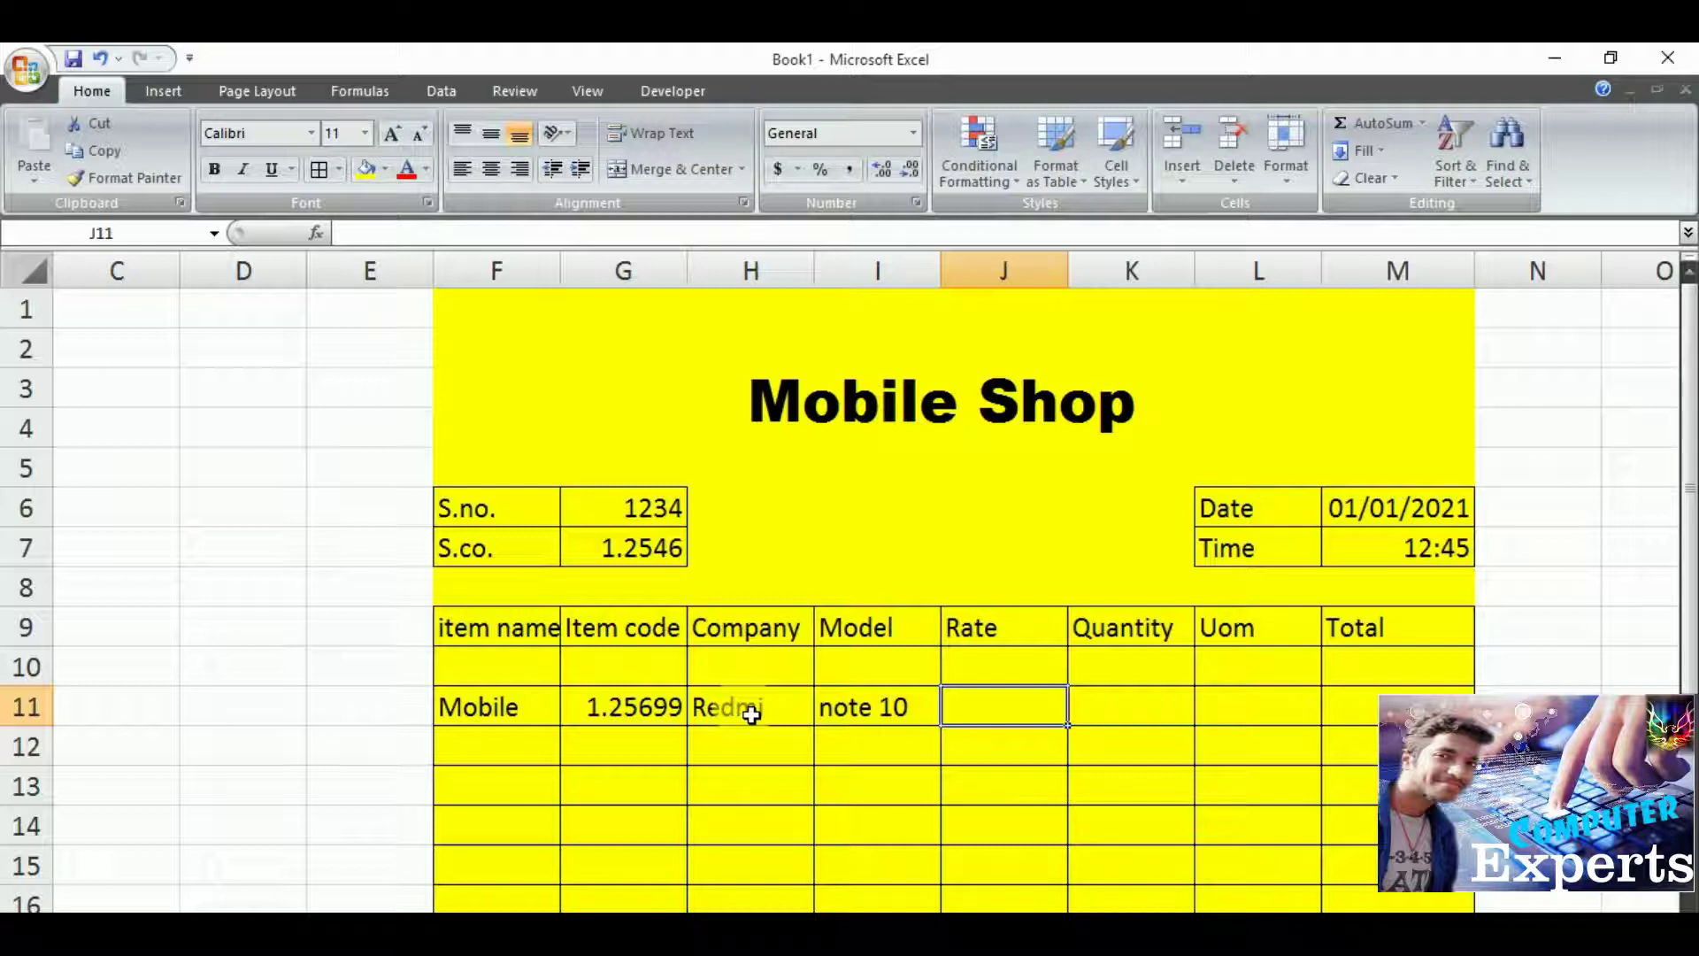
# Add rate 11000, quantity 5 and unit pc for the Mobile item.
pyautogui.write('11')
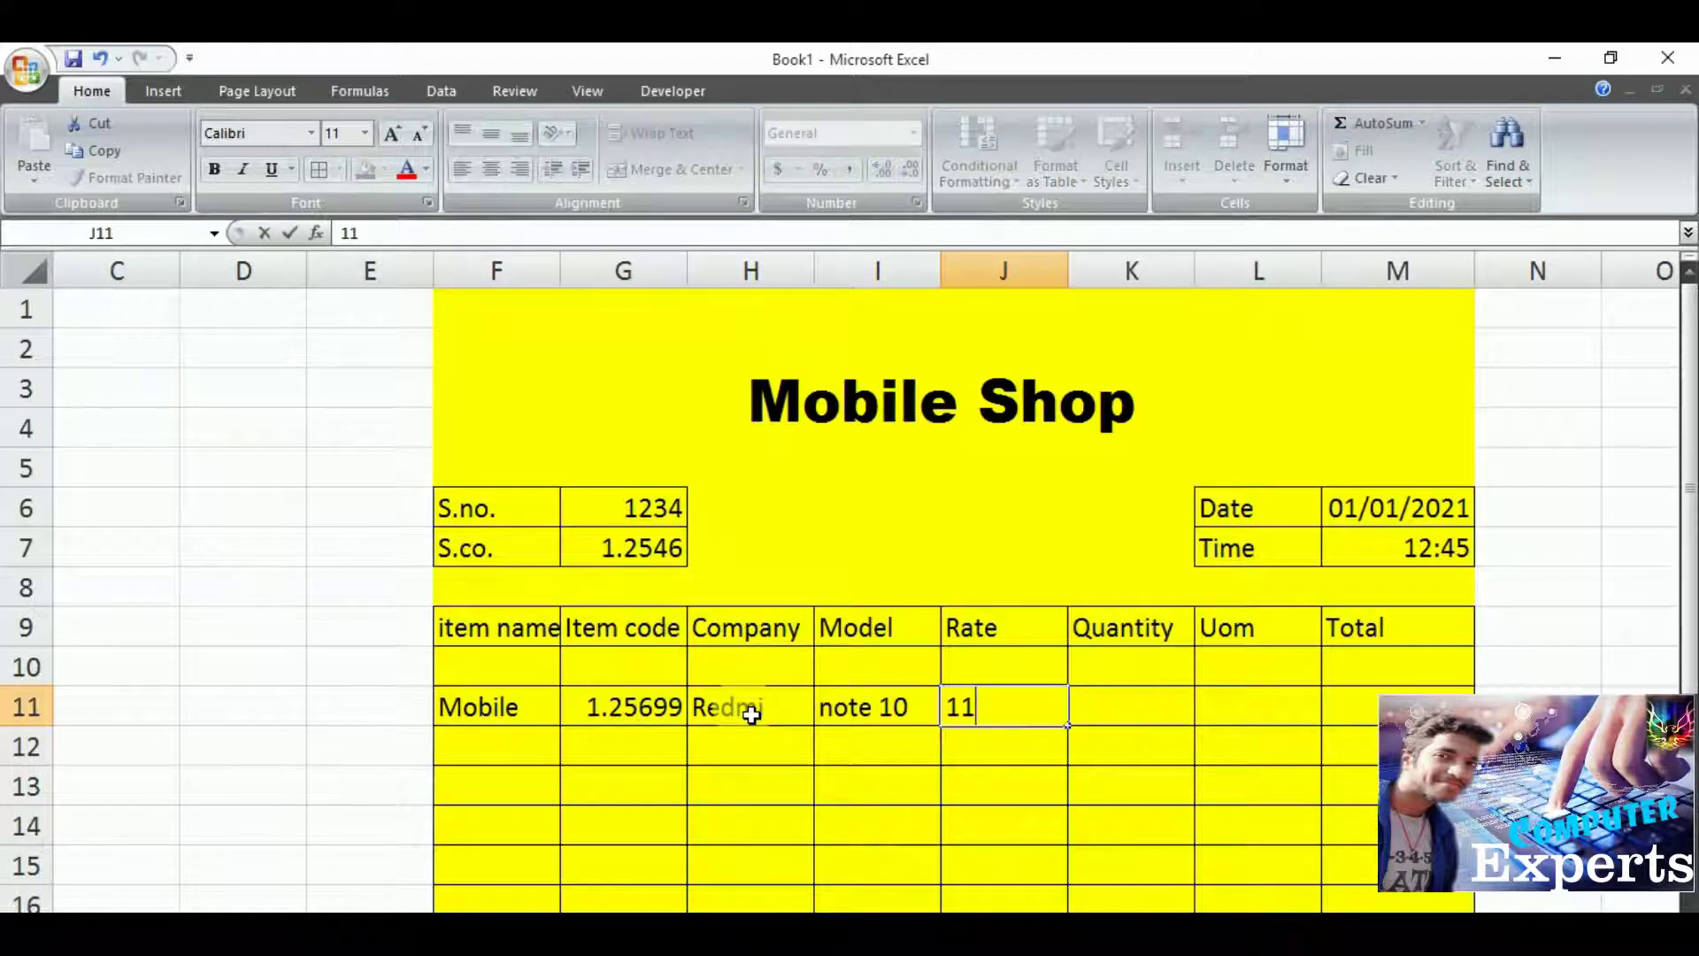
pyautogui.write('000')
pyautogui.press('Tab')
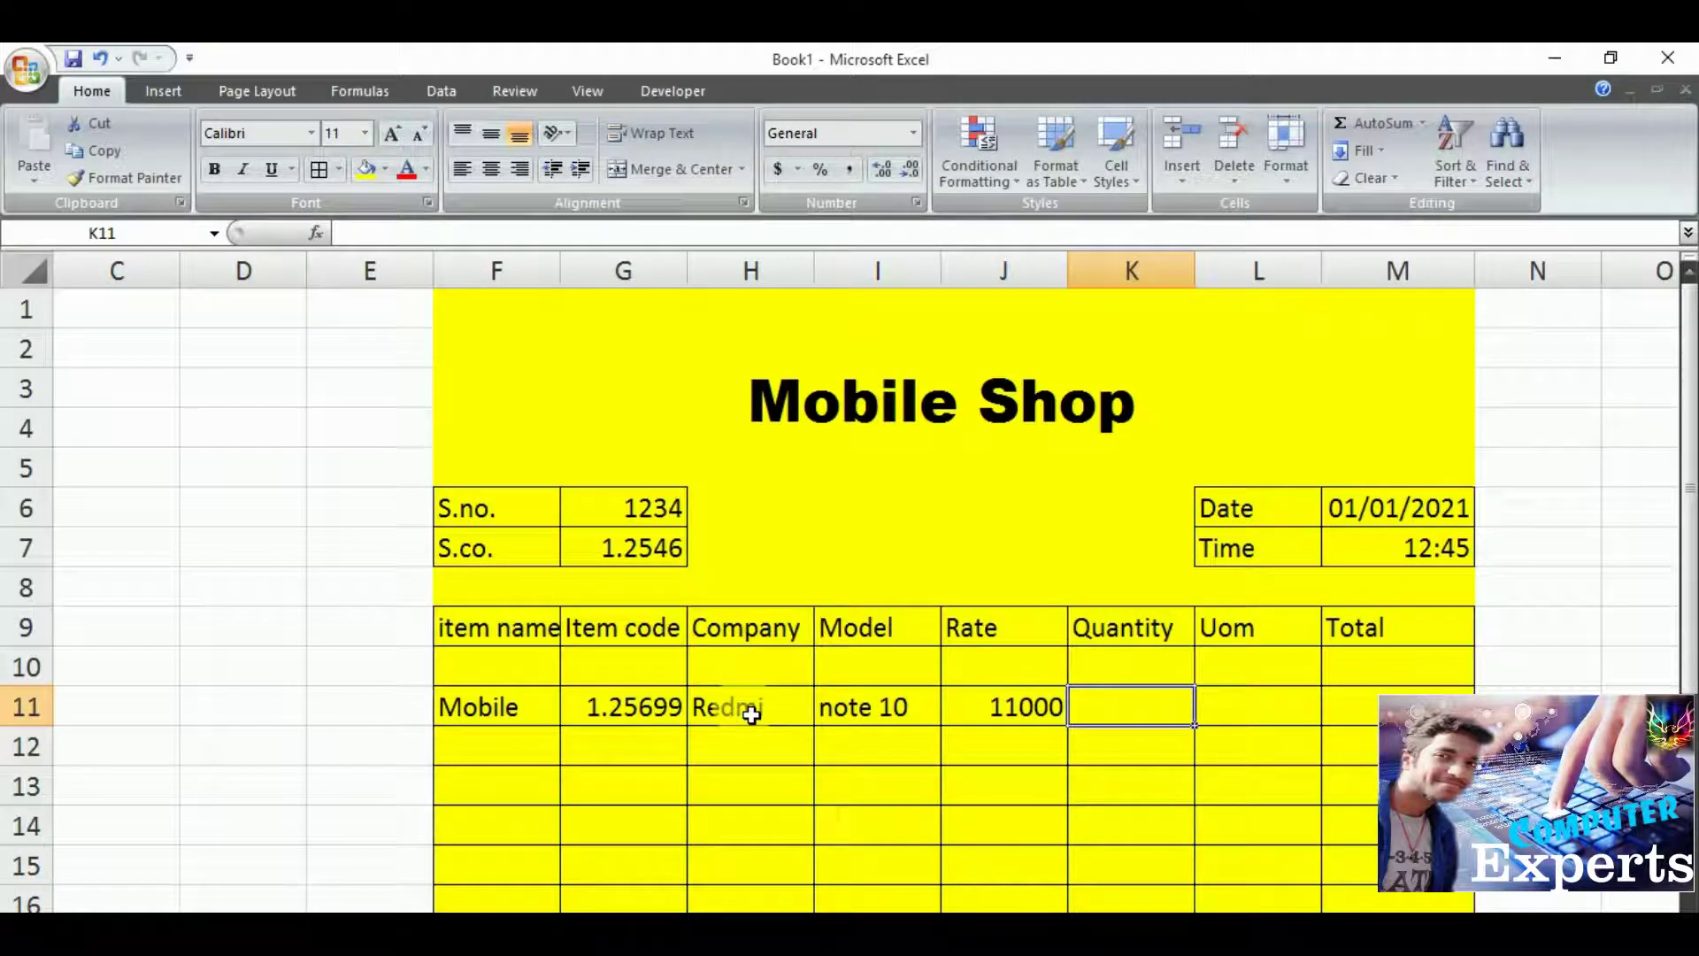
pyautogui.write('5')
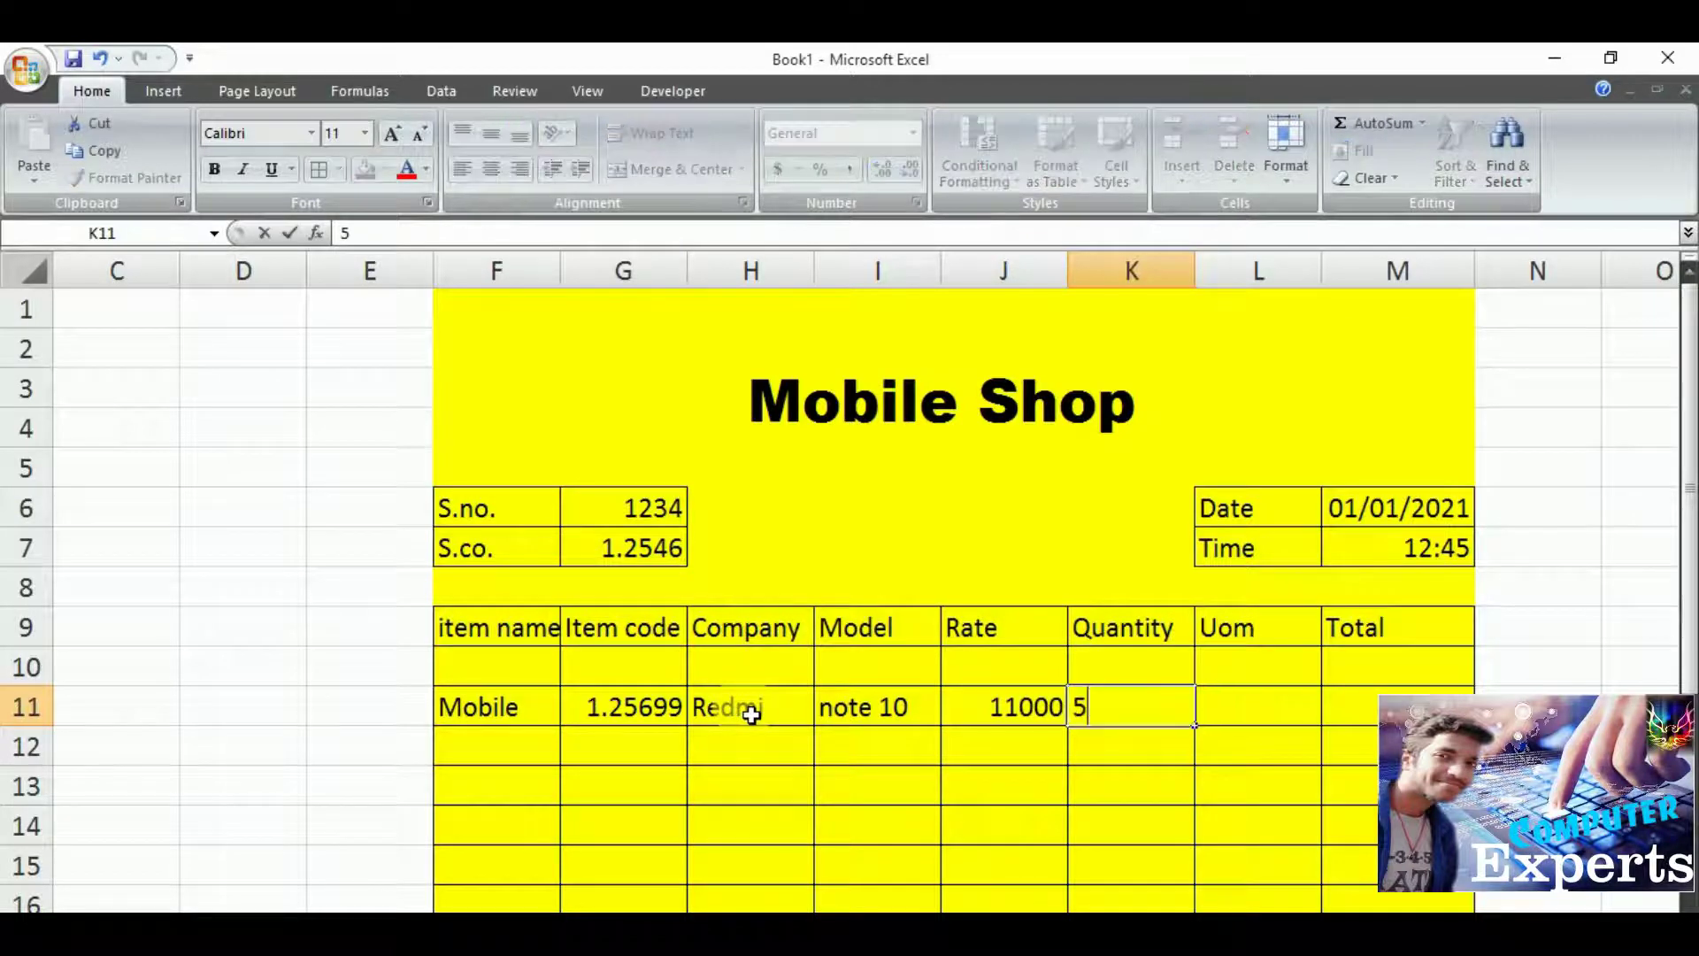
pyautogui.press('Tab')
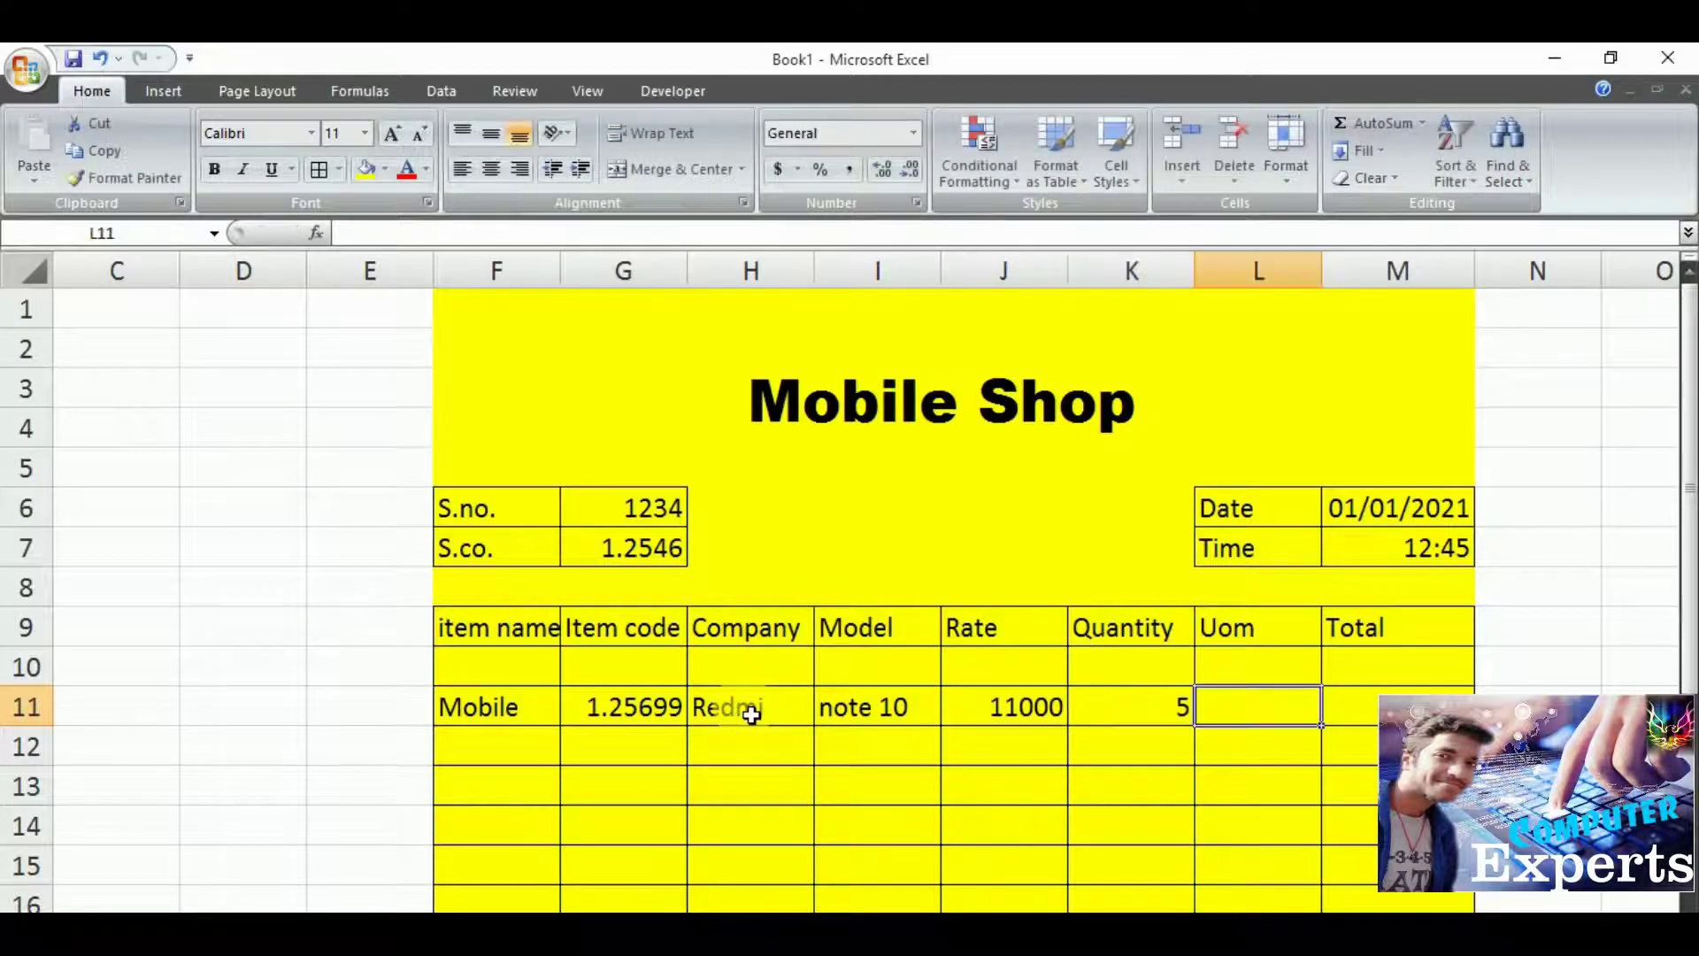
pyautogui.write('p')
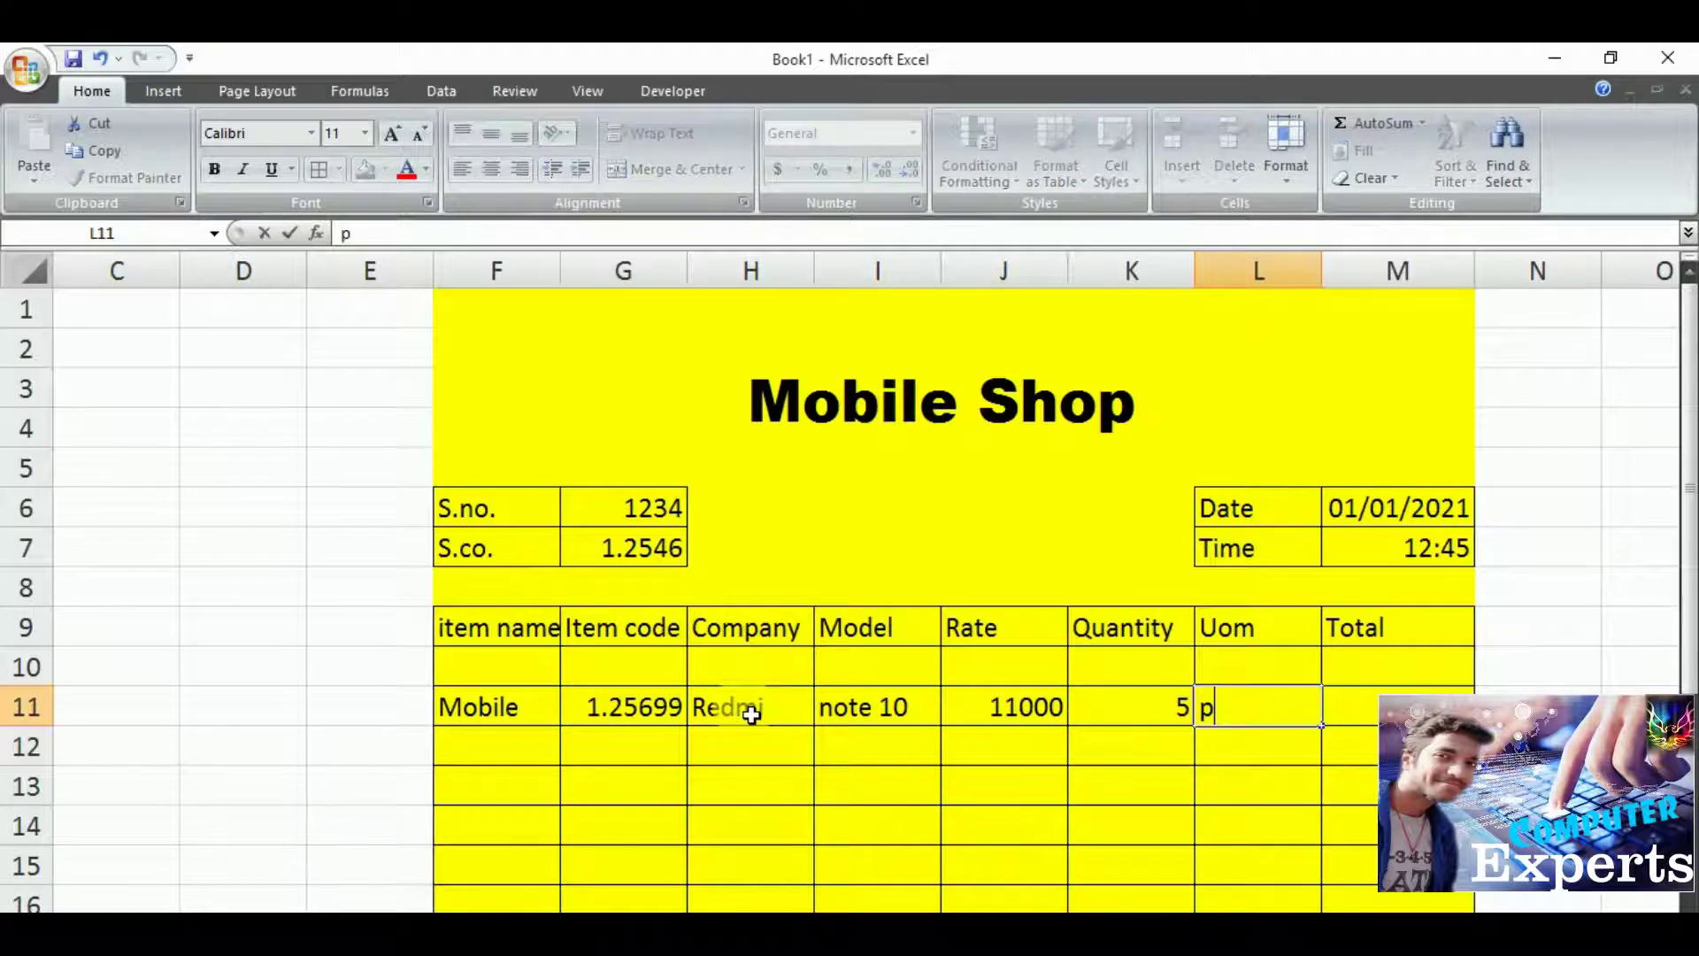
pyautogui.write('c')
pyautogui.press('Tab')
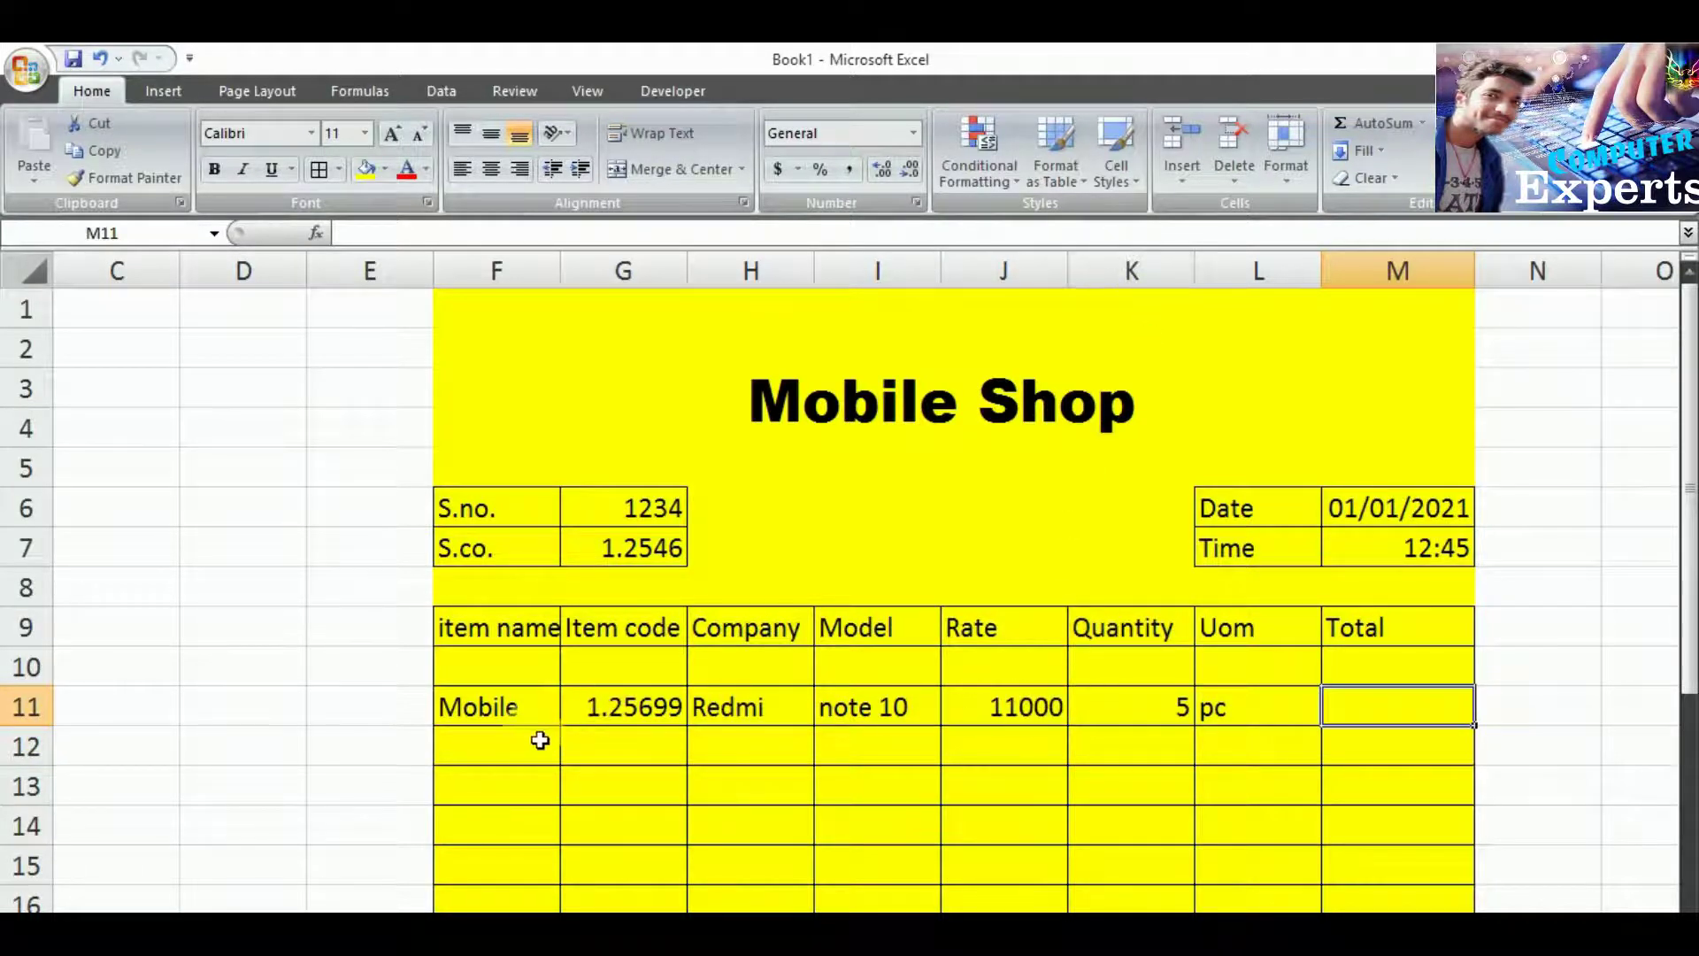
# Enter =J11*K11 in M11 so the first item's total reads 55000.
pyautogui.doubleClick(1434, 717)
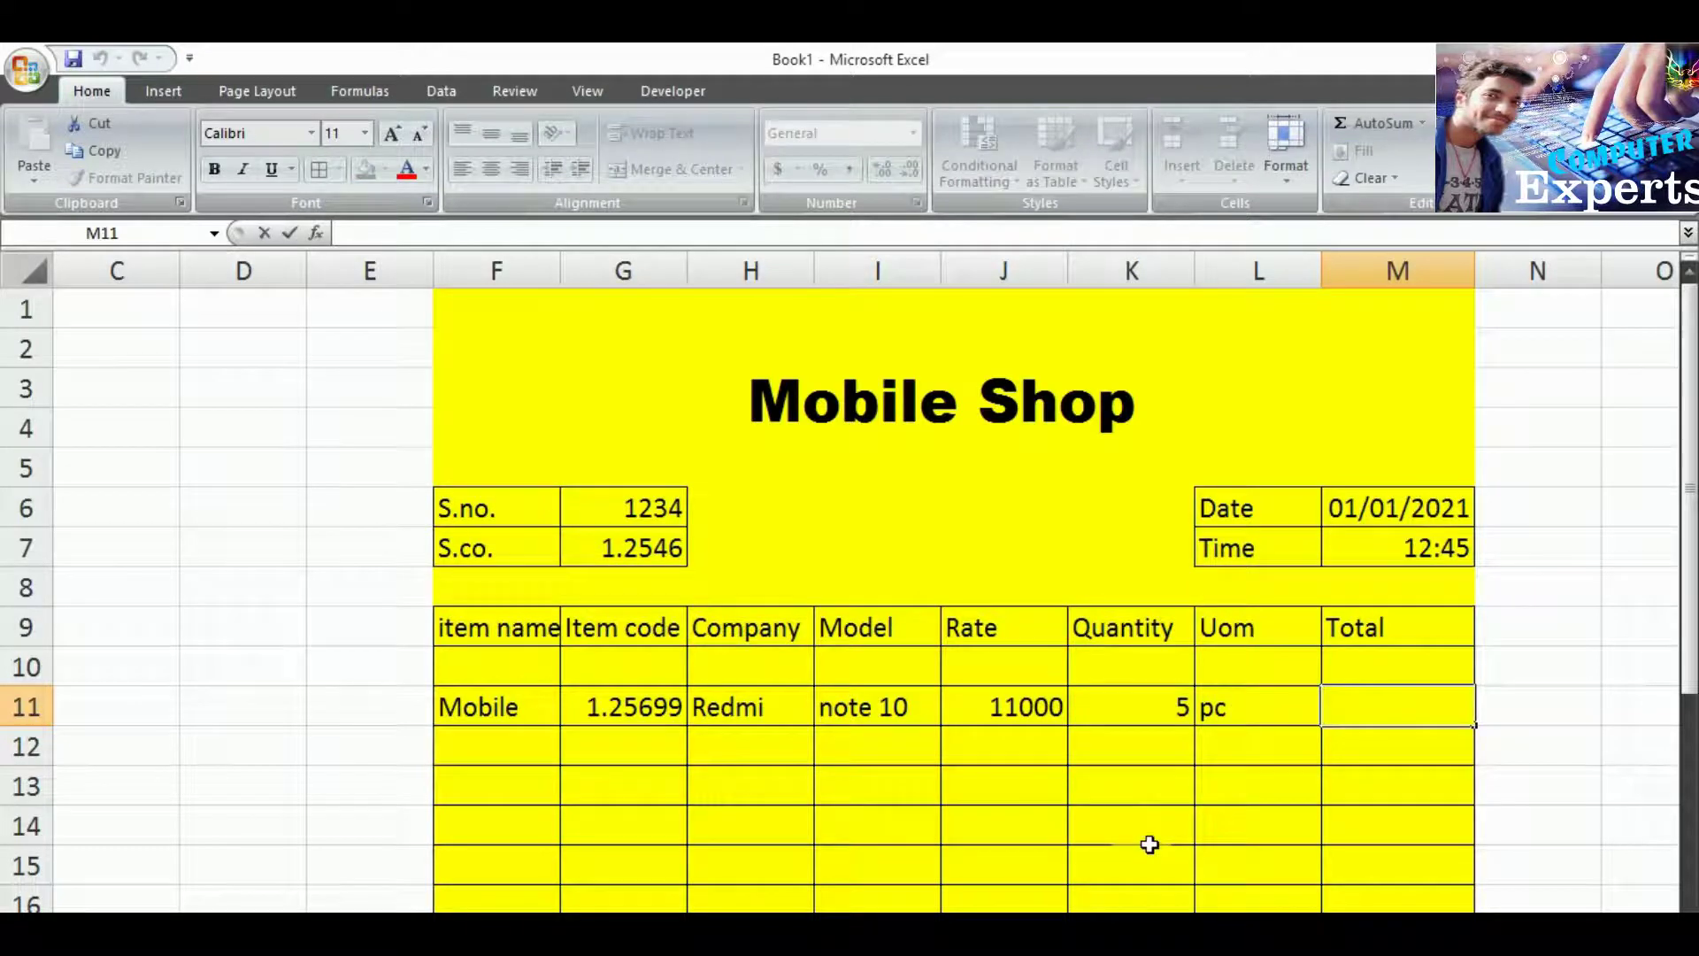
pyautogui.write('=j')
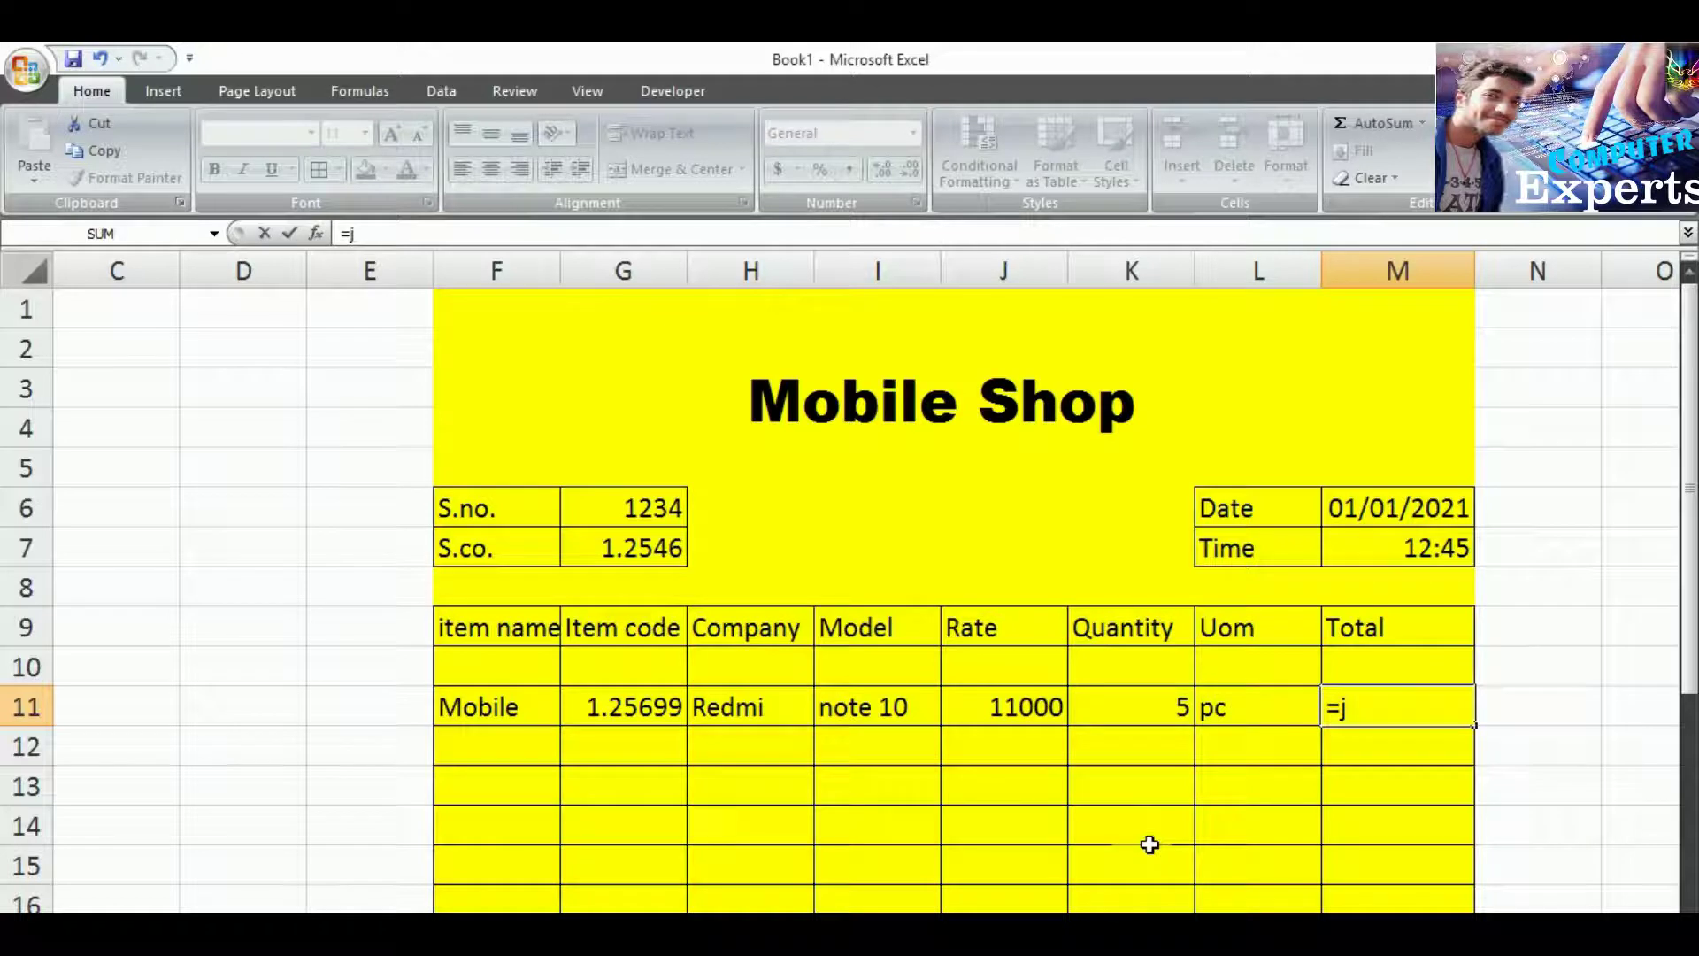
pyautogui.write('1')
pyautogui.write('1*')
pyautogui.write('k11')
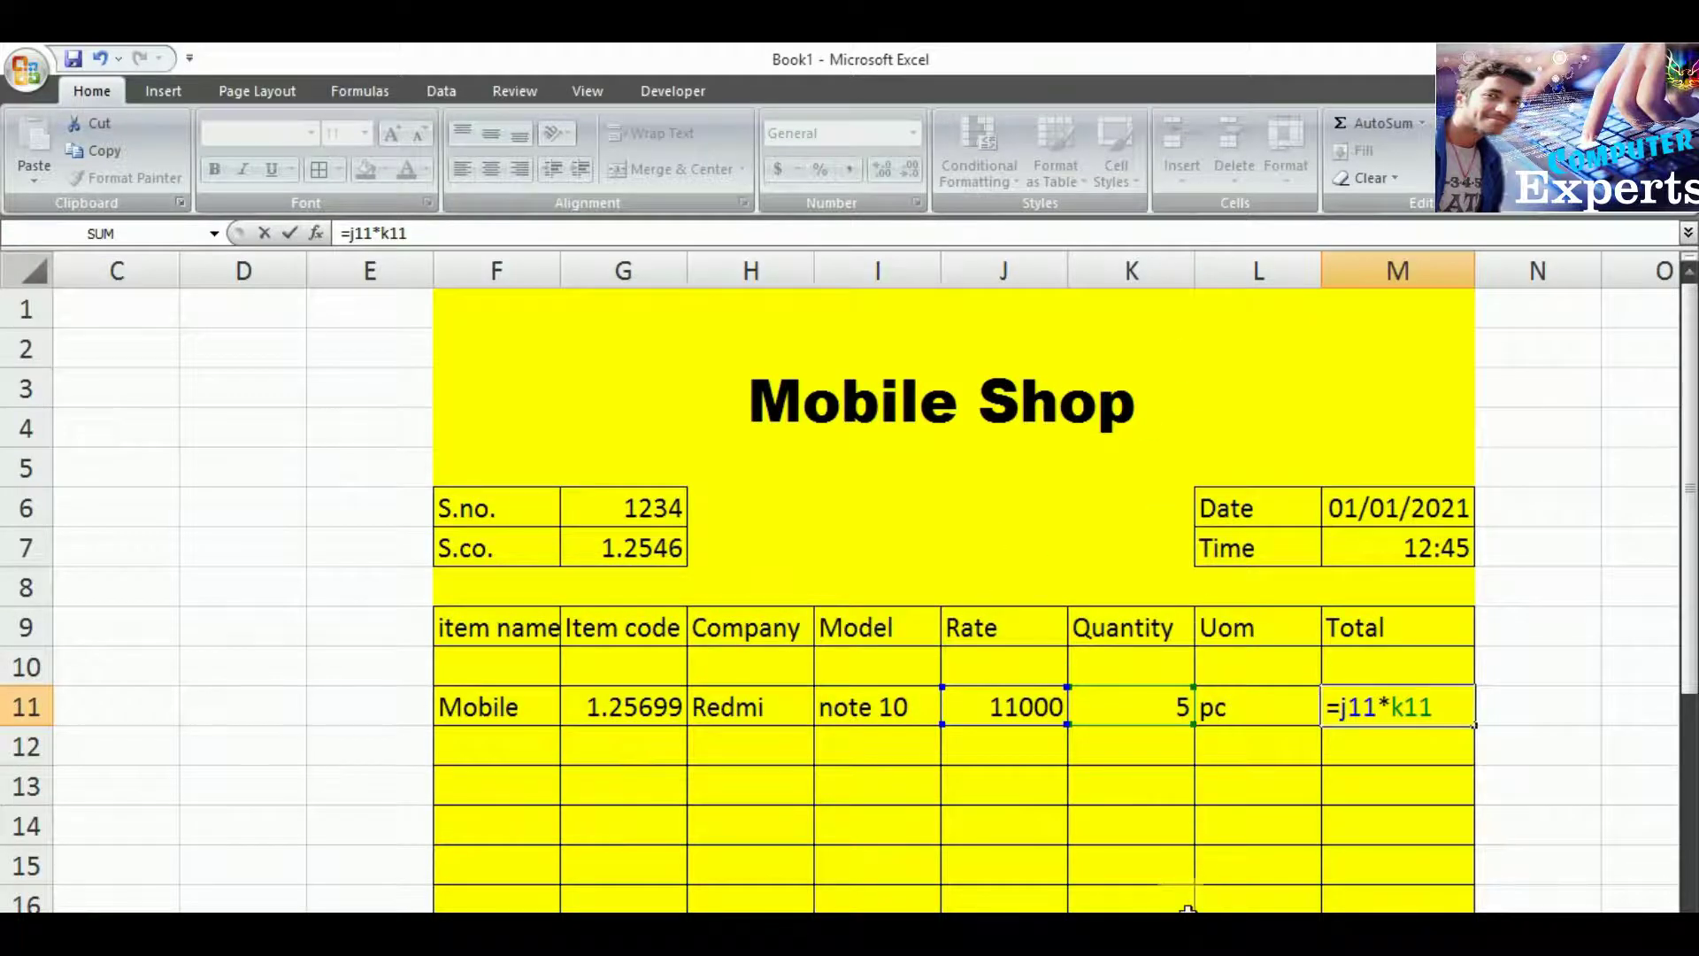
pyautogui.press('Return')
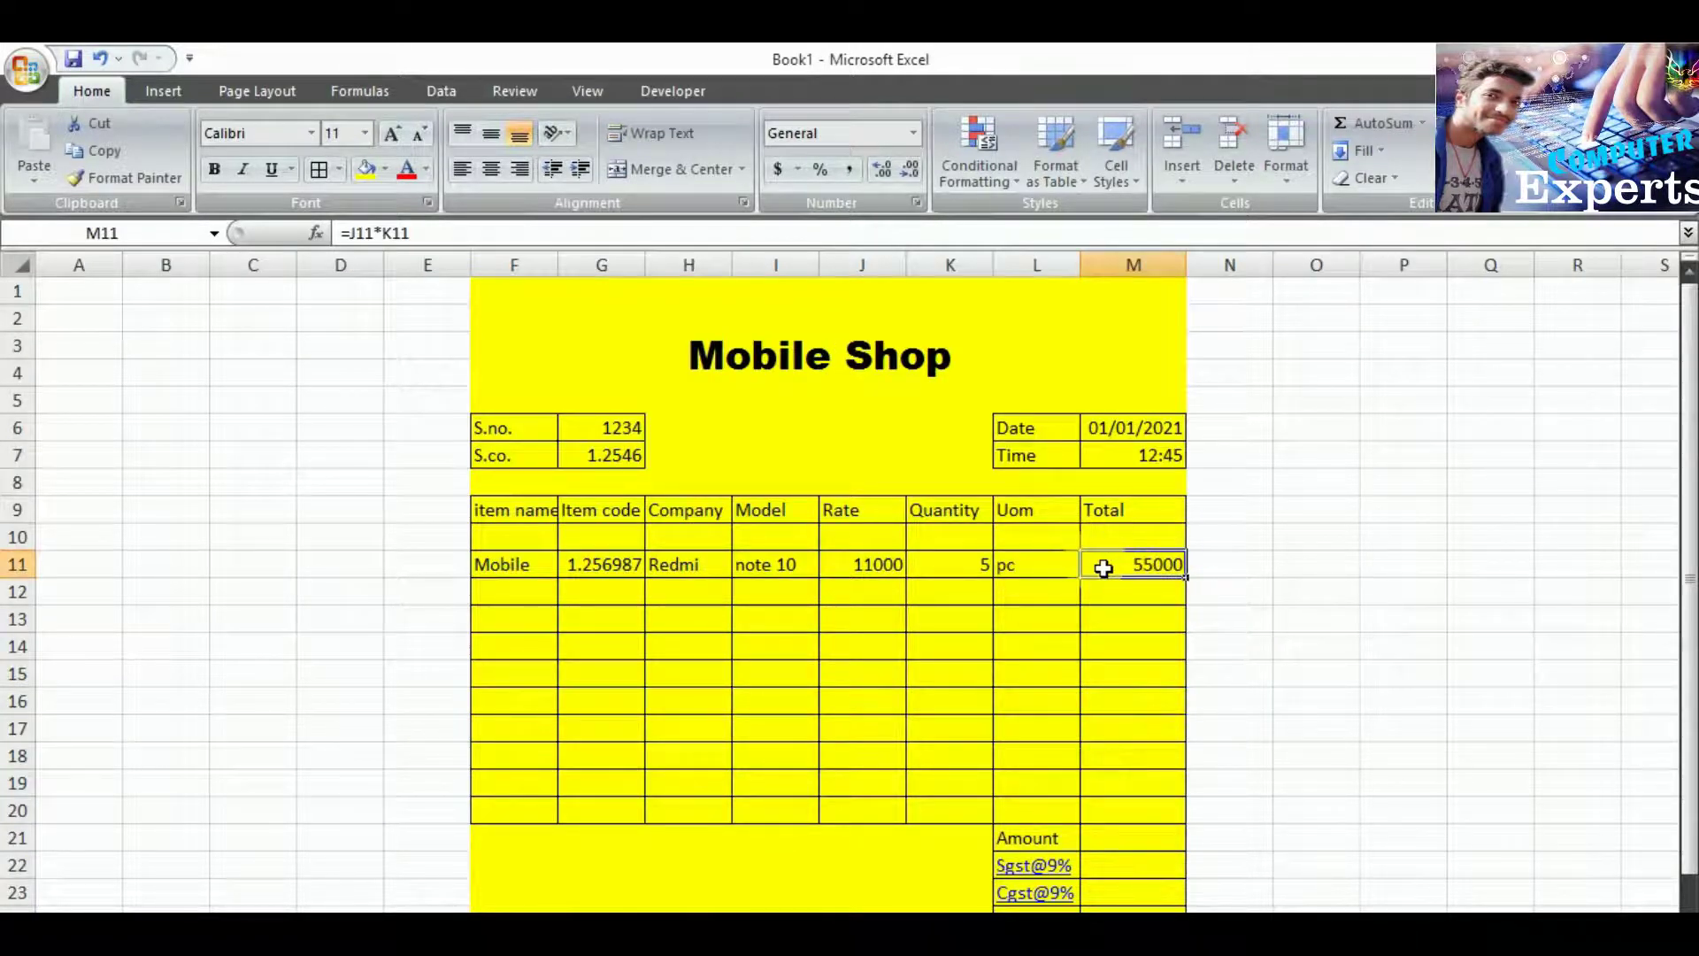
# AutoSum the Total column M11:M20 into the Amount cell M21, giving 55000.
pyautogui.moveTo(1106, 567); pyautogui.dragTo(1138, 841)
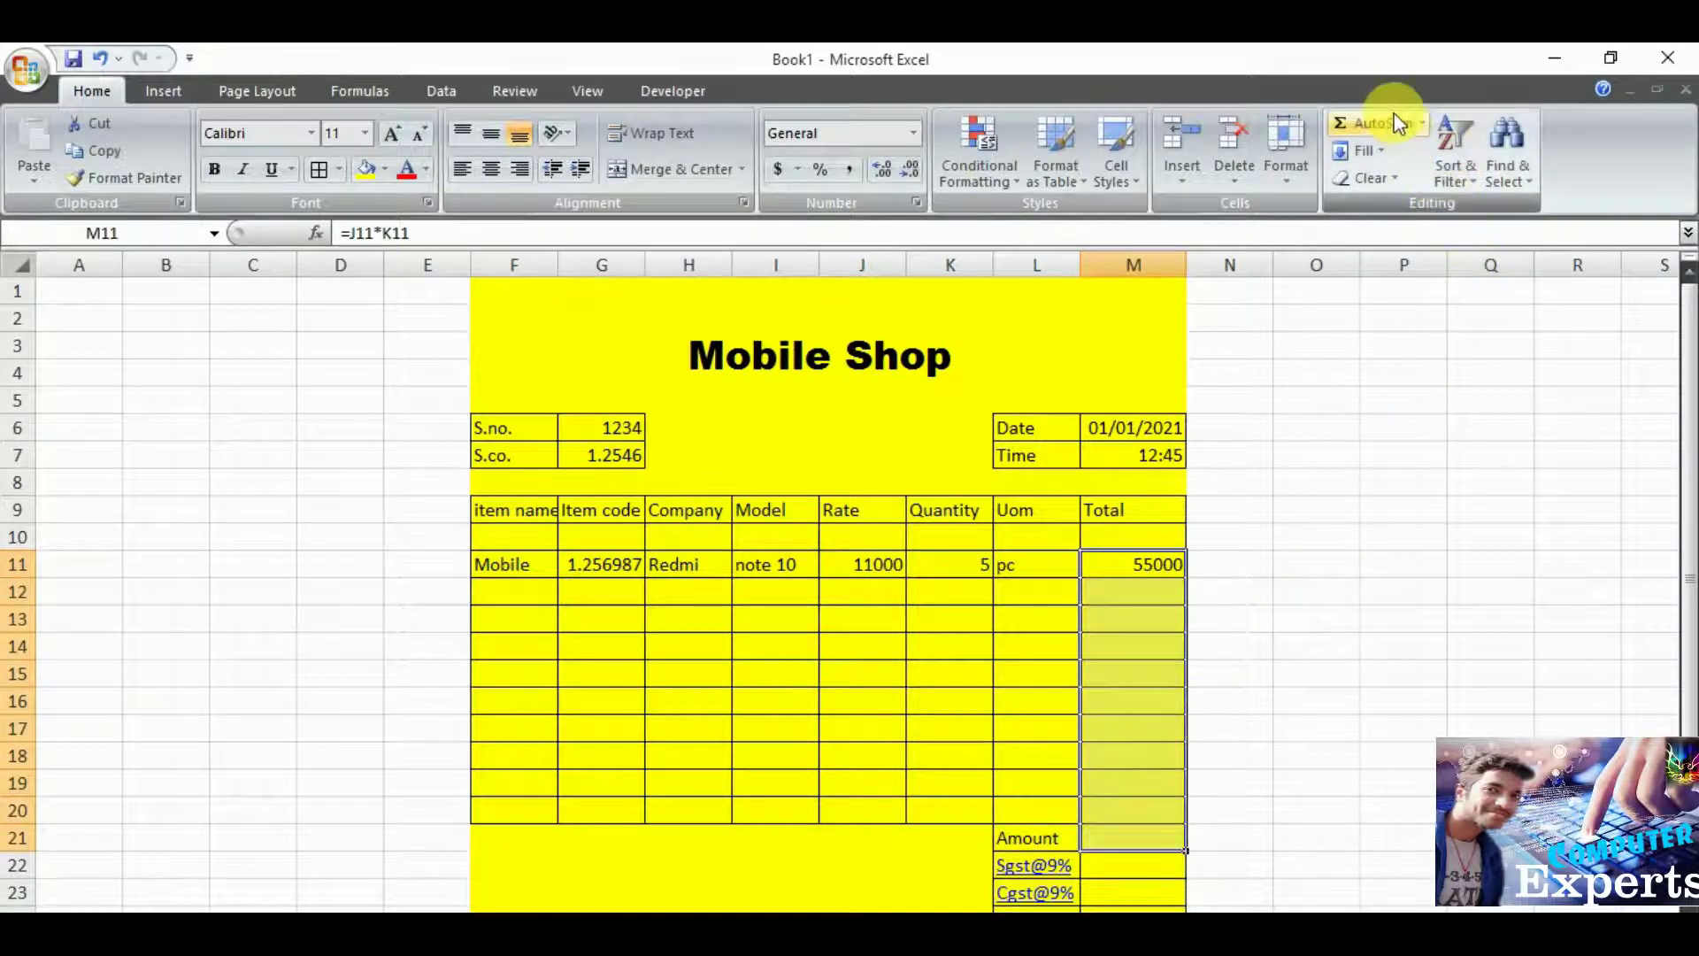
pyautogui.click(1422, 125)
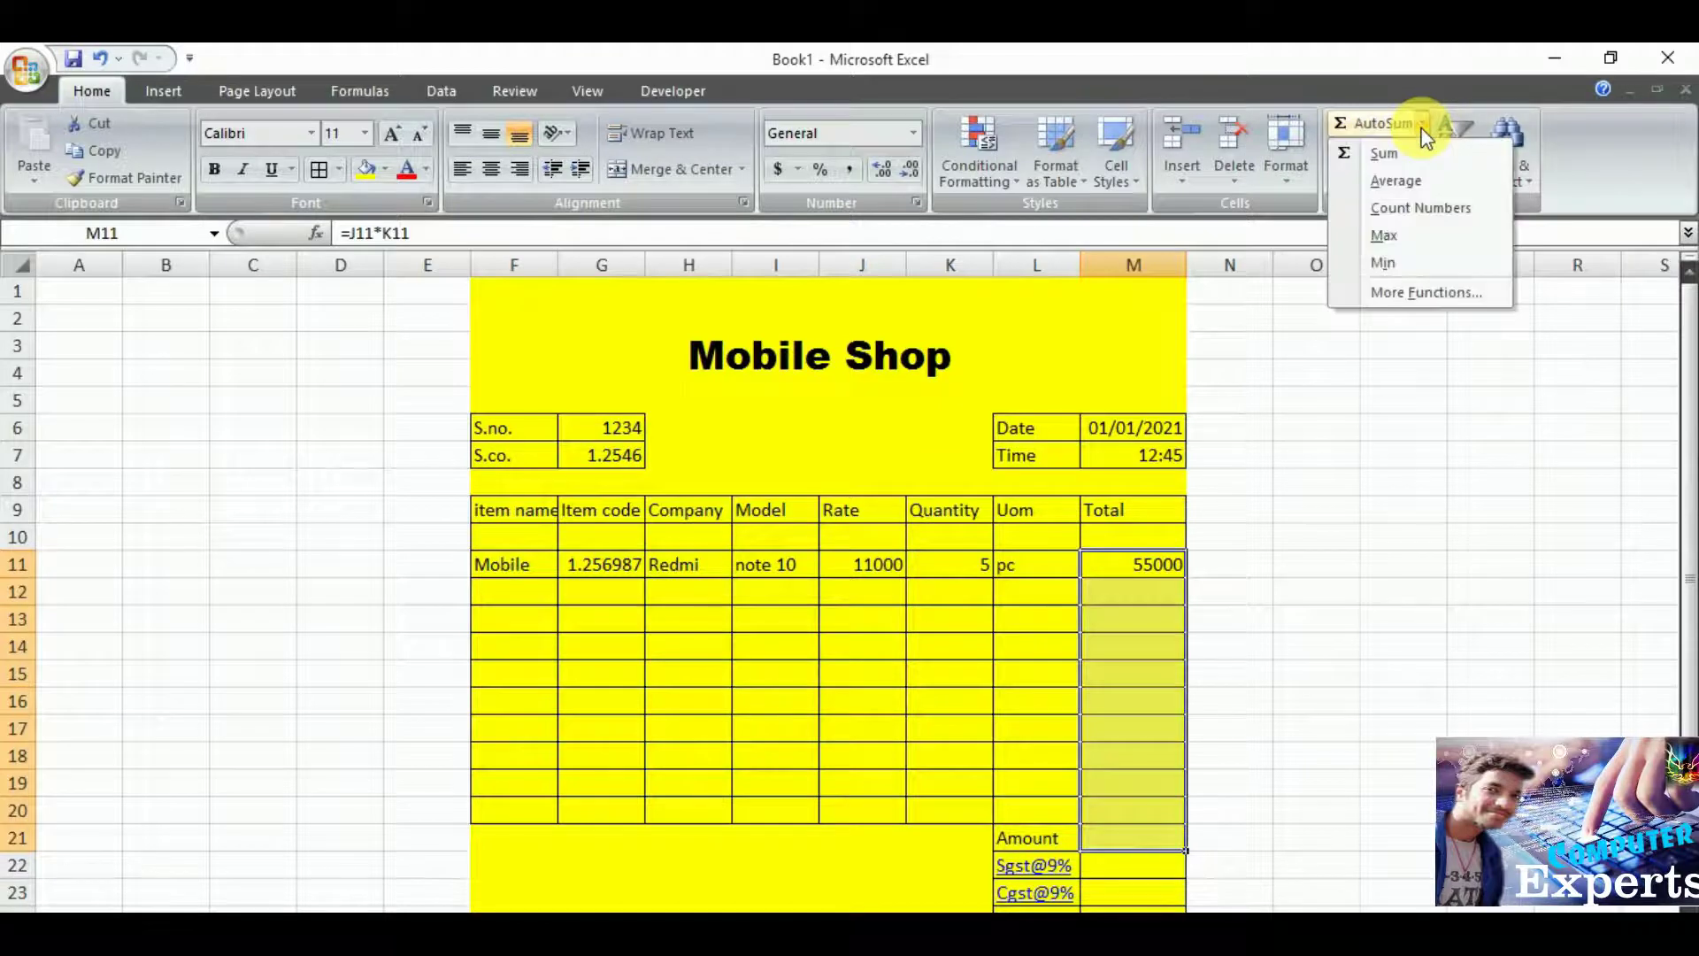
pyautogui.click(1381, 159)
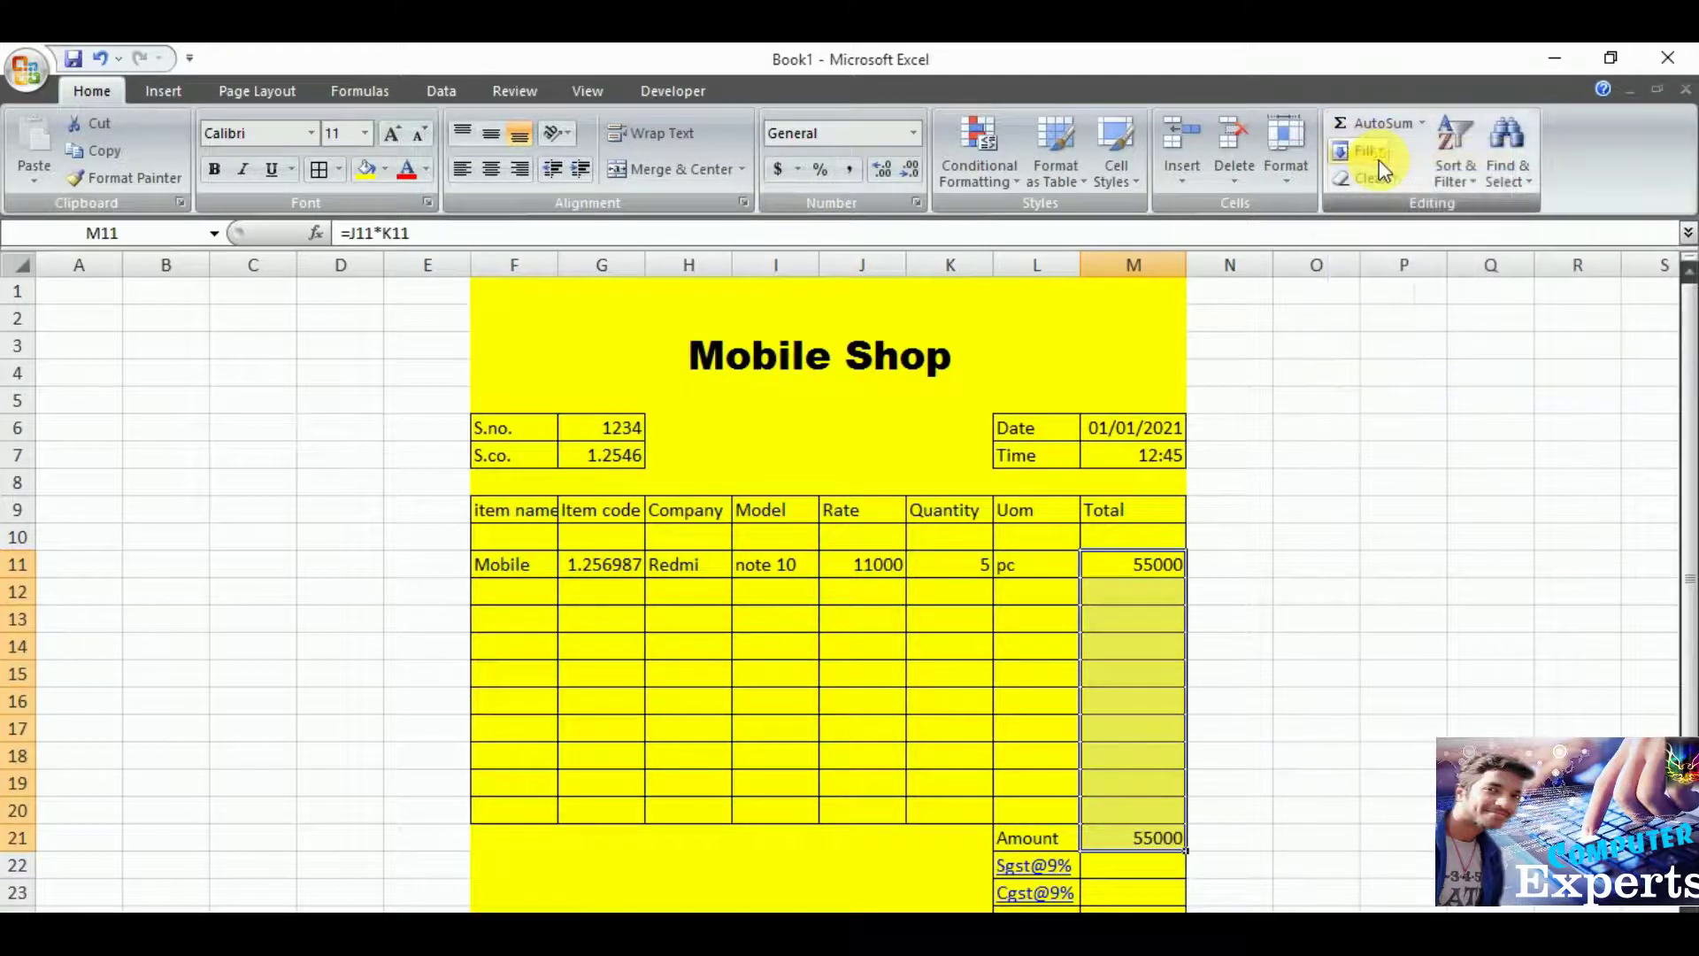
pyautogui.click(1394, 536)
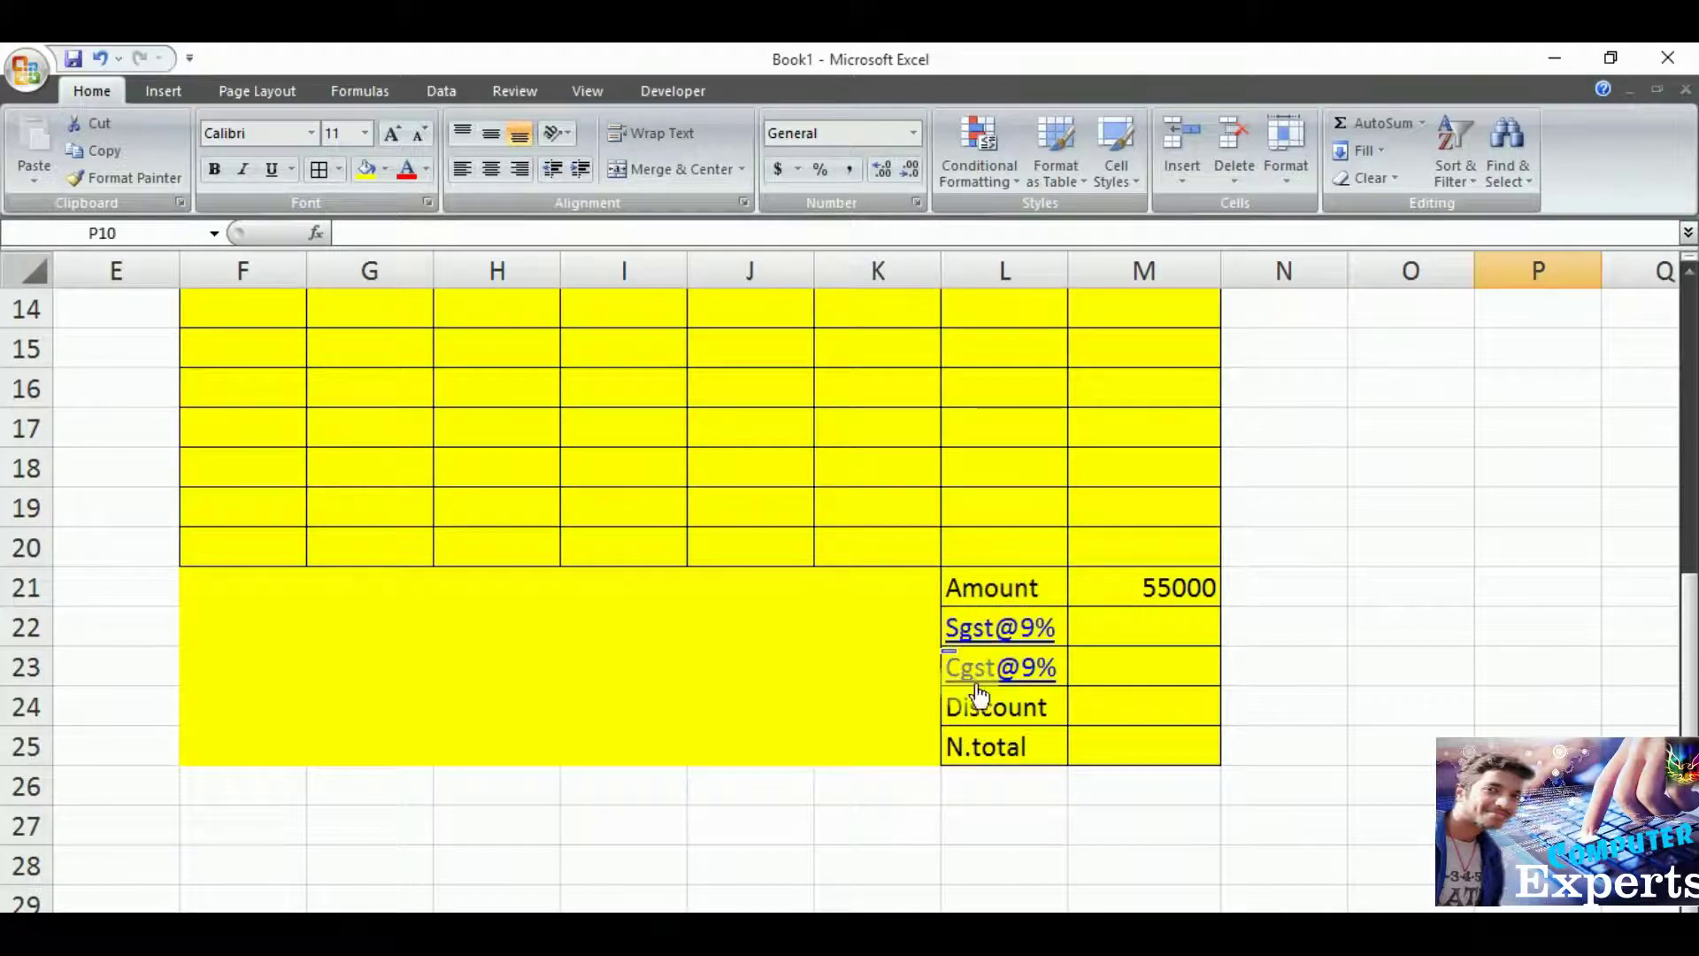
# Enter =M21*9% in M22 and M23 so Sgst@9% and Cgst@9% each show 4950.
pyautogui.click(1117, 664)
pyautogui.click(1143, 618)
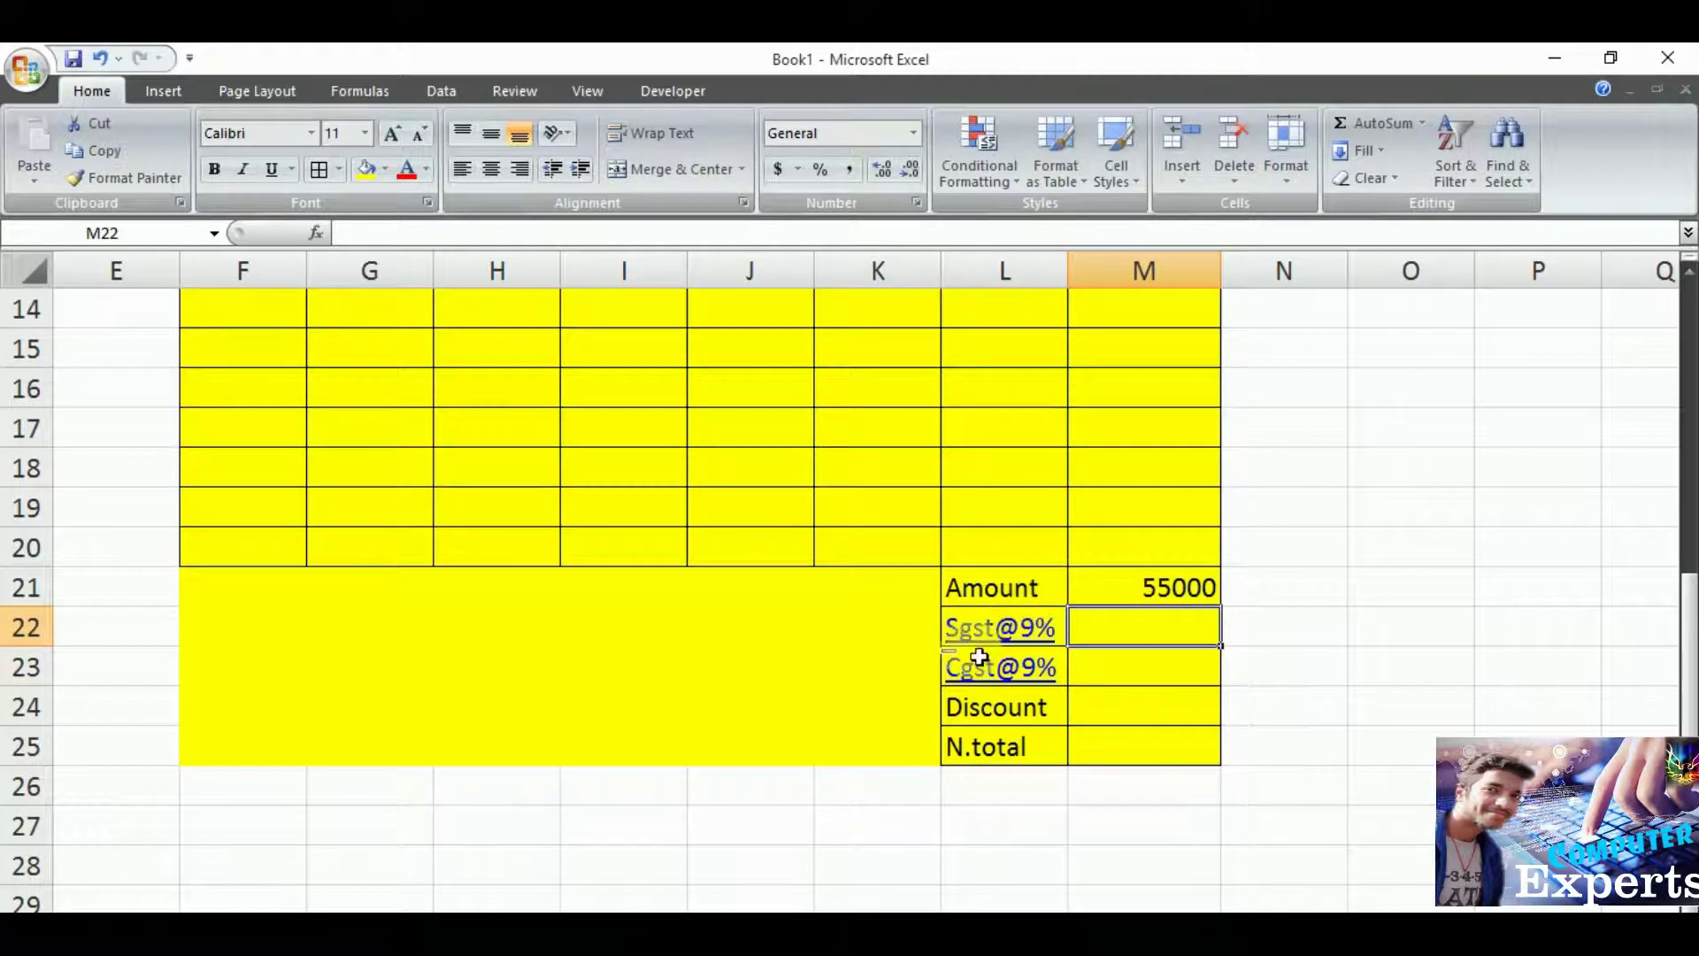
pyautogui.click(885, 592)
pyautogui.click(1117, 599)
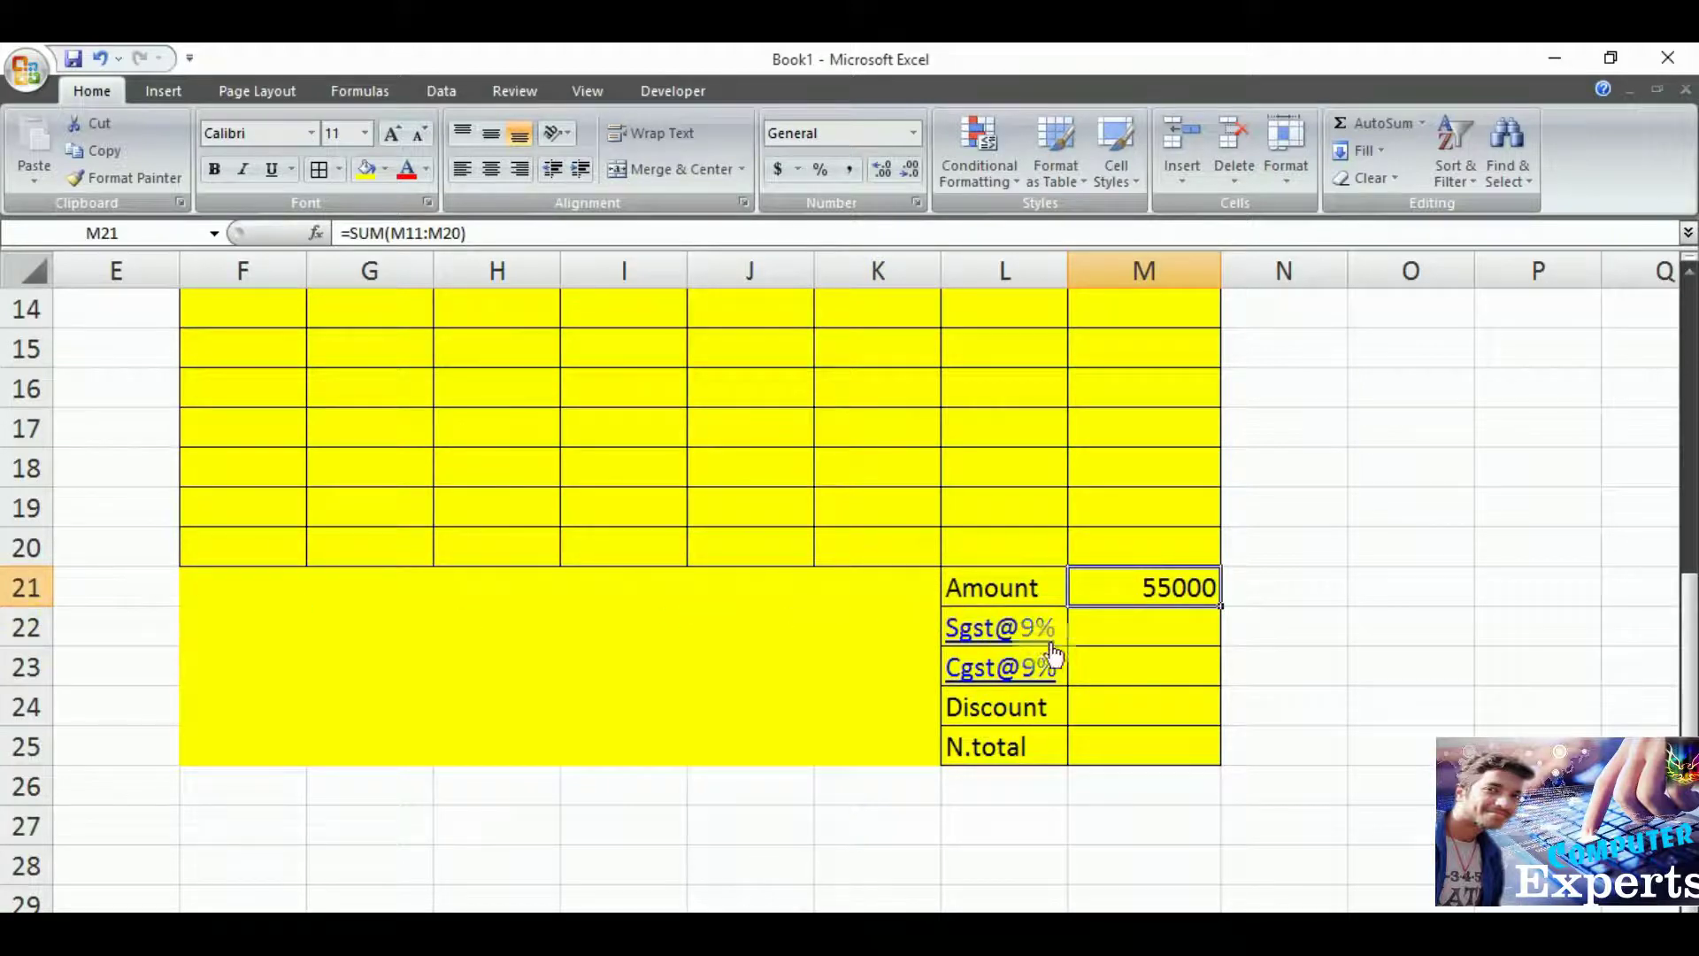
pyautogui.click(1128, 633)
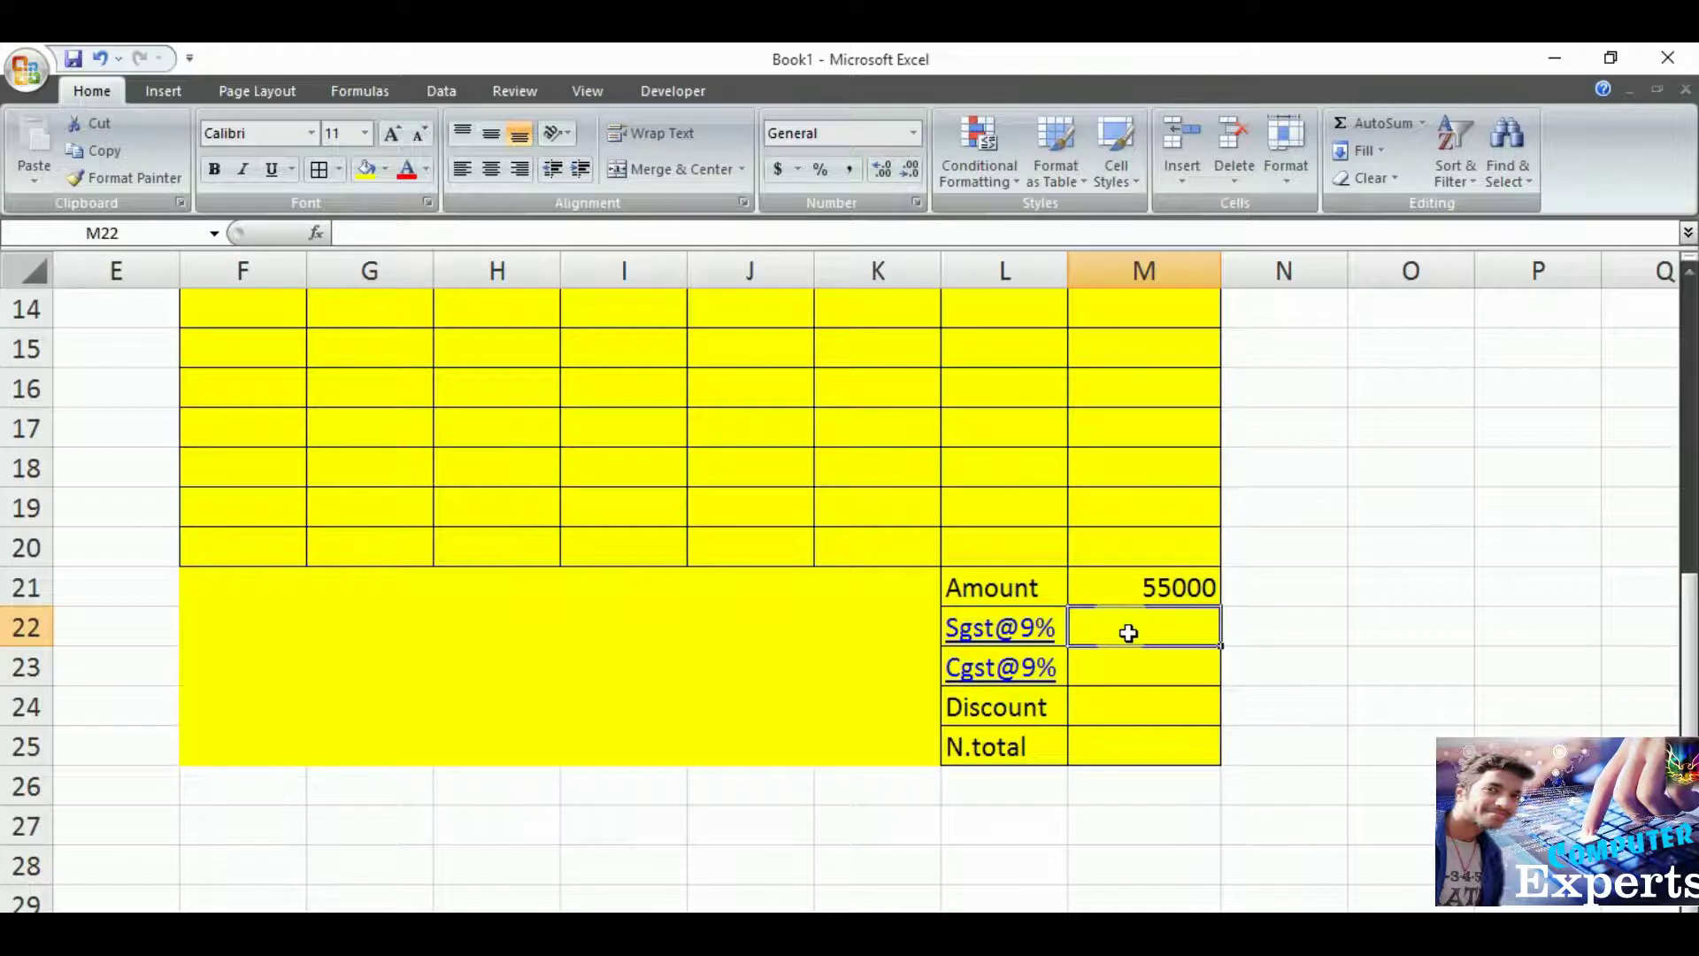
pyautogui.write('=')
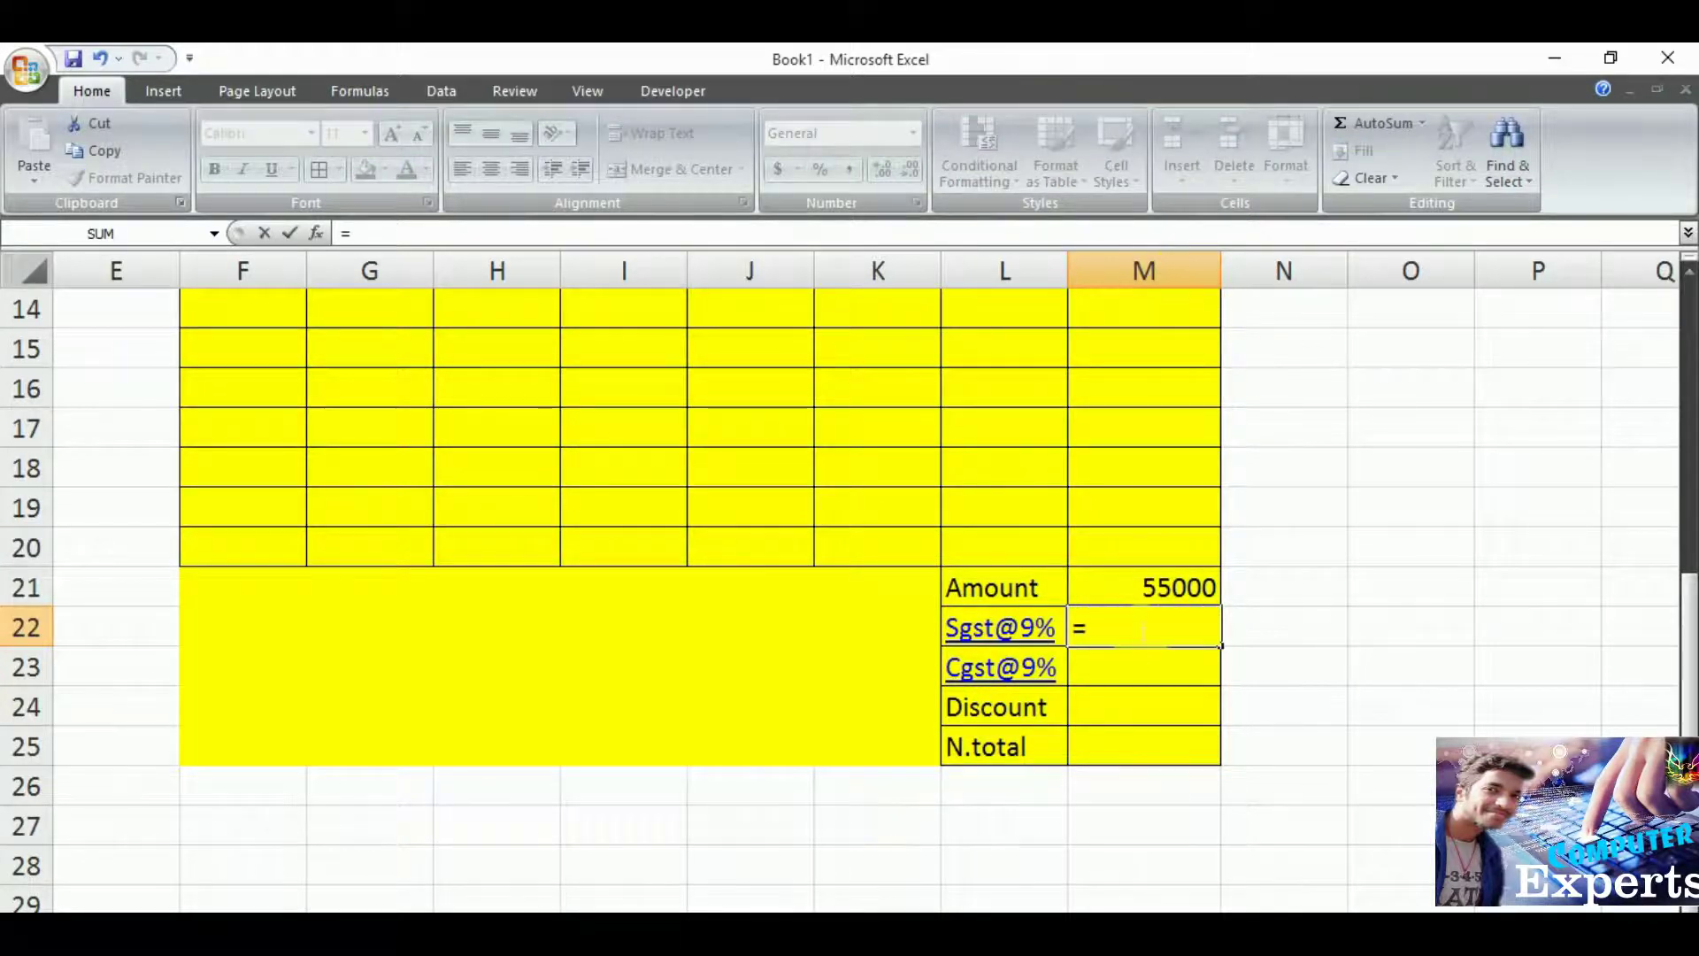
pyautogui.write('m')
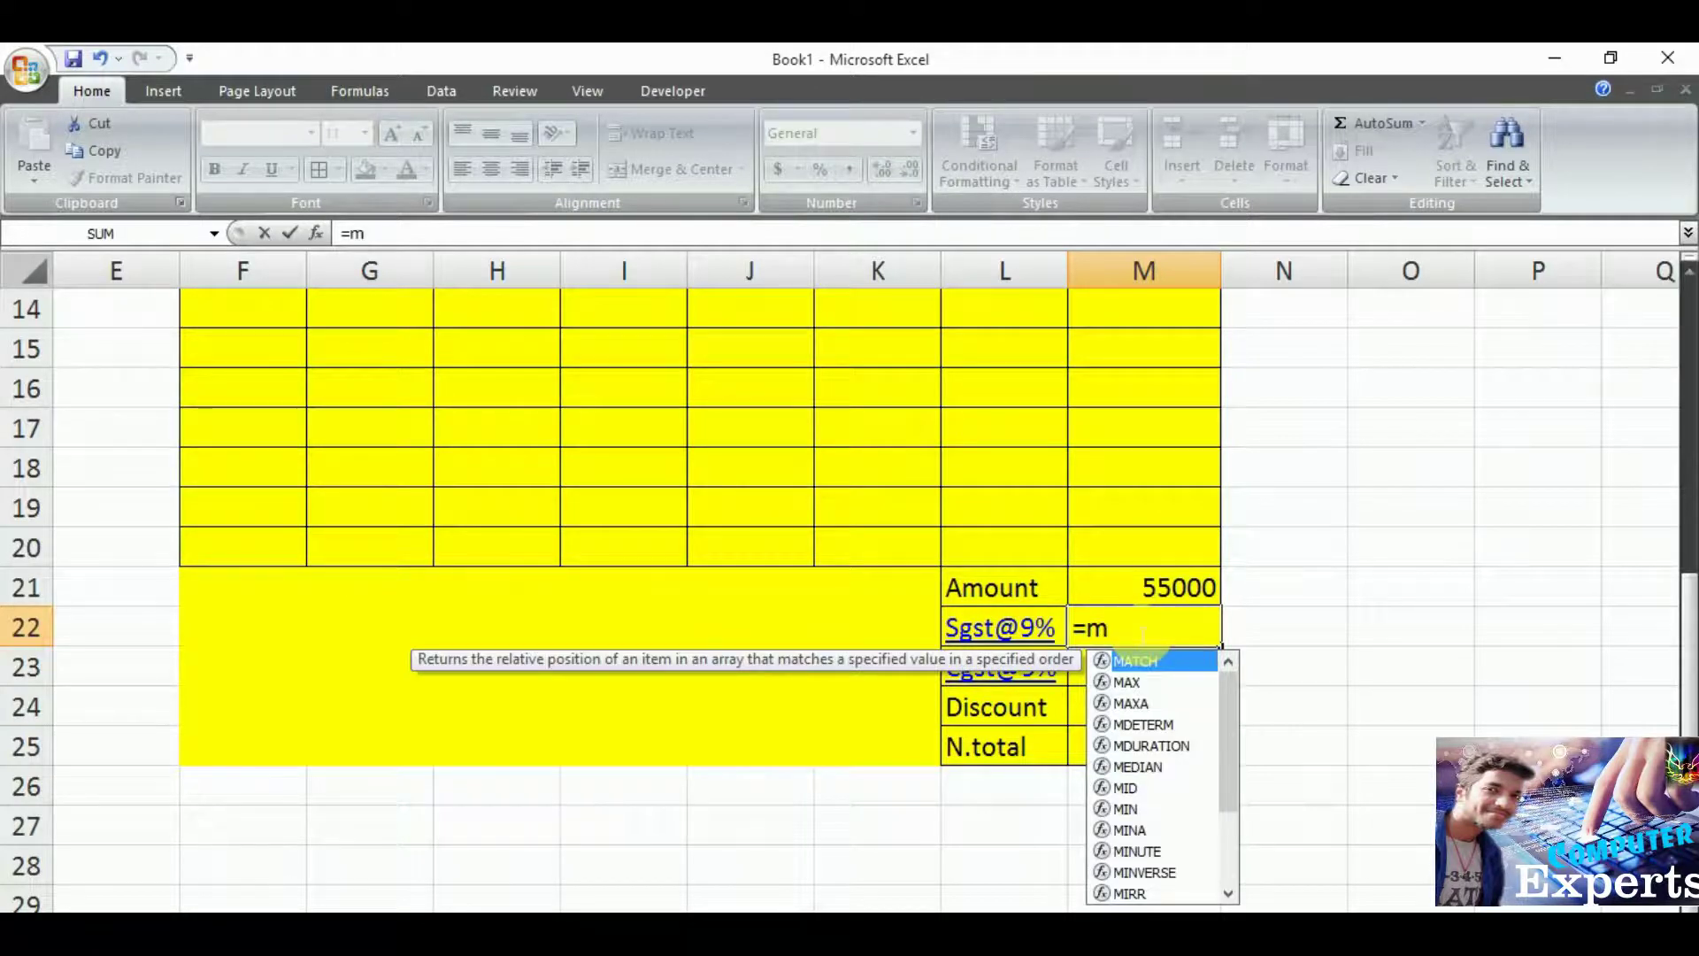
pyautogui.write('21')
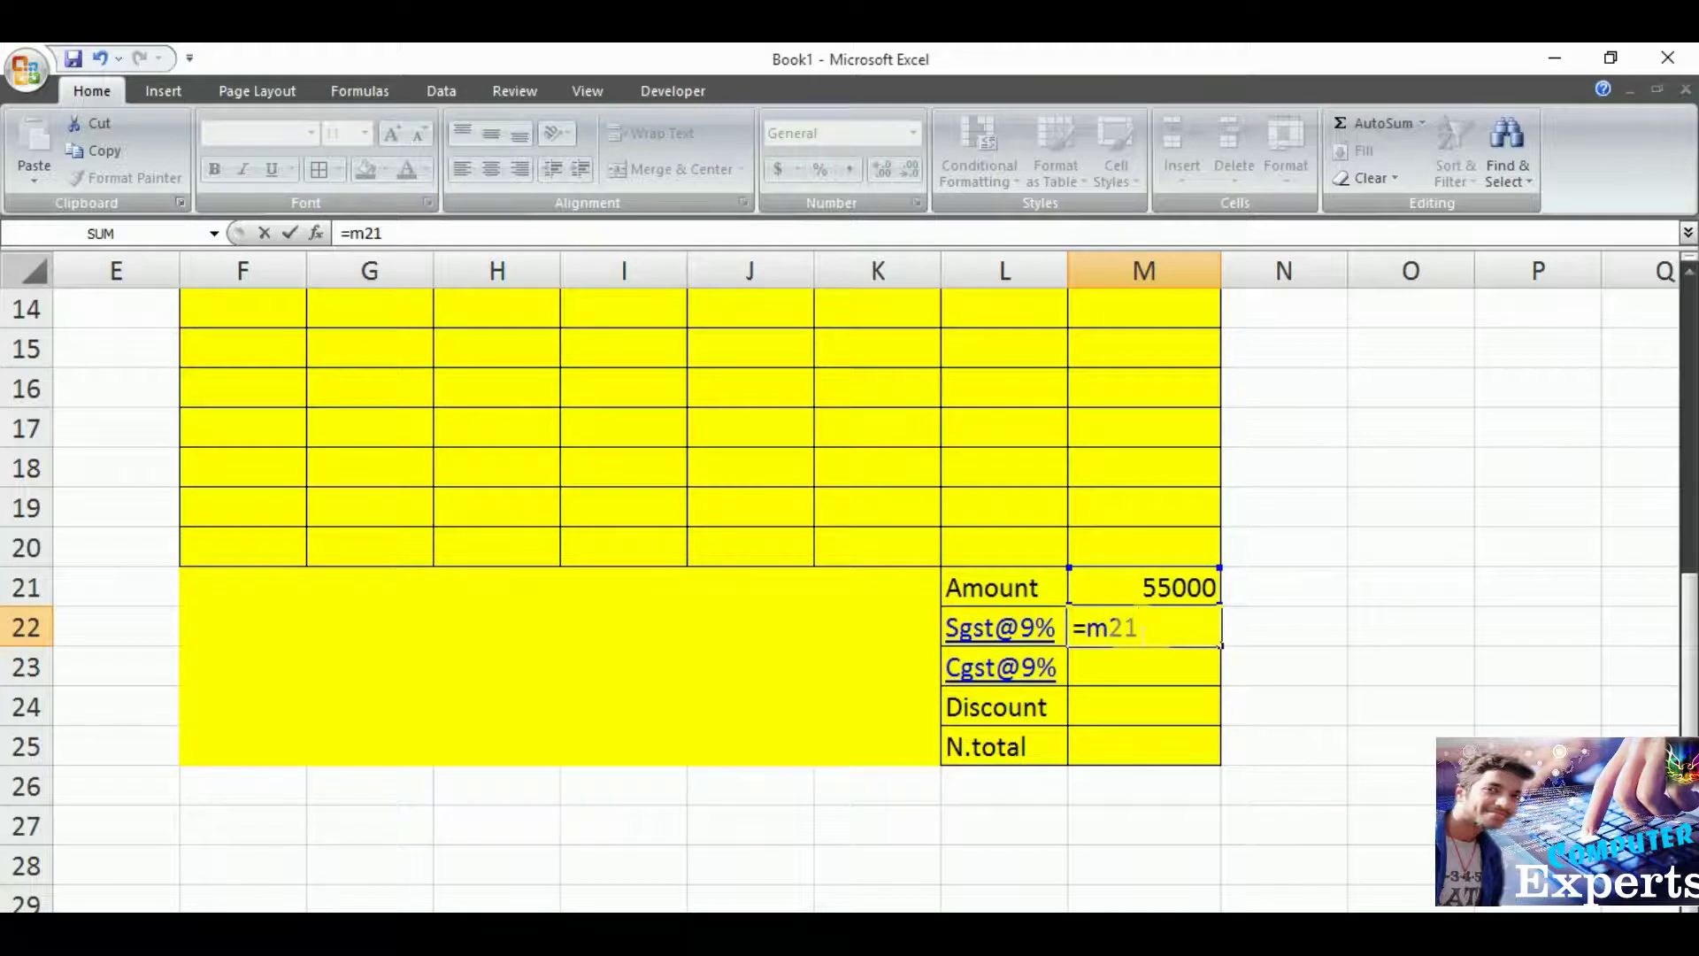
pyautogui.write('*9')
pyautogui.write('%')
pyautogui.press('Return')
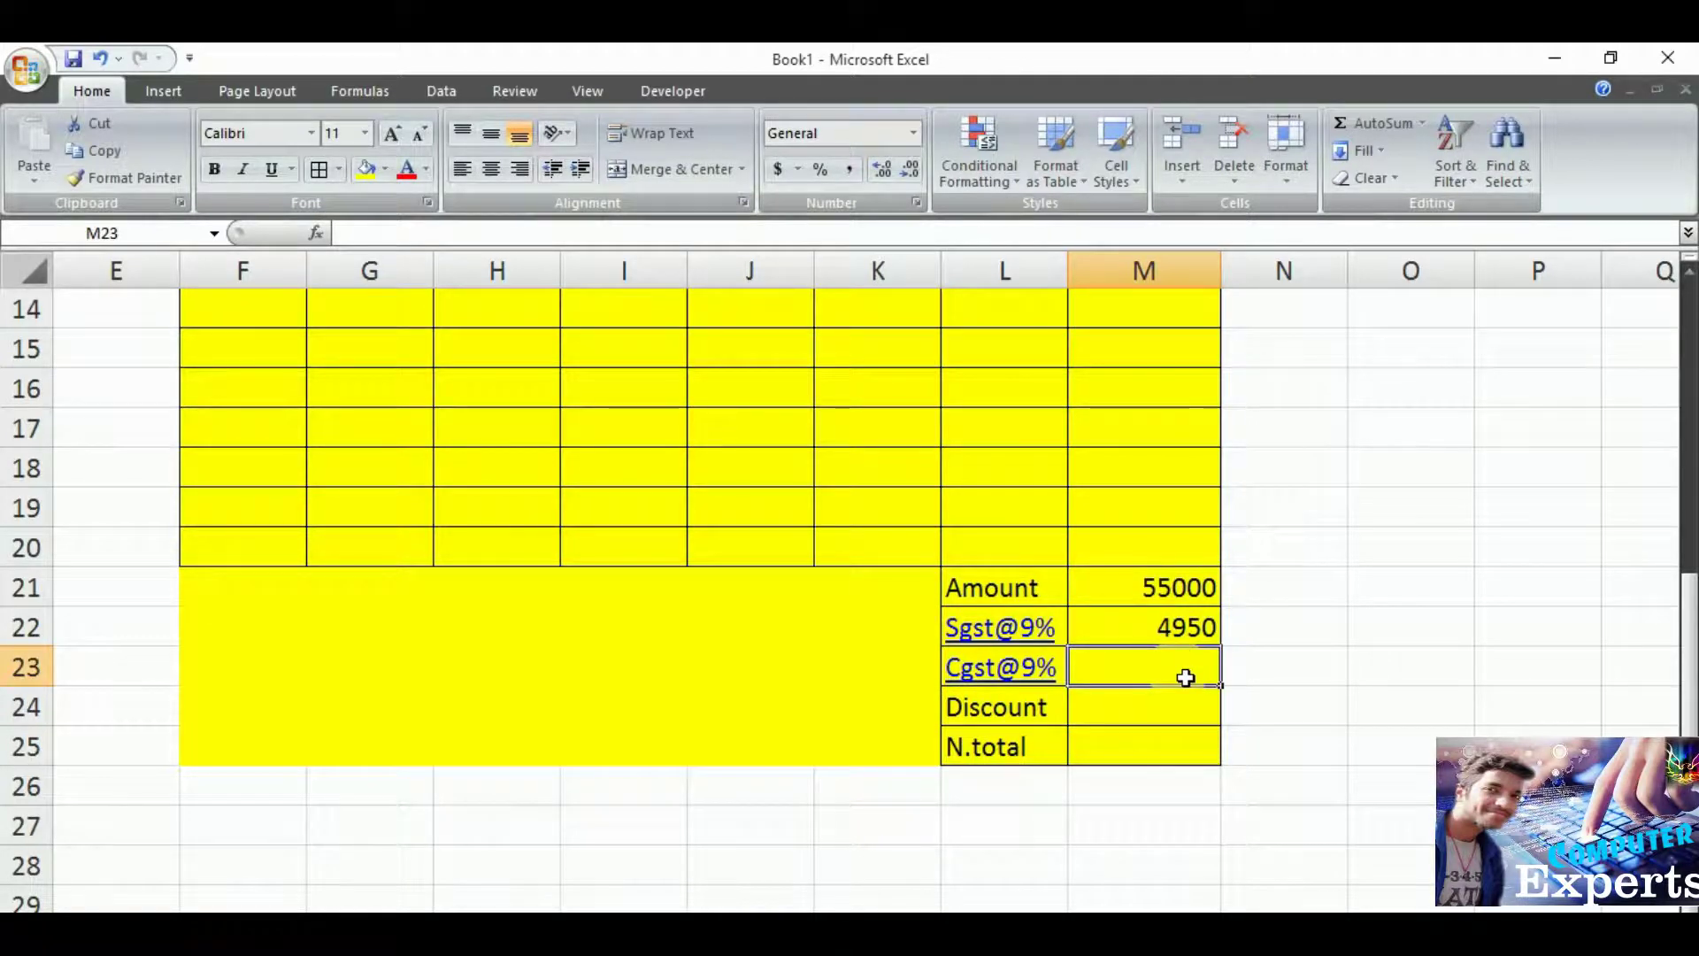
pyautogui.write('=m')
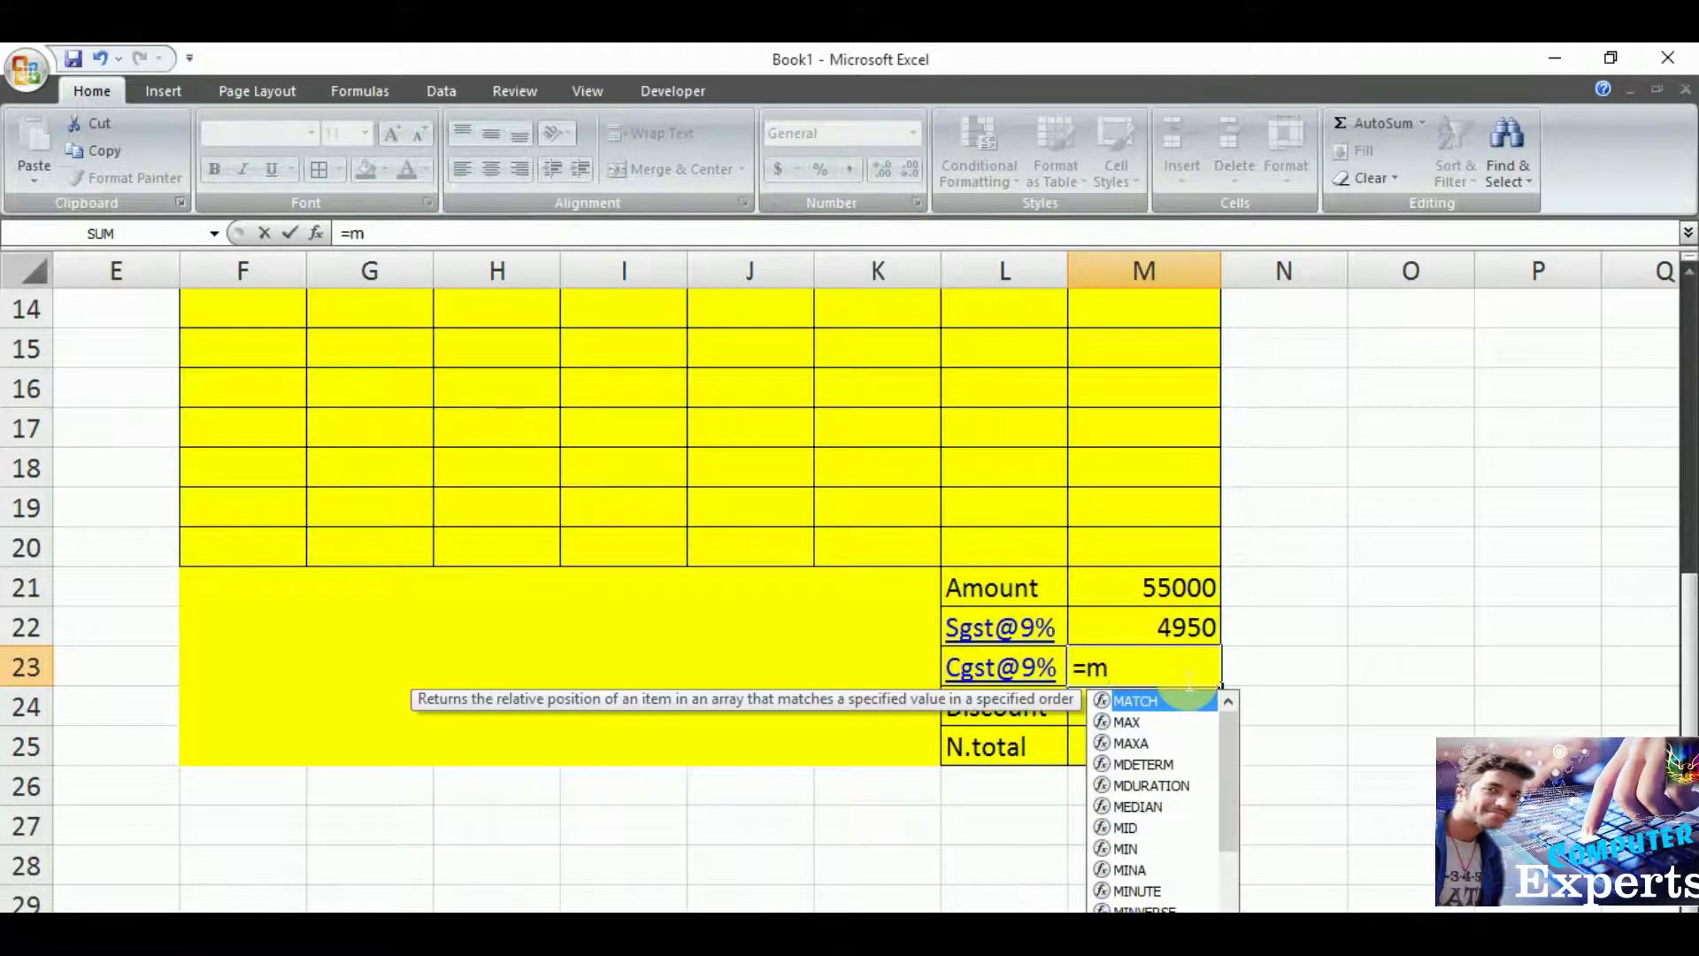
pyautogui.write('21*')
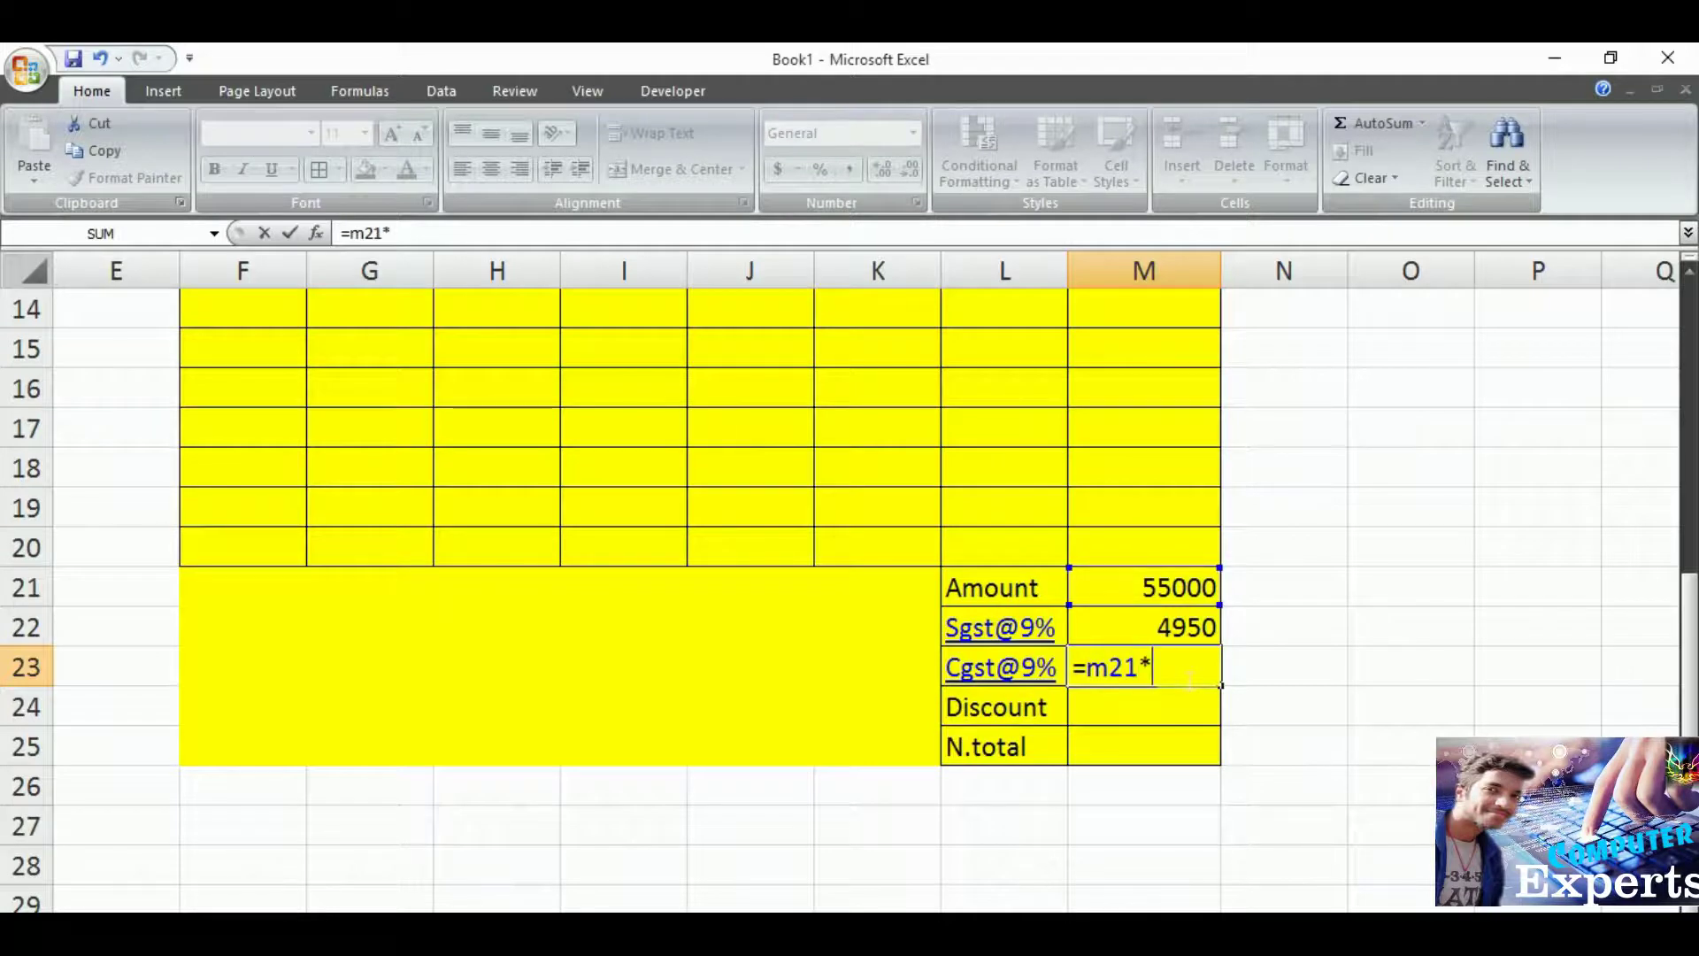
pyautogui.write('9')
pyautogui.write('%')
pyautogui.press('Return')
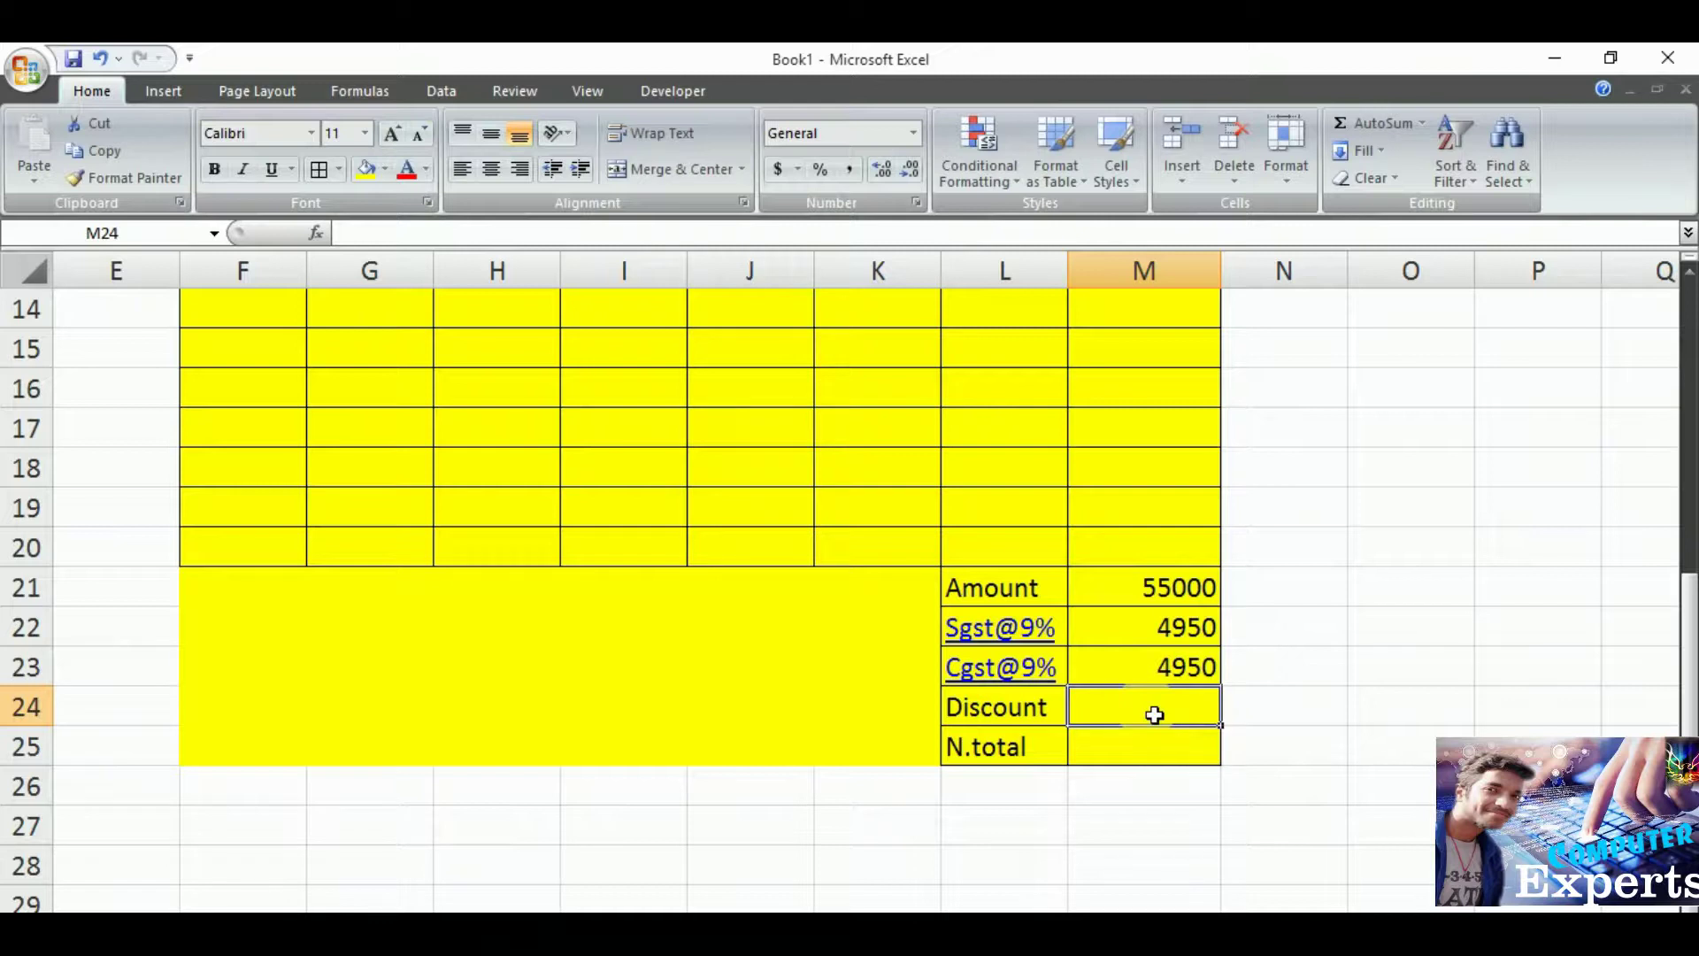
# Enter =M21*5% in M24 so the Discount shows 2750.
pyautogui.write('=')
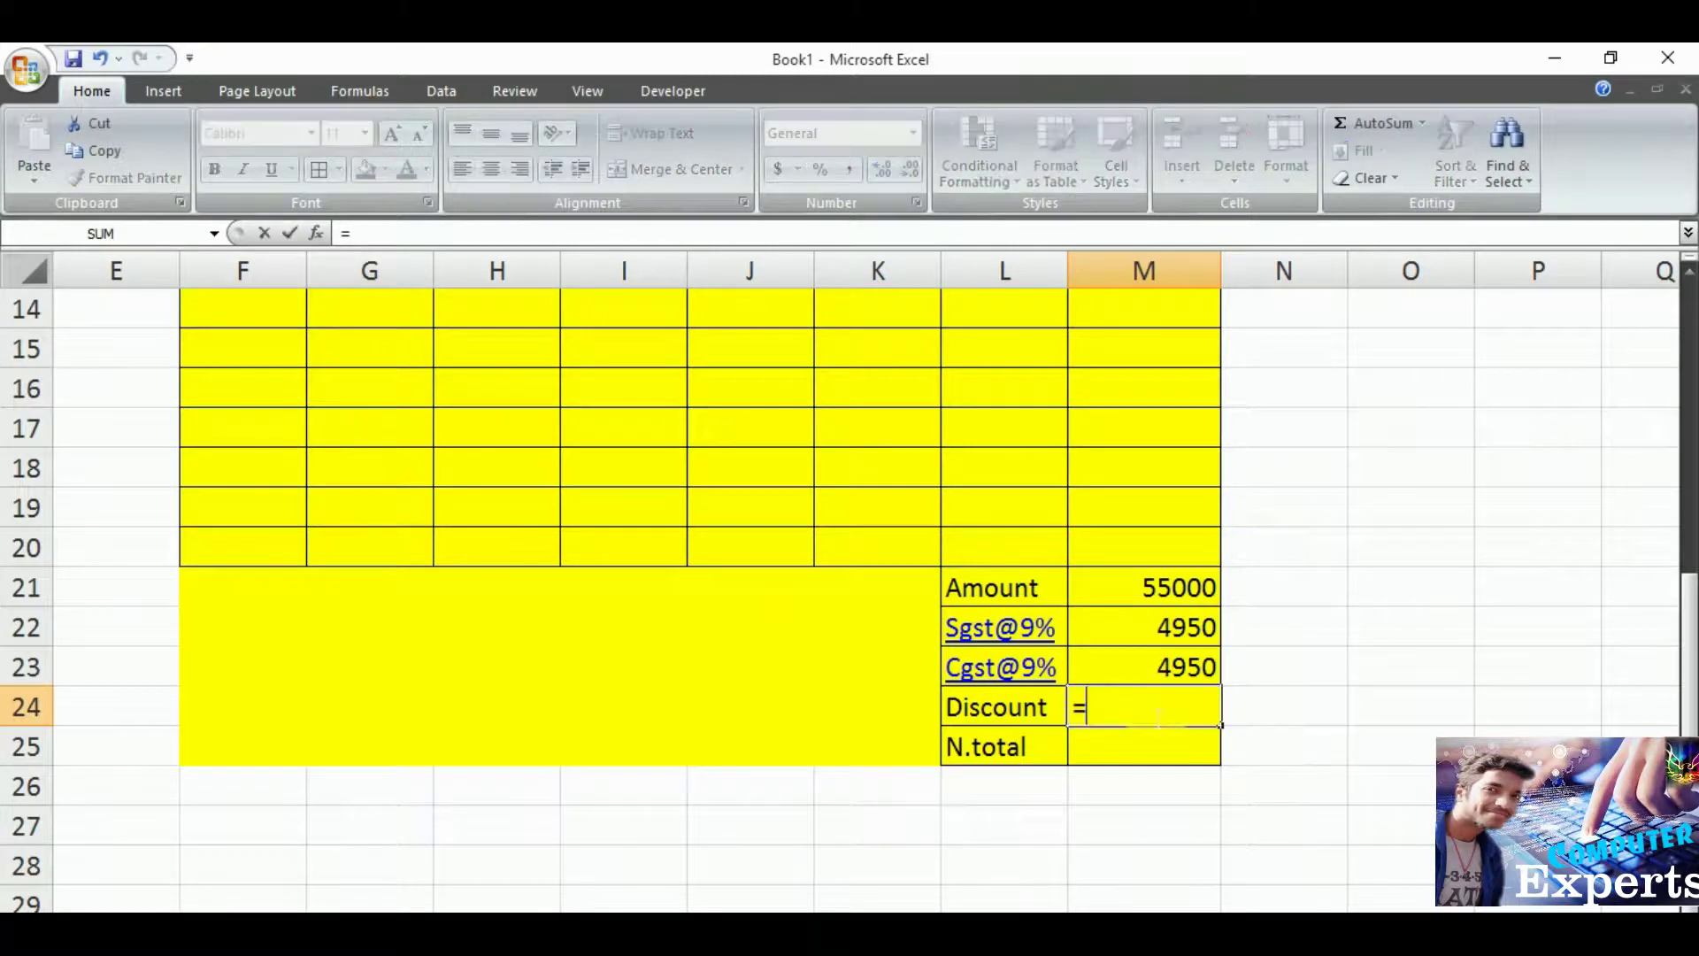
pyautogui.write('m2')
pyautogui.write('1*5')
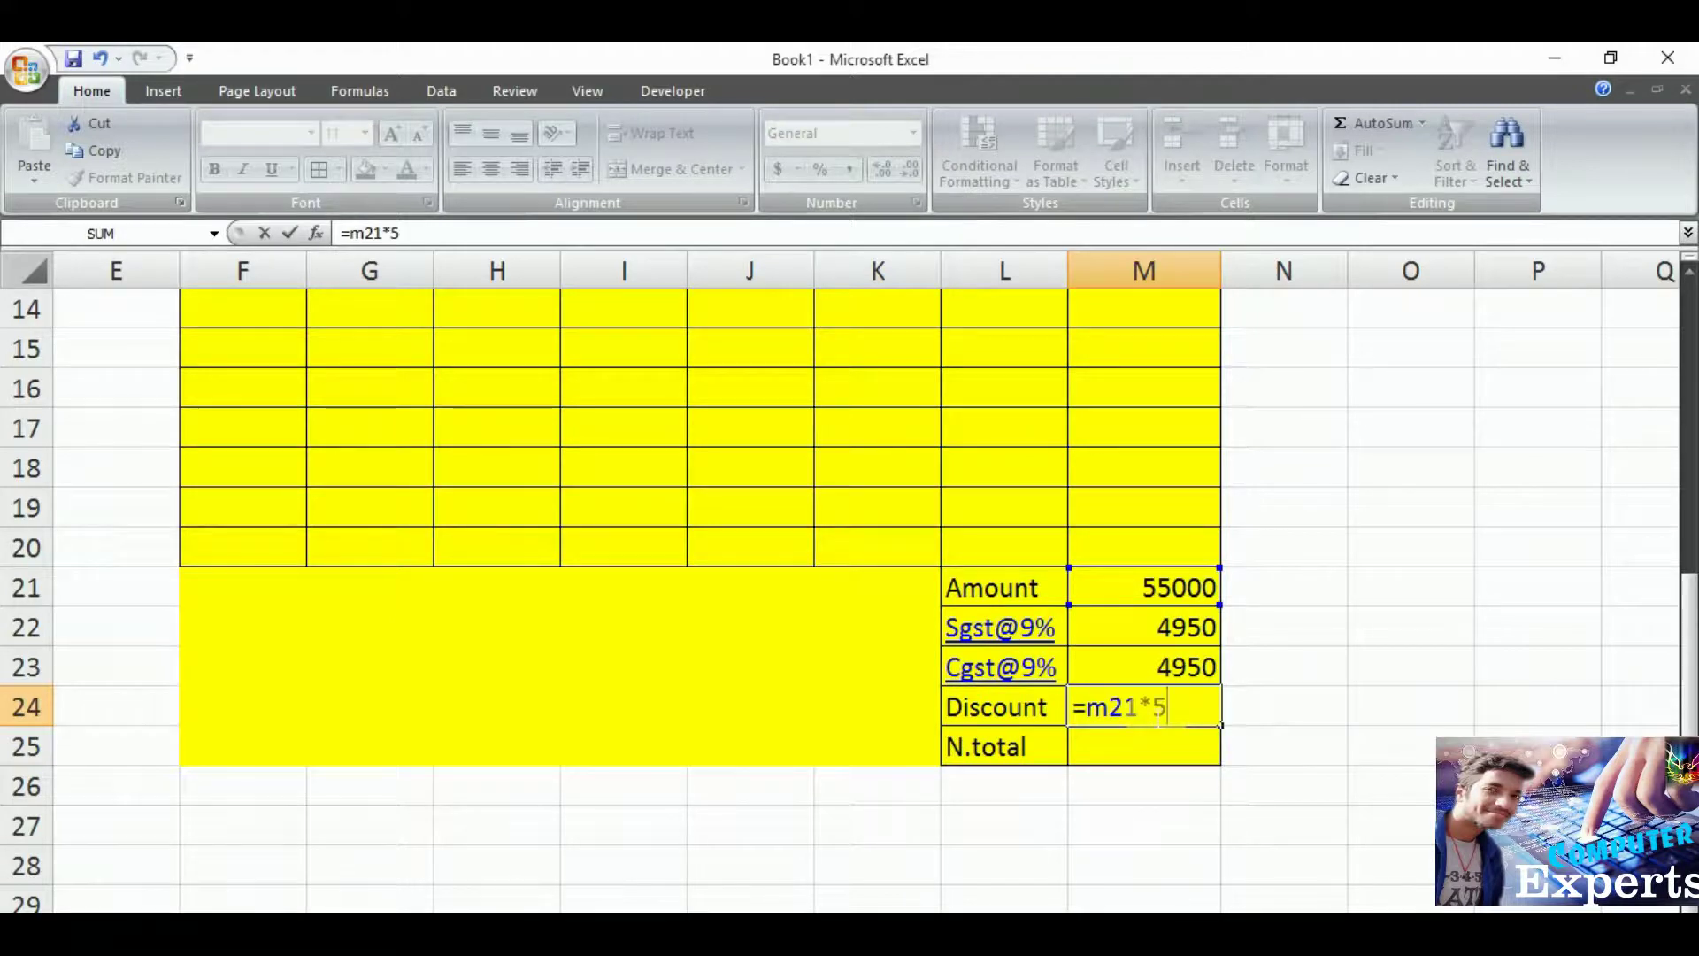
pyautogui.write('%')
pyautogui.press('Return')
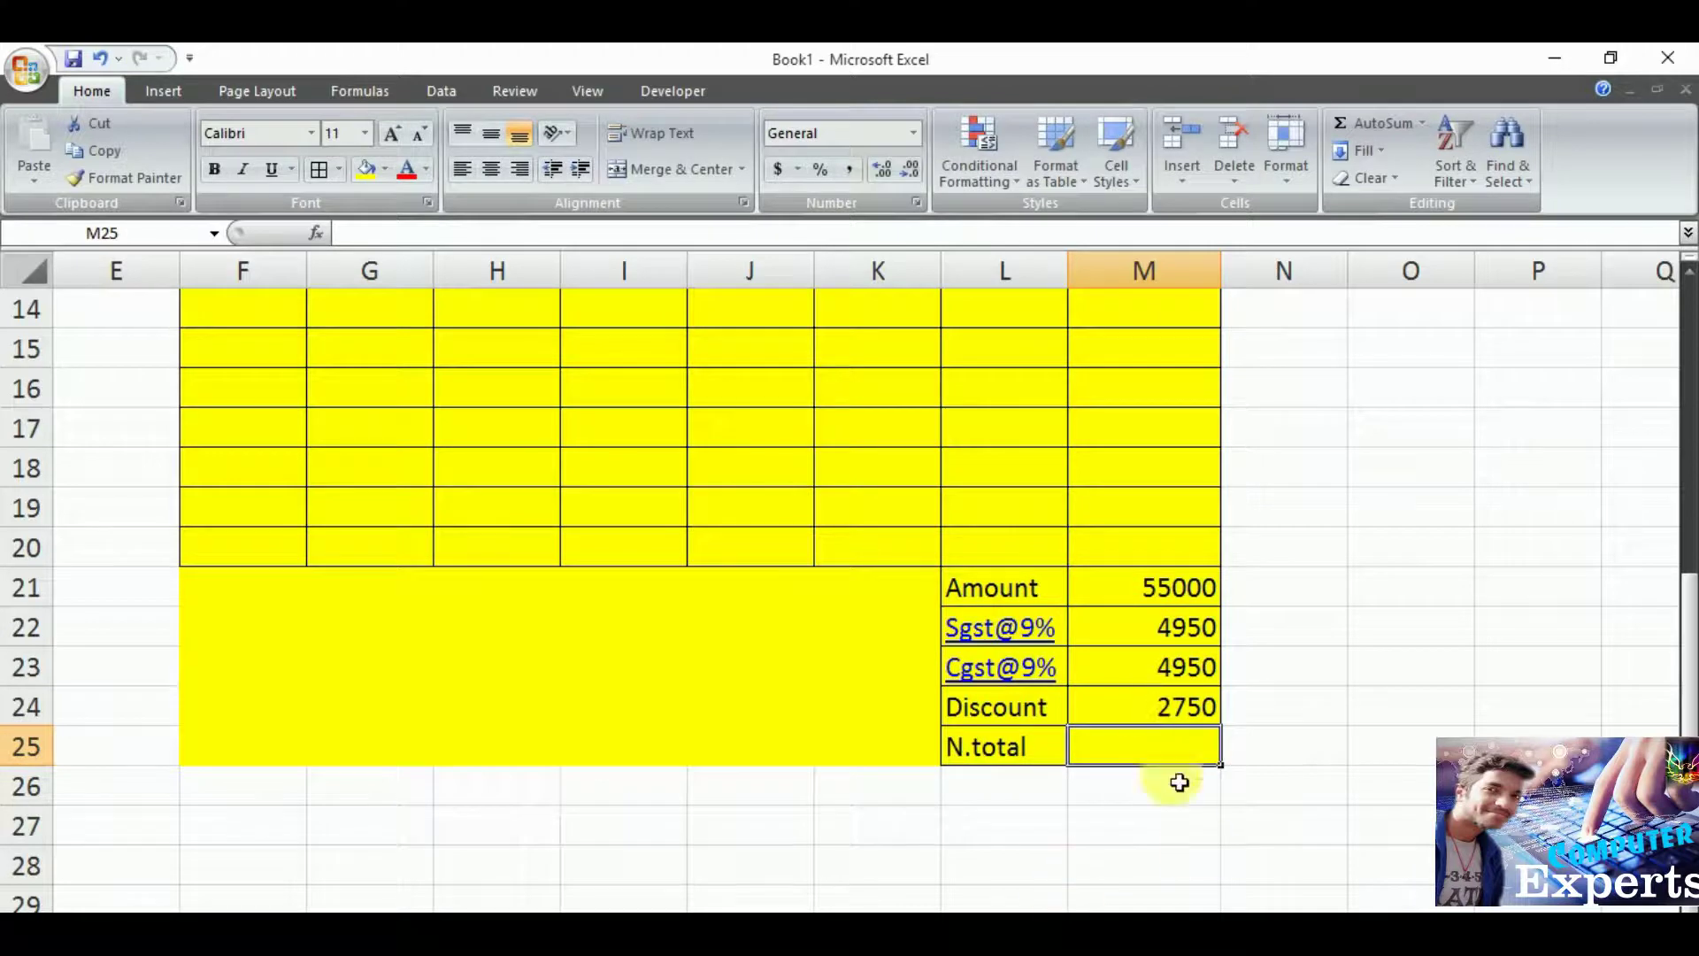
pyautogui.doubleClick(1133, 760)
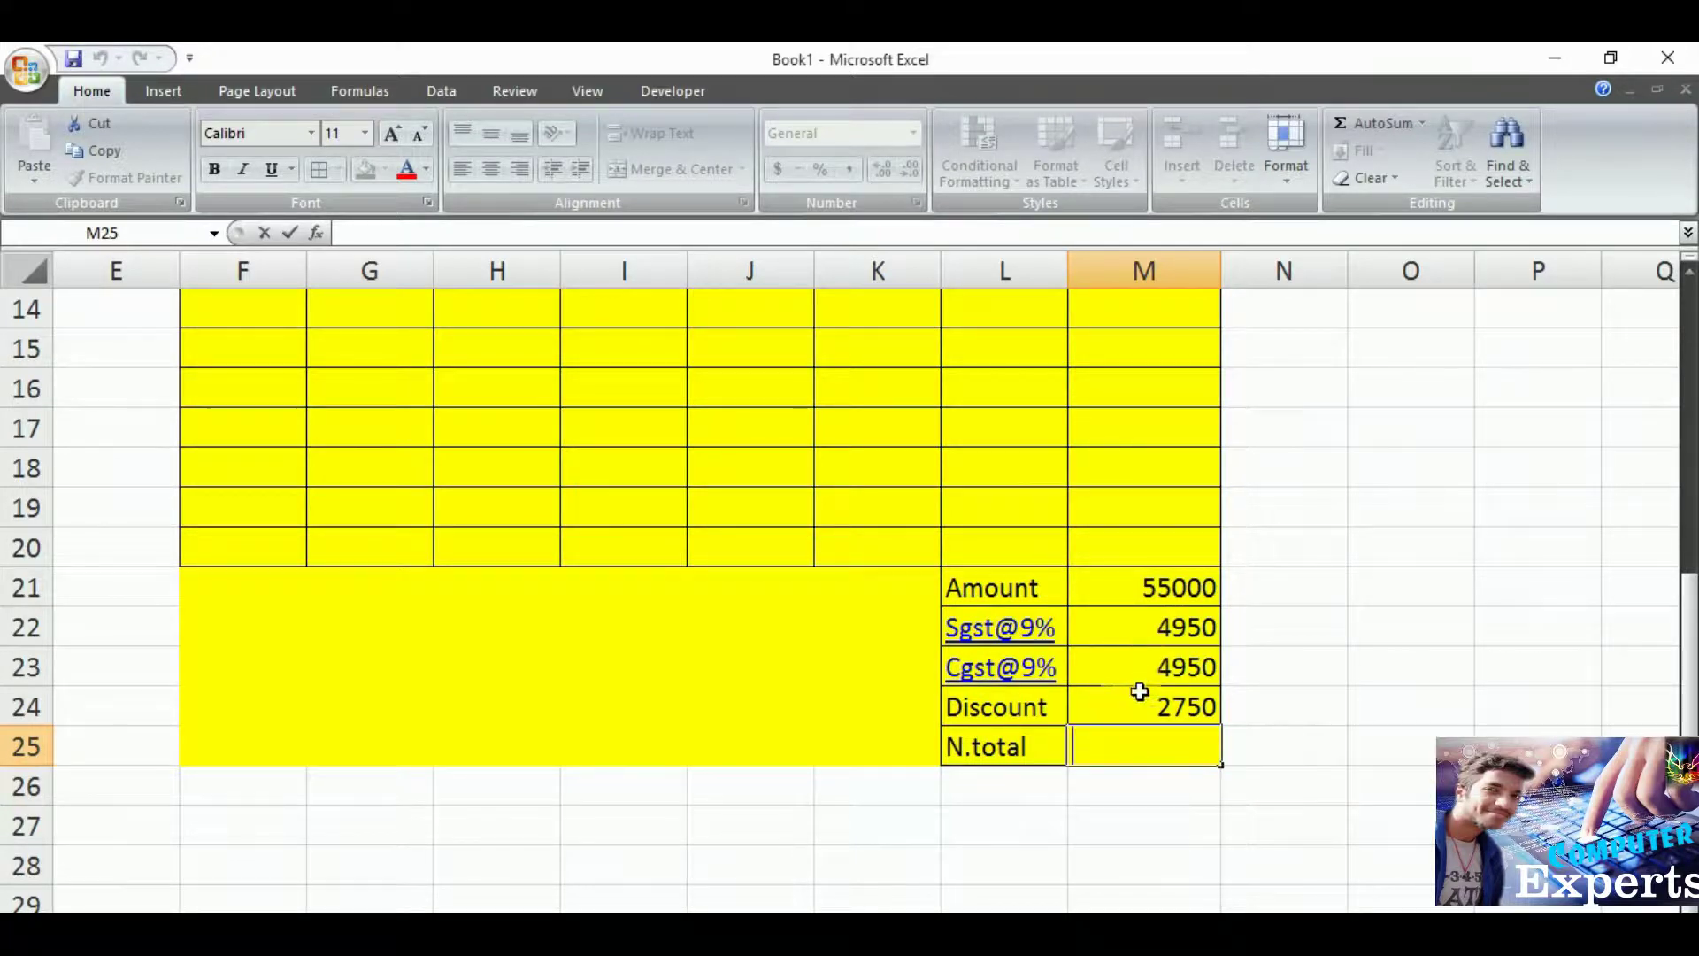
# Replace the mistyped M25 entry with =M21+M22+M23-M24, giving an N.total of 62150.
pyautogui.click(1138, 758)
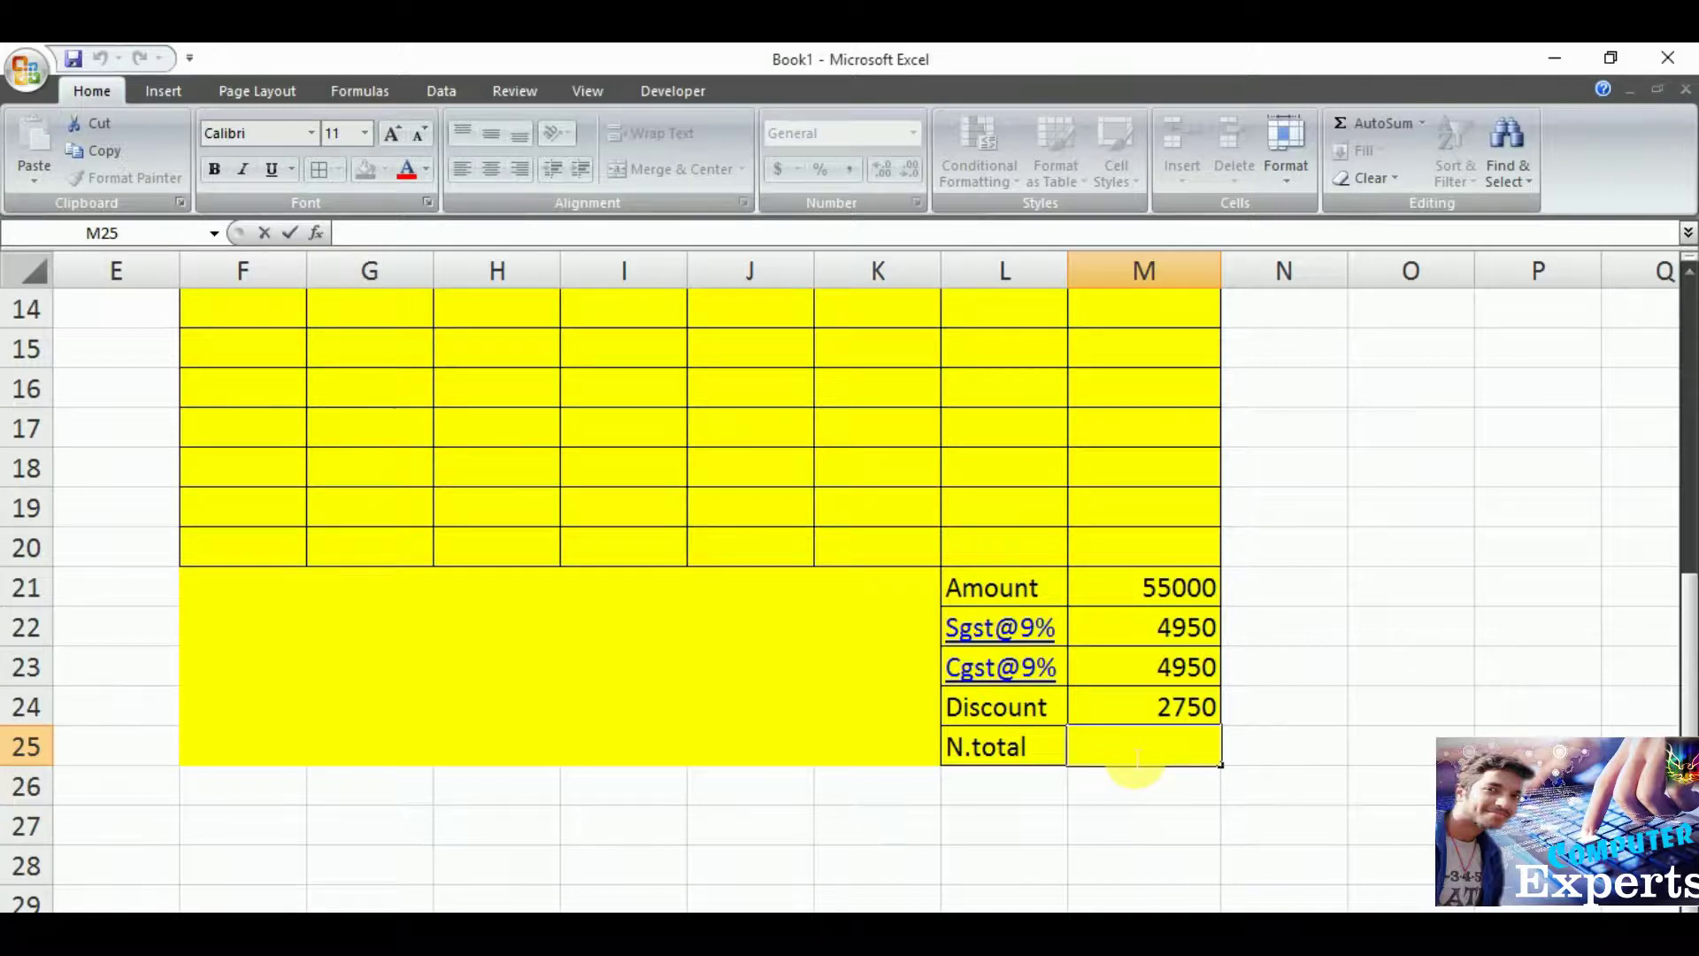
pyautogui.write('m2')
pyautogui.write('1+')
pyautogui.write('m')
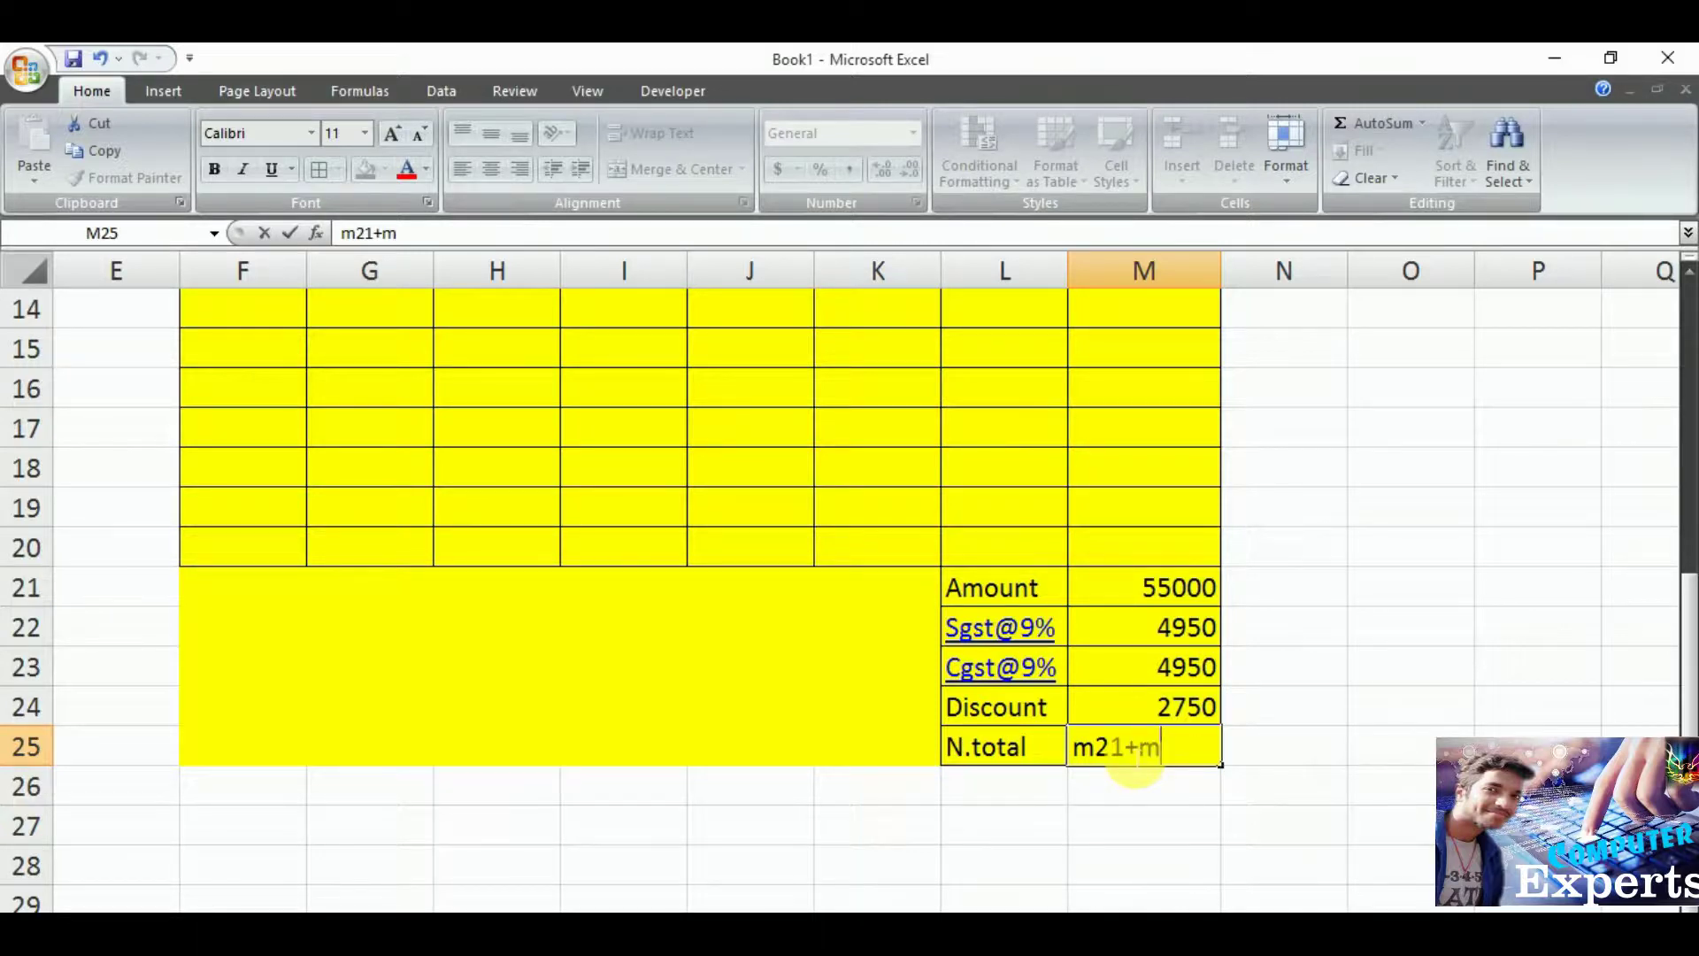
pyautogui.write('22')
pyautogui.press('Left')
pyautogui.press('Left')
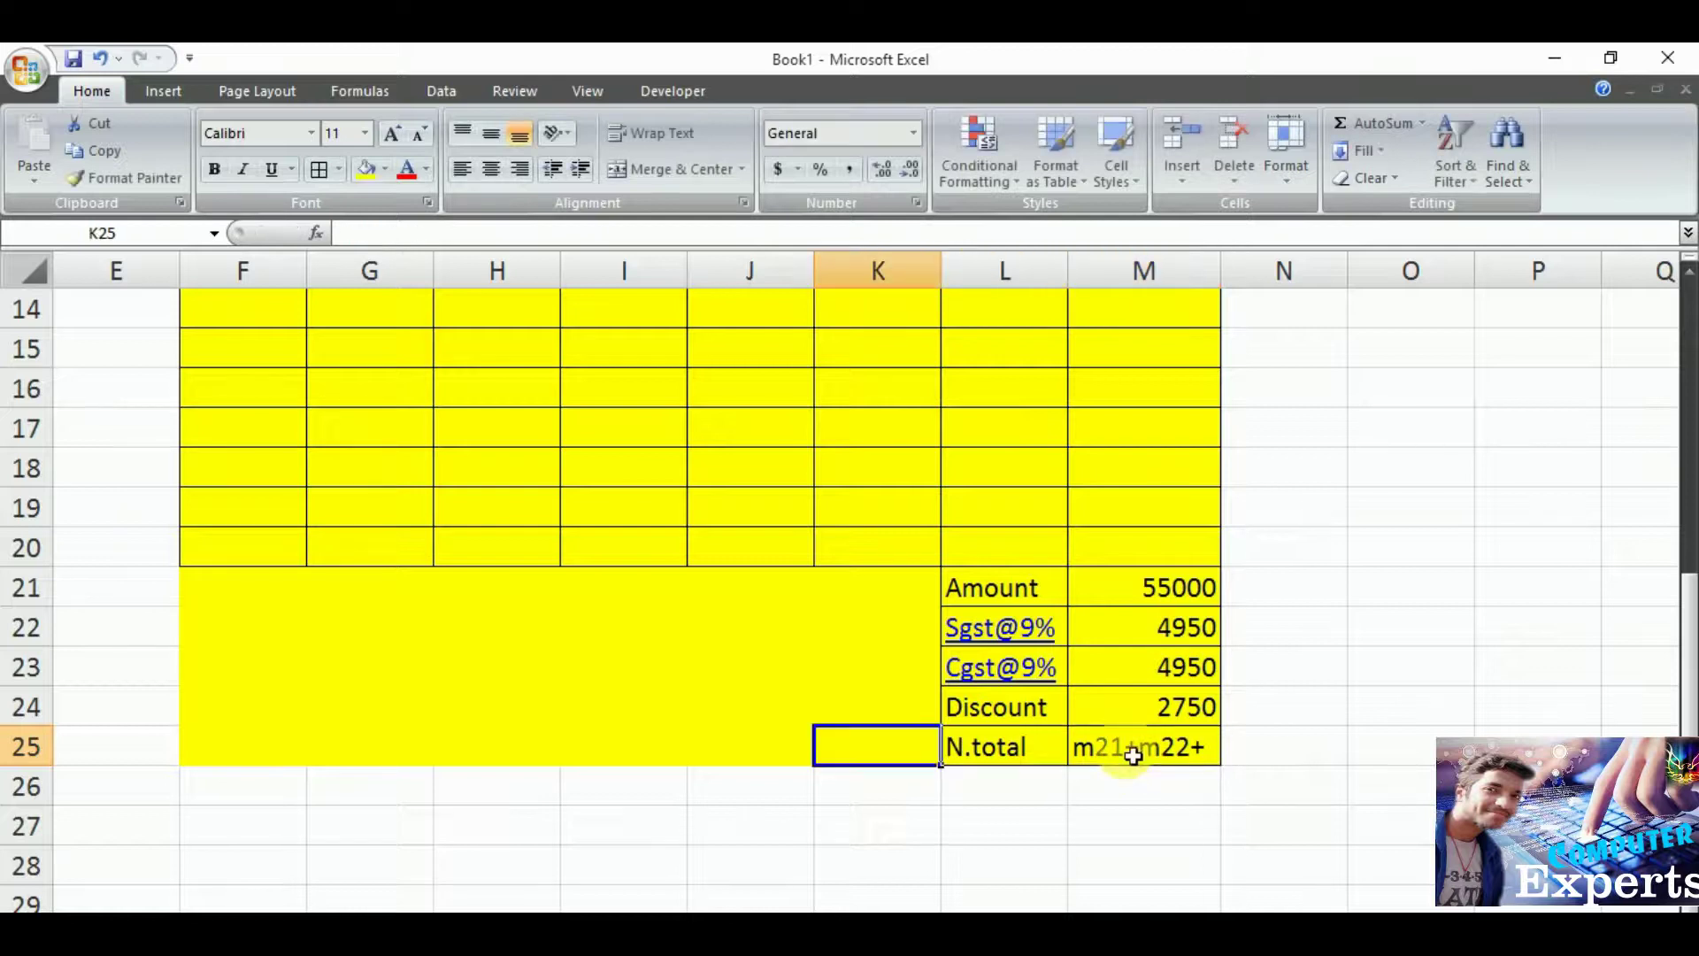
pyautogui.click(1133, 755)
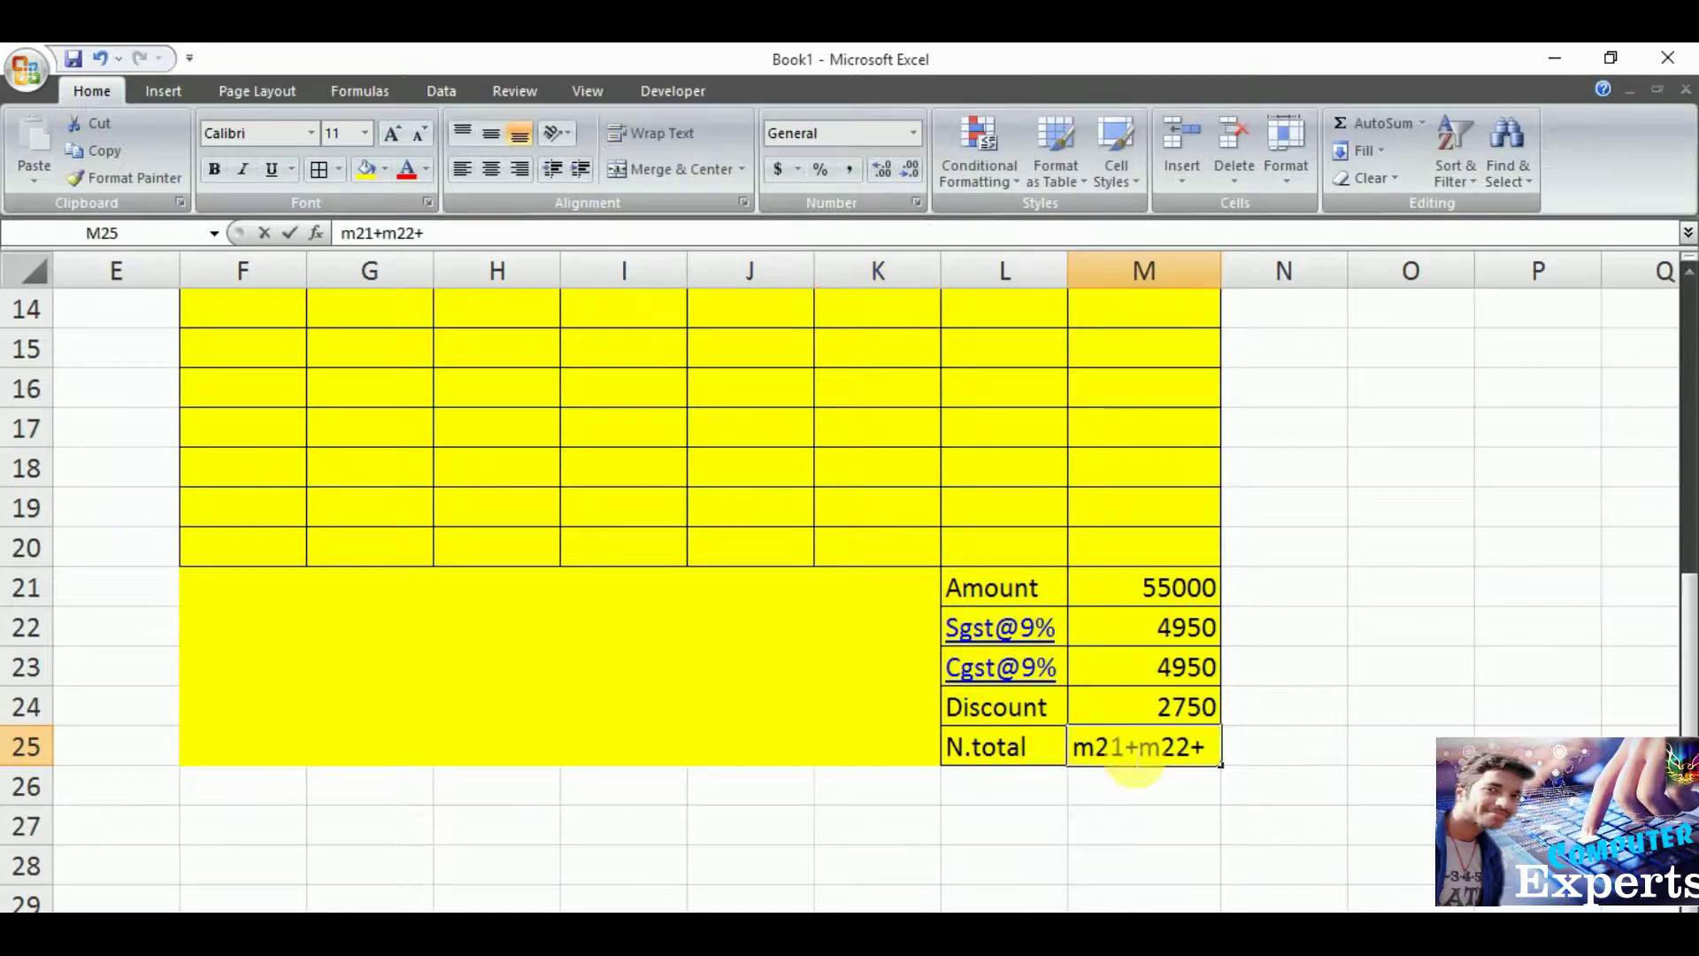
pyautogui.click(1237, 750)
pyautogui.click(1208, 752)
pyautogui.doubleClick(1210, 752)
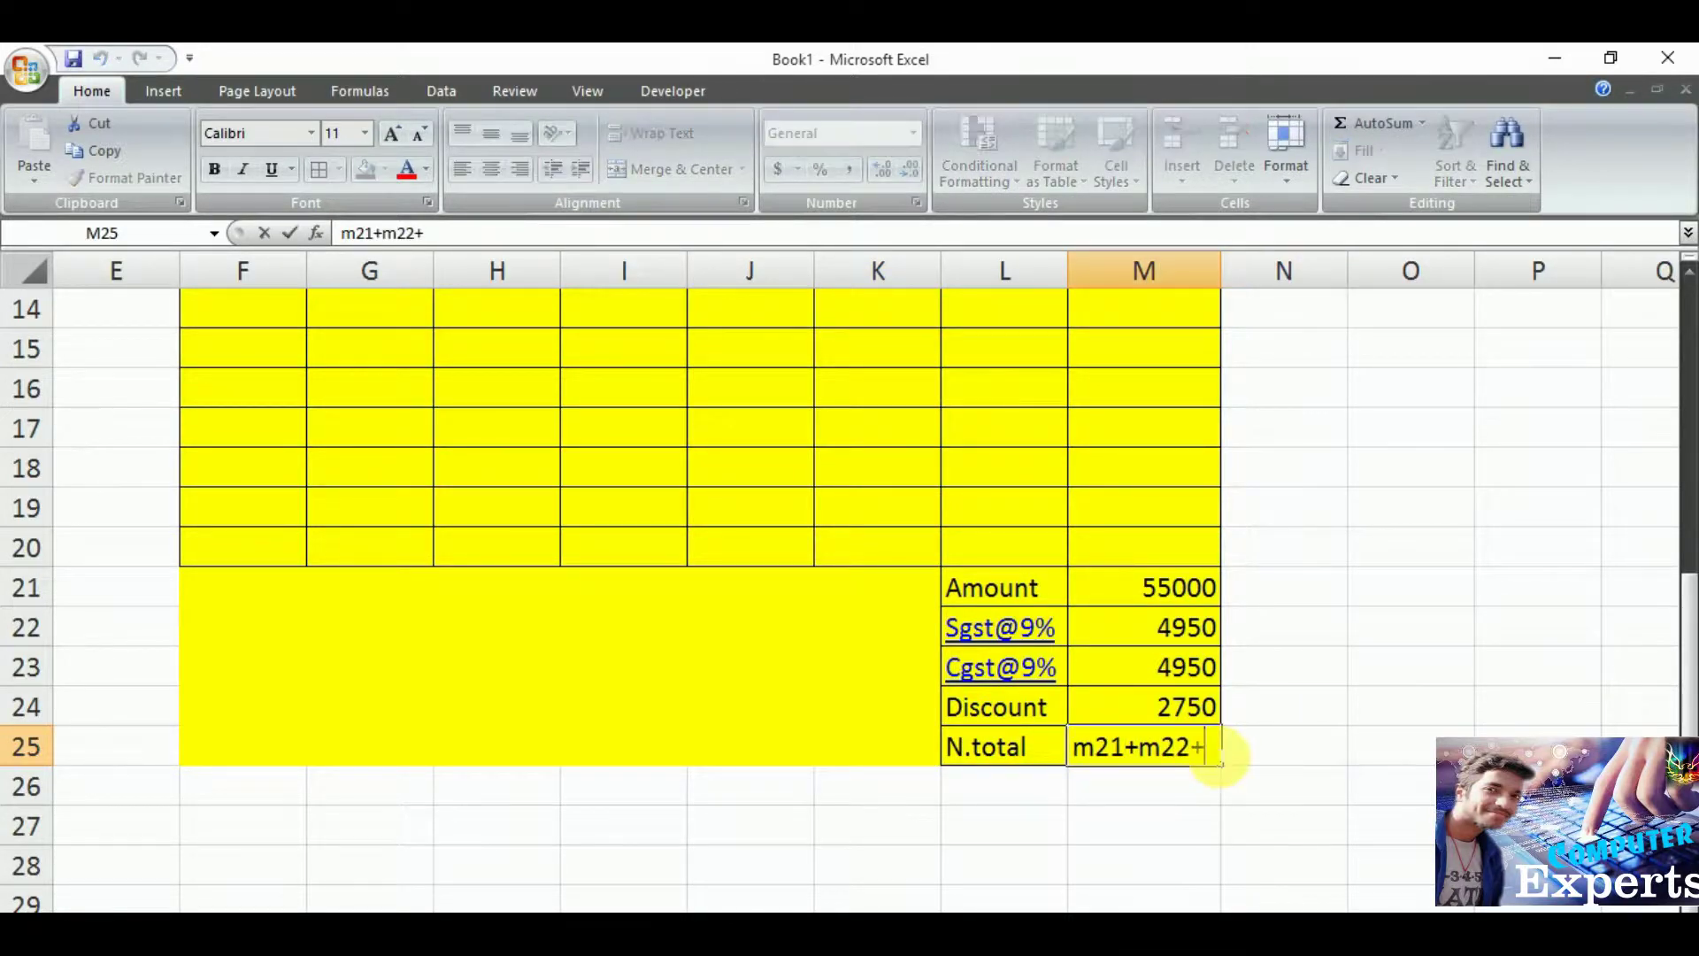
pyautogui.press('BackSpace')
pyautogui.press('BackSpace')
pyautogui.press('BackSpace')
pyautogui.press('BackSpace')
pyautogui.press('BackSpace')
pyautogui.press('BackSpace')
pyautogui.press('BackSpace')
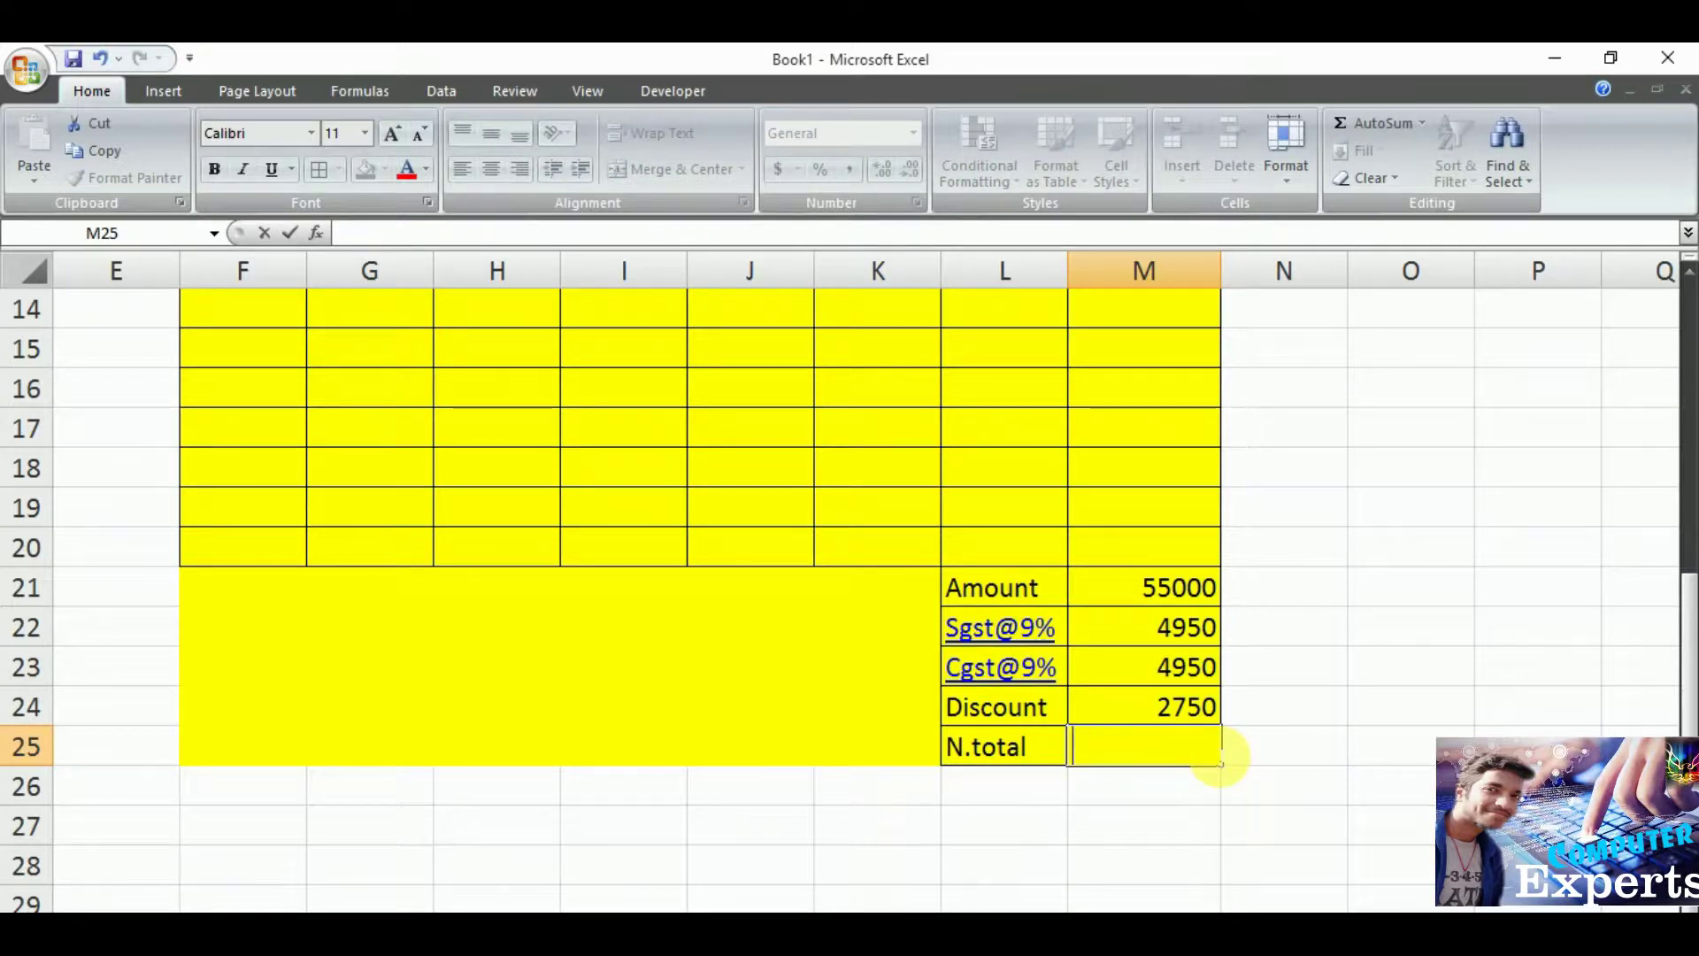
pyautogui.write('=')
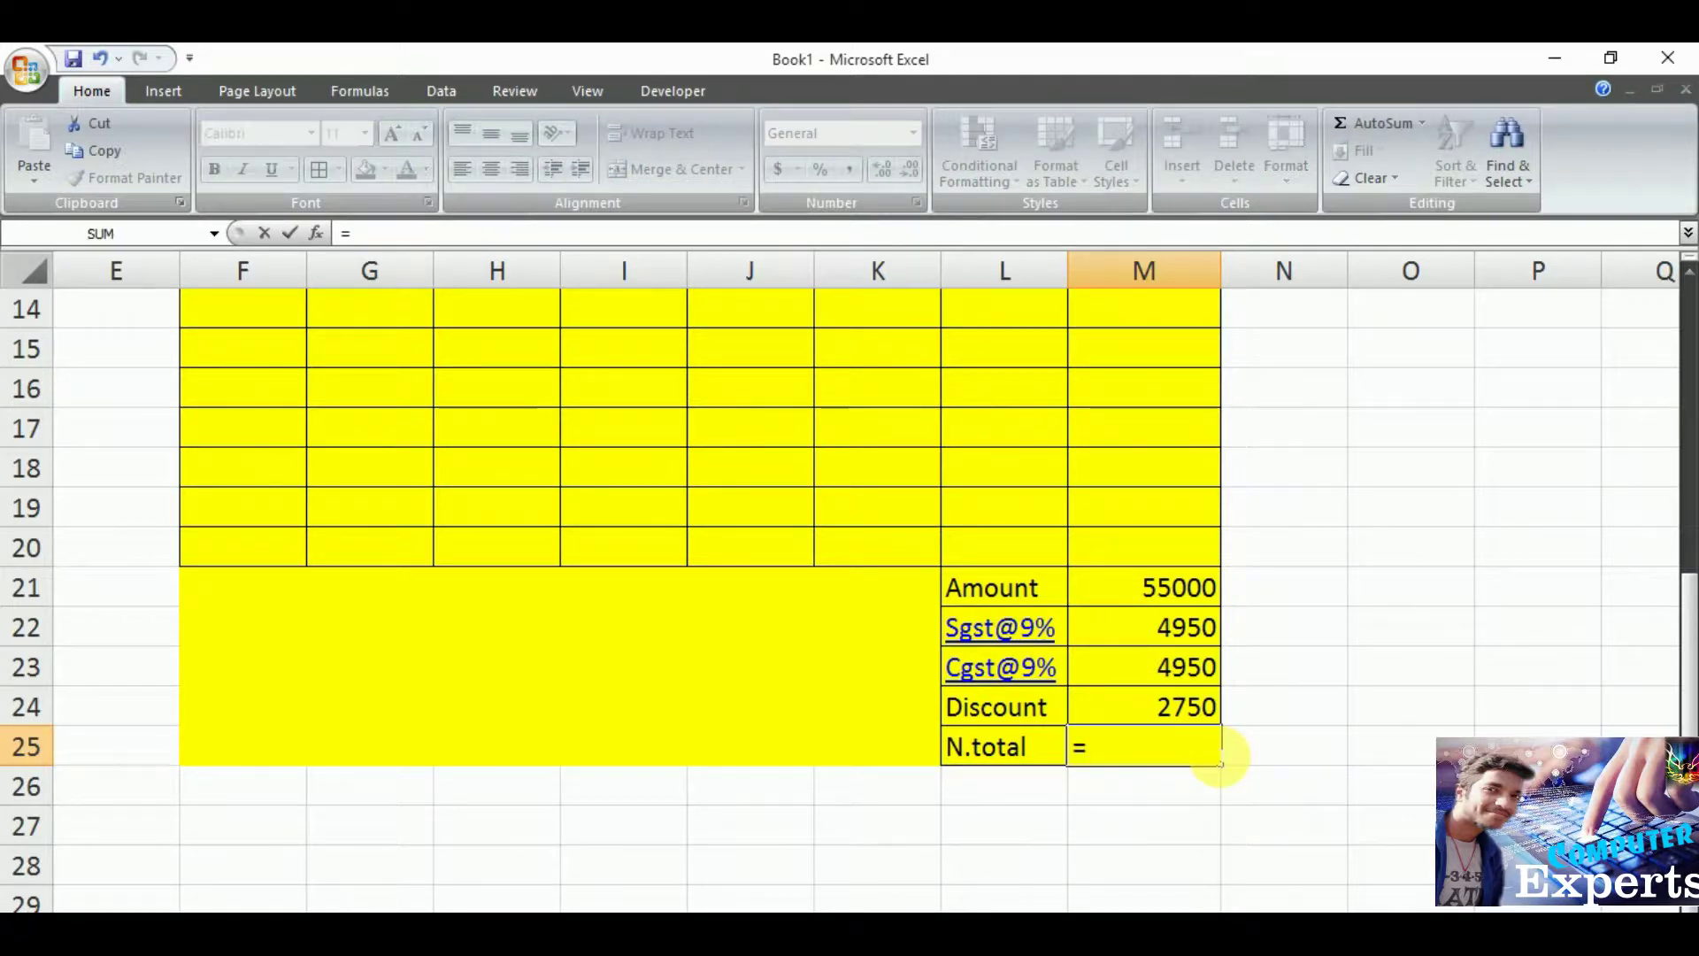
pyautogui.write('m21+')
pyautogui.write('m')
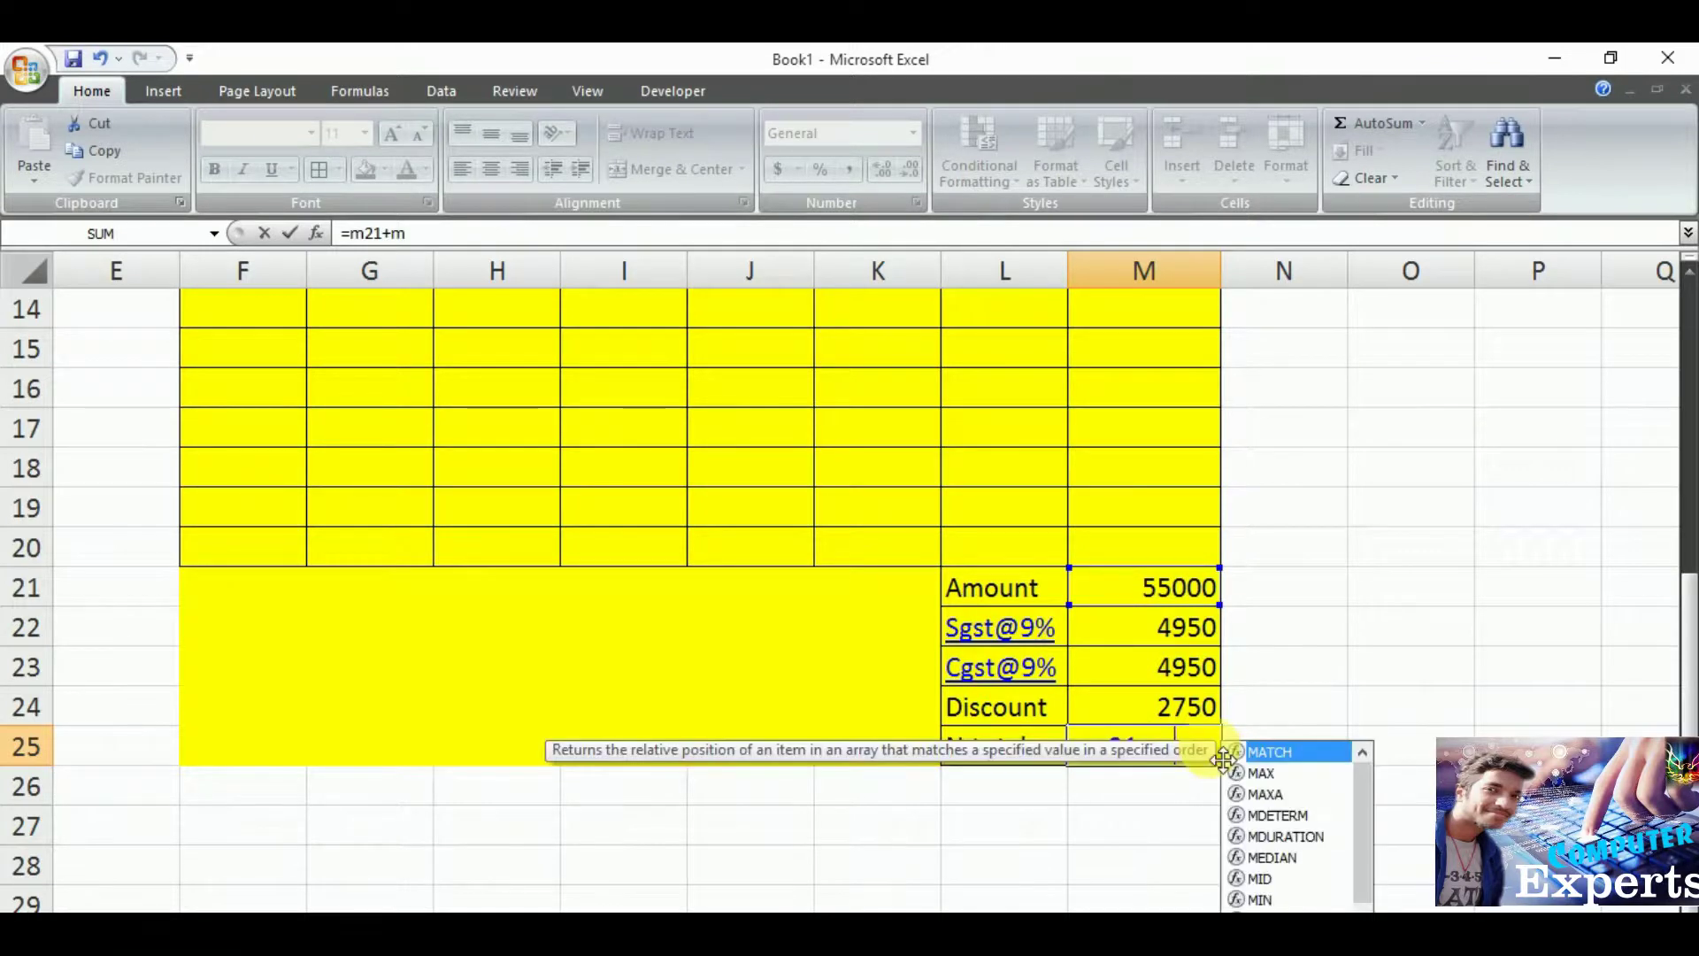
pyautogui.write('22+')
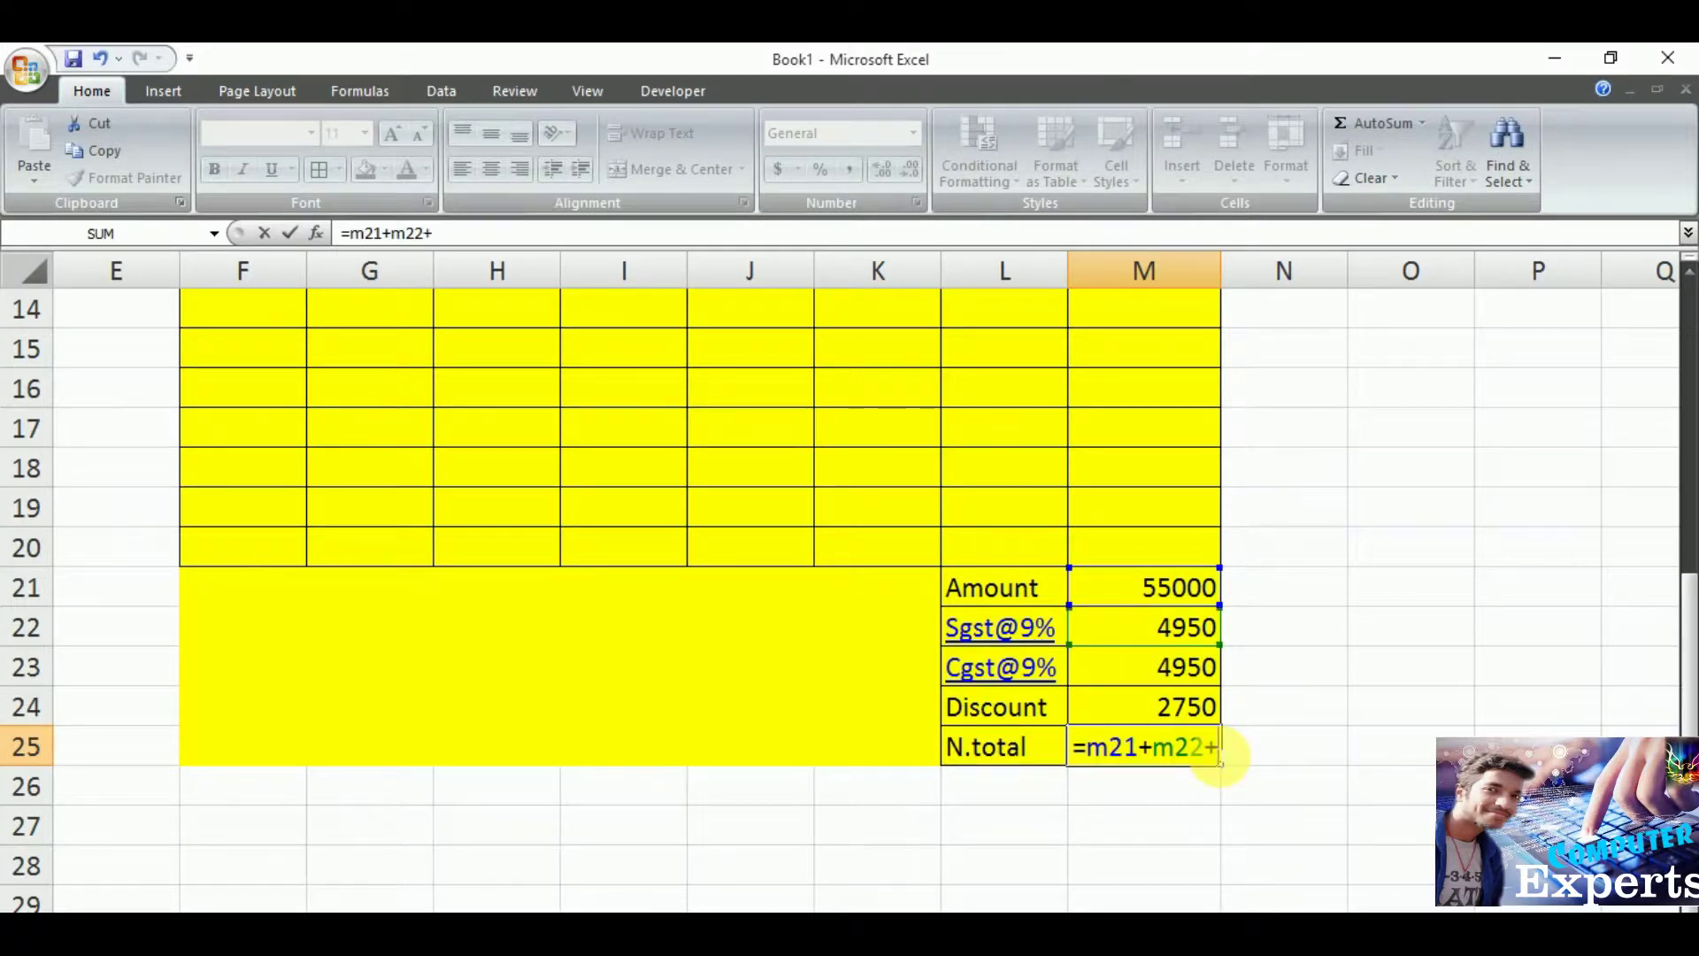
pyautogui.write('m2')
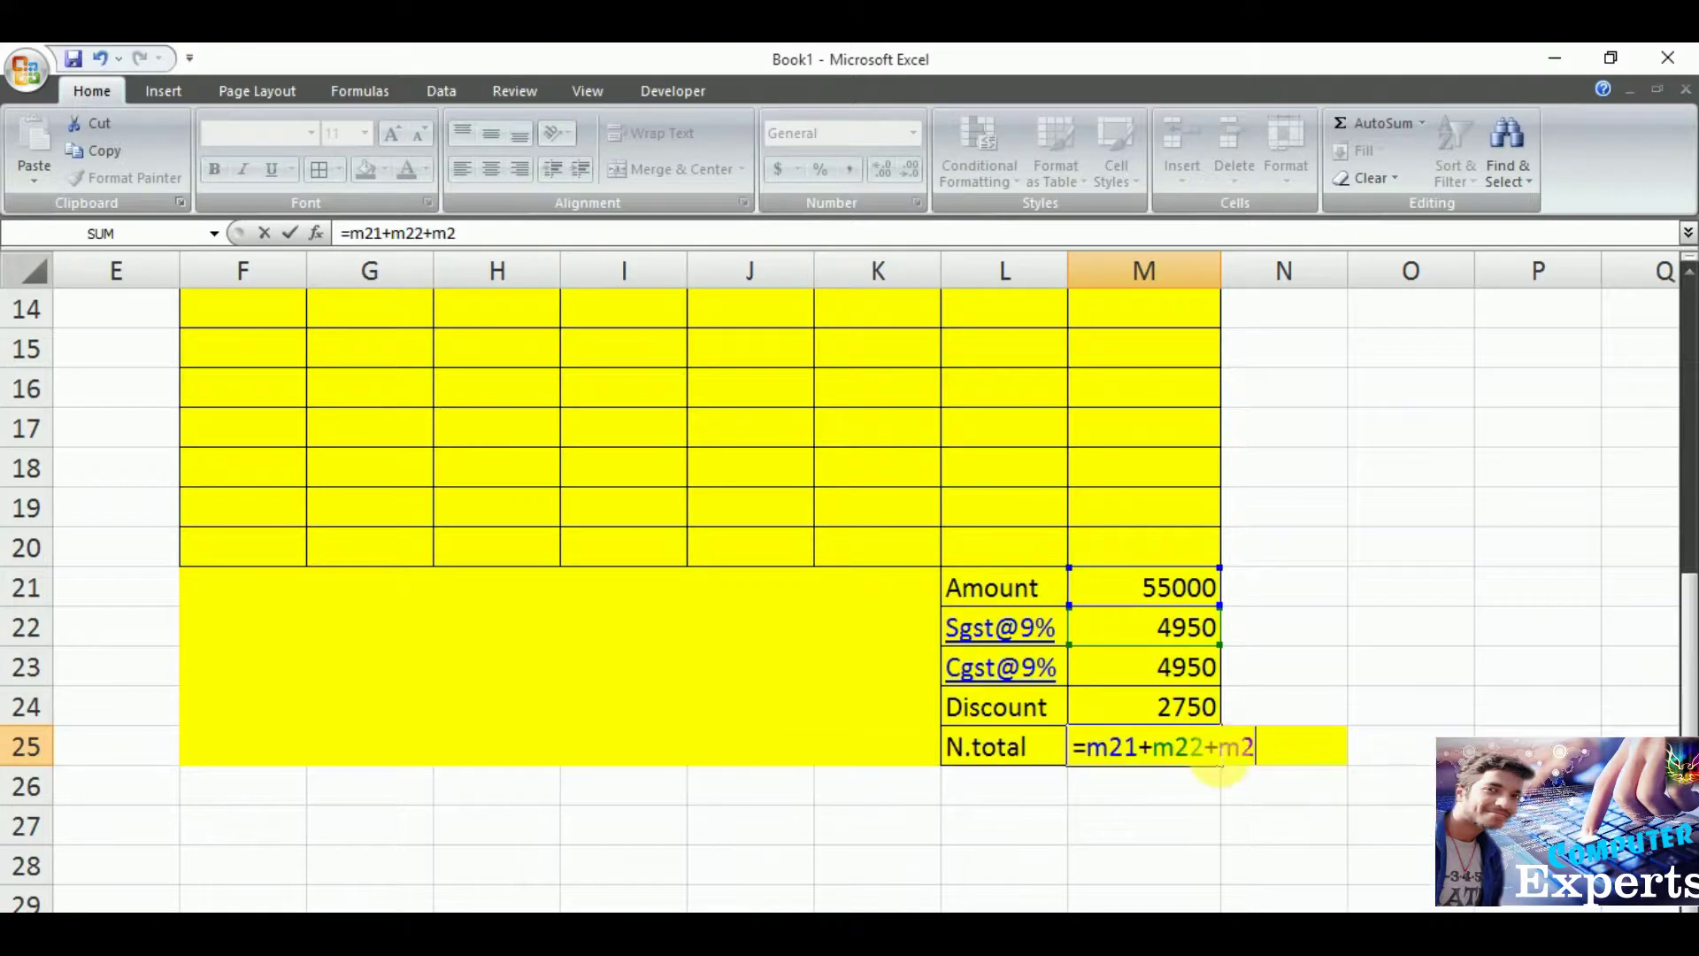
pyautogui.write('3-')
pyautogui.write('m')
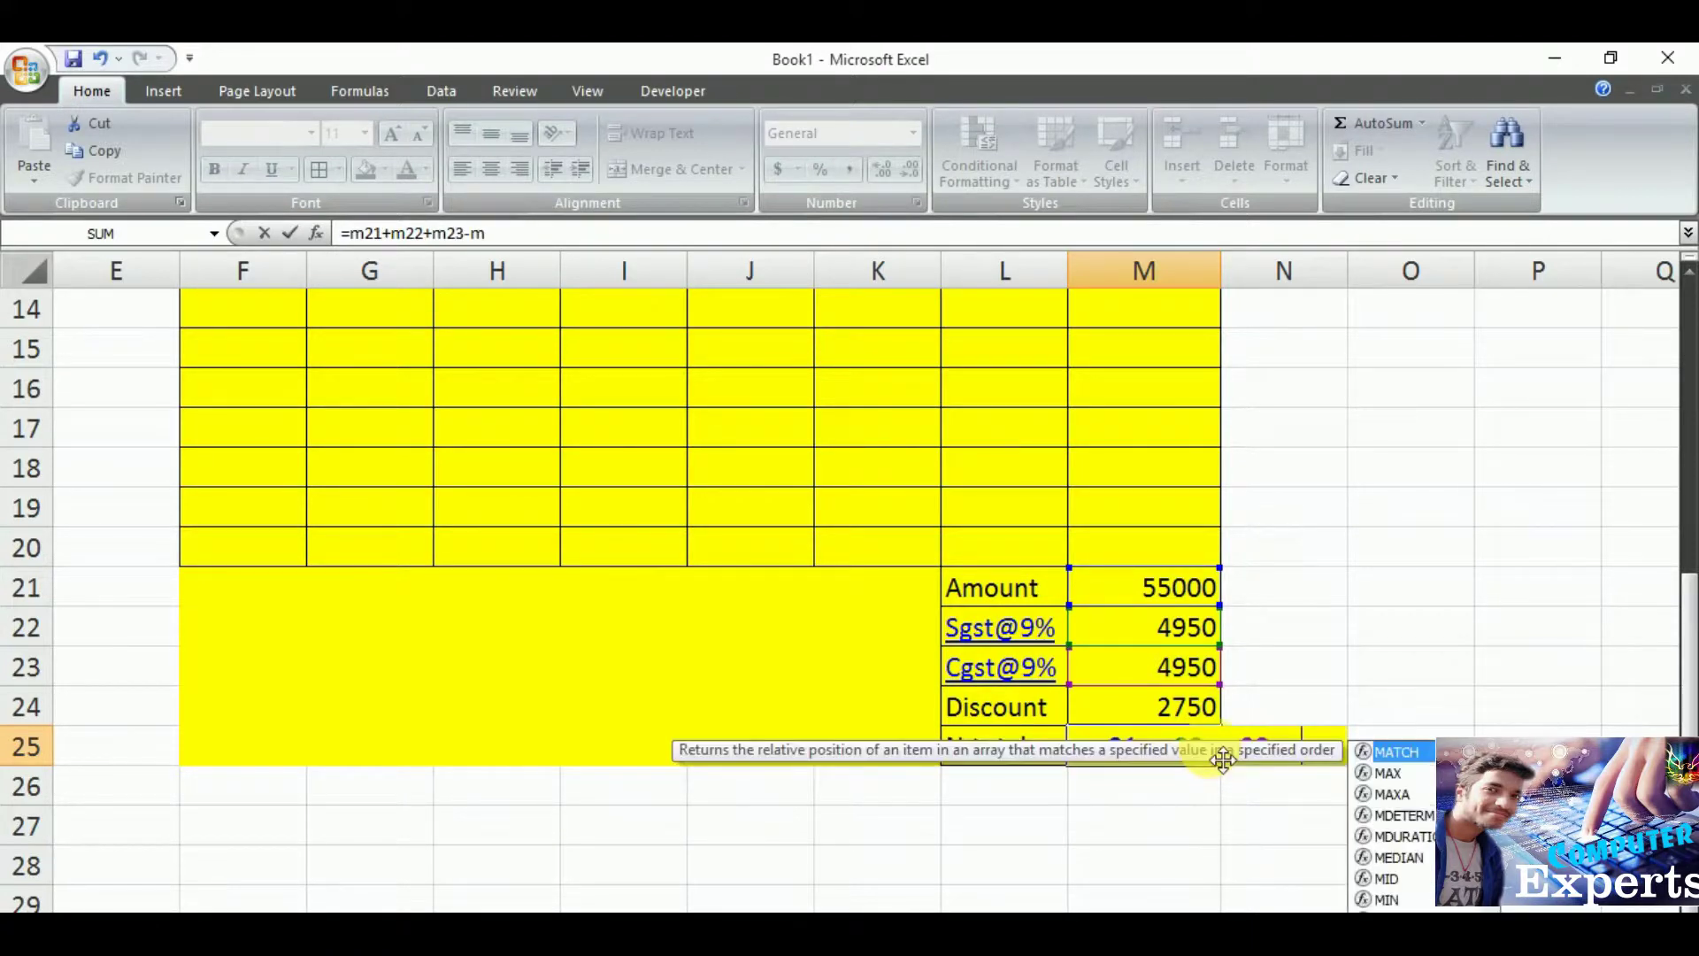
pyautogui.write('21')
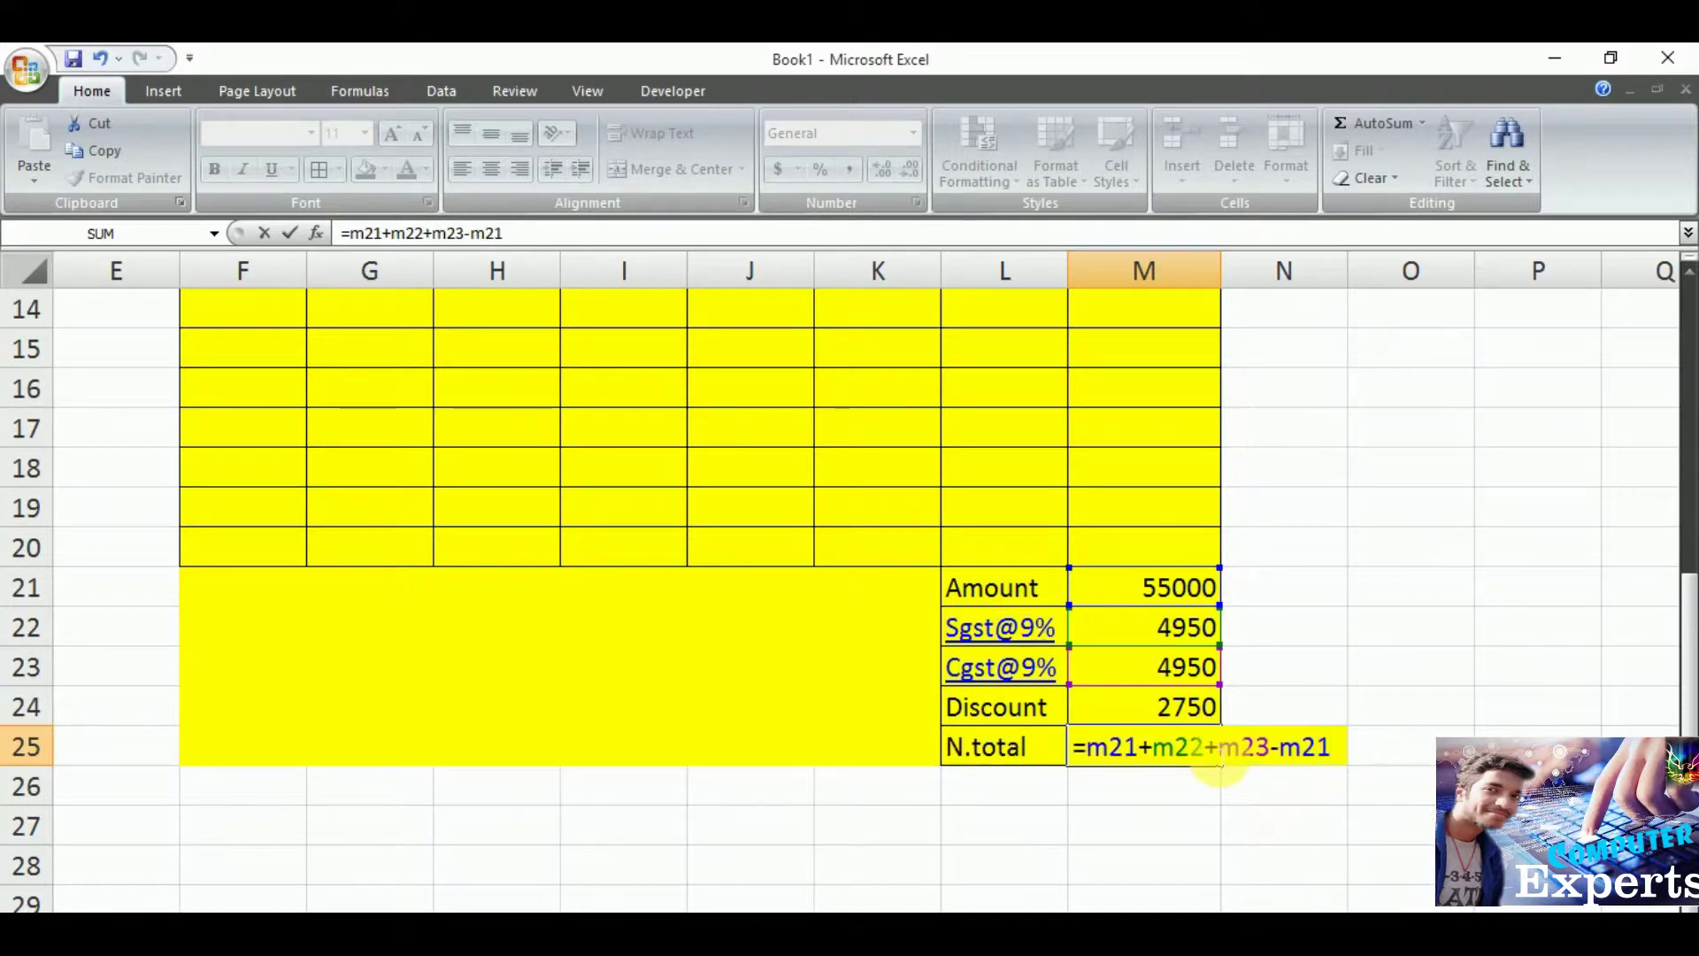
pyautogui.press('BackSpace')
pyautogui.write('4')
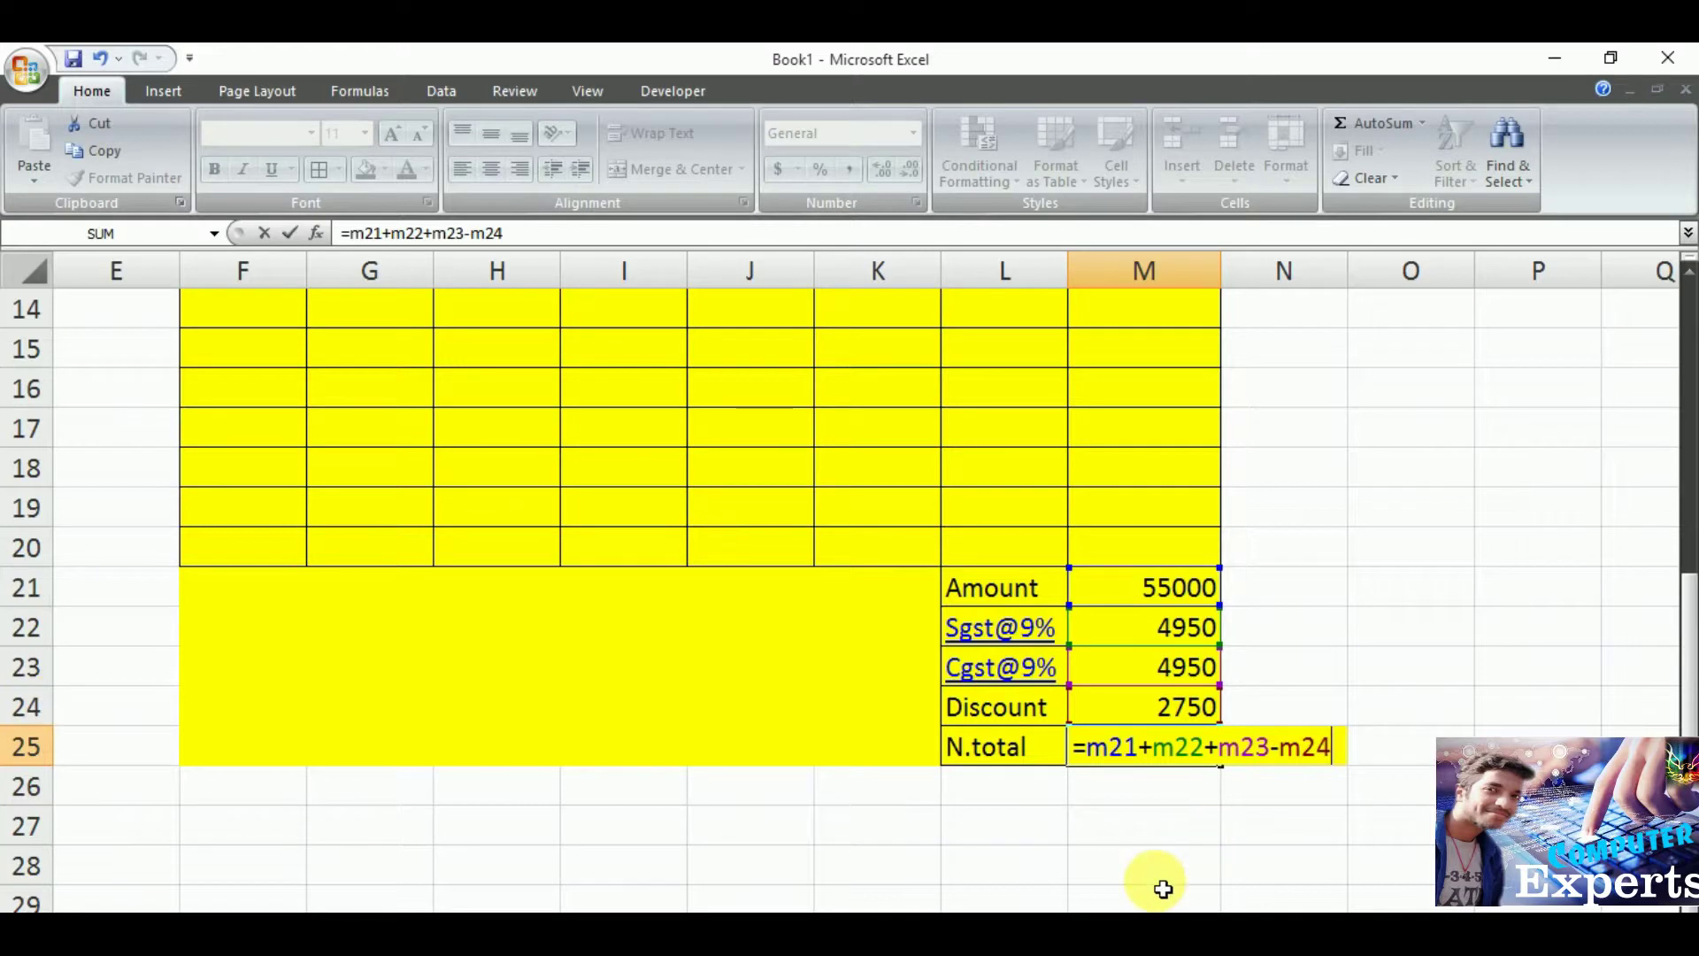
pyautogui.press('Return')
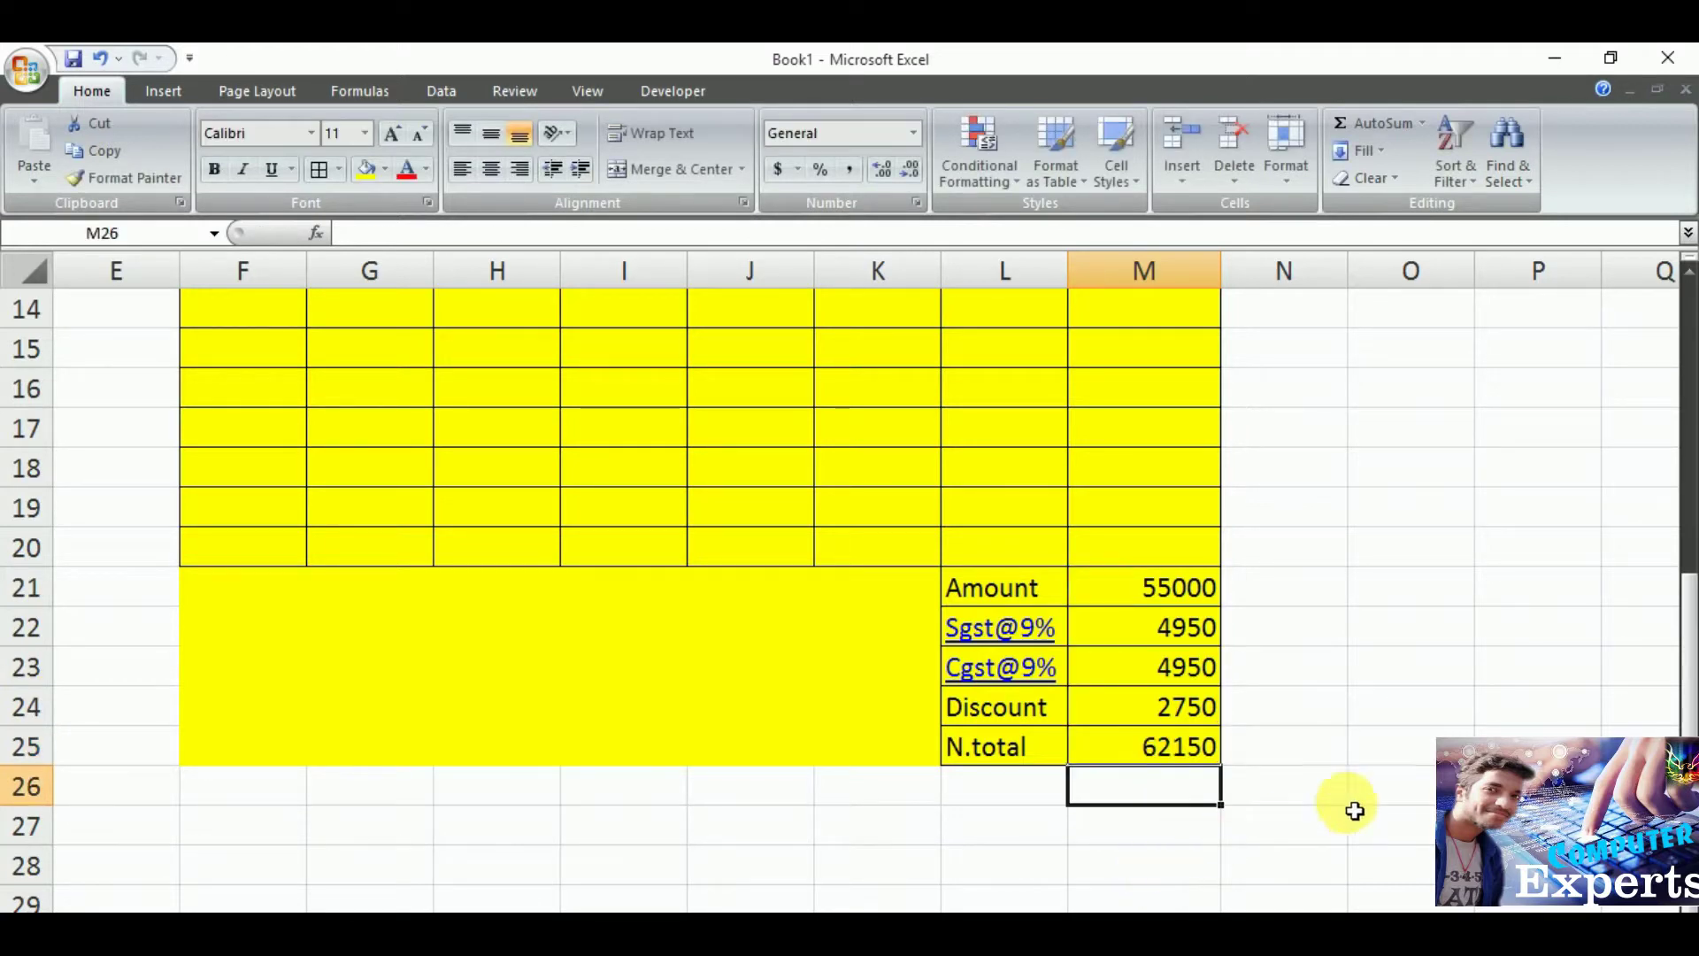
# Deselect the bill and zoom out to view it whole, down to the 62150 N.total.
pyautogui.click(1412, 754)
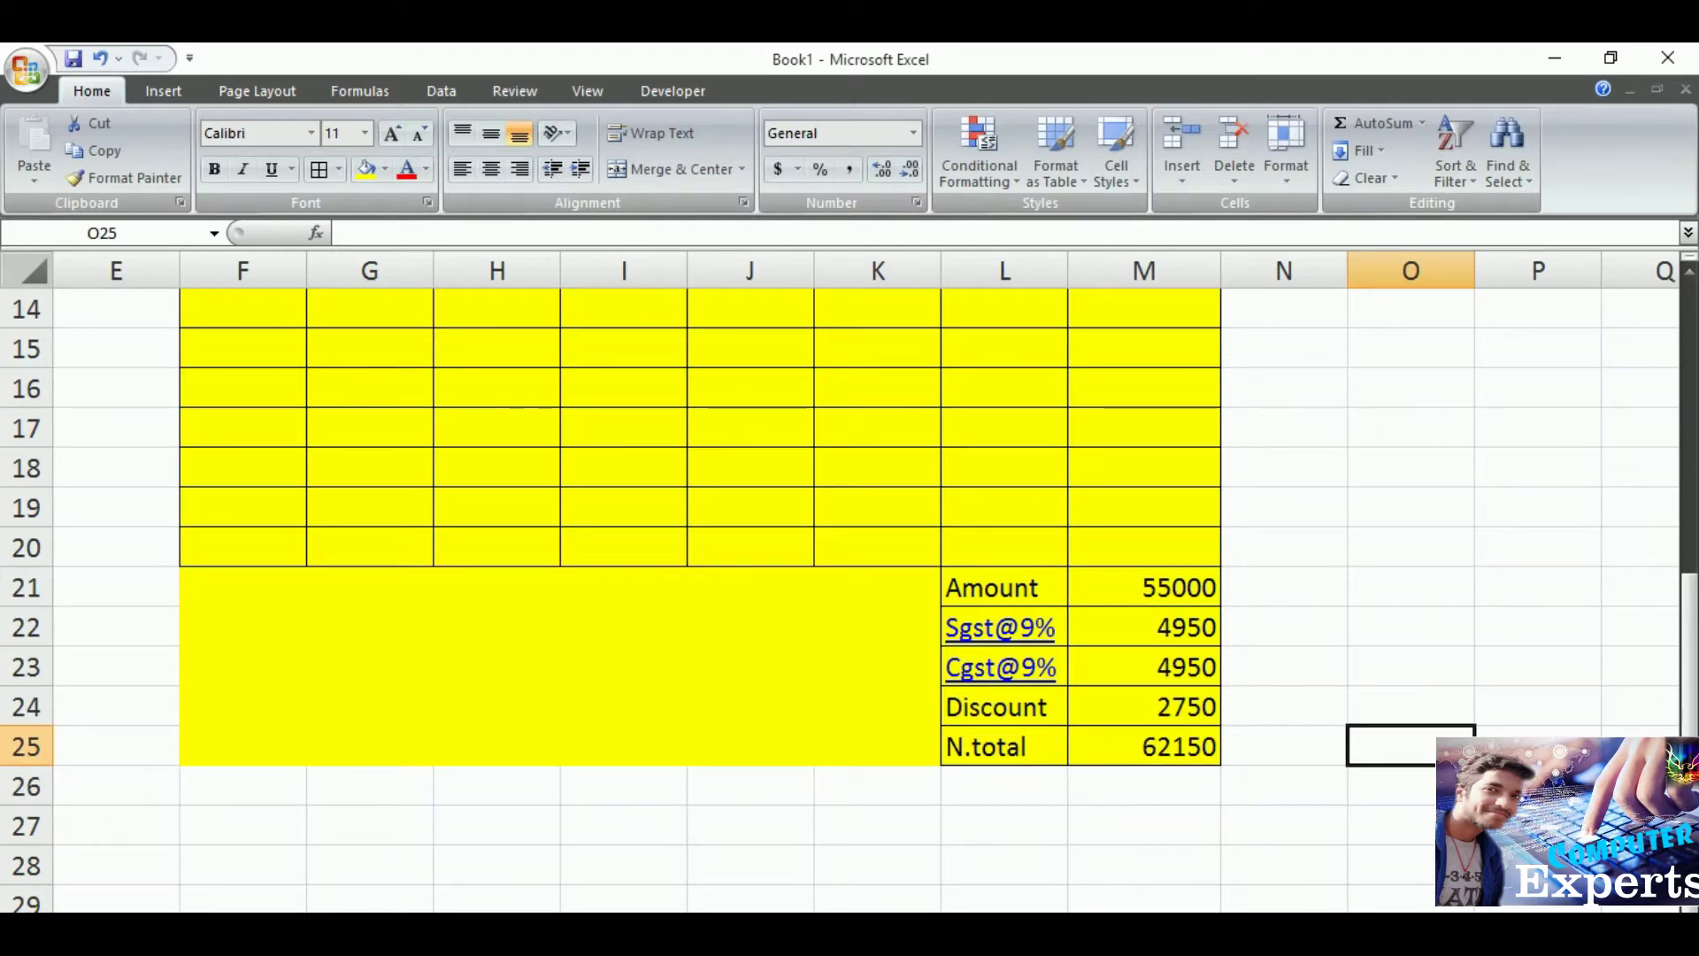
pyautogui.scroll(-5, 841, 575)
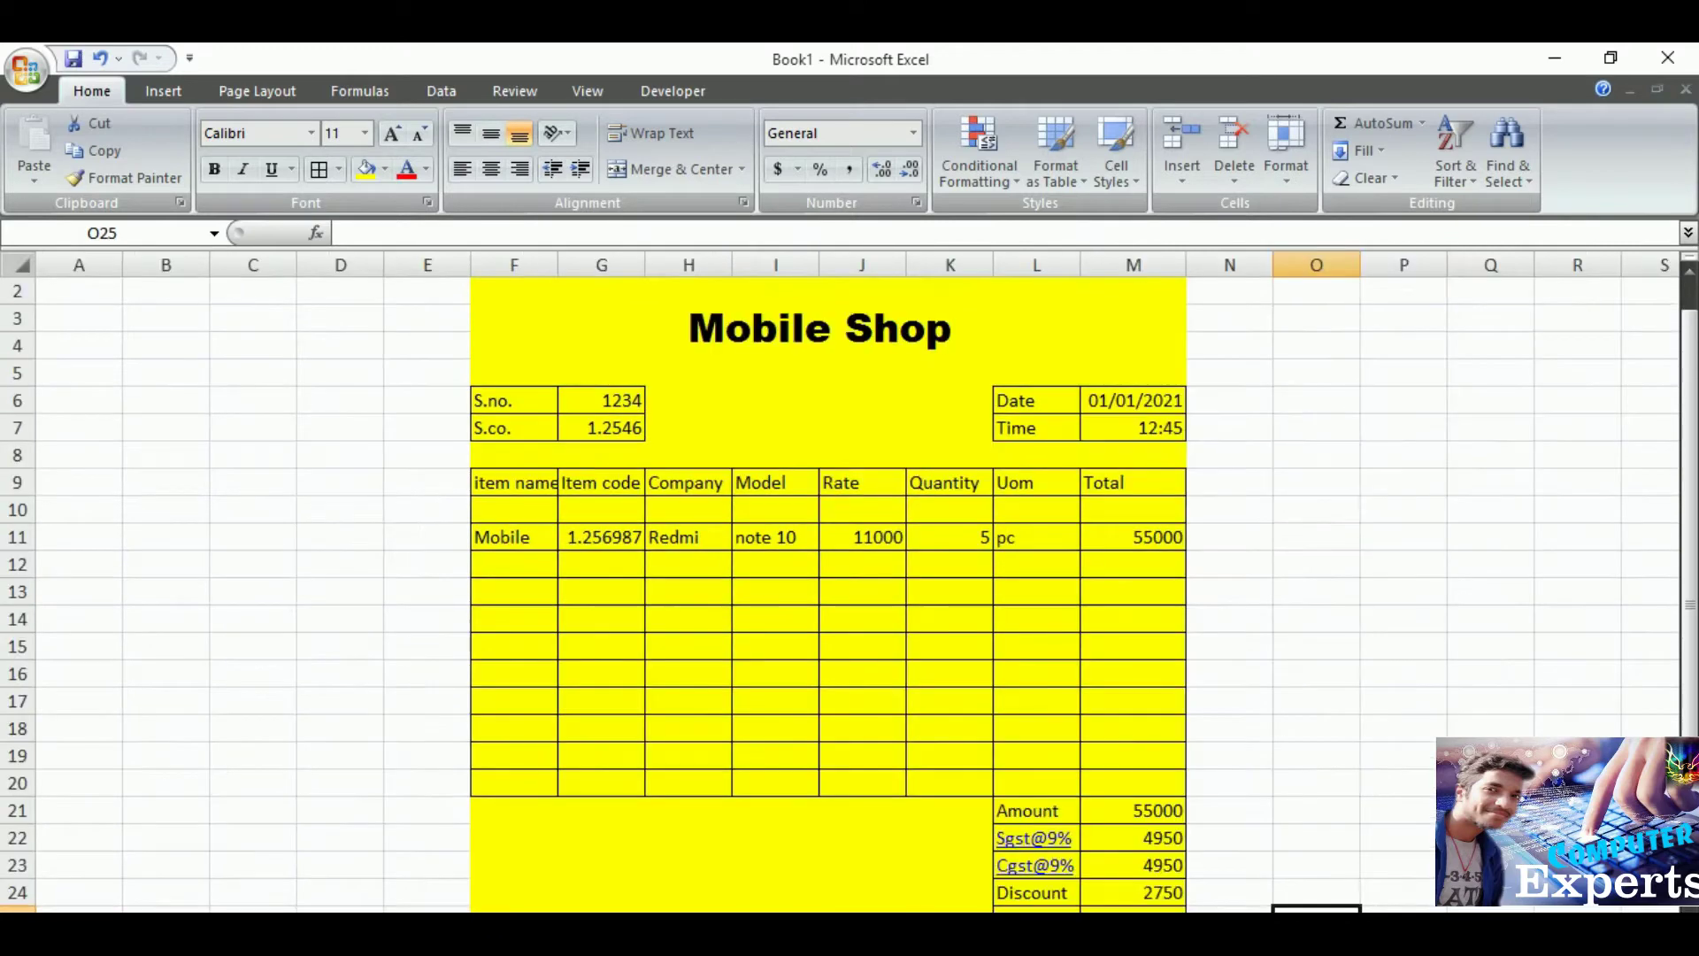
pyautogui.scroll(-3, 1319, 832)
pyautogui.scroll(3, 1213, 806)
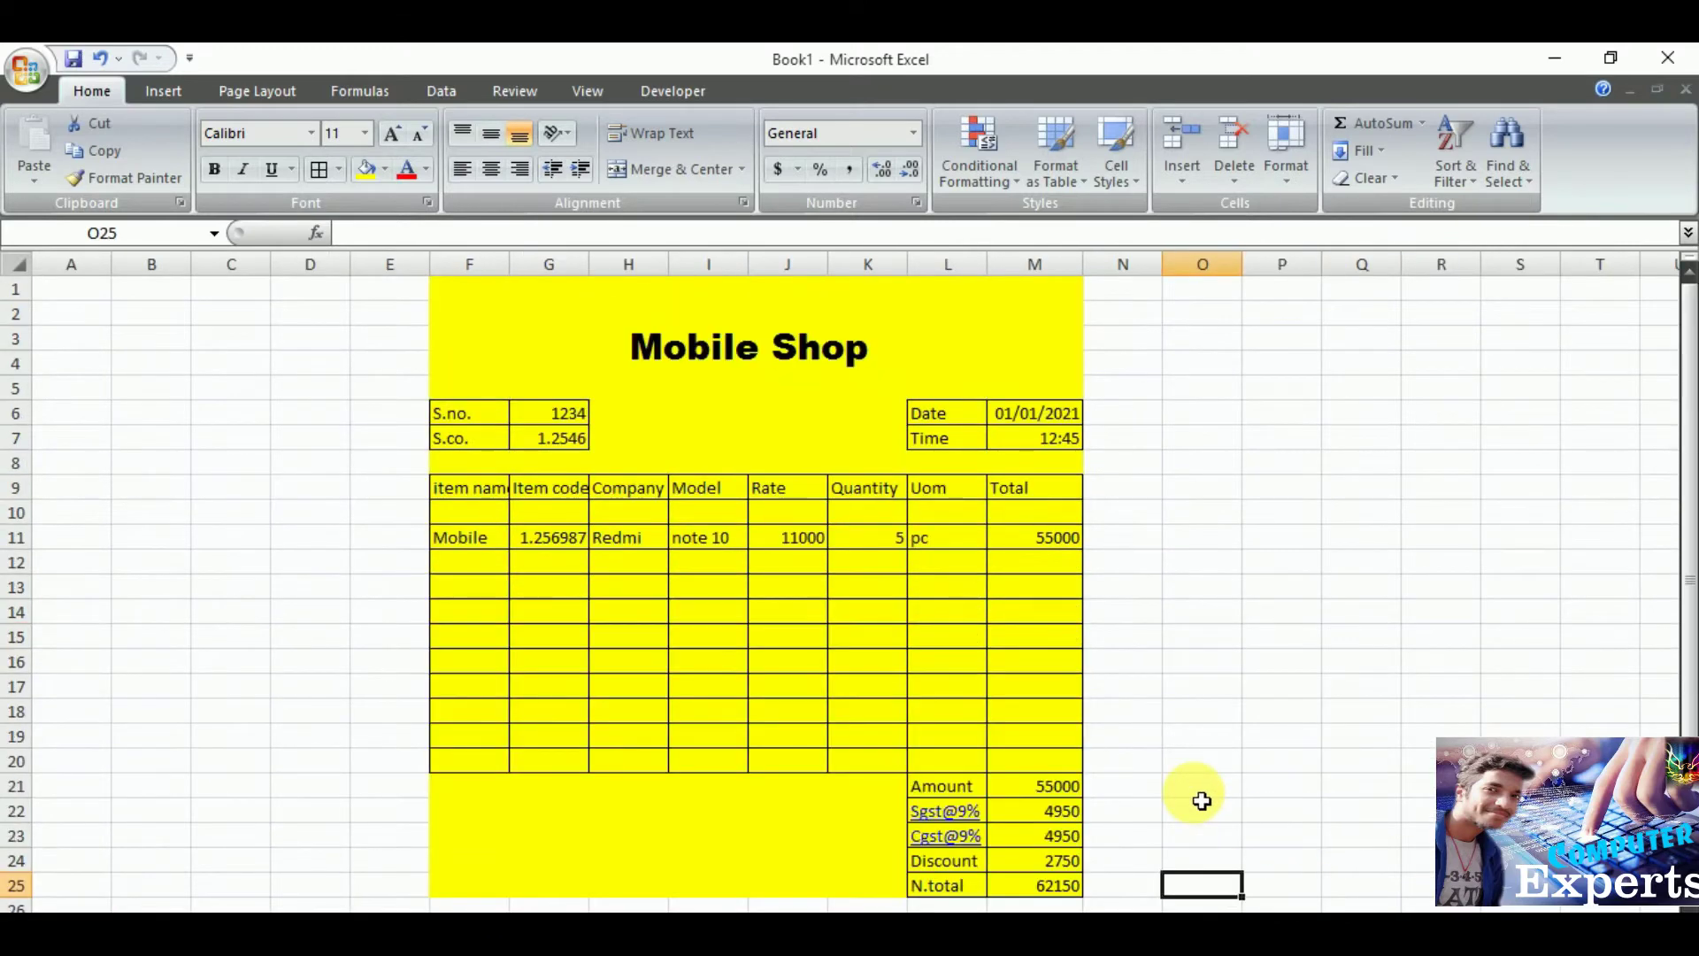